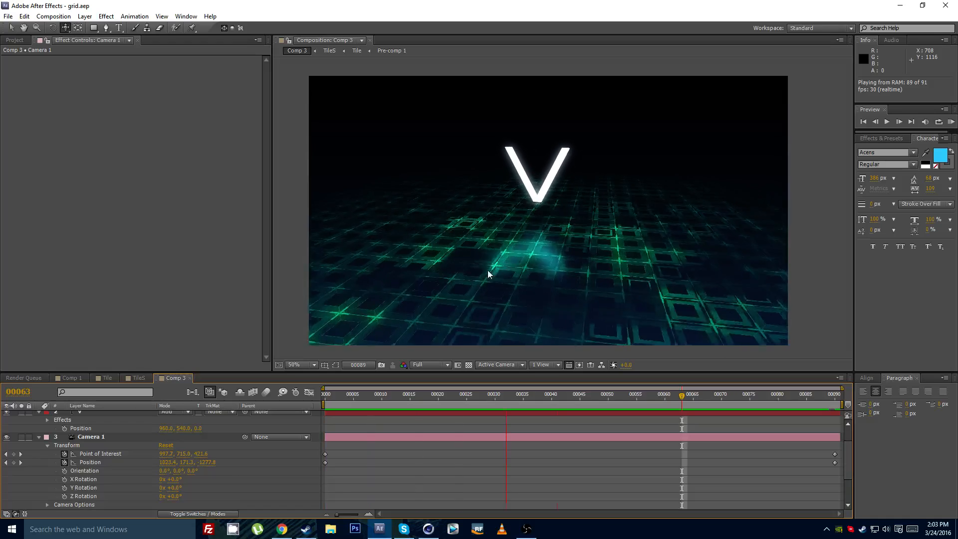
# Step: Orbit the camera around the V and the grid at frame 42 to view the finished scene from another angle
pyautogui.press('space')
pyautogui.click(563, 397)
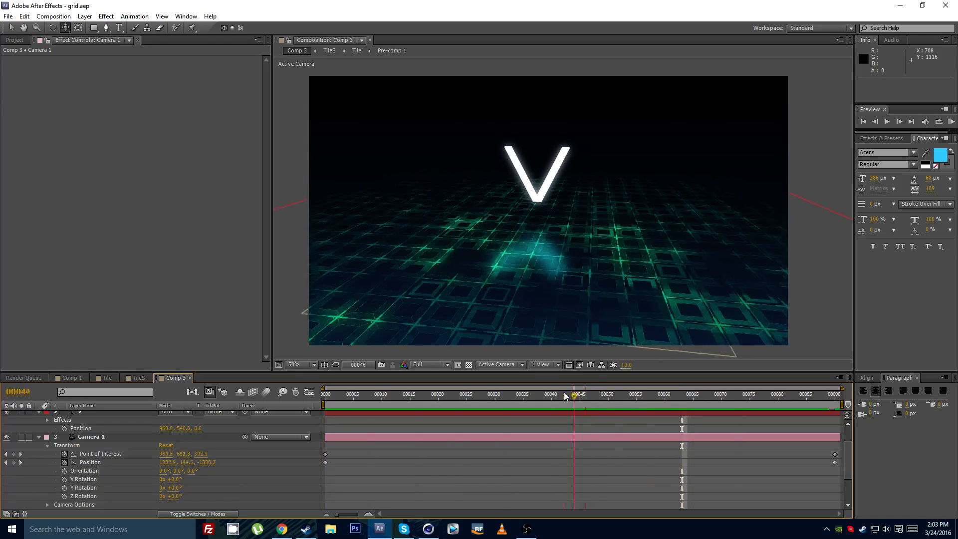
pyautogui.click(128, 437)
pyautogui.press('c')
pyautogui.moveTo(522, 250); pyautogui.dragTo(534, 240)
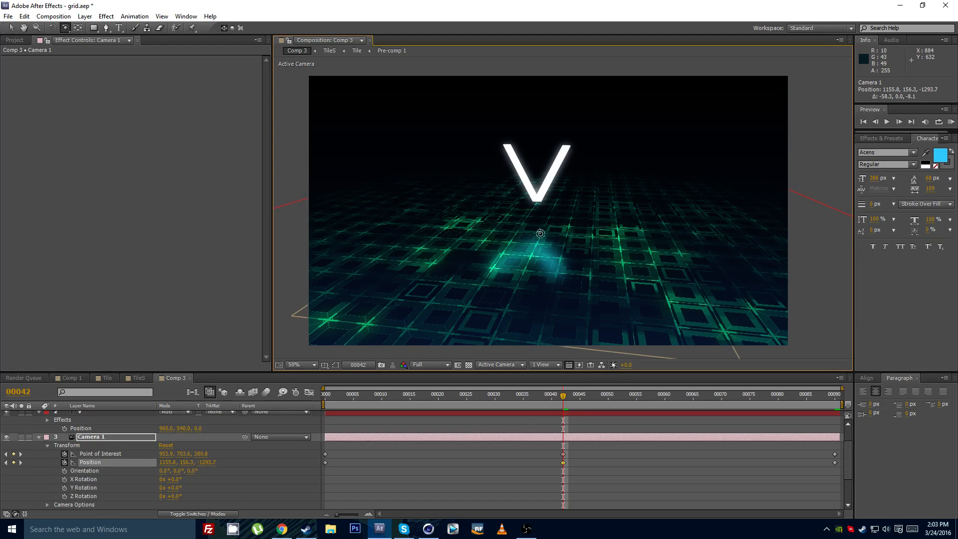
pyautogui.moveTo(528, 233)
pyautogui.mouseDown()
pyautogui.moveTo(558, 239)
pyautogui.moveTo(522, 244)
pyautogui.mouseUp()
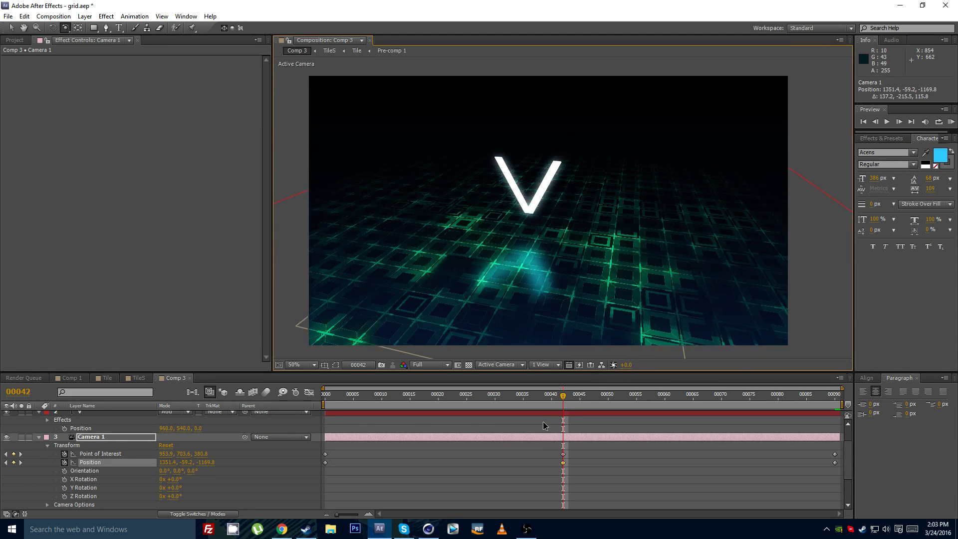
pyautogui.click(545, 426)
# Step: Close the grid project by starting a new, empty project
pyautogui.click(8, 16)
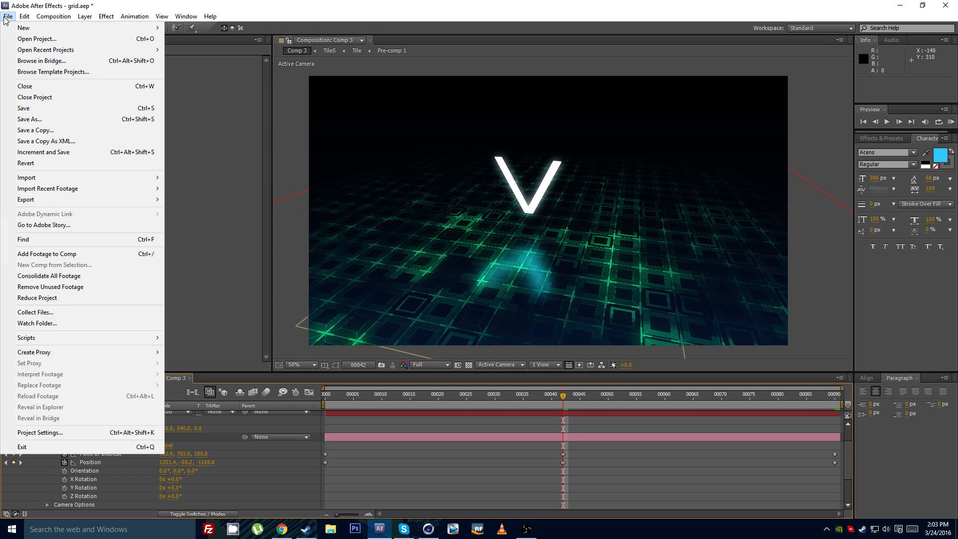
pyautogui.moveTo(22, 27)
pyautogui.click(194, 28)
pyautogui.click(482, 276)
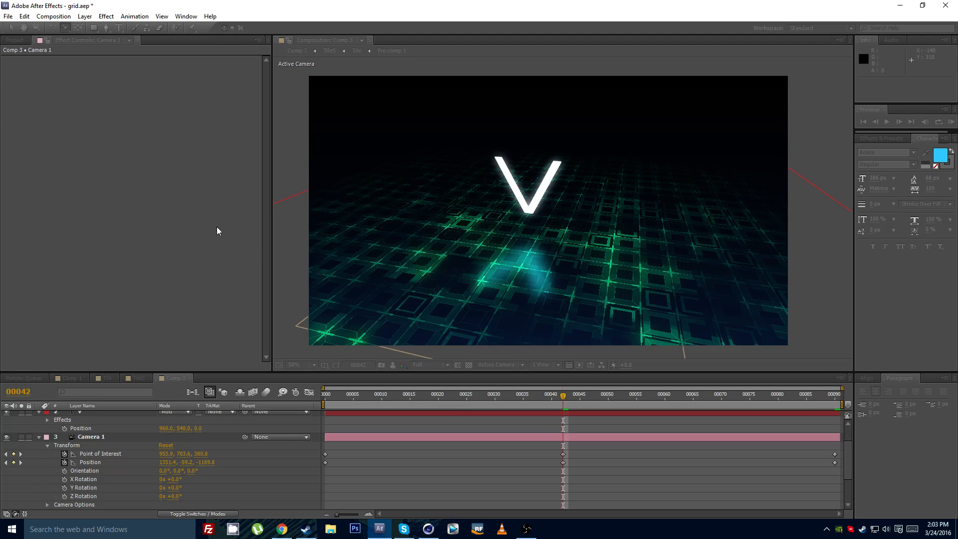
# Step: Begin a new composition named Tile with a width and height of 250 px
pyautogui.click(54, 16)
pyautogui.click(70, 26)
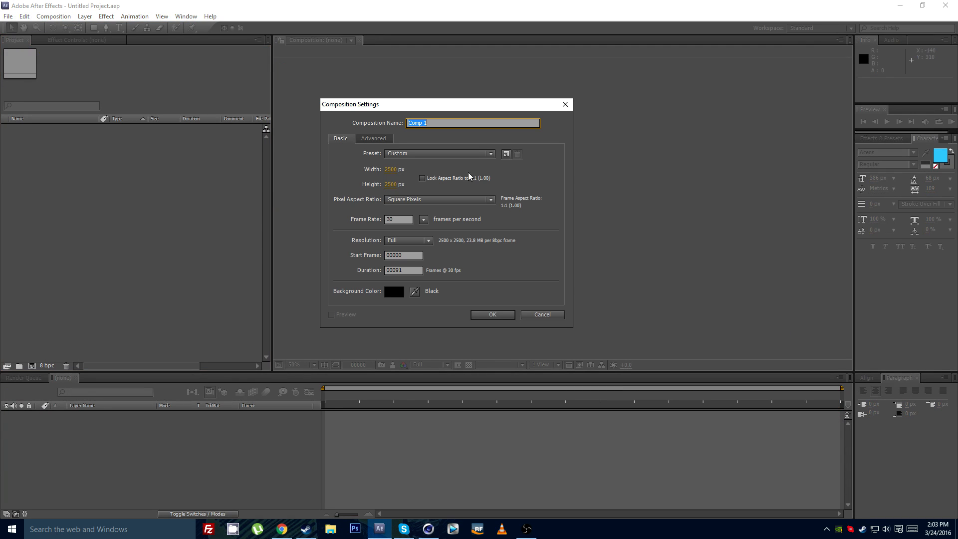
pyautogui.click(392, 170)
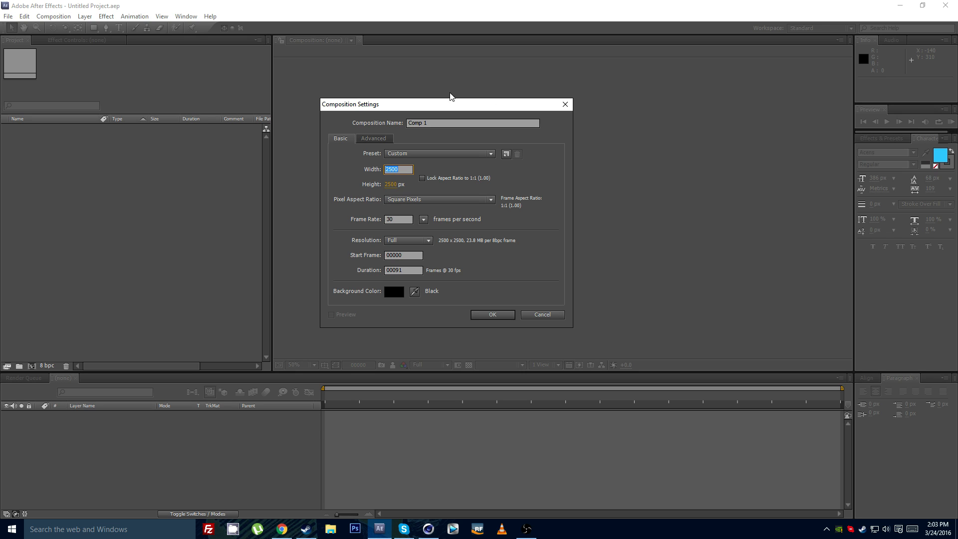
pyautogui.hotkey('shift', 'Tab')
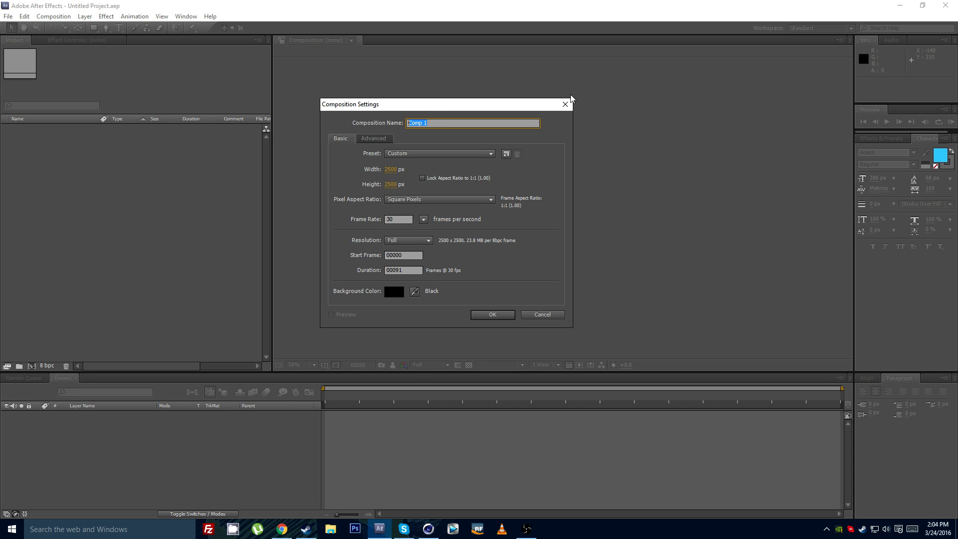
pyautogui.write('Tile')
pyautogui.click(391, 171)
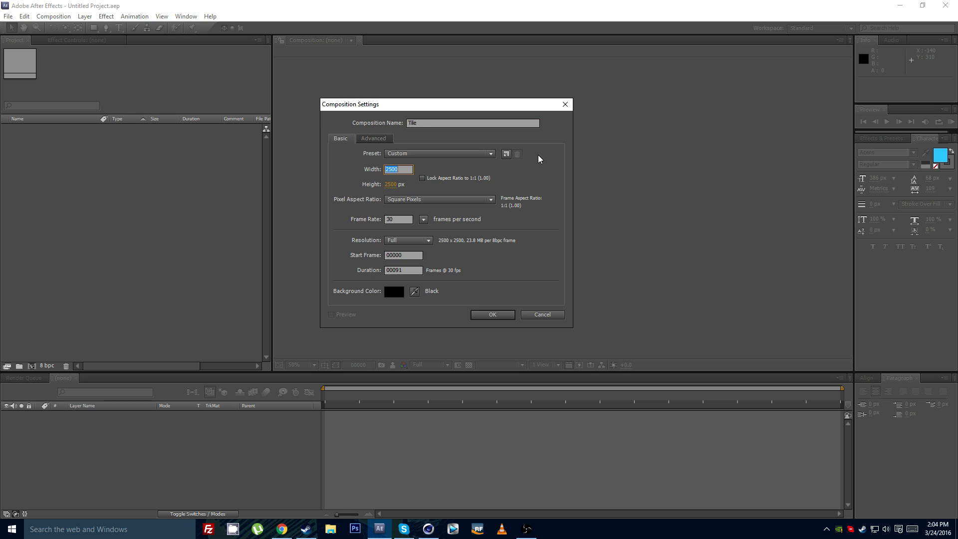
pyautogui.write('250')
pyautogui.press('Tab')
pyautogui.write('250')
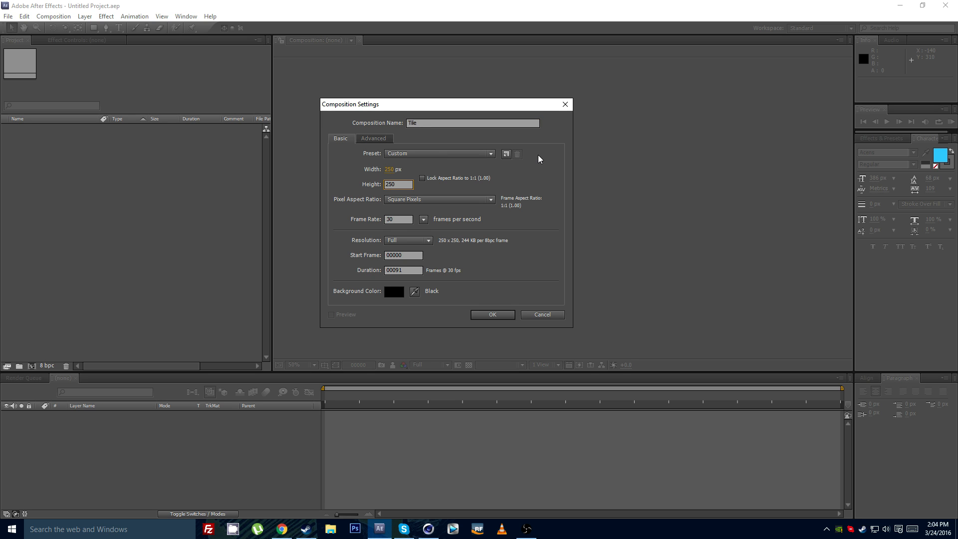
# Step: Set the Tile composition's duration to 00150 frames and create it
pyautogui.moveTo(422, 270); pyautogui.dragTo(396, 272)
pyautogui.press('BackSpace')
pyautogui.press('BackSpace')
pyautogui.write('150')
pyautogui.press('BackSpace')
pyautogui.press('BackSpace')
pyautogui.press('BackSpace')
pyautogui.write('15')
pyautogui.press('Return')
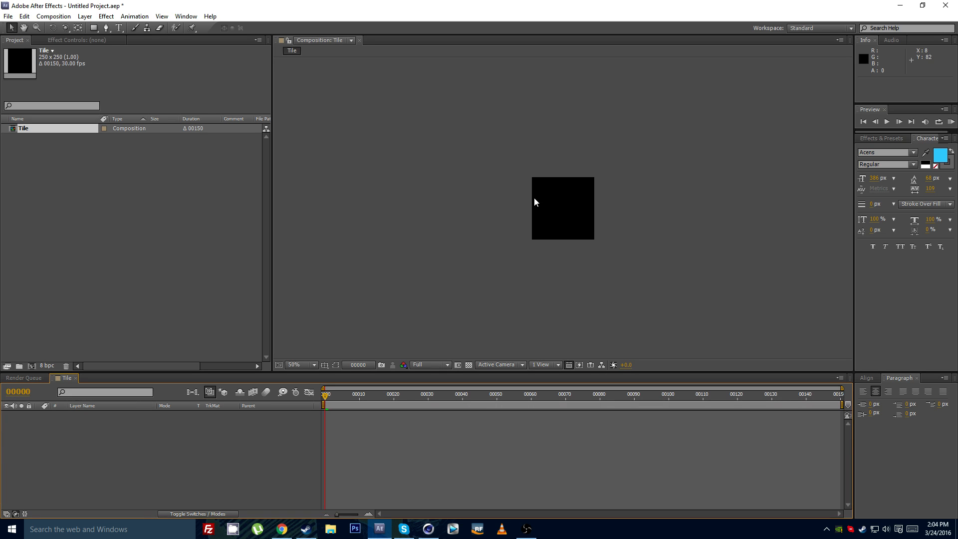
# Step: Add a white (ffffff) solid layer of 250 x 250 px to the Tile composition
pyautogui.scroll(1, 534, 196)
pyautogui.scroll(1, 425, 205)
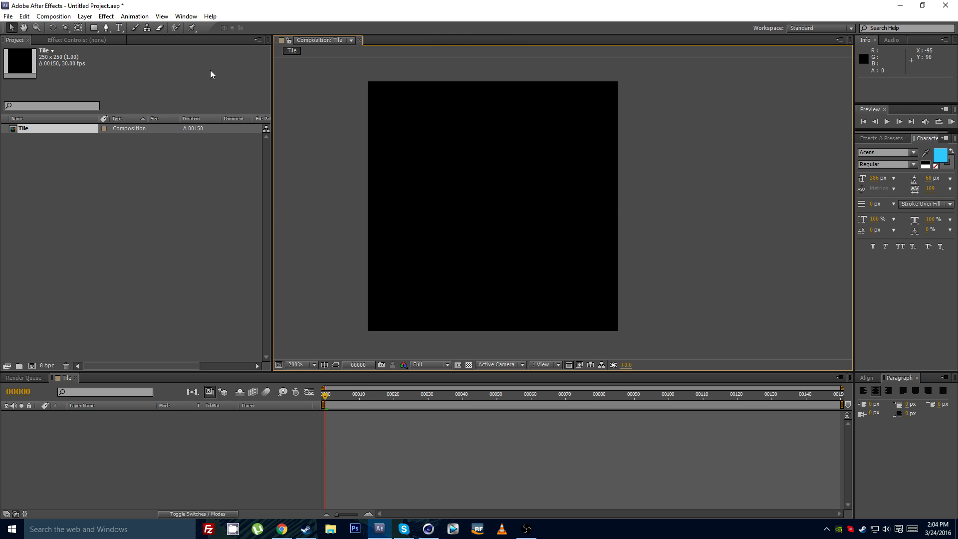
pyautogui.click(85, 16)
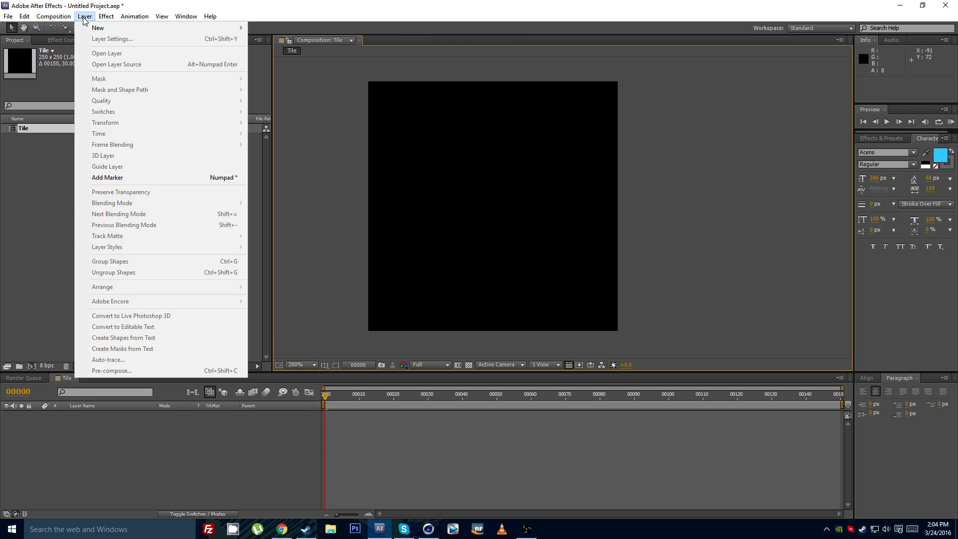
pyautogui.moveTo(150, 27)
pyautogui.click(298, 38)
pyautogui.click(473, 323)
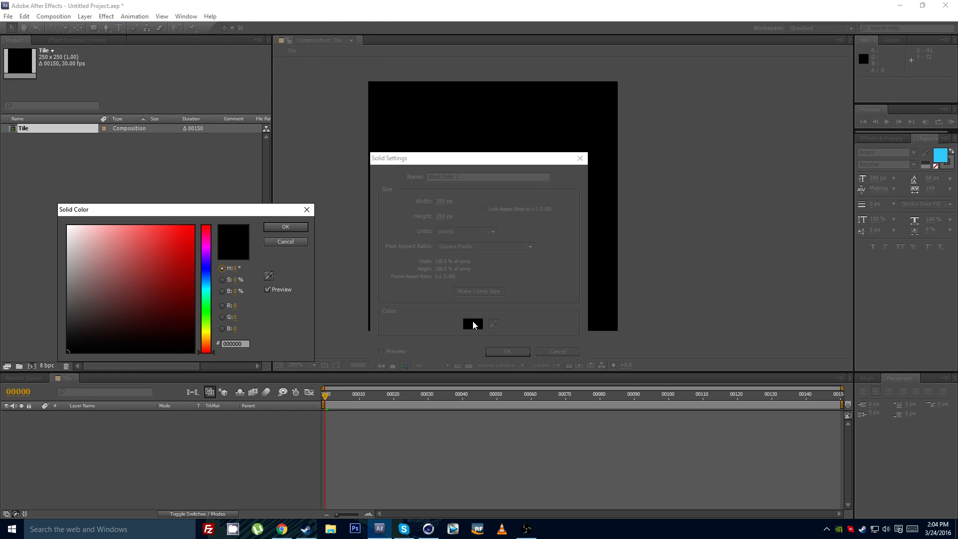
pyautogui.write('ffffff')
pyautogui.press('Return')
pyautogui.click(507, 351)
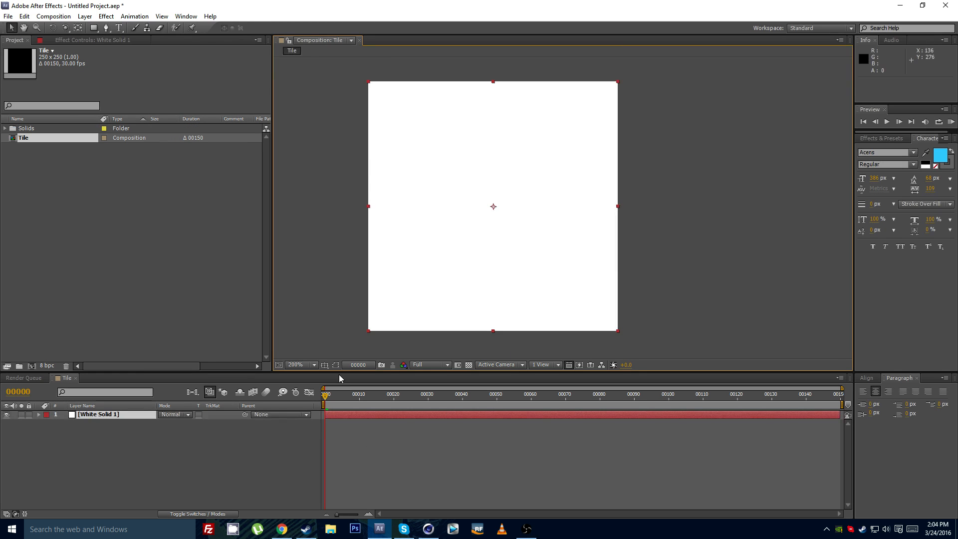
# Step: Add a full-size rectangular mask to the white solid and shrink it slightly about its centre, leaving an even margin
pyautogui.click(92, 29)
pyautogui.doubleClick(91, 29)
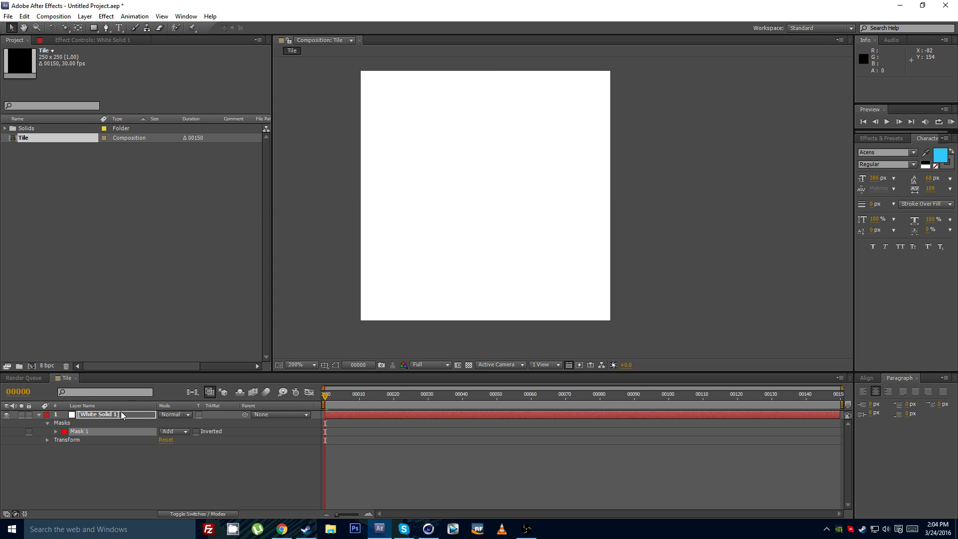
pyautogui.click(337, 366)
pyautogui.moveTo(445, 215); pyautogui.dragTo(450, 224)
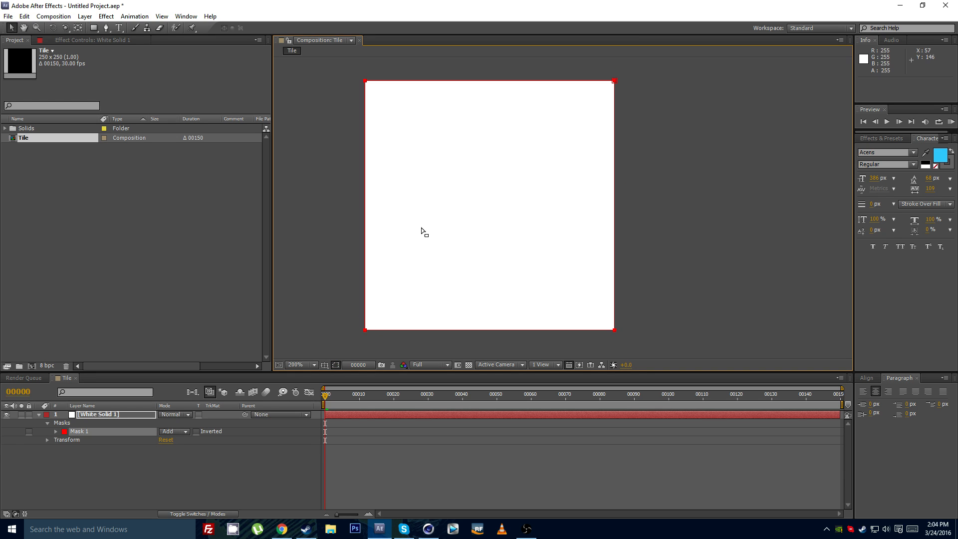
pyautogui.doubleClick(366, 330)
pyautogui.moveTo(366, 331); pyautogui.dragTo(372, 329)
# Step: Set Mask 1 on White Solid 1 to Subtract to leave only a white border
pyautogui.click(145, 432)
pyautogui.click(172, 431)
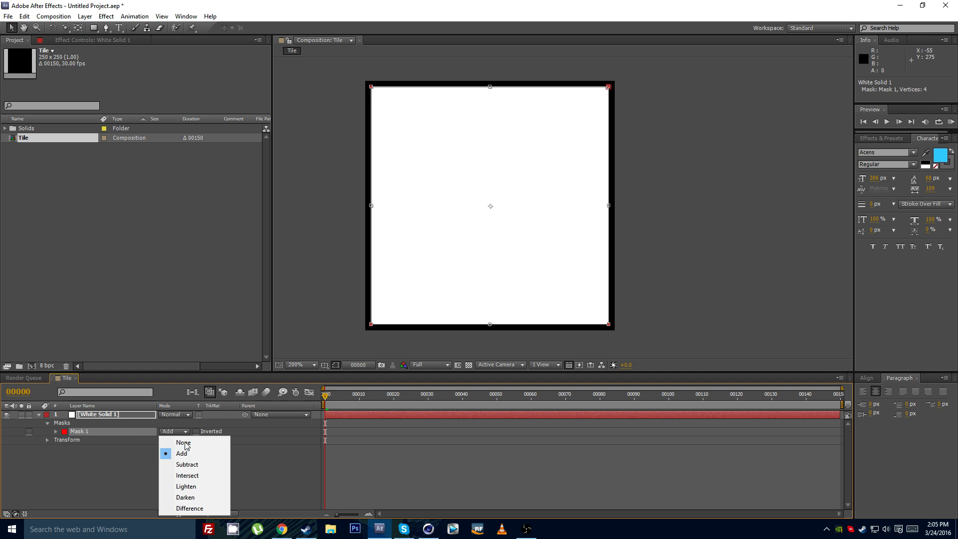
pyautogui.click(204, 466)
pyautogui.click(336, 417)
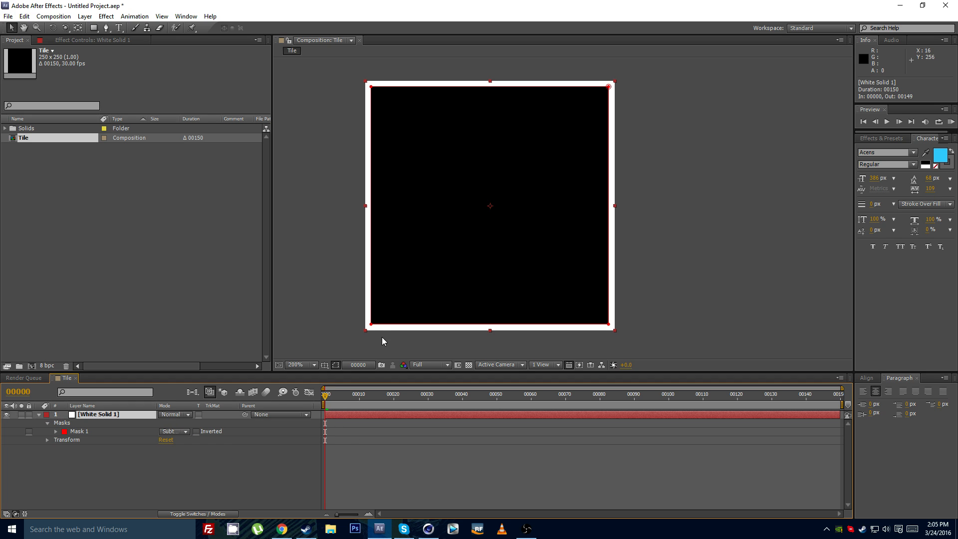
# Step: Enlarge the subtracting mask slightly about its centre to make the white border thinner
pyautogui.doubleClick(371, 325)
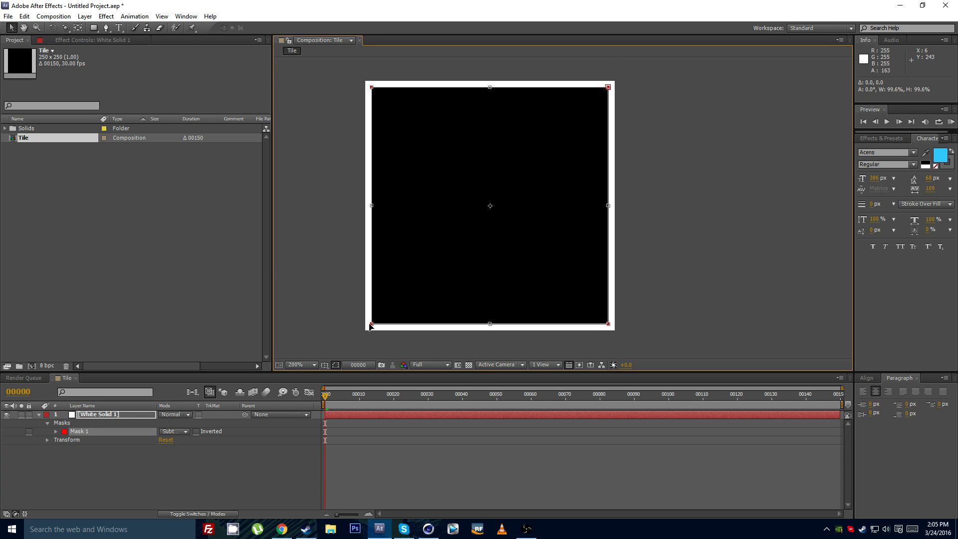
pyautogui.moveTo(371, 324); pyautogui.dragTo(368, 327)
pyautogui.click(328, 426)
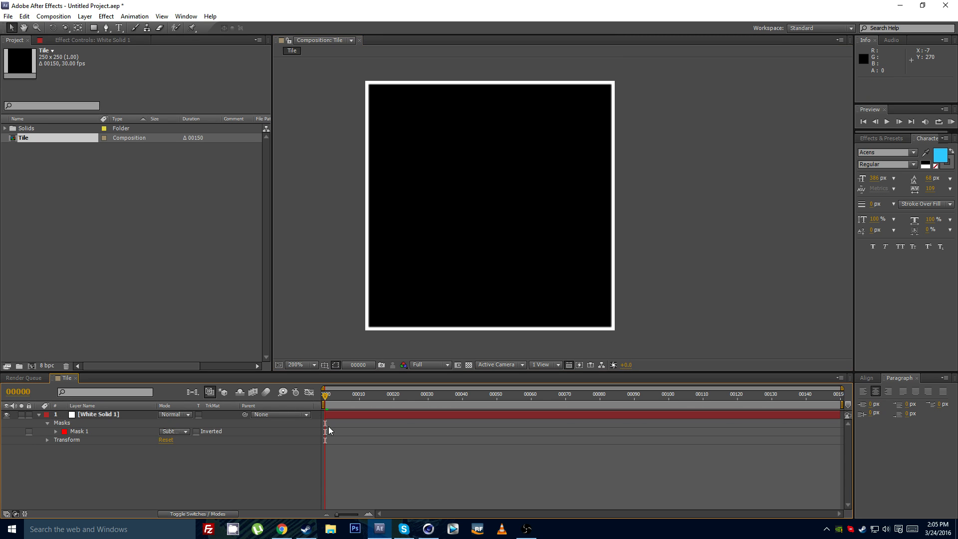
# Step: Add a second white solid with a full-size rectangular mask scaled to about 90.4% around its centre
pyautogui.hotkey('ctrl', 'y')
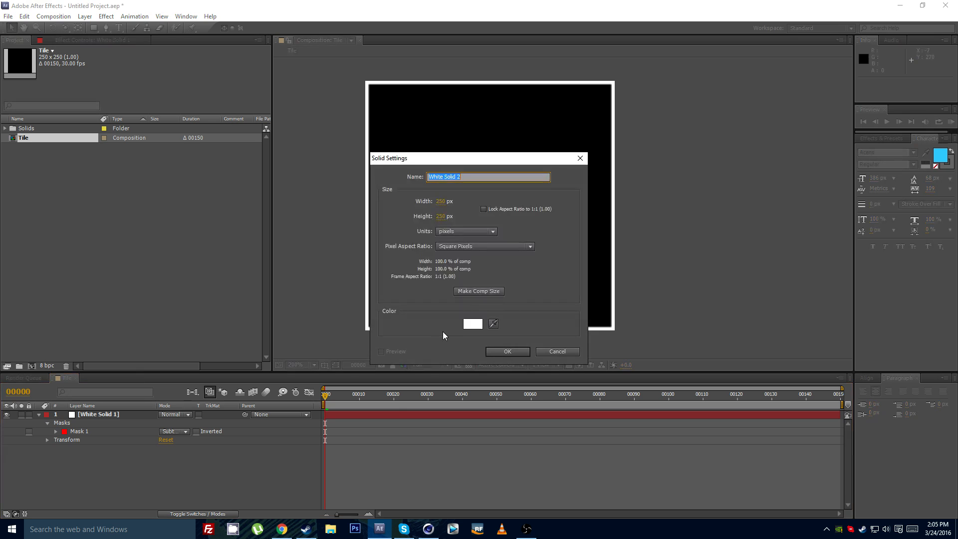
pyautogui.click(499, 352)
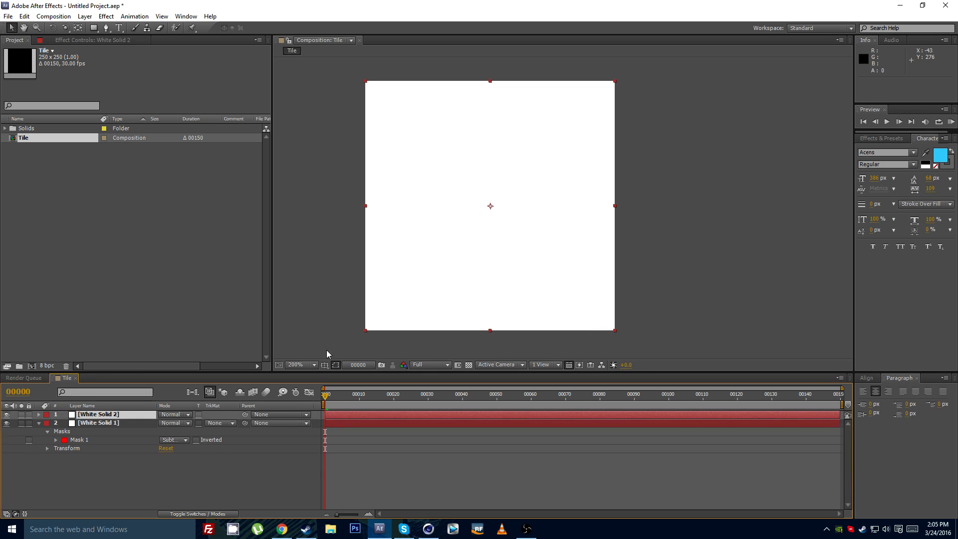
pyautogui.doubleClick(92, 29)
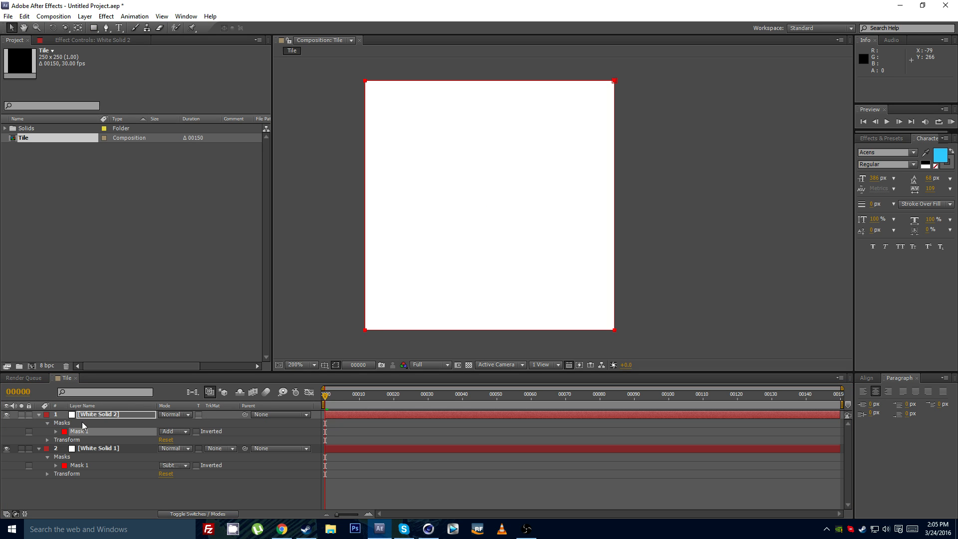
pyautogui.click(366, 332)
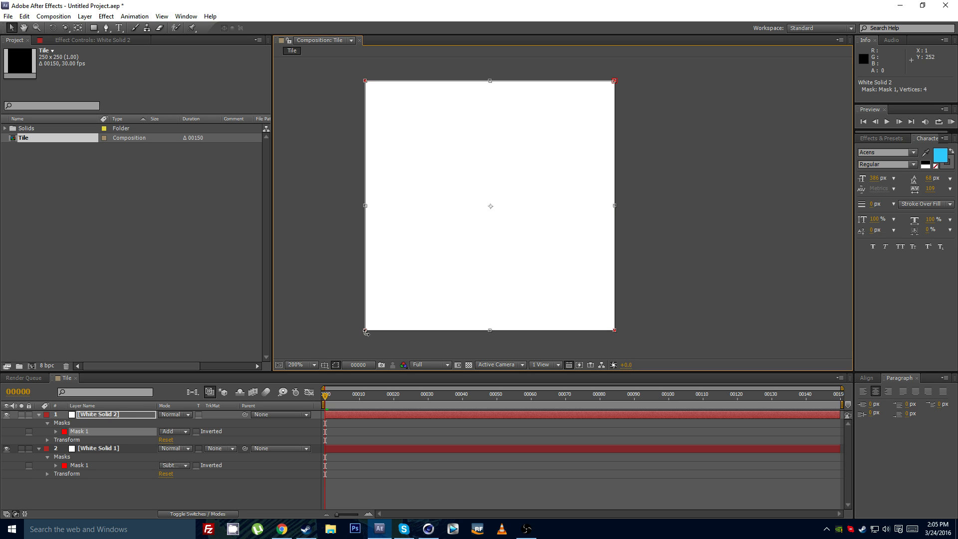
pyautogui.moveTo(366, 332); pyautogui.dragTo(377, 319)
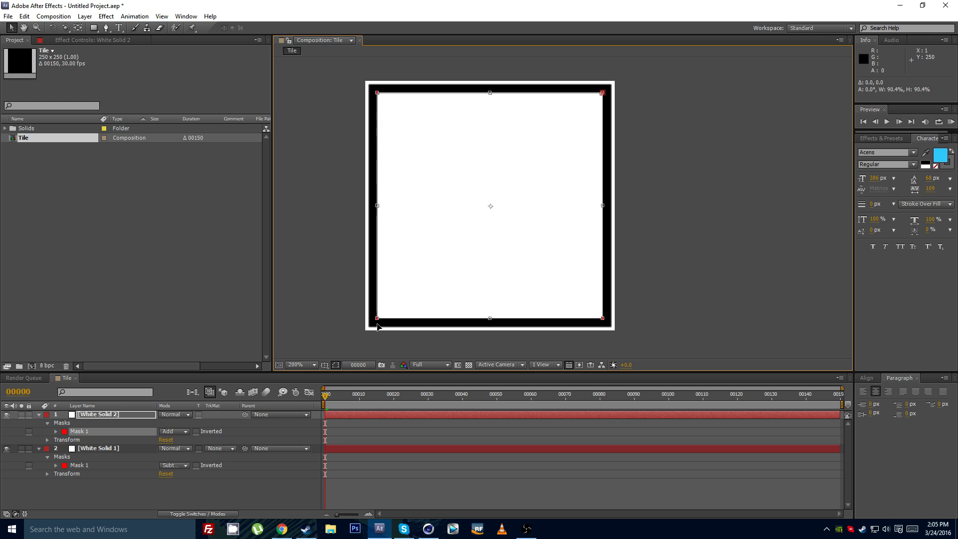
# Step: Set the mask on White Solid 2 to Subtract and duplicate it
pyautogui.click(180, 433)
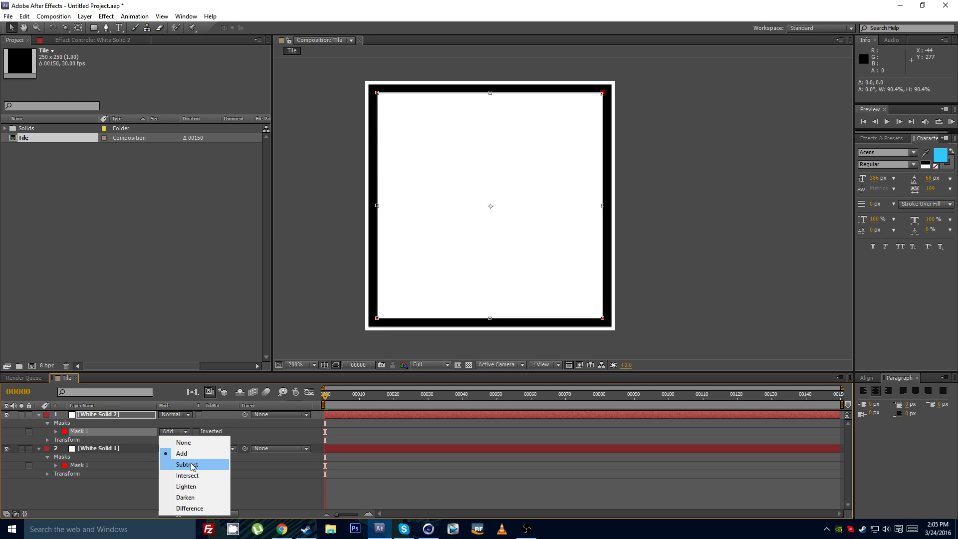
pyautogui.click(193, 466)
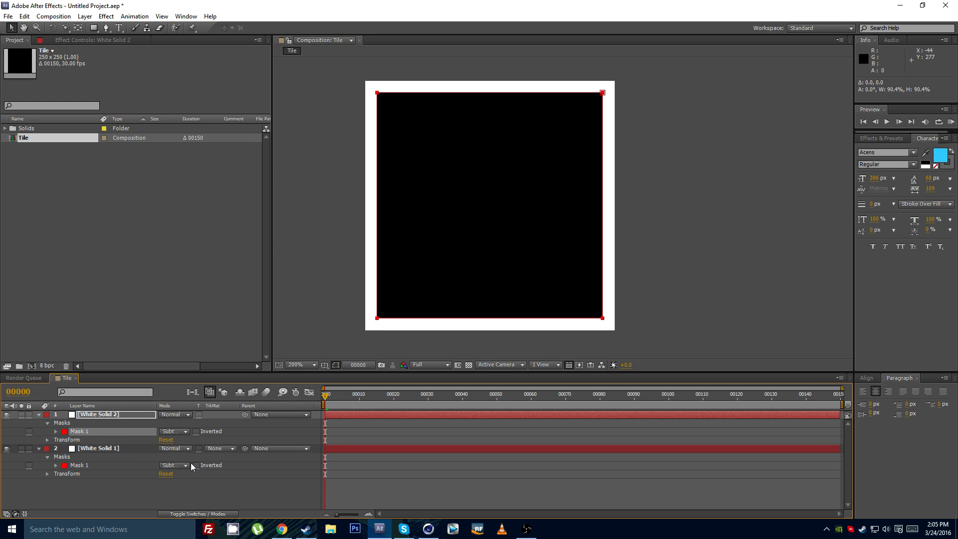
pyautogui.click(87, 430)
pyautogui.hotkey('ctrl', 'd')
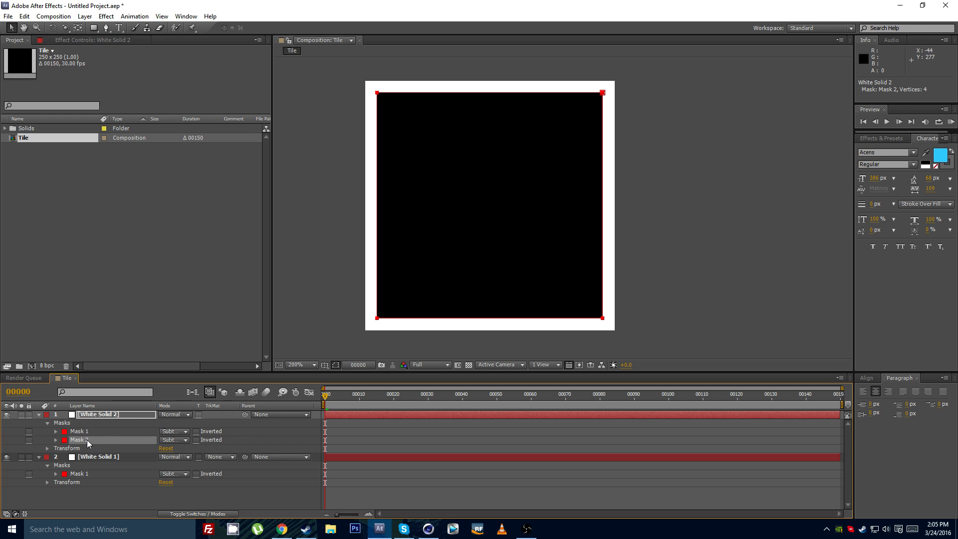
# Step: Rotate the duplicated mask on White Solid 2 by -45° around its centre to form a diamond
pyautogui.doubleClick(377, 318)
pyautogui.moveTo(487, 303); pyautogui.dragTo(497, 283)
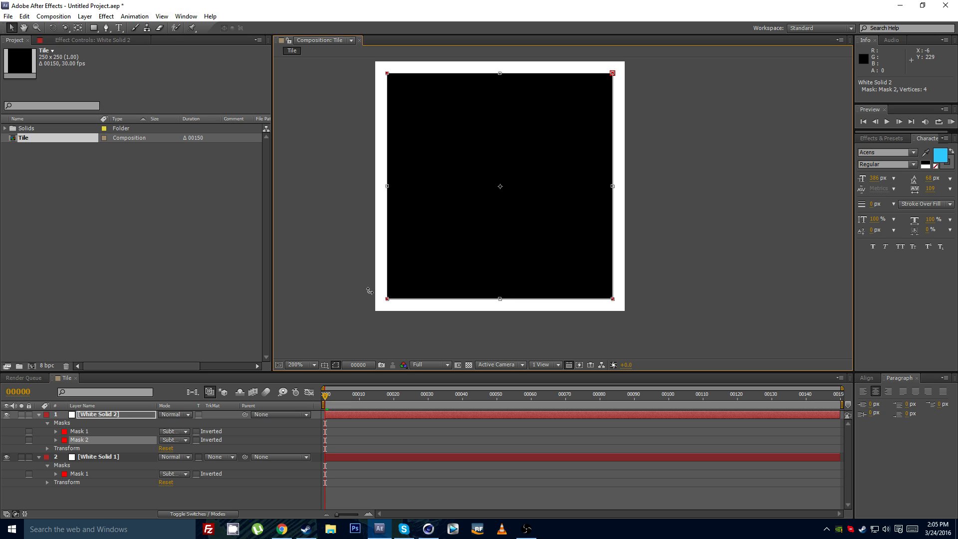
pyautogui.moveTo(397, 289); pyautogui.dragTo(383, 304)
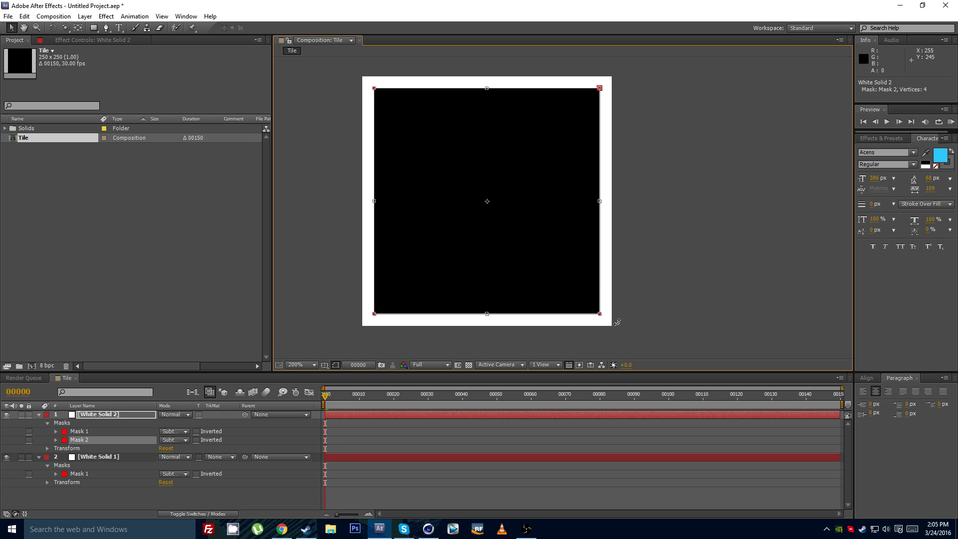
pyautogui.moveTo(616, 322); pyautogui.dragTo(643, 246)
pyautogui.hotkey('ctrl', 'z')
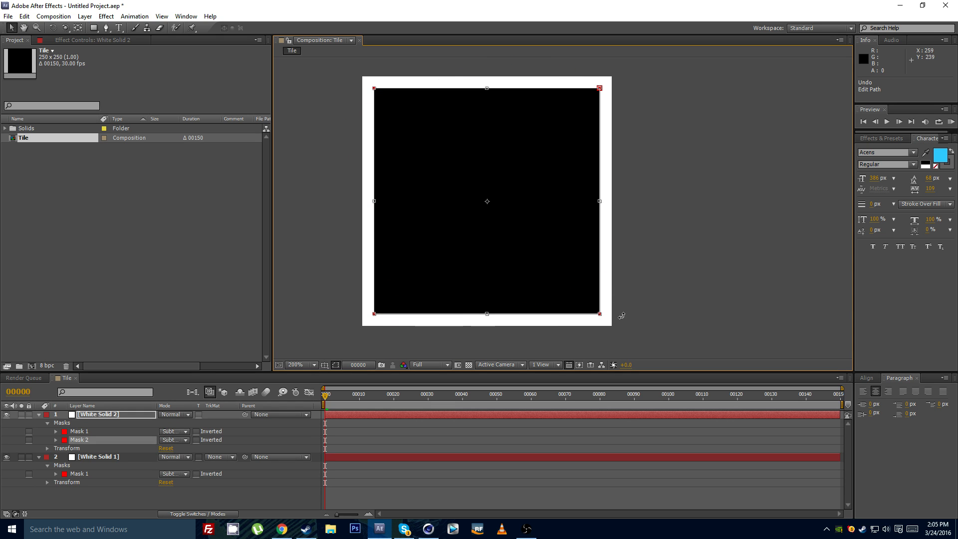
pyautogui.moveTo(617, 325); pyautogui.dragTo(664, 247)
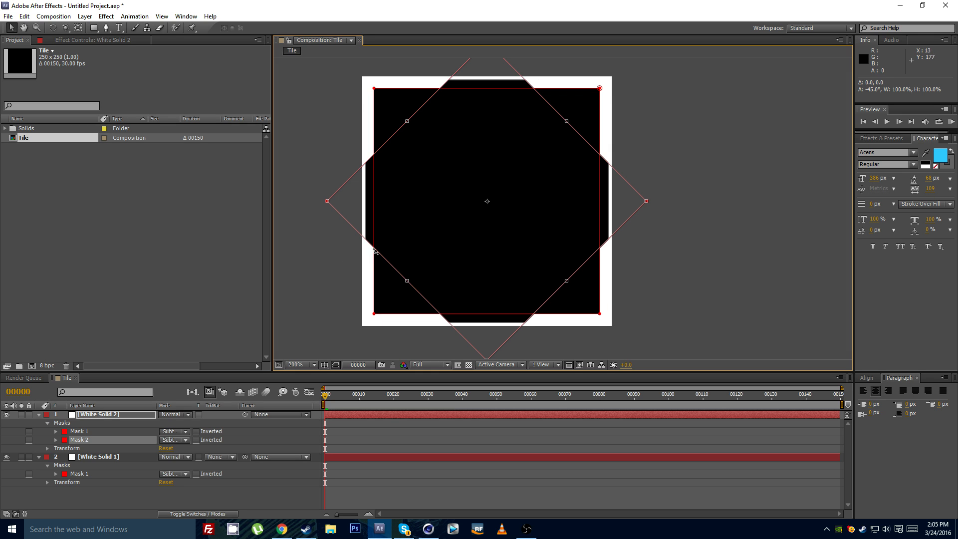
# Step: Scale the rotated mask up to about 106.7% around its centre to make the white corner pieces smaller
pyautogui.moveTo(477, 279); pyautogui.dragTo(461, 238)
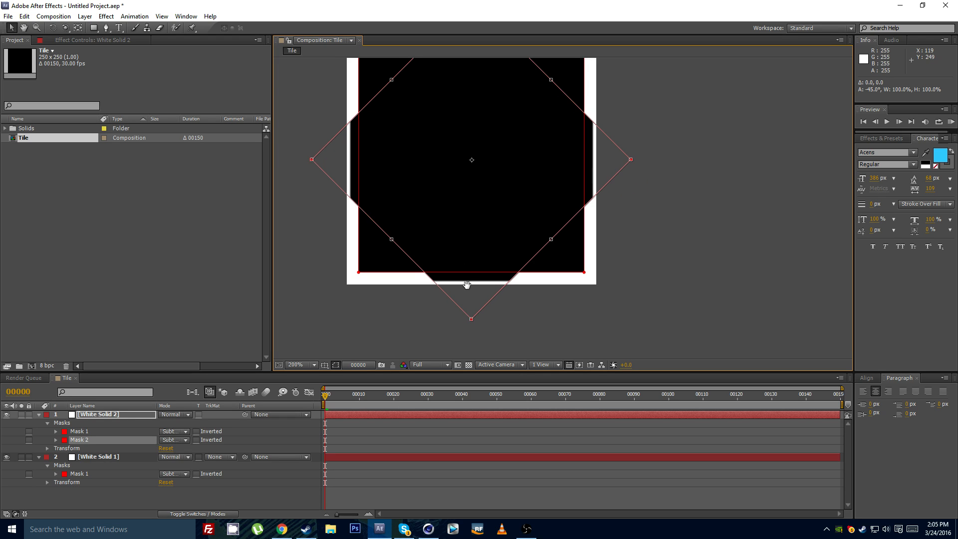
pyautogui.moveTo(466, 285); pyautogui.dragTo(469, 287)
pyautogui.moveTo(473, 322); pyautogui.dragTo(481, 342)
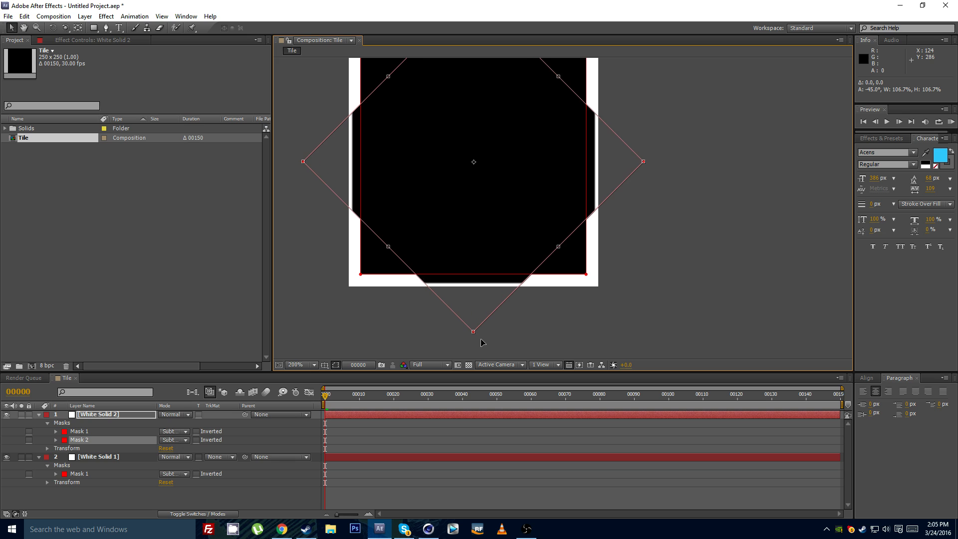
# Step: Scale the diamond-shaped Mask 2 on White Solid 2 up to about 105.9% around its centre
pyautogui.moveTo(432, 229); pyautogui.dragTo(433, 252)
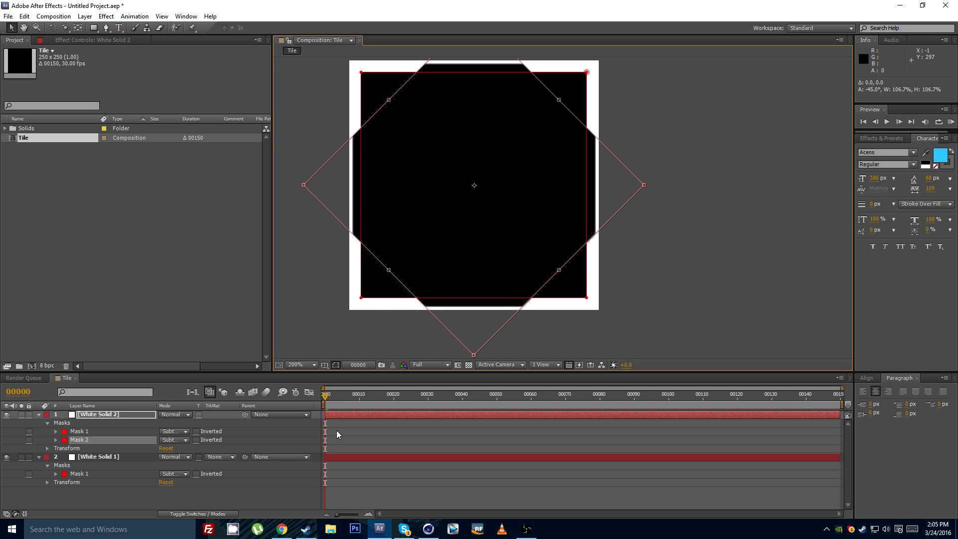
pyautogui.click(353, 426)
pyautogui.moveTo(411, 188); pyautogui.dragTo(404, 226)
pyautogui.scroll(-1, 422, 203)
pyautogui.scroll(1, 419, 194)
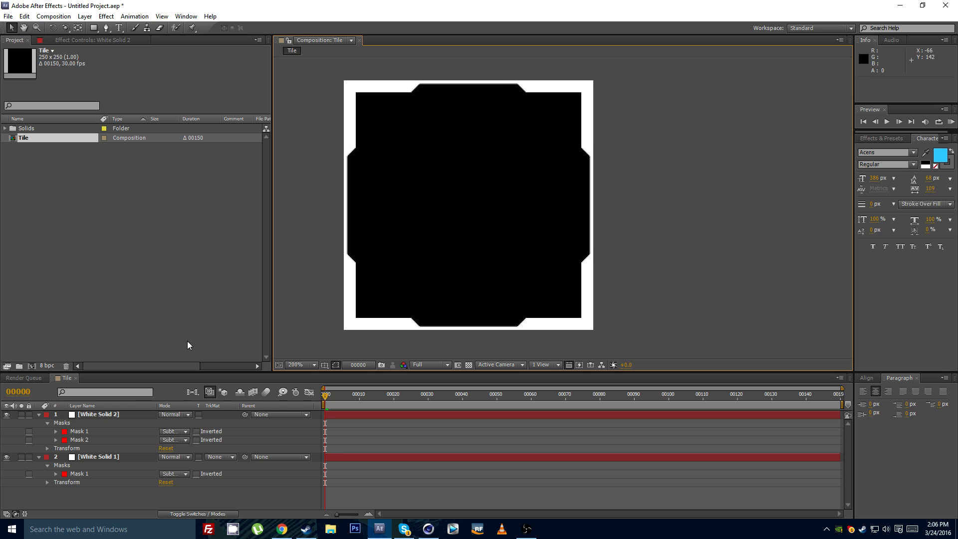
pyautogui.click(100, 437)
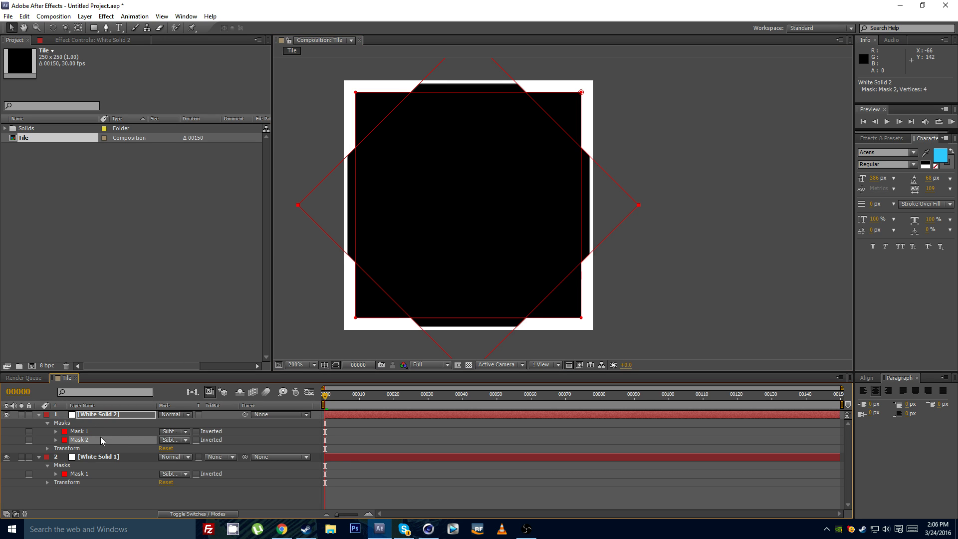
pyautogui.doubleClick(298, 205)
pyautogui.moveTo(472, 338); pyautogui.dragTo(470, 302)
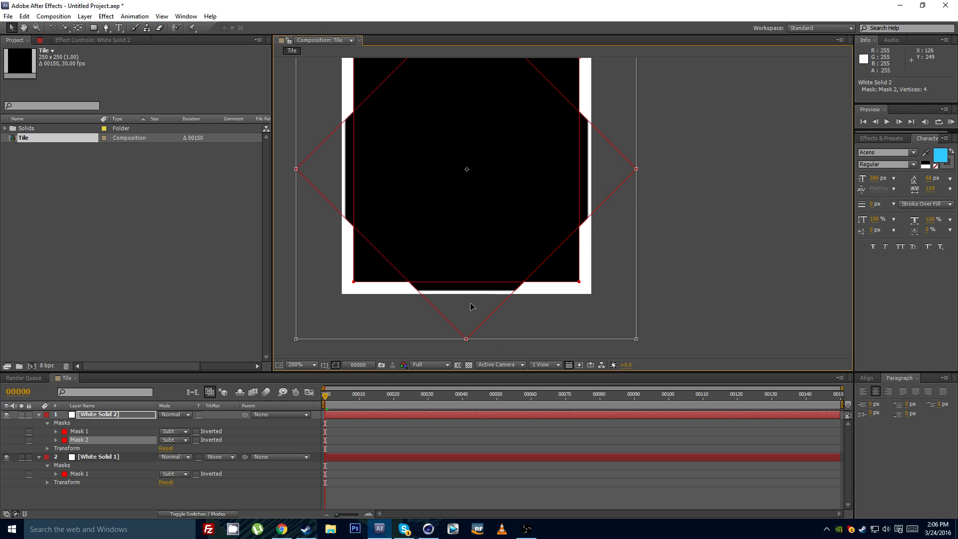
pyautogui.moveTo(636, 339); pyautogui.dragTo(650, 352)
pyautogui.moveTo(468, 211); pyautogui.dragTo(492, 246)
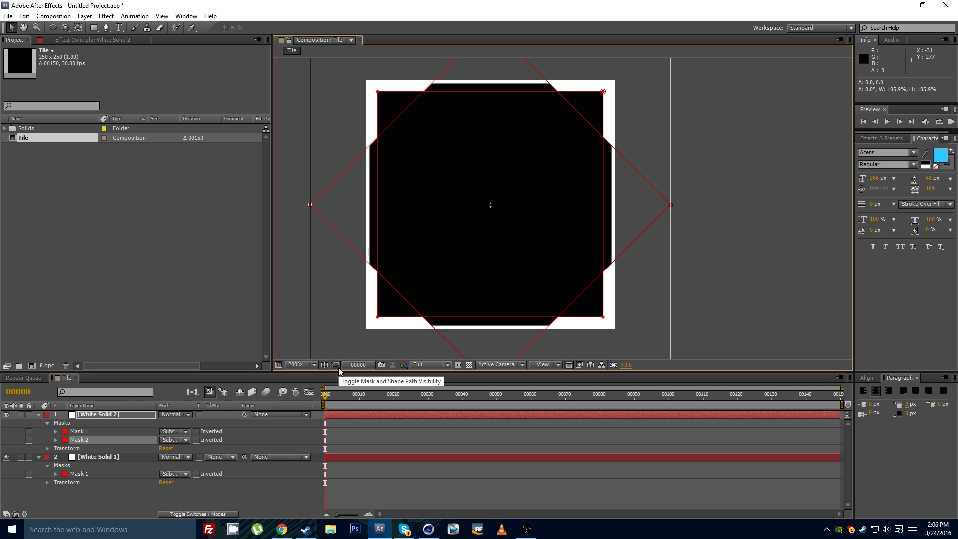
pyautogui.moveTo(396, 242); pyautogui.dragTo(381, 228)
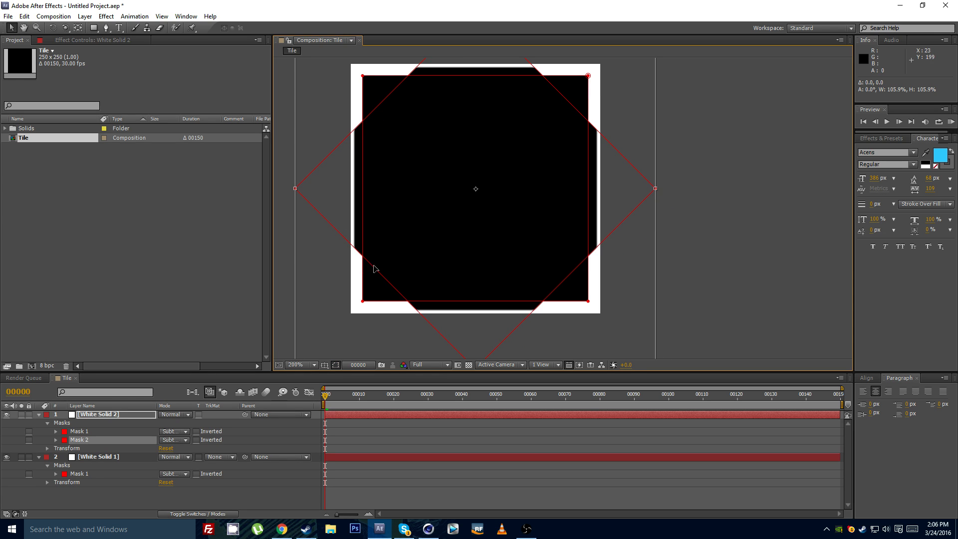
# Step: Scale the square Mask 1 on White Solid 2 slightly up around its centre to make the corner pieces thinner
pyautogui.click(94, 430)
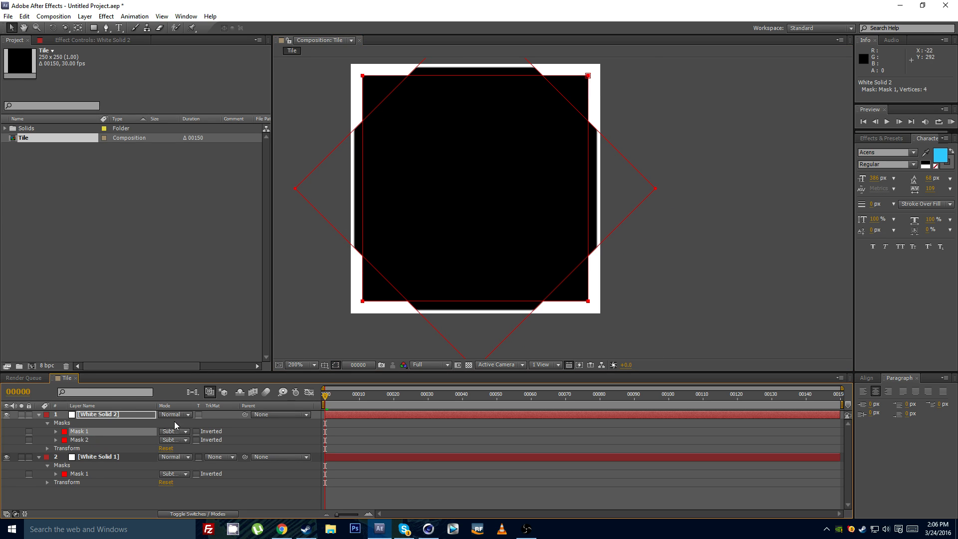
pyautogui.doubleClick(362, 300)
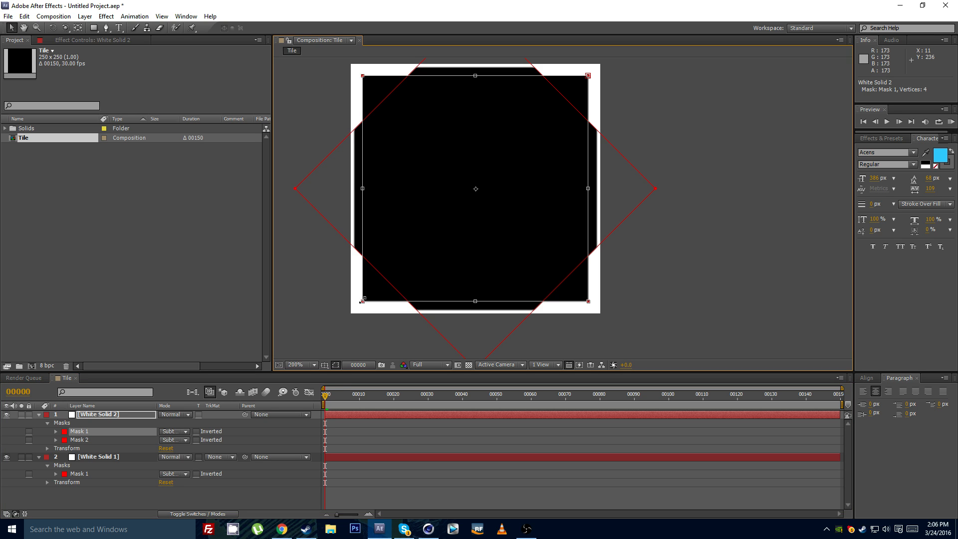
pyautogui.moveTo(363, 301); pyautogui.dragTo(337, 306)
pyautogui.click(355, 442)
pyautogui.scroll(-1, 426, 186)
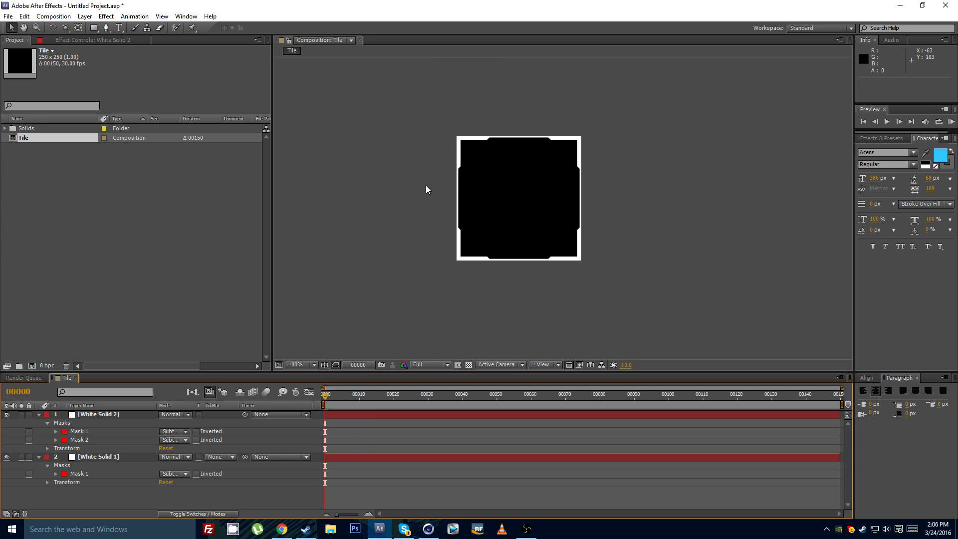
pyautogui.scroll(1, 477, 207)
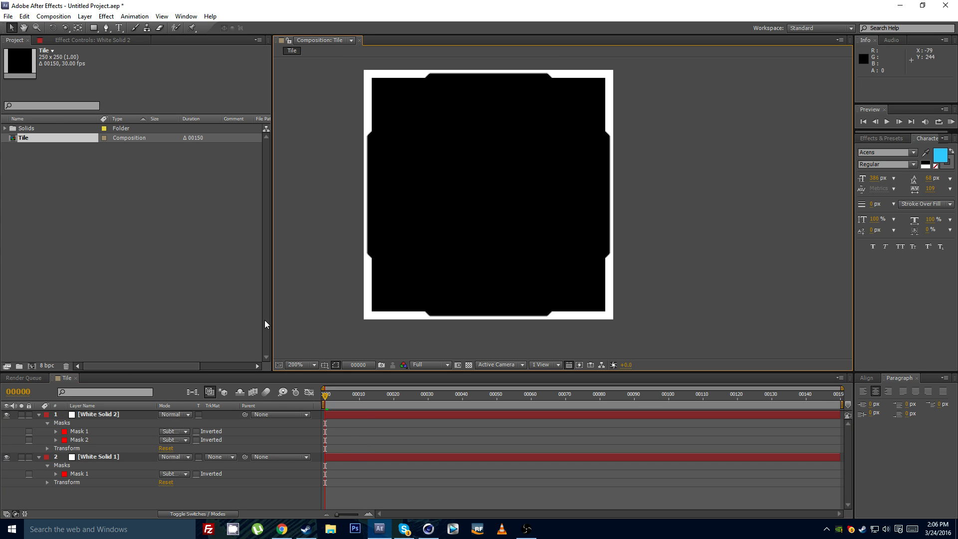
# Step: Pre-compose White Solid 1 and White Solid 2 together into a single layer
pyautogui.click(104, 416)
pyautogui.keyDown('shift'); pyautogui.click(106, 459); pyautogui.keyUp('shift')
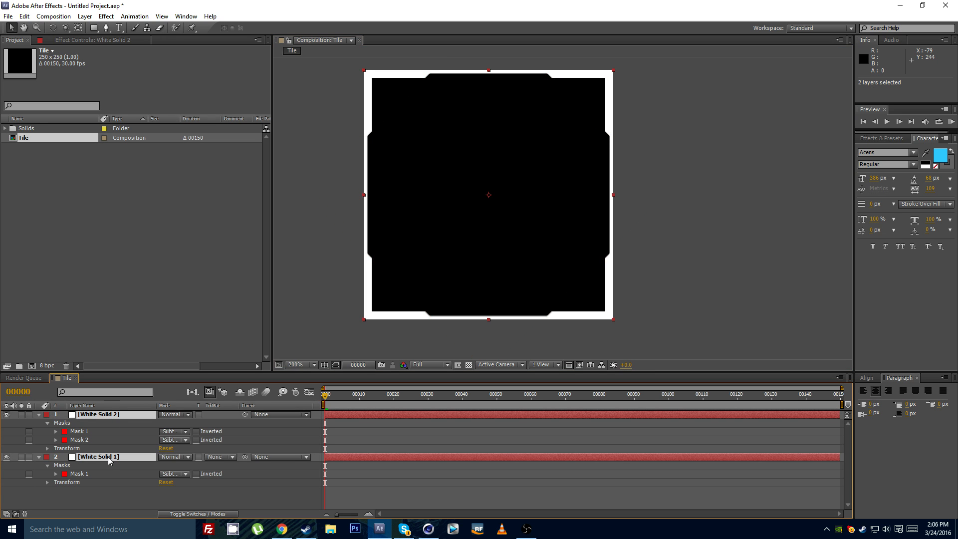
pyautogui.hotkey('ctrl', 'shift', 'c')
pyautogui.press('Escape')
pyautogui.click(85, 16)
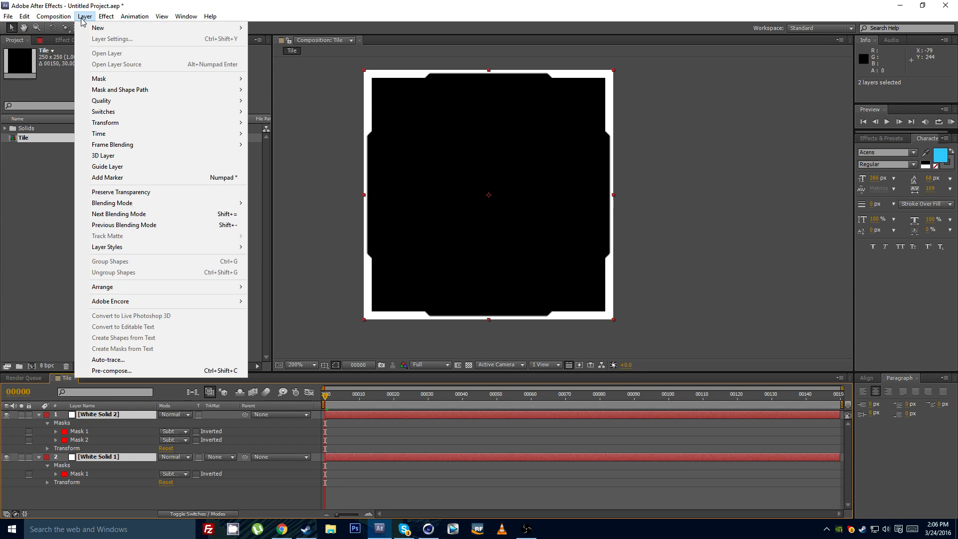
pyautogui.click(115, 370)
pyautogui.click(507, 318)
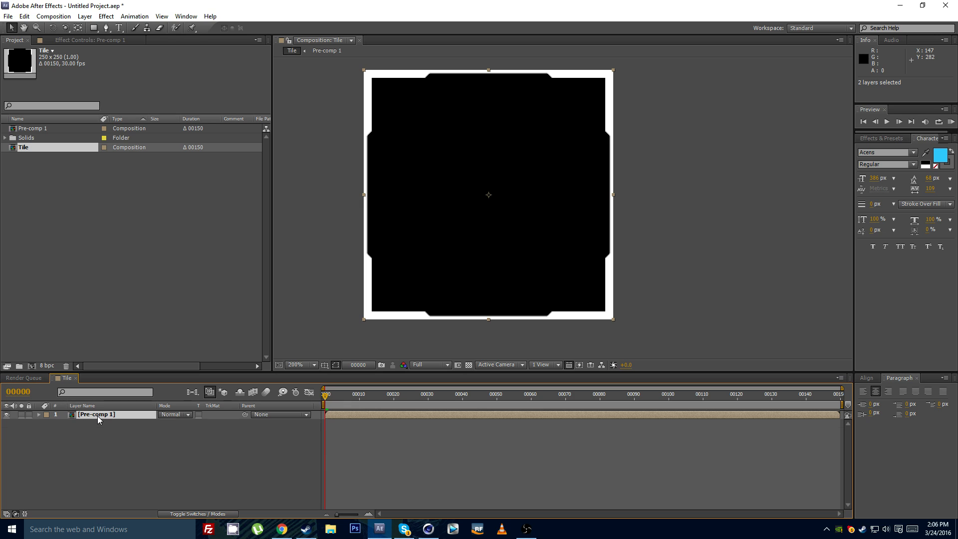
# Step: Set the opacity of the pre-composed tile layer to 75%
pyautogui.press('t')
pyautogui.click(167, 423)
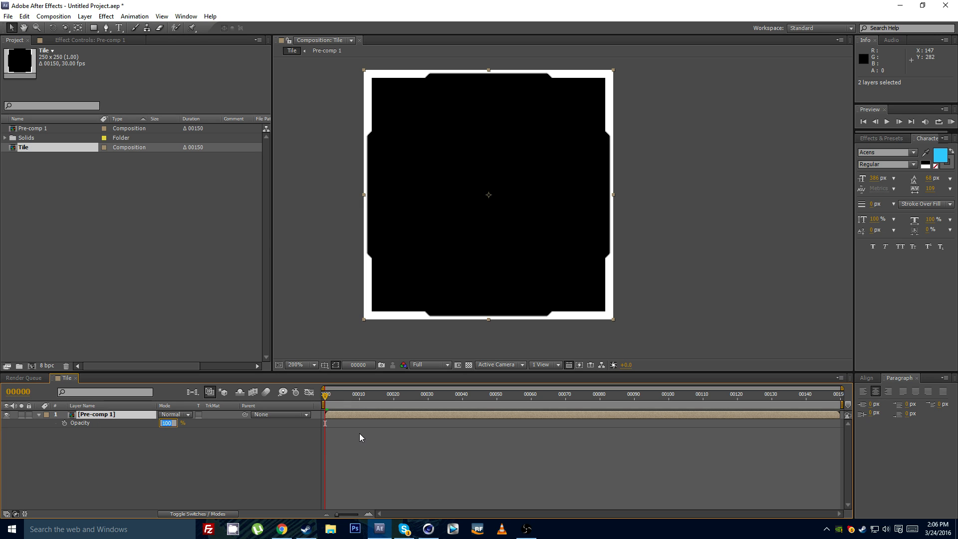
pyautogui.write('75')
pyautogui.press('Return')
# Step: Examine the tile's corner pieces and thin border edges up close
pyautogui.moveTo(367, 195); pyautogui.dragTo(404, 252)
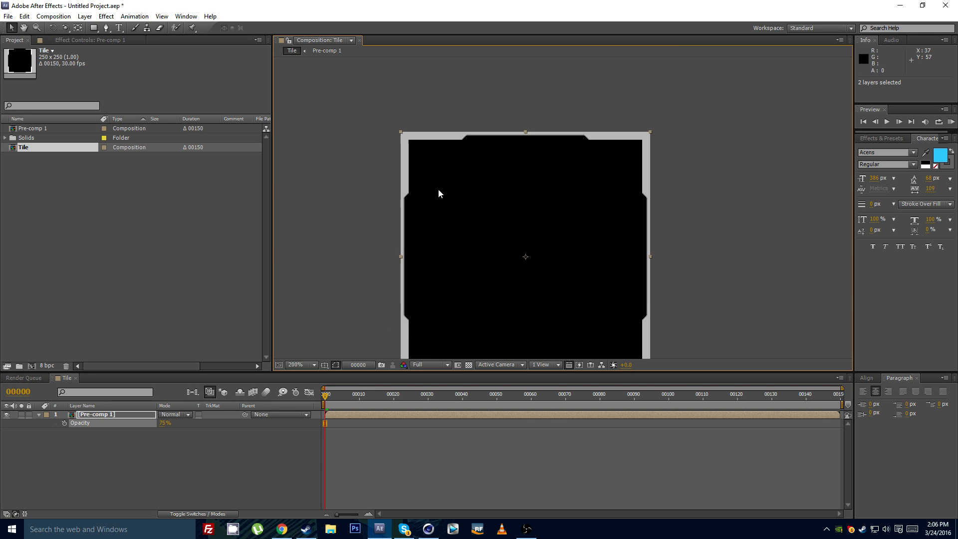
pyautogui.moveTo(414, 156); pyautogui.dragTo(406, 156)
pyautogui.moveTo(394, 141); pyautogui.dragTo(647, 231)
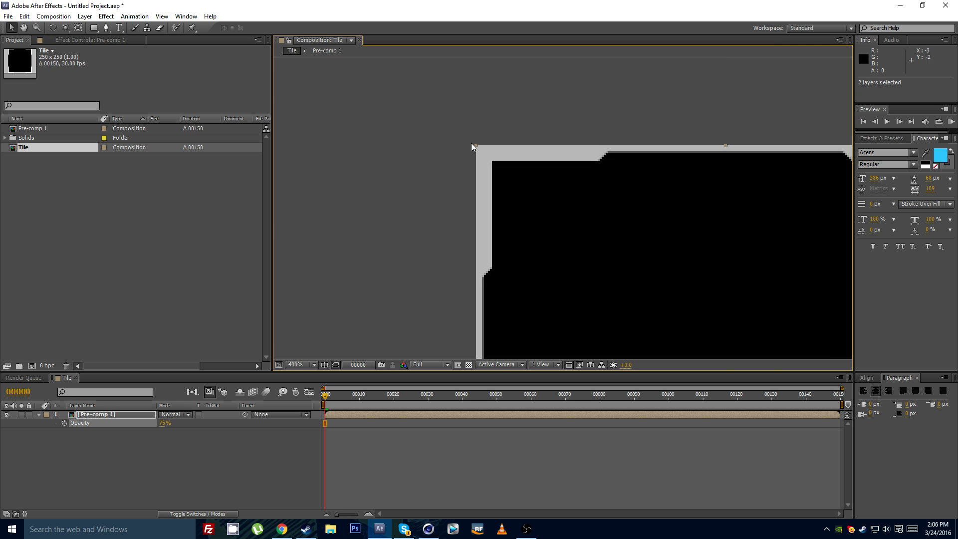
pyautogui.moveTo(579, 194); pyautogui.dragTo(333, 159)
pyautogui.moveTo(634, 206); pyautogui.dragTo(684, 60)
pyautogui.moveTo(592, 182); pyautogui.dragTo(679, 18)
pyautogui.moveTo(480, 119); pyautogui.dragTo(509, 329)
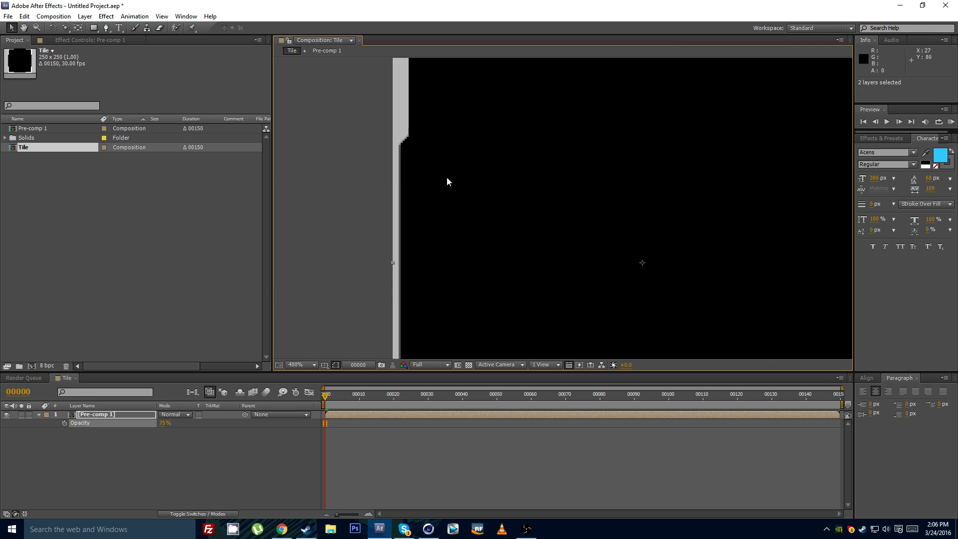
pyautogui.moveTo(448, 177); pyautogui.dragTo(450, 327)
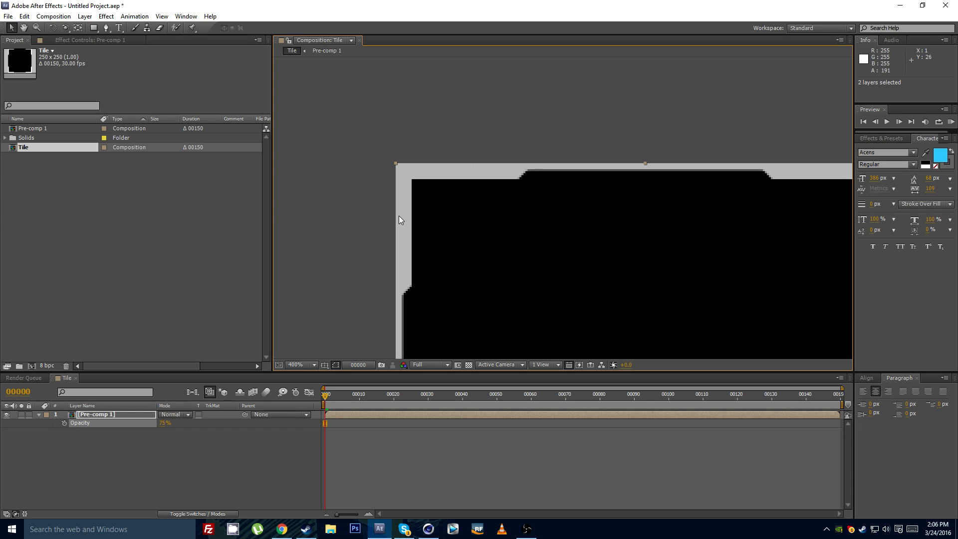
pyautogui.moveTo(631, 196); pyautogui.dragTo(413, 197)
pyautogui.moveTo(568, 345); pyautogui.dragTo(442, 117)
pyautogui.moveTo(353, 215); pyautogui.dragTo(576, 279)
pyautogui.scroll(-1, 575, 278)
pyautogui.click(424, 450)
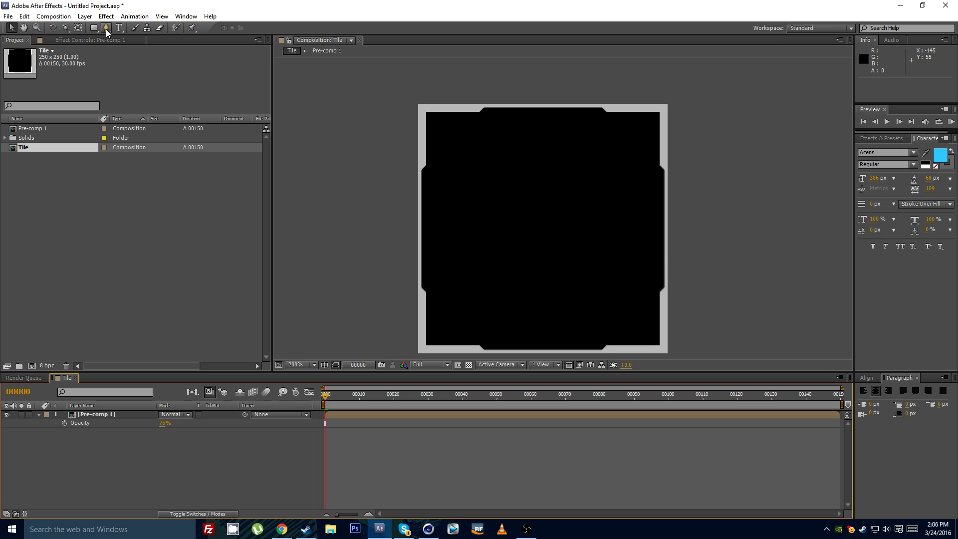
# Step: Add a shape layer with an ellipse that fills the whole 250 x 250 px tile
pyautogui.moveTo(107, 31); pyautogui.dragTo(131, 48)
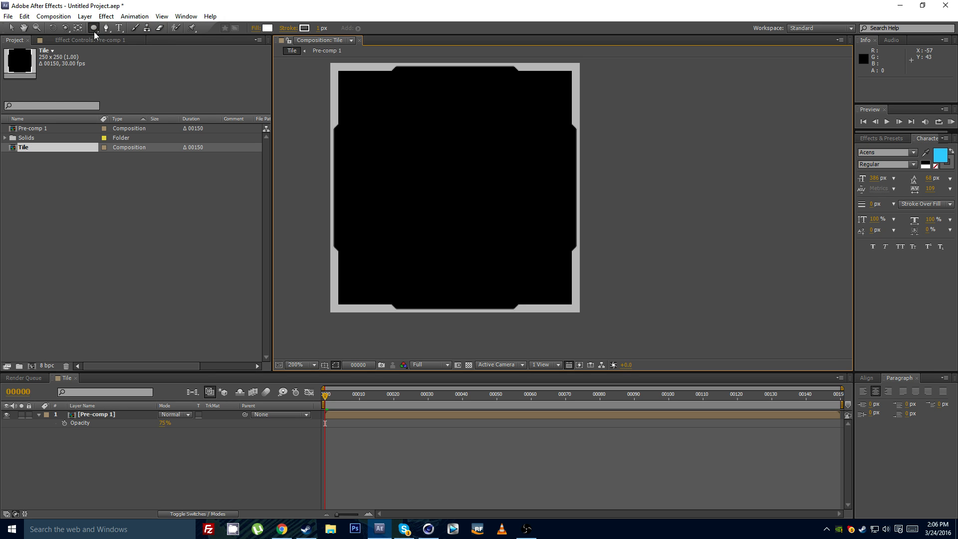
pyautogui.doubleClick(93, 29)
pyautogui.press('v')
pyautogui.moveTo(431, 154); pyautogui.dragTo(439, 172)
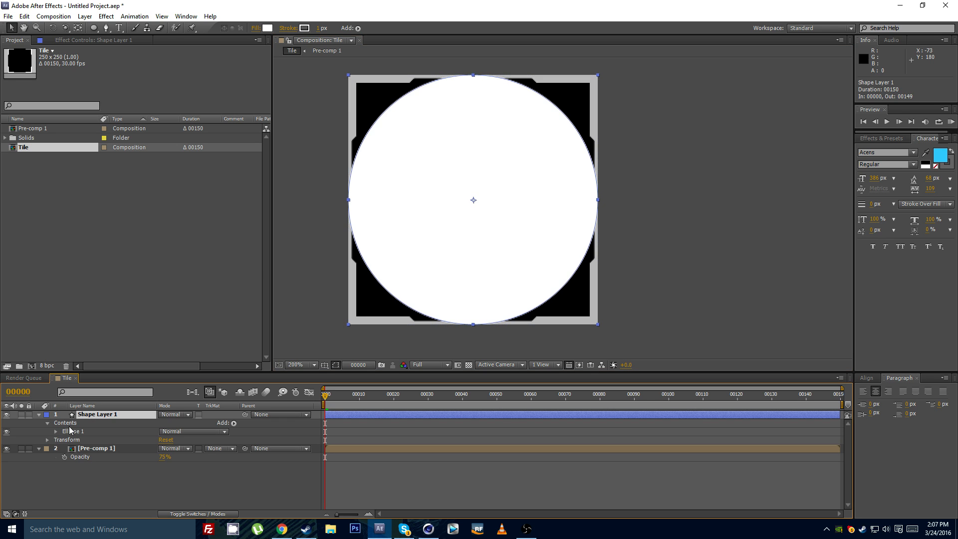
# Step: Delete the ellipse's fill and set its stroke width to 3 px
pyautogui.click(55, 431)
pyautogui.click(79, 457)
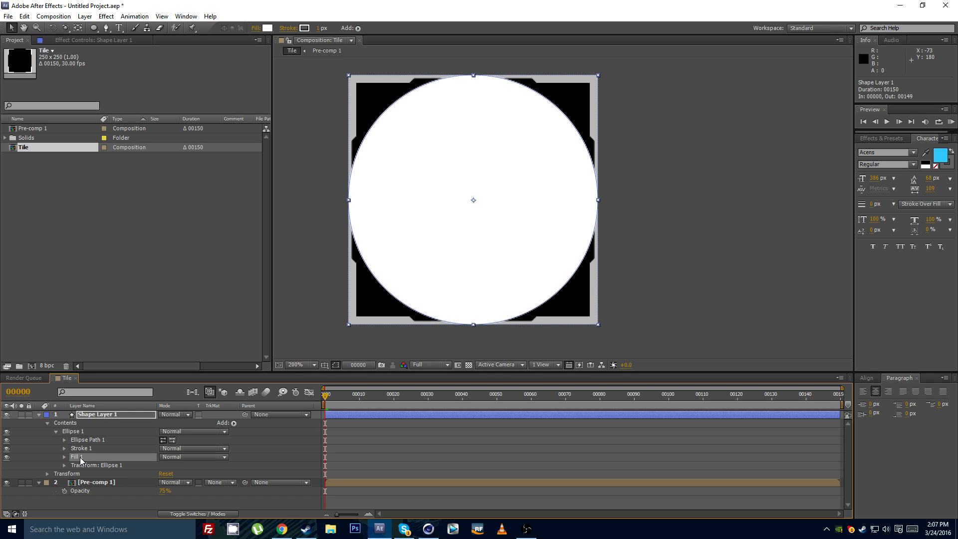
pyautogui.press('Delete')
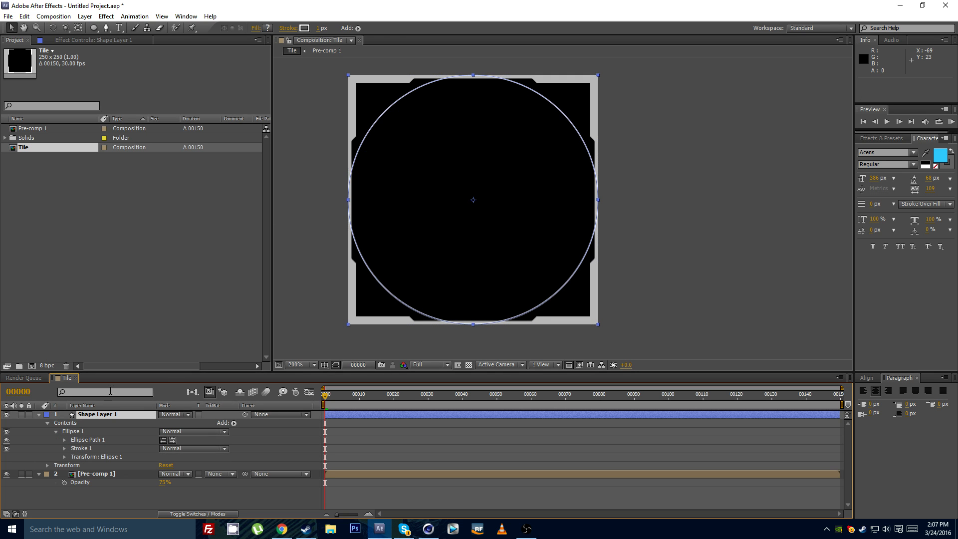
pyautogui.click(320, 28)
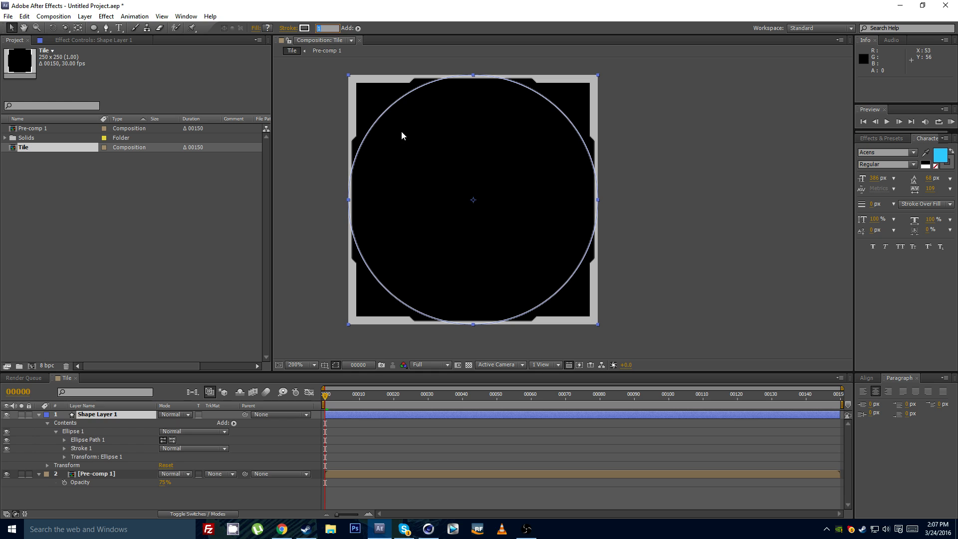
pyautogui.write('3')
pyautogui.press('Return')
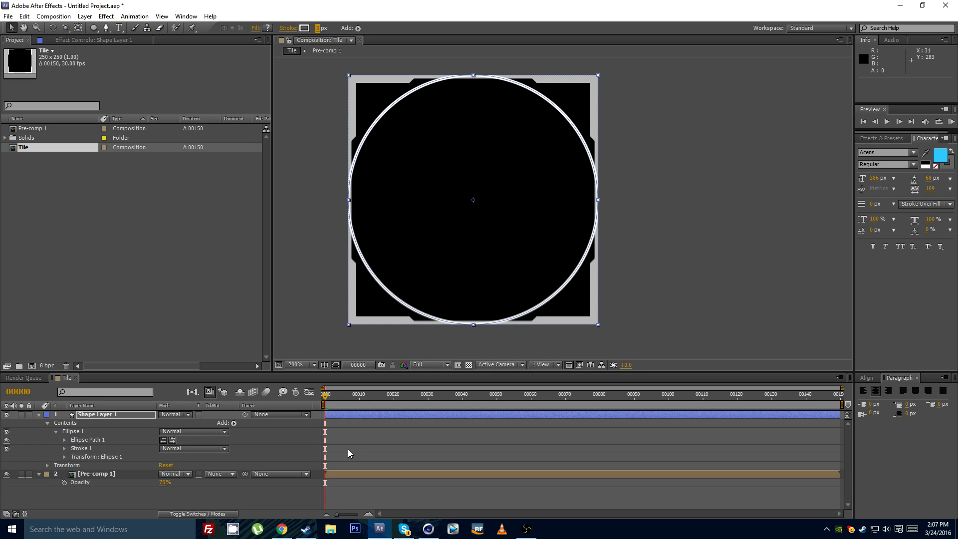
# Step: Reduce the size of the ellipse path on Shape Layer 1 to 58 x 58
pyautogui.click(349, 449)
pyautogui.click(348, 416)
pyautogui.moveTo(375, 194); pyautogui.dragTo(417, 207)
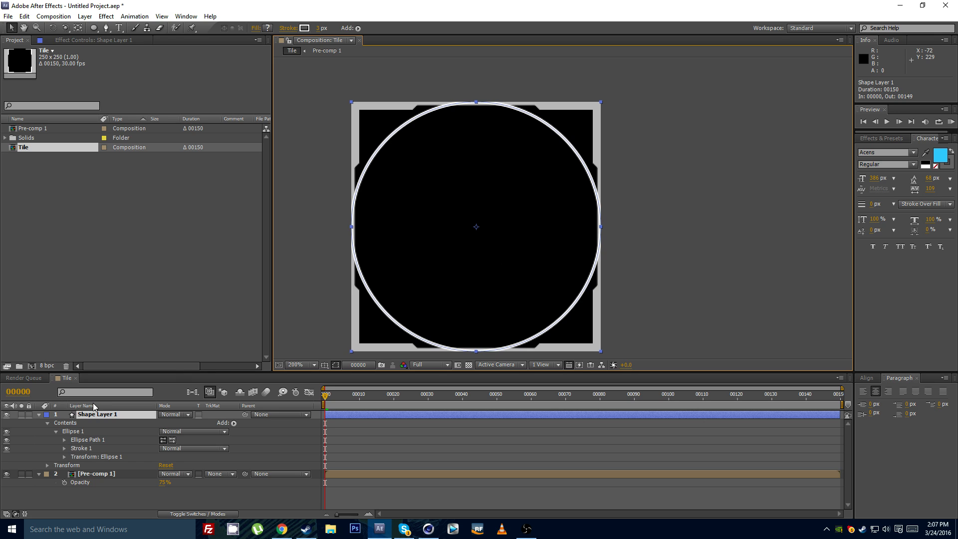
pyautogui.click(64, 439)
pyautogui.click(64, 439)
pyautogui.click(64, 439)
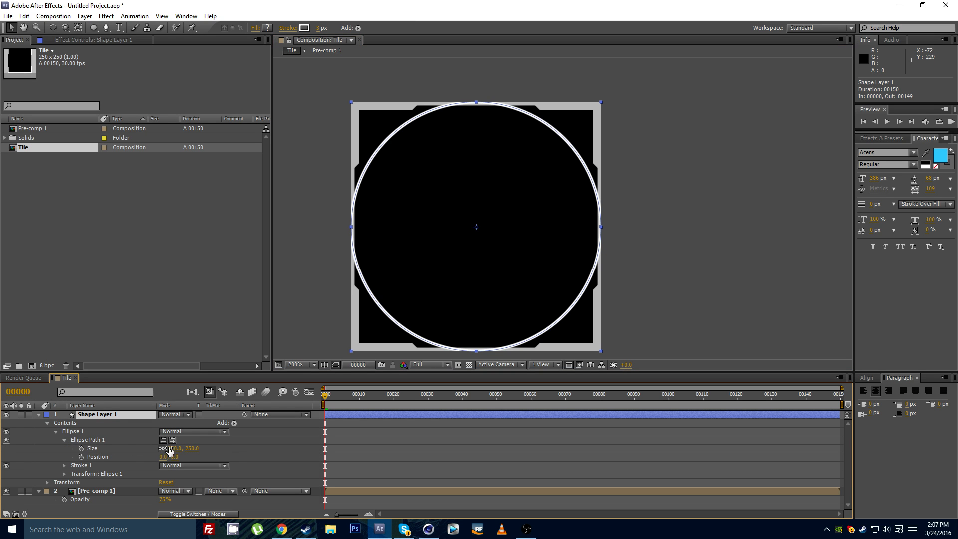
pyautogui.moveTo(172, 448); pyautogui.dragTo(80, 450)
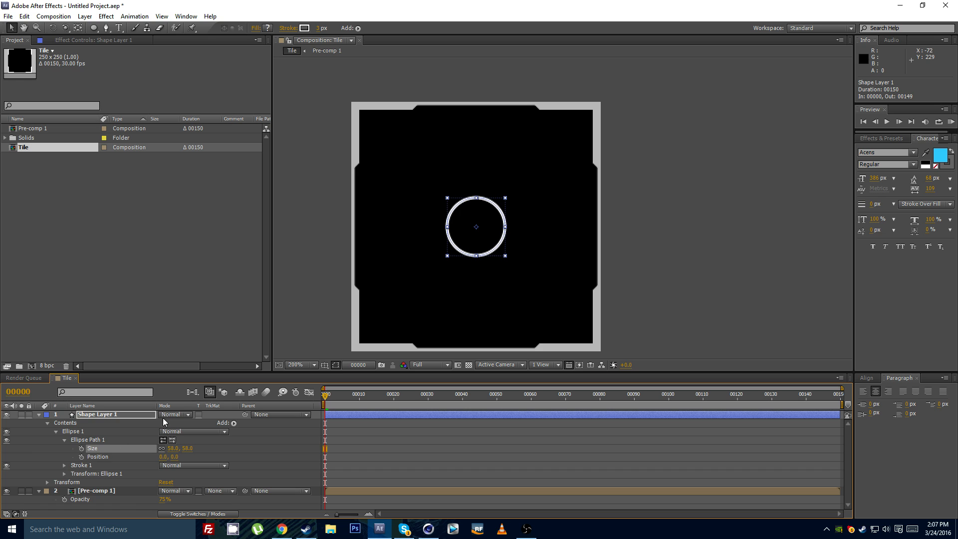
# Step: Move the small circle onto the tile's upper-left corner, at a position of about -125.4, -125.1
pyautogui.moveTo(472, 213); pyautogui.dragTo(623, 296)
pyautogui.scroll(1, 383, 135)
pyautogui.scroll(1, 424, 215)
pyautogui.moveTo(399, 215); pyautogui.dragTo(546, 216)
pyautogui.moveTo(513, 221); pyautogui.dragTo(384, 193)
pyautogui.press('Up')
pyautogui.scroll(-1, 405, 194)
pyautogui.moveTo(510, 242)
pyautogui.mouseDown()
pyautogui.moveTo(467, 203)
pyautogui.moveTo(503, 250)
pyautogui.mouseUp()
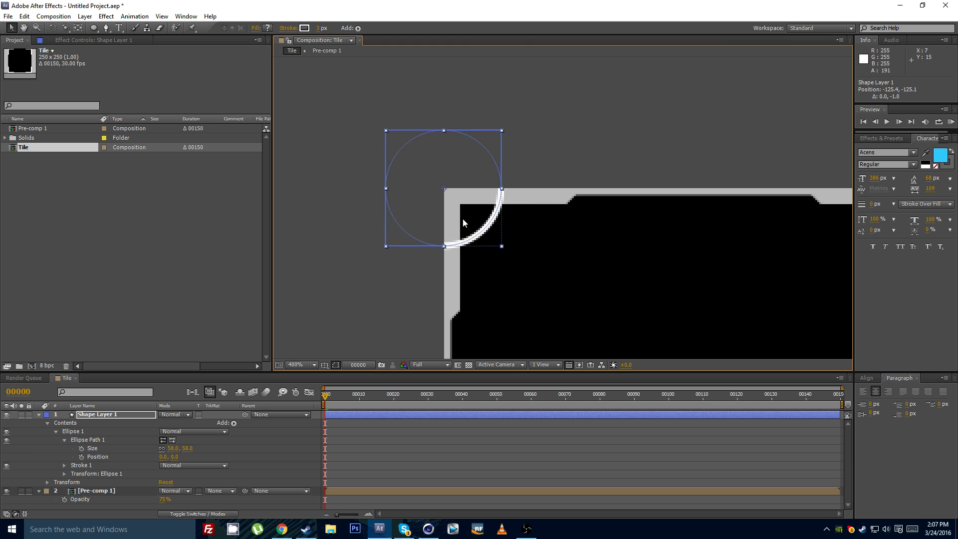
# Step: Nudge the circle to a position of about -125.3, -125.3 so it is centred on the tile's corner
pyautogui.scroll(1, 462, 216)
pyautogui.moveTo(377, 203); pyautogui.dragTo(488, 214)
pyautogui.press('Right')
pyautogui.press('Right')
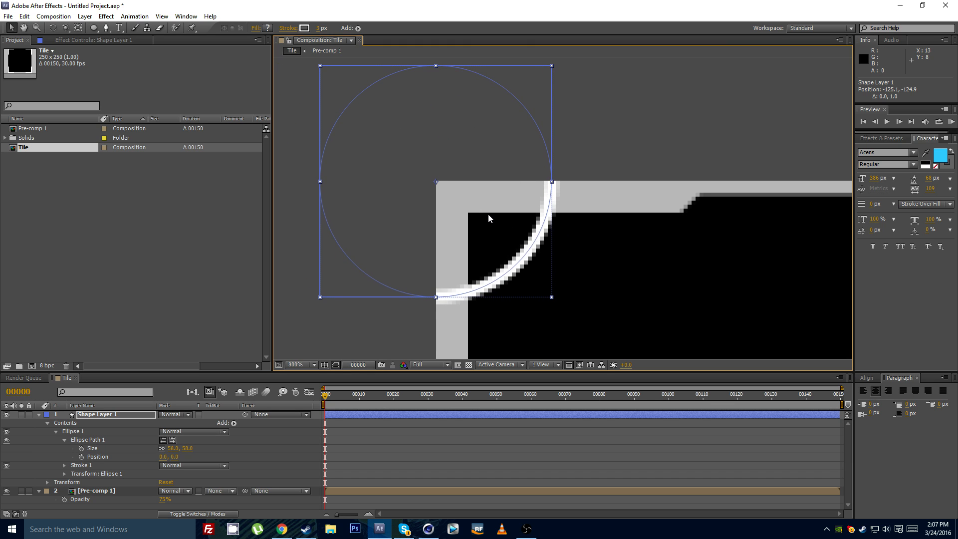
pyautogui.press('Up')
pyautogui.press('Left')
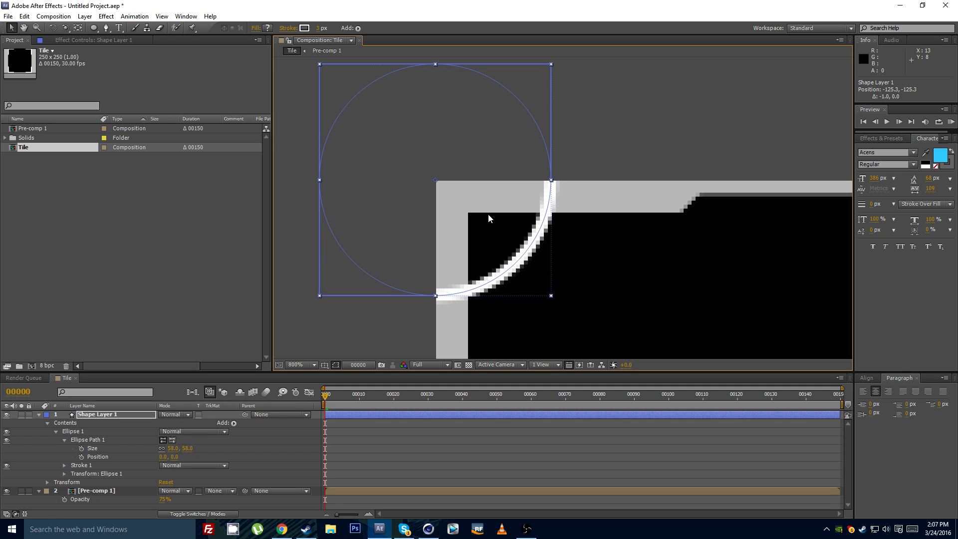
pyautogui.moveTo(488, 213); pyautogui.dragTo(477, 211)
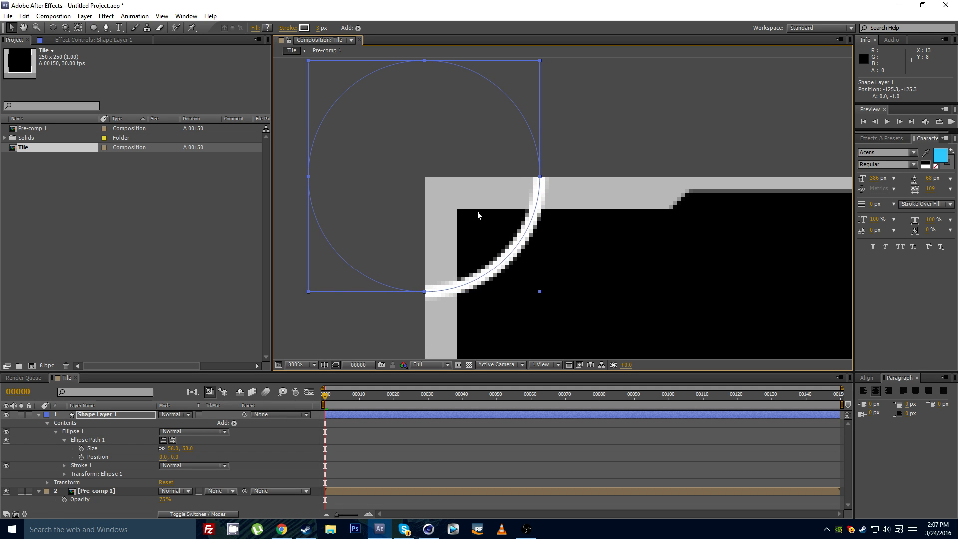
# Step: Enlarge the corner circle's ellipse path to 63 x 63 and set its stroke width to 2 px
pyautogui.scroll(-1, 509, 262)
pyautogui.moveTo(529, 242); pyautogui.dragTo(451, 242)
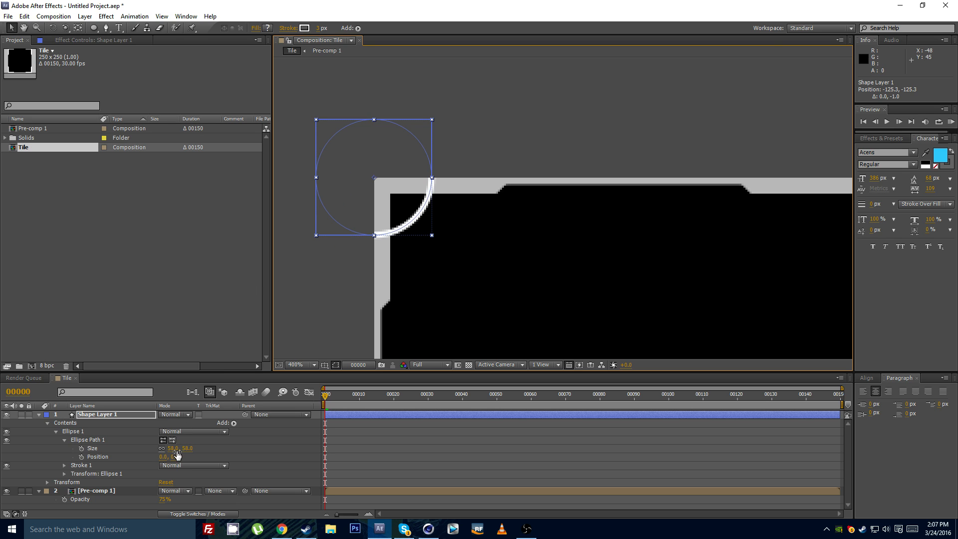
pyautogui.moveTo(178, 448); pyautogui.dragTo(176, 450)
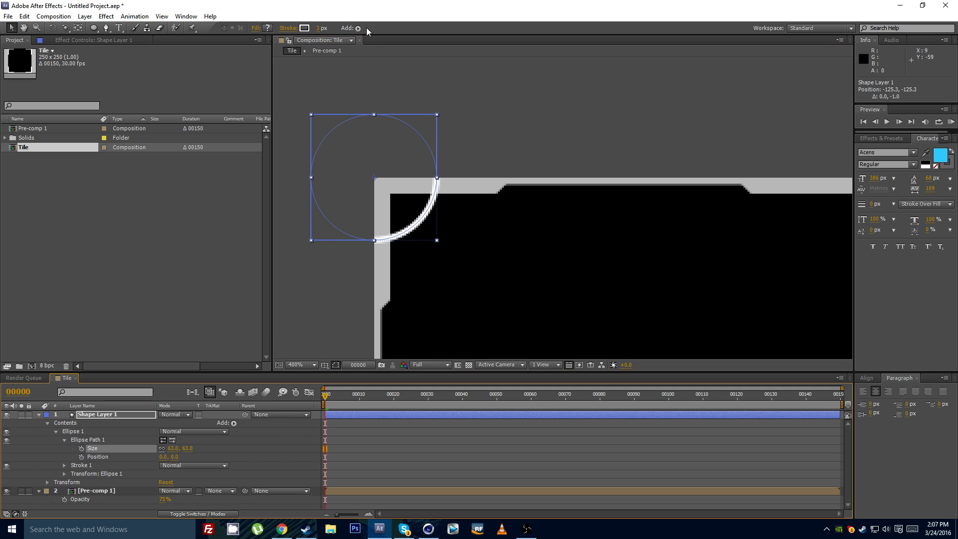
pyautogui.click(318, 29)
pyautogui.write('2')
pyautogui.press('Return')
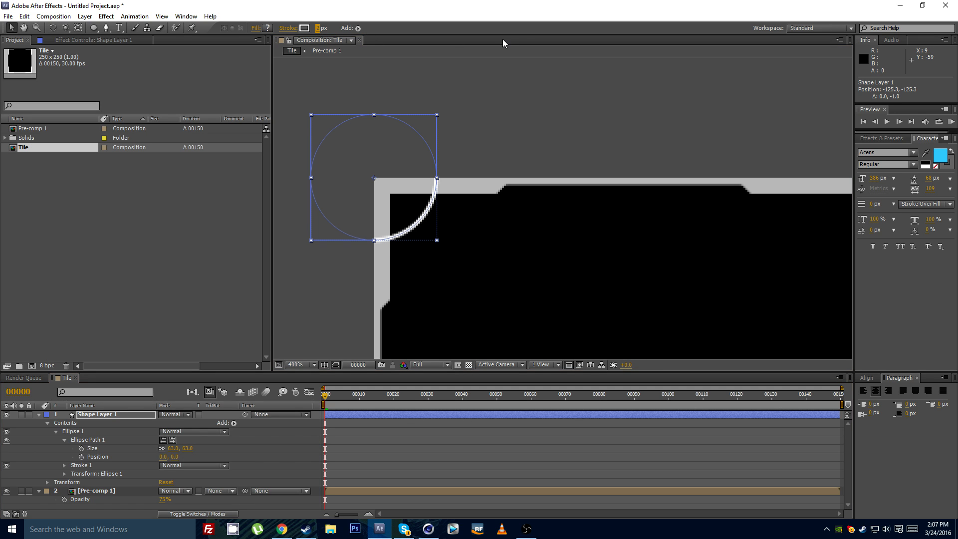
# Step: Duplicate the corner circle on Shape Layer 1 and move the copy to the tile's upper-right corner
pyautogui.click(85, 431)
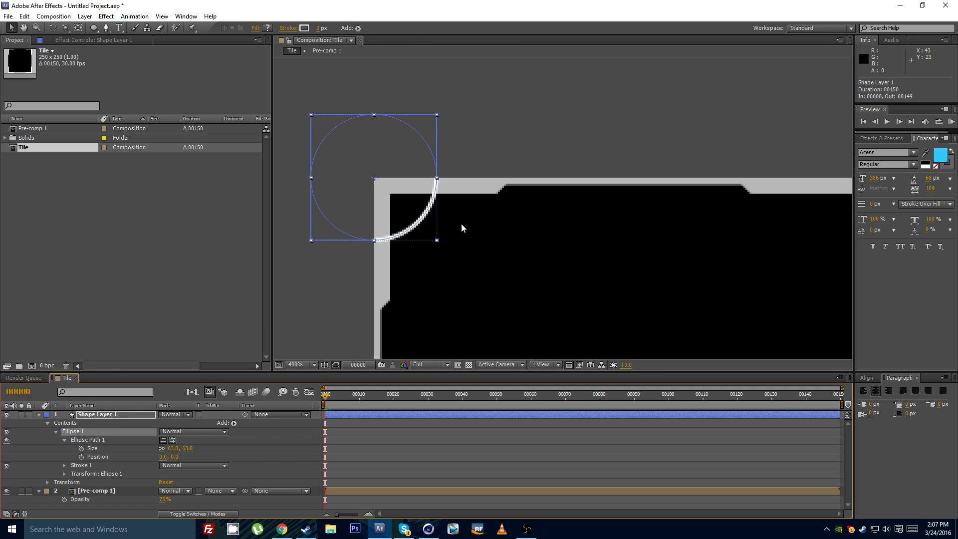
pyautogui.scroll(-2, 461, 223)
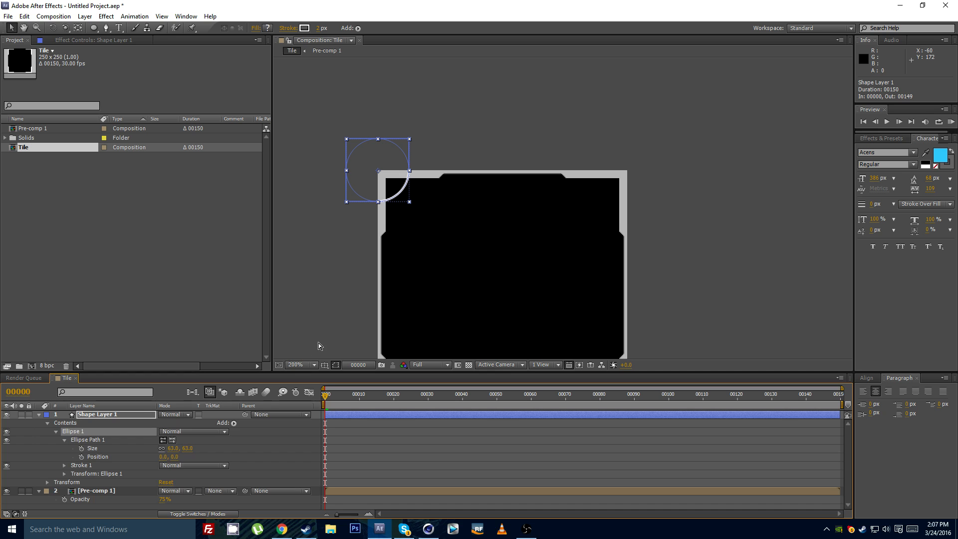
pyautogui.hotkey('ctrl', 'd')
pyautogui.moveTo(398, 188); pyautogui.dragTo(643, 187)
# Step: Nudge the copied circle to a position of about 125.0, -125.3 so it is centred on the tile's upper-right corner
pyautogui.scroll(2, 643, 187)
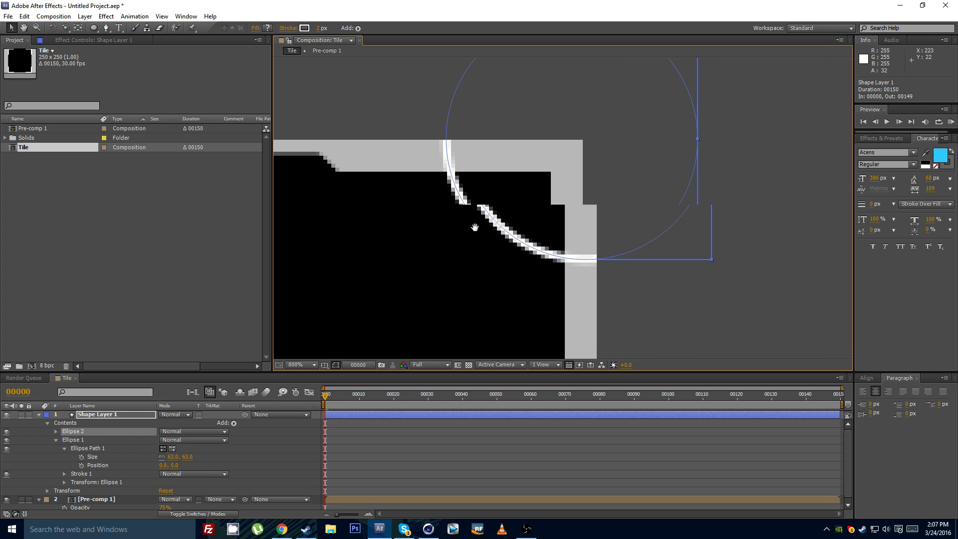
pyautogui.press('Right')
pyautogui.press('Right')
pyautogui.press('Right')
pyautogui.press('Right')
pyautogui.press('Right')
pyautogui.press('Right')
pyautogui.press('Right')
pyautogui.press('Right')
pyautogui.press('Right')
pyautogui.press('Right')
pyautogui.press('Right')
pyautogui.press('Right')
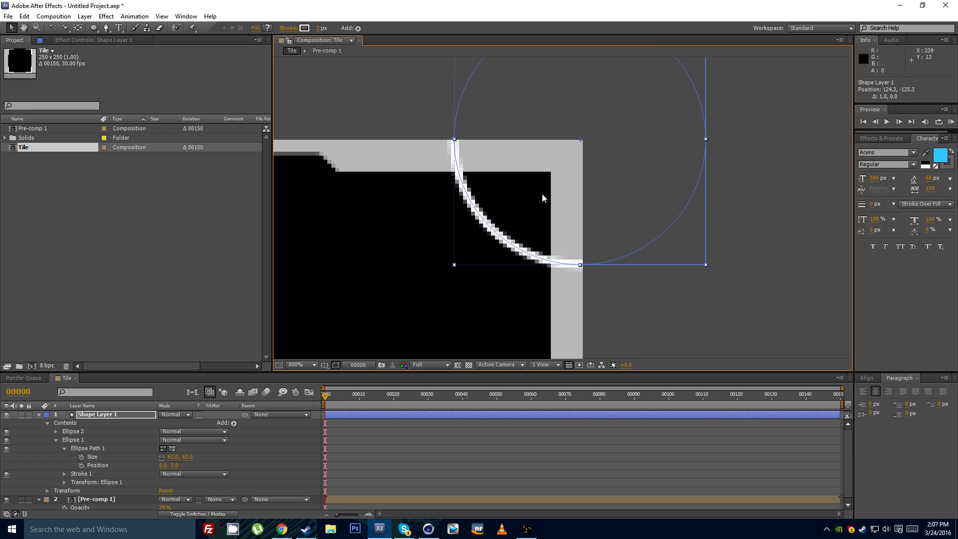
# Step: Duplicate both upper corner circles together and move the copies straight down towards the tile's lower edge
pyautogui.scroll(-3, 541, 195)
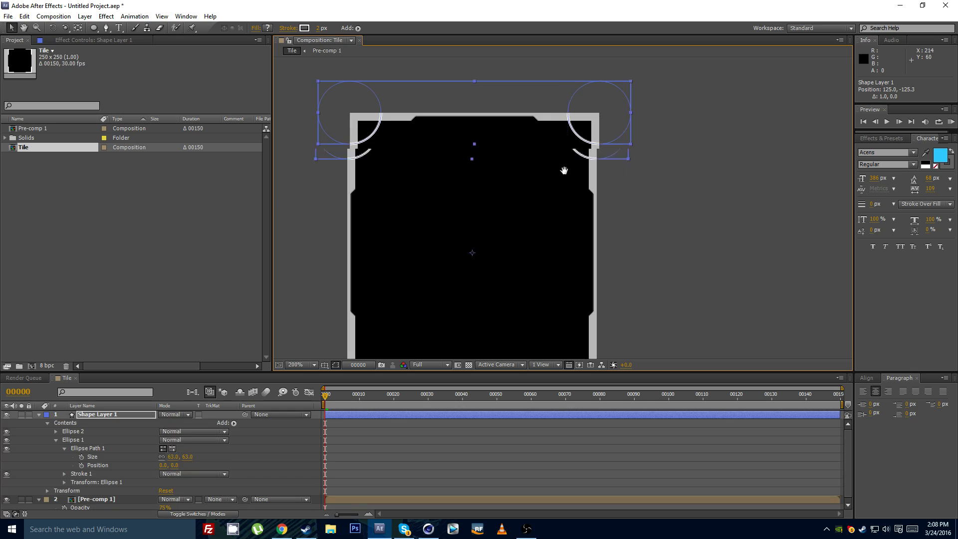
pyautogui.click(85, 432)
pyautogui.keyDown('shift'); pyautogui.click(88, 437); pyautogui.keyUp('shift')
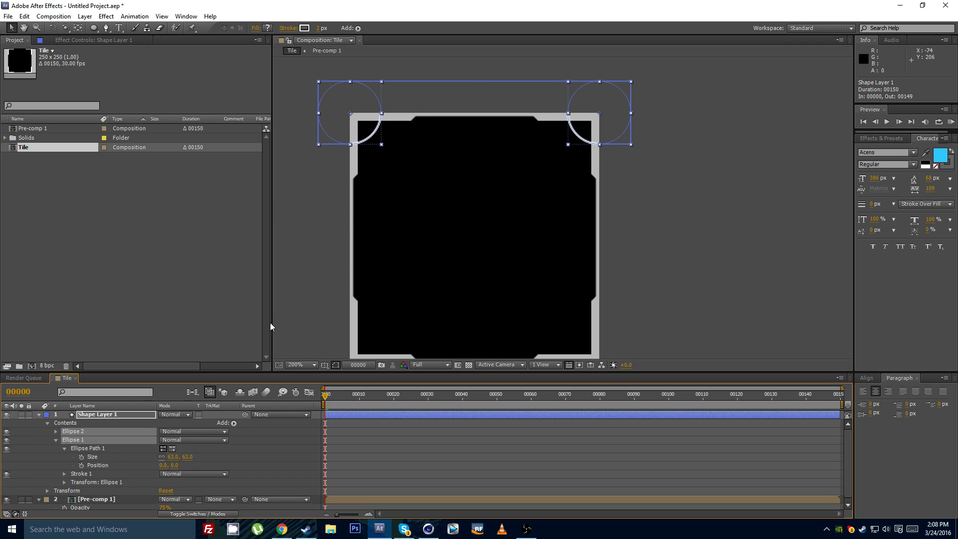
pyautogui.hotkey('ctrl', 'd')
pyautogui.hotkey('shift', 'Down')
pyautogui.hotkey('shift', 'Down')
pyautogui.hotkey('shift', 'Down')
pyautogui.hotkey('shift', 'Down')
pyautogui.hotkey('shift', 'Down')
pyautogui.hotkey('shift', 'Down')
pyautogui.hotkey('shift', 'Down')
pyautogui.hotkey('shift', 'Down')
pyautogui.hotkey('shift', 'Down')
pyautogui.hotkey('shift', 'Down')
pyautogui.hotkey('shift', 'Down')
pyautogui.hotkey('shift', 'Down')
pyautogui.hotkey('shift', 'Down')
pyautogui.hotkey('shift', 'Down')
pyautogui.hotkey('shift', 'Down')
pyautogui.hotkey('shift', 'Down')
pyautogui.hotkey('shift', 'Down')
pyautogui.hotkey('shift', 'Down')
pyautogui.hotkey('shift', 'Down')
pyautogui.hotkey('shift', 'Down')
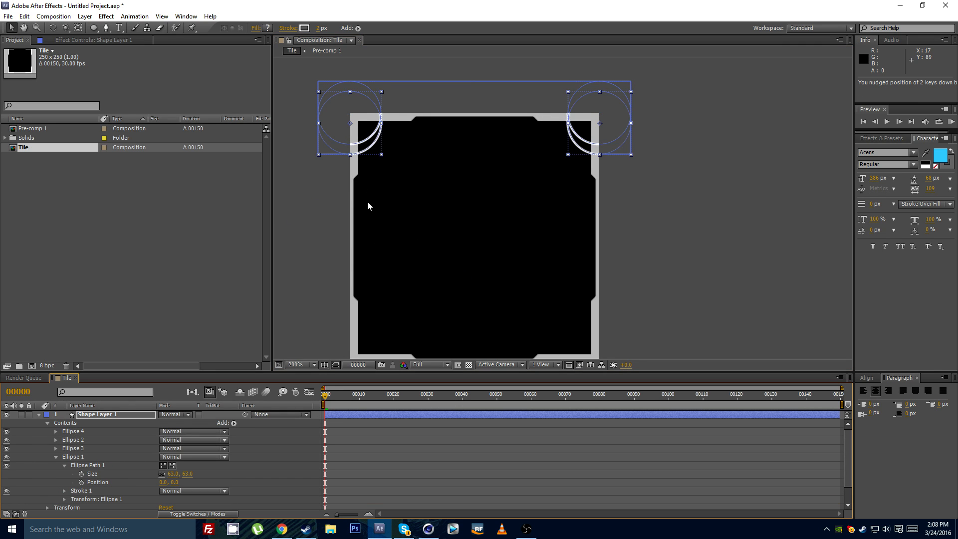
pyautogui.moveTo(401, 296); pyautogui.dragTo(405, 183)
# Step: Nudge both lower circles together vertically until they are centred on the tile's lower-left and lower-right corners
pyautogui.moveTo(368, 231); pyautogui.dragTo(368, 263)
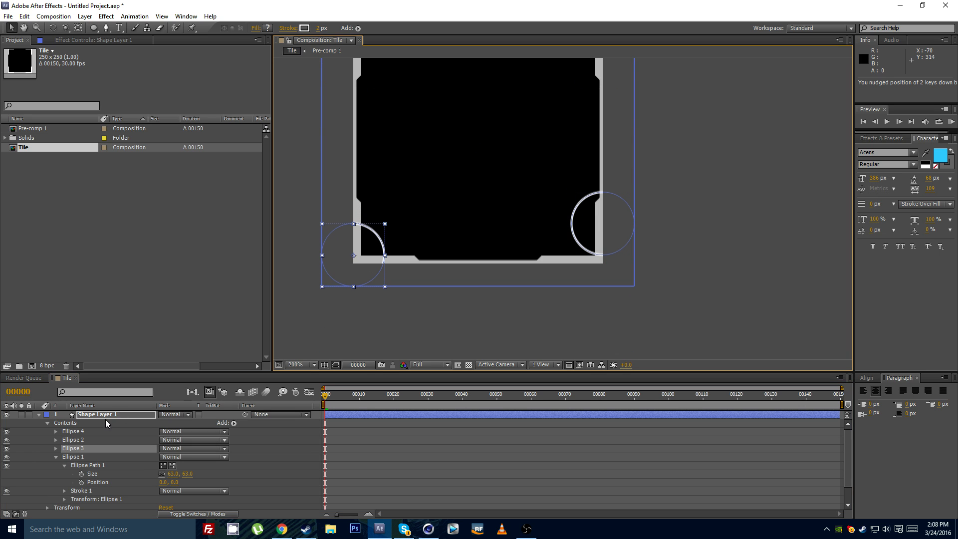
pyautogui.hotkey('ctrl', 'z')
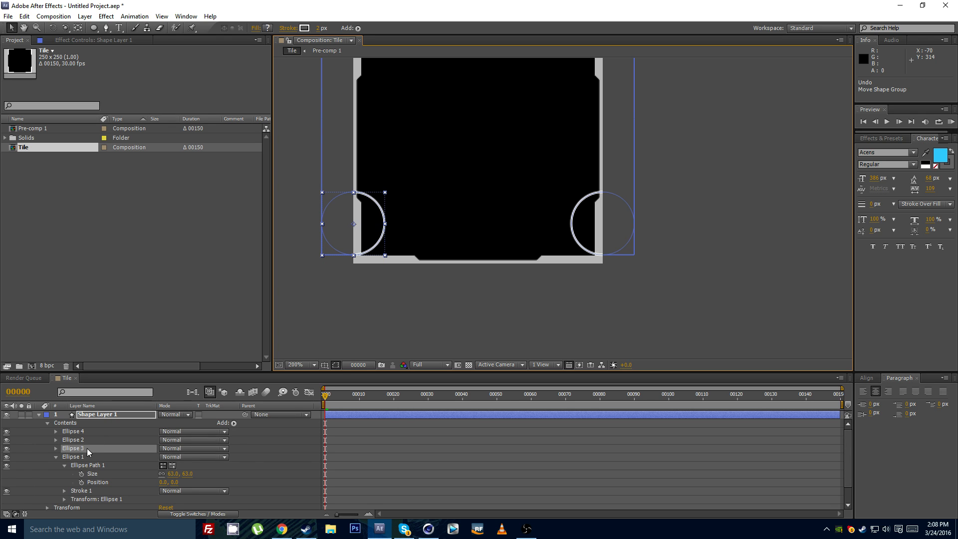
pyautogui.keyDown('shift'); pyautogui.click(630, 236); pyautogui.keyUp('shift')
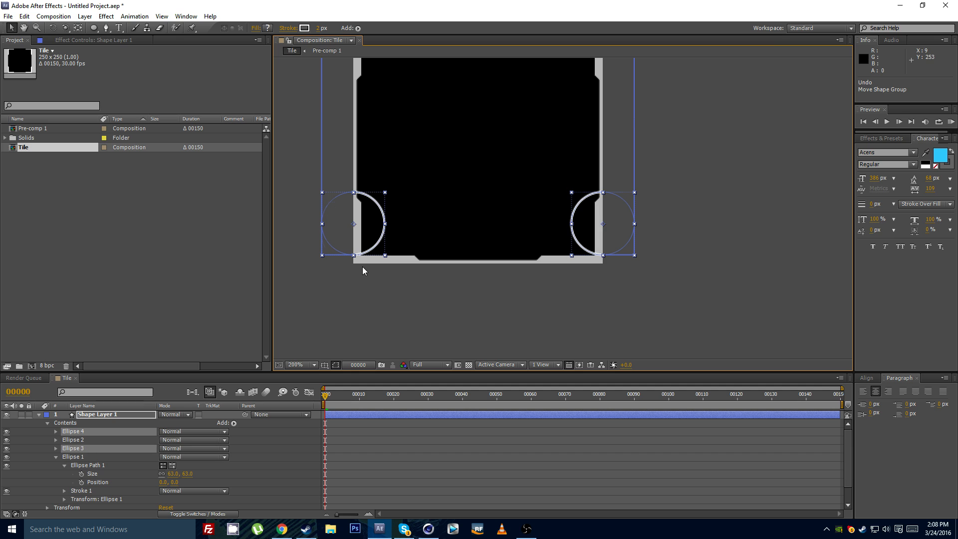
pyautogui.hotkey('shift', 'Down')
pyautogui.hotkey('shift', 'Down')
pyautogui.hotkey('shift', 'Down')
pyautogui.hotkey('shift', 'Up')
pyautogui.hotkey('shift', 'Up')
pyautogui.hotkey('shift', 'Up')
pyautogui.hotkey('shift', 'Up')
pyautogui.hotkey('shift', 'Up')
pyautogui.hotkey('shift', 'Up')
pyautogui.hotkey('shift', 'Up')
pyautogui.hotkey('shift', 'Up')
pyautogui.hotkey('shift', 'Up')
pyautogui.hotkey('shift', 'Up')
pyautogui.hotkey('shift', 'Up')
pyautogui.hotkey('shift', 'Up')
pyautogui.hotkey('shift', 'Up')
pyautogui.hotkey('shift', 'Up')
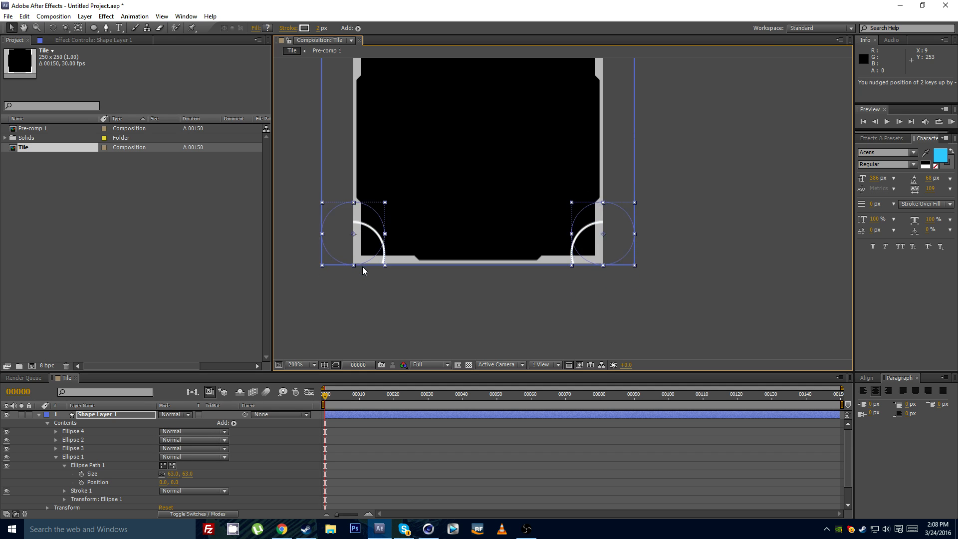
pyautogui.hotkey('shift', 'Down')
pyautogui.hotkey('shift', 'Down')
pyautogui.hotkey('shift', 'Down')
pyautogui.hotkey('shift', 'Down')
pyautogui.hotkey('shift', 'Down')
pyautogui.hotkey('shift', 'Down')
pyautogui.hotkey('shift', 'Down')
pyautogui.hotkey('shift', 'Down')
pyautogui.hotkey('shift', 'Down')
pyautogui.hotkey('shift', 'Down')
pyautogui.hotkey('shift', 'Down')
pyautogui.hotkey('shift', 'Down')
pyautogui.hotkey('shift', 'Down')
pyautogui.hotkey('shift', 'Down')
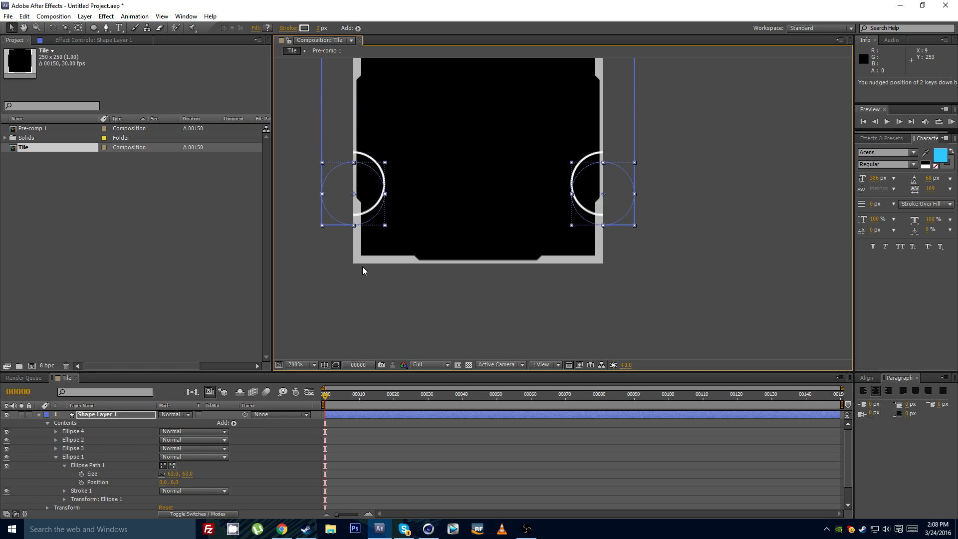
pyautogui.hotkey('shift', 'Down')
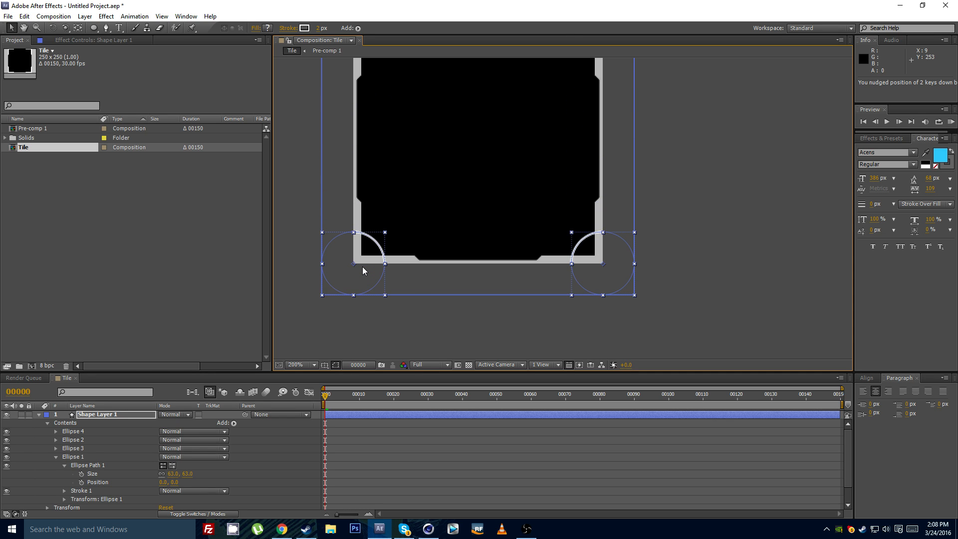
pyautogui.scroll(3, 361, 265)
pyautogui.scroll(-1, 490, 257)
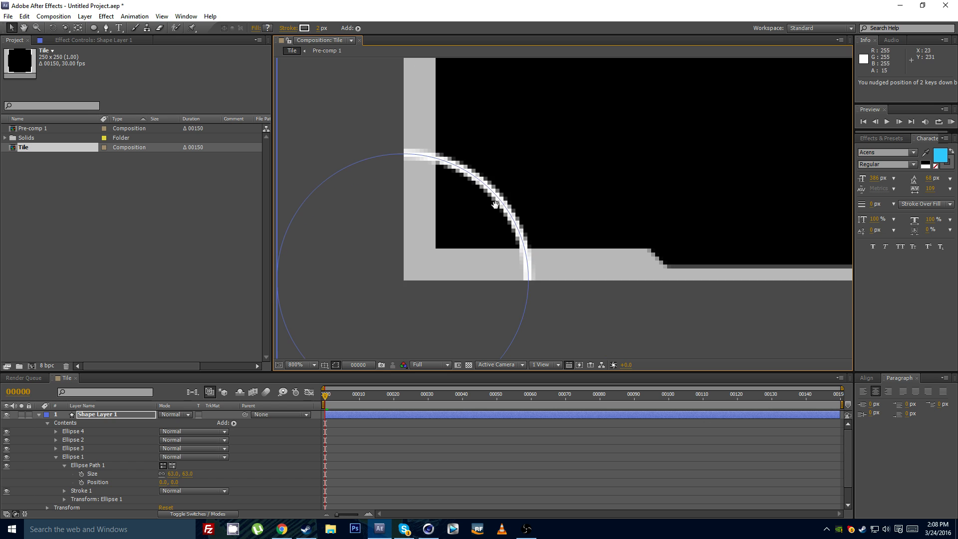
pyautogui.scroll(-1, 502, 220)
pyautogui.scroll(-1, 488, 225)
pyautogui.moveTo(538, 195); pyautogui.dragTo(422, 228)
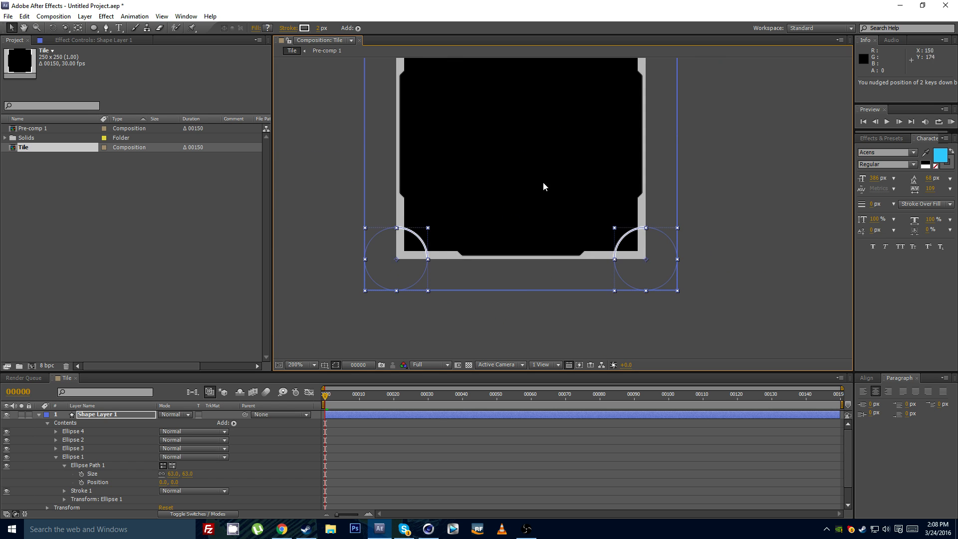
pyautogui.moveTo(523, 134); pyautogui.dragTo(504, 220)
pyautogui.click(159, 399)
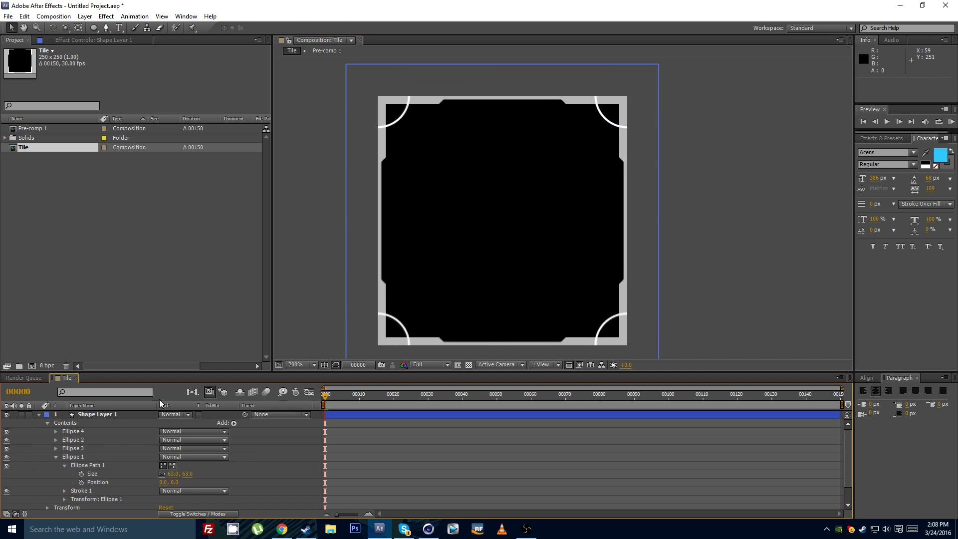
# Step: Try a 1 px stroke width on all four corner circles of Shape Layer 1, and set it back to 2 px
pyautogui.click(39, 415)
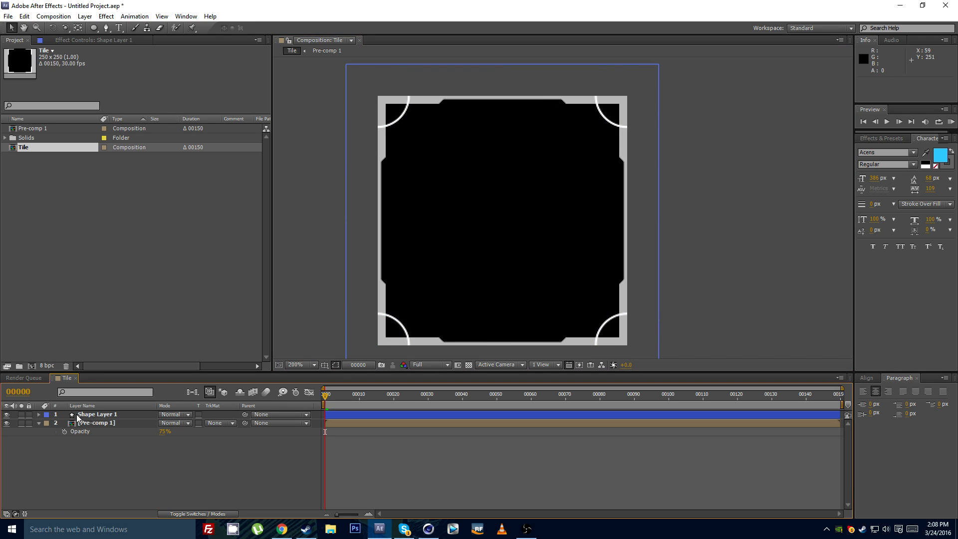
pyautogui.click(76, 414)
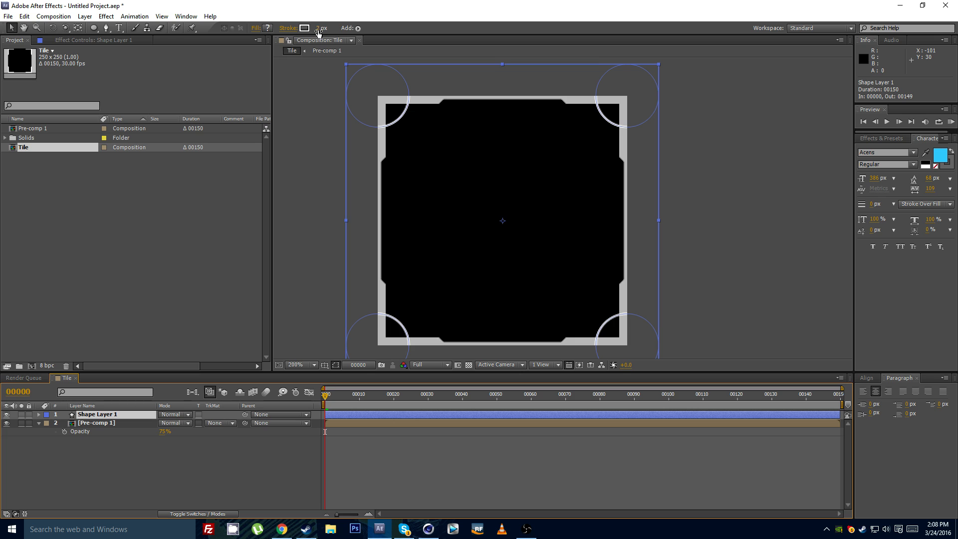
pyautogui.click(318, 30)
pyautogui.write('1')
pyautogui.press('Return')
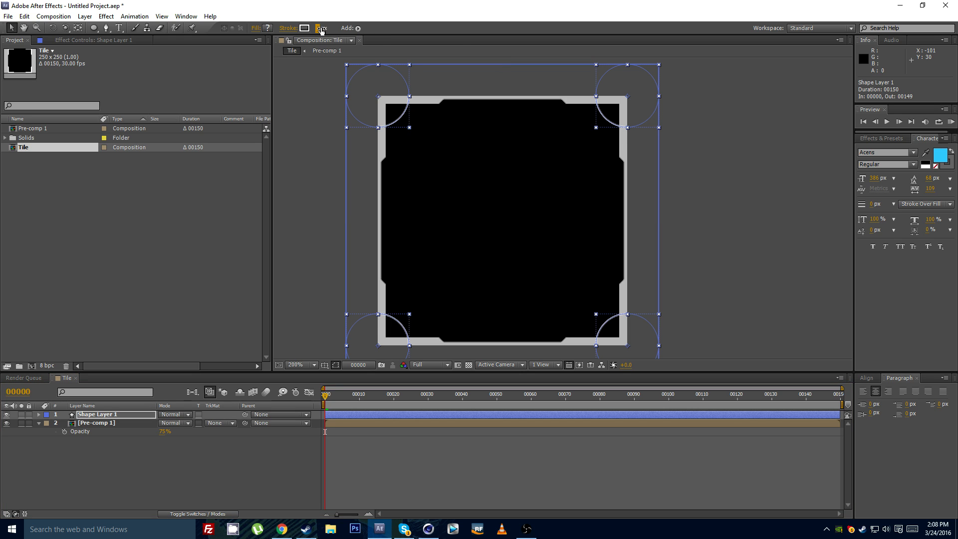
pyautogui.write('2')
pyautogui.press('Return')
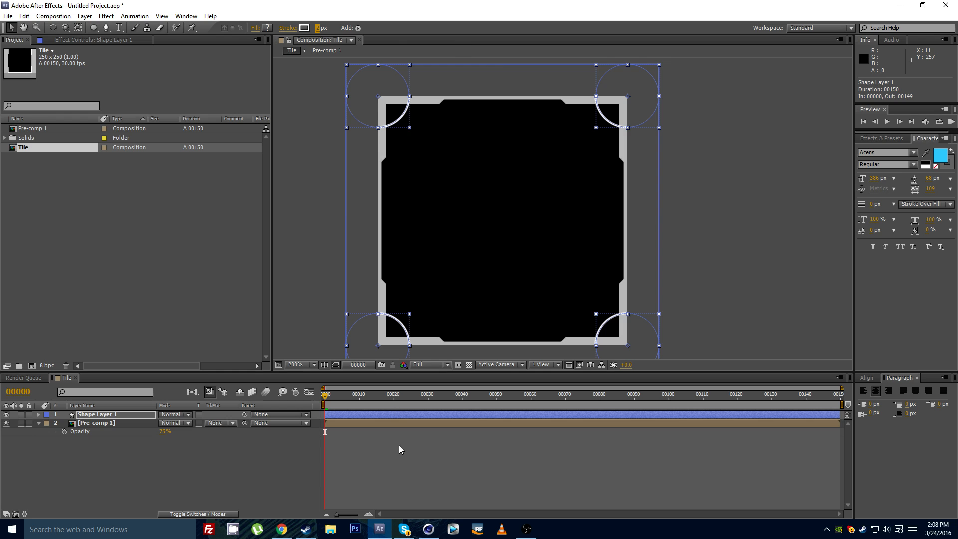
pyautogui.click(399, 449)
pyautogui.moveTo(466, 278); pyautogui.dragTo(462, 210)
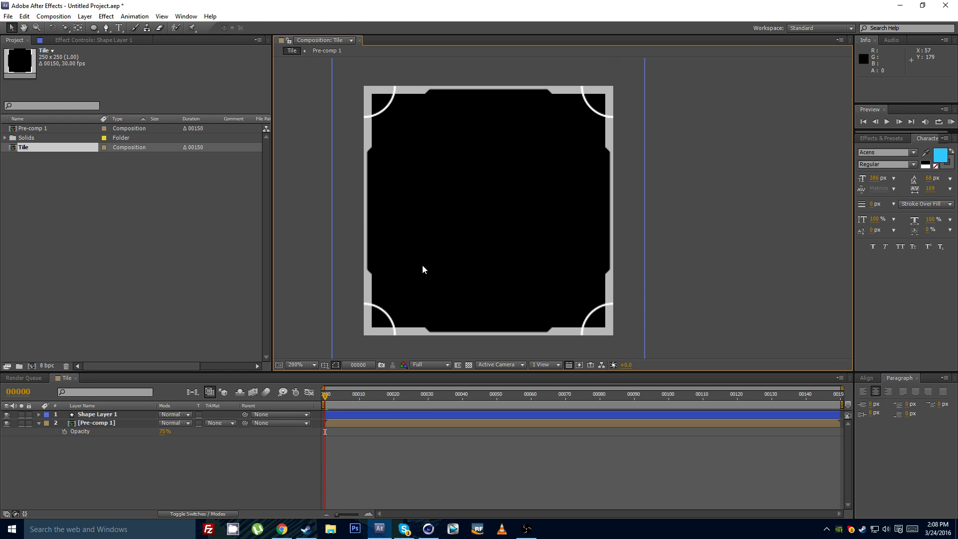
pyautogui.moveTo(428, 264); pyautogui.dragTo(410, 253)
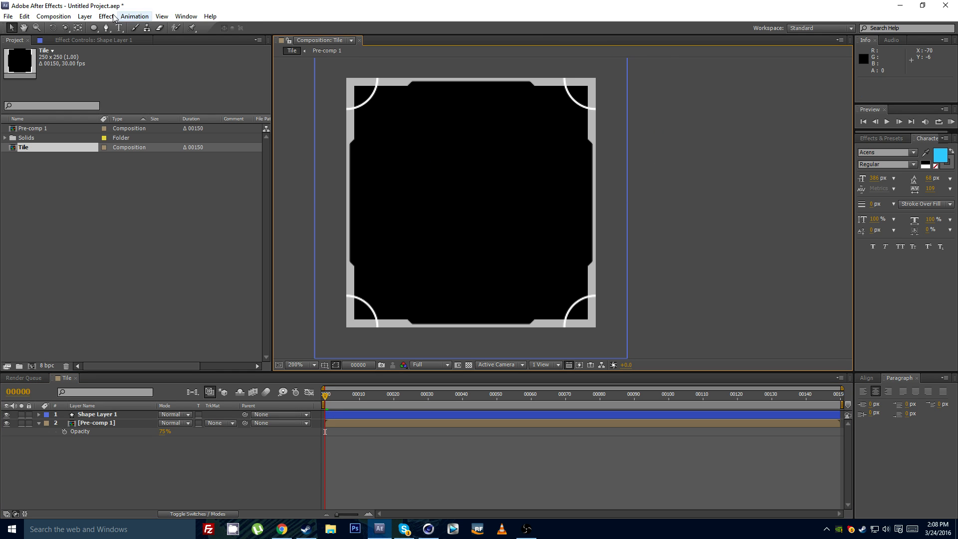
# Step: Add a tile-sized rectangle on a new shape layer and scale it down evenly to a small square at the tile's centre
pyautogui.click(92, 29)
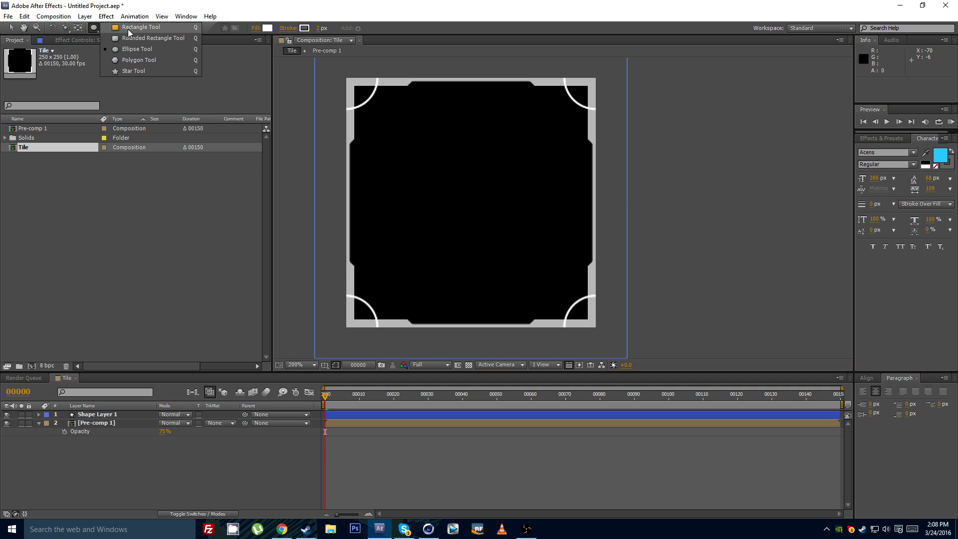
pyautogui.click(127, 29)
pyautogui.doubleClick(96, 28)
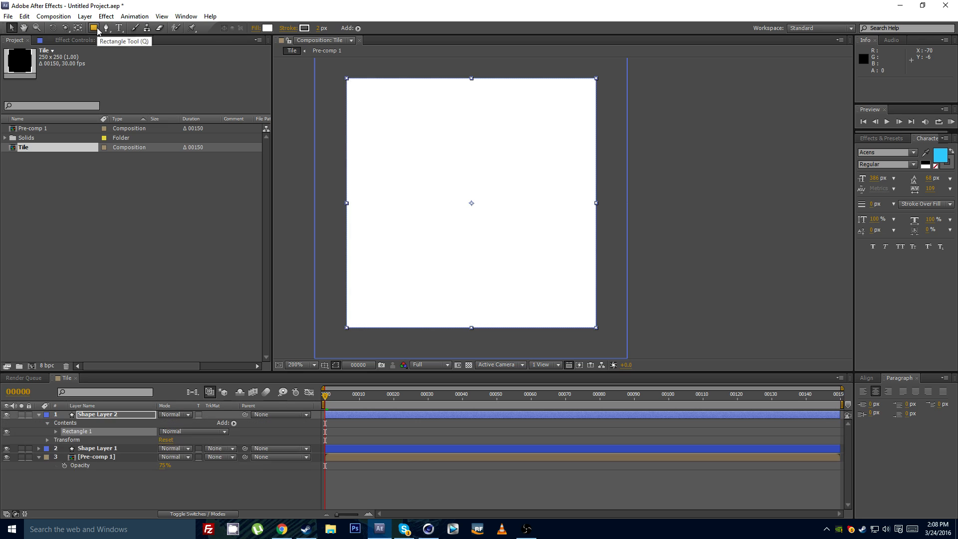
pyautogui.moveTo(347, 328); pyautogui.dragTo(428, 269)
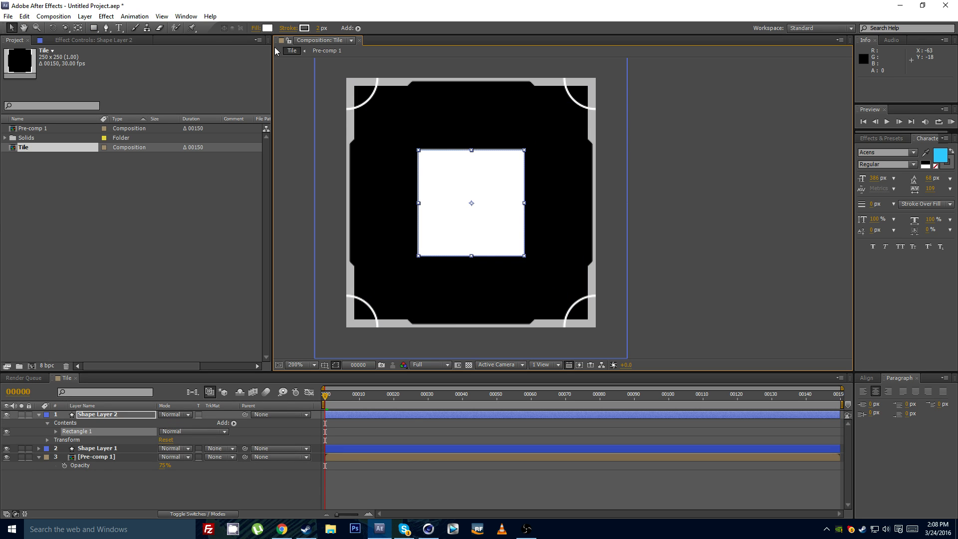
# Step: Delete the central square's fill to leave only its outline, and scale its layer up to 108%
pyautogui.click(56, 431)
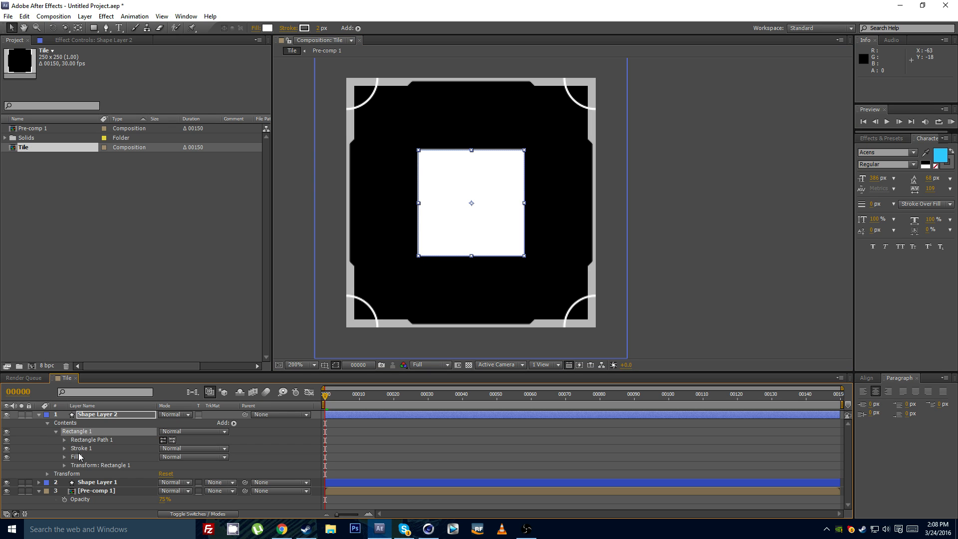
pyautogui.click(82, 456)
pyautogui.press('Delete')
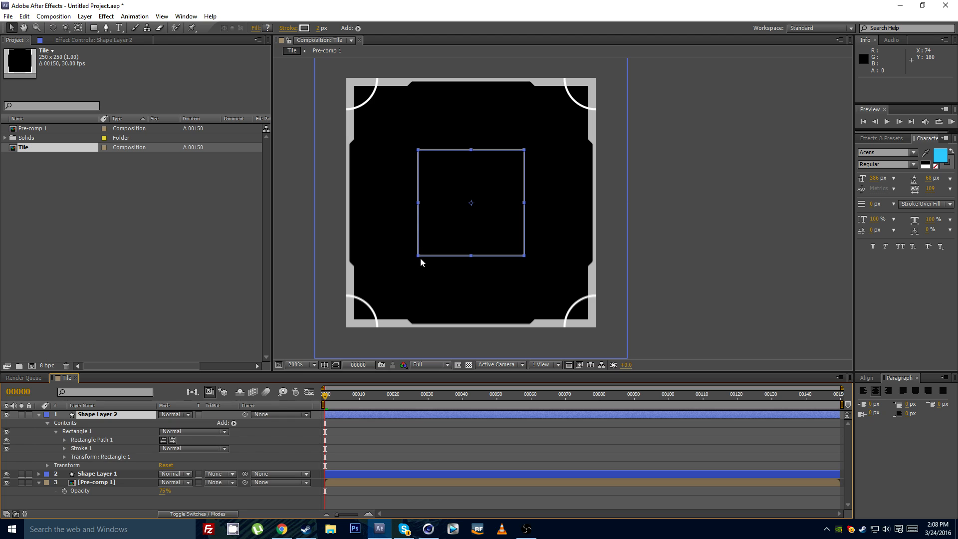
pyautogui.moveTo(420, 255); pyautogui.dragTo(412, 264)
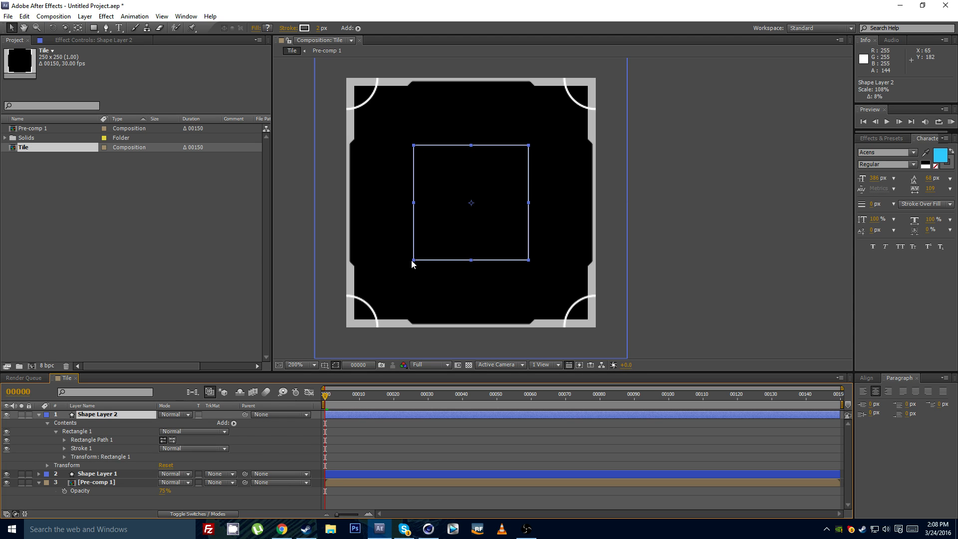
pyautogui.click(349, 438)
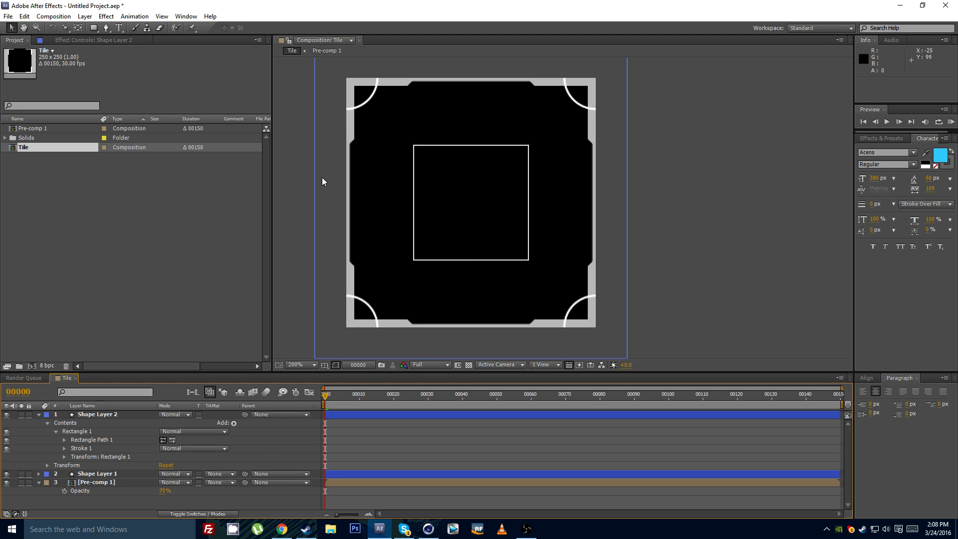
# Step: Draw a diagonal Pen line on a new shape layer from the square's upper-left corner to the middle of the tile's upper-left arc
pyautogui.click(106, 27)
pyautogui.scroll(2, 413, 158)
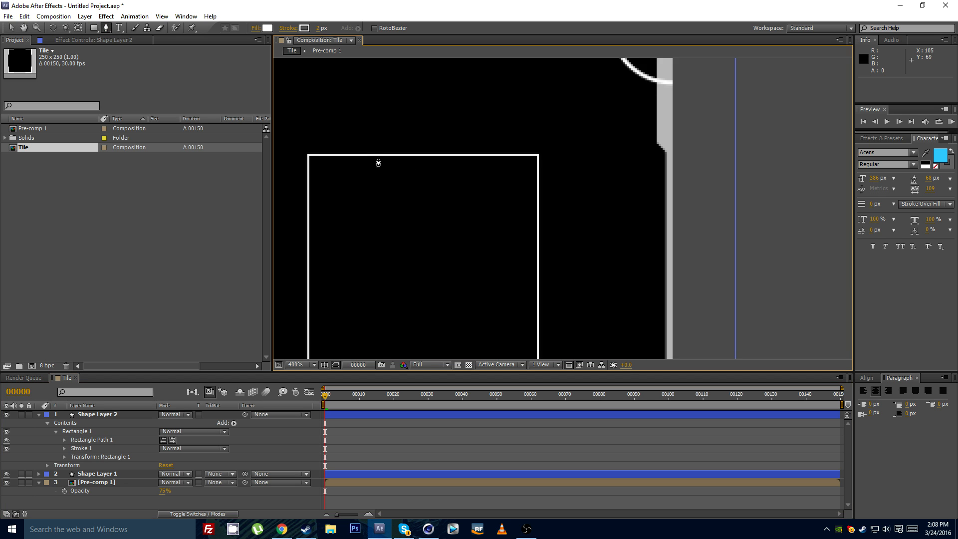
pyautogui.moveTo(567, 215); pyautogui.dragTo(598, 187)
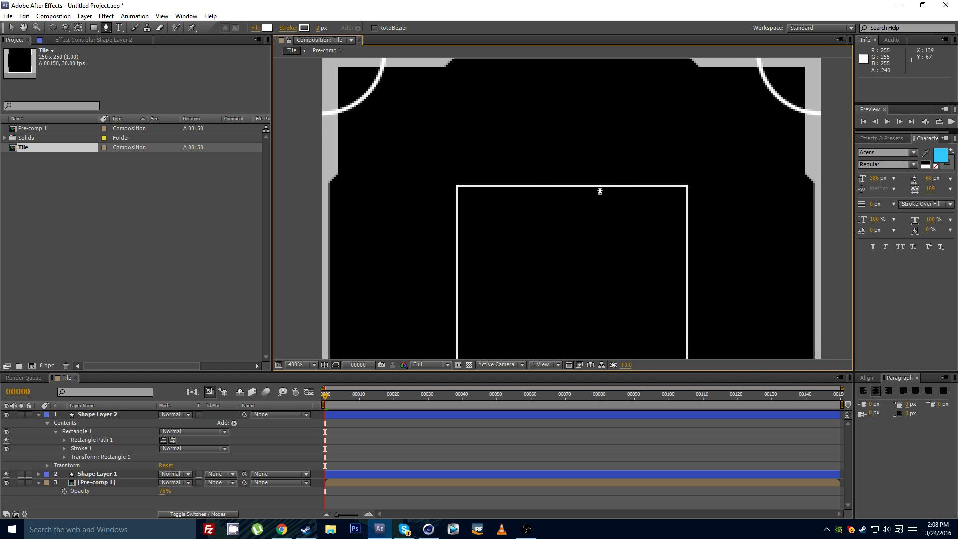
pyautogui.scroll(1, 425, 177)
pyautogui.moveTo(349, 166); pyautogui.dragTo(494, 284)
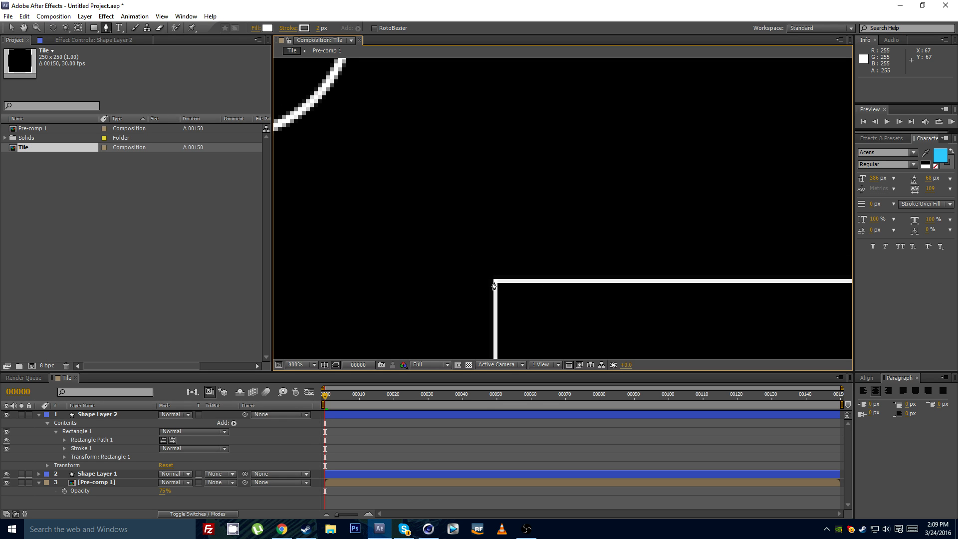
pyautogui.click(494, 282)
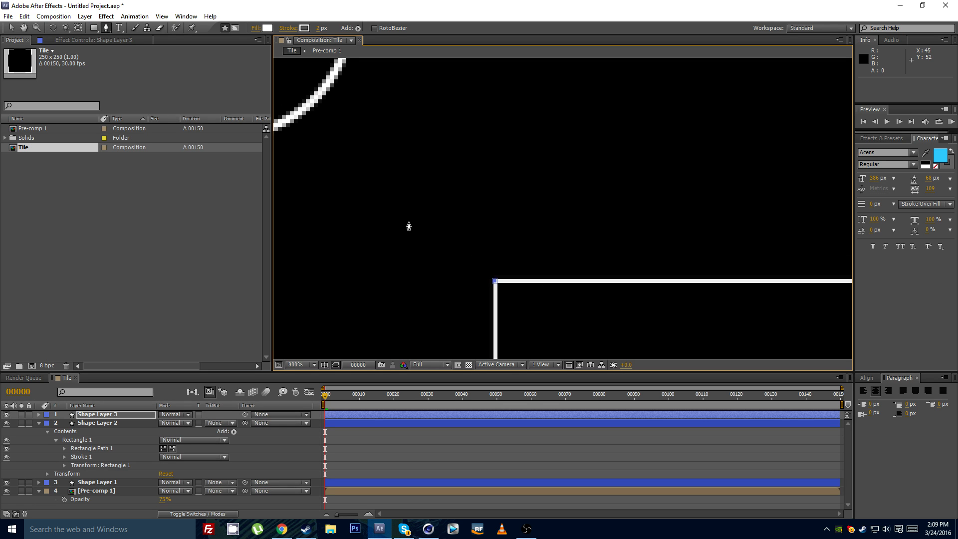
pyautogui.moveTo(327, 148); pyautogui.dragTo(440, 229)
pyautogui.click(424, 184)
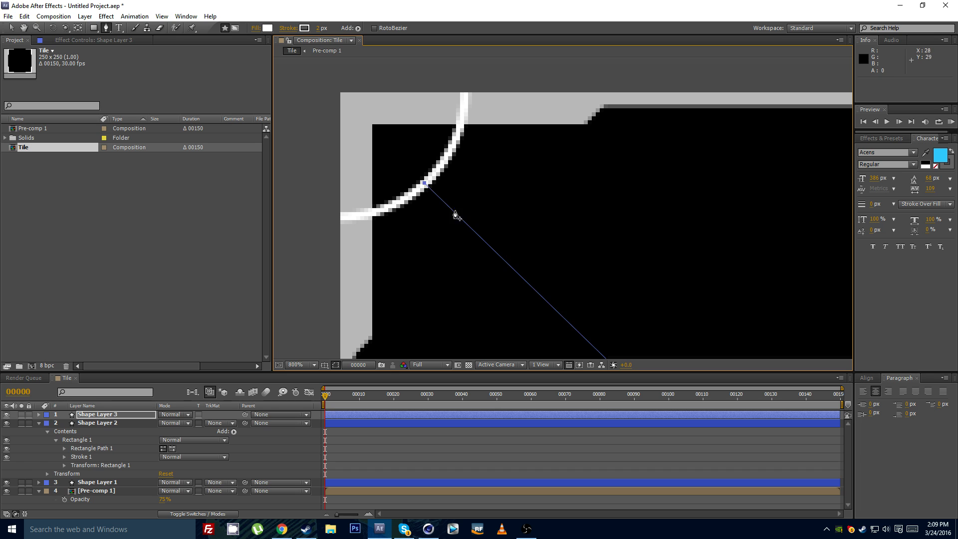
pyautogui.moveTo(521, 234); pyautogui.dragTo(351, 163)
pyautogui.scroll(-1, 469, 209)
pyautogui.click(352, 413)
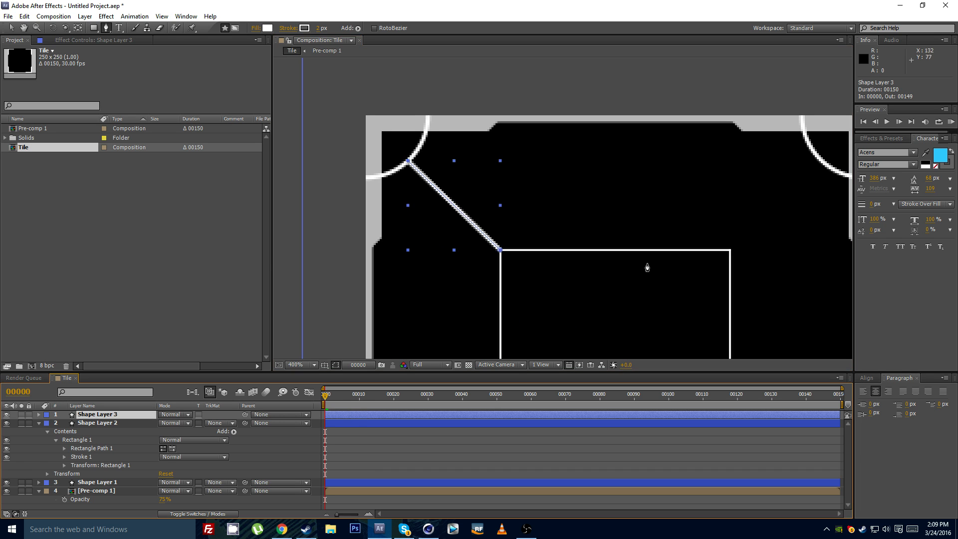
# Step: Draw a diagonal Pen line on Shape Layer 3 from the square's upper-right corner to the middle of the tile's upper-right arc
pyautogui.moveTo(658, 238); pyautogui.dragTo(418, 229)
pyautogui.scroll(1, 416, 229)
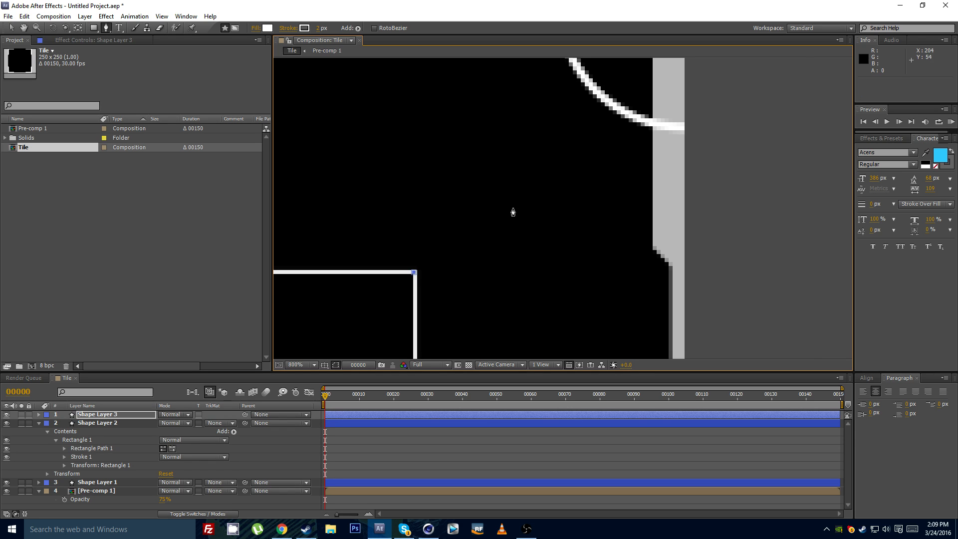
pyautogui.moveTo(584, 117); pyautogui.dragTo(559, 175)
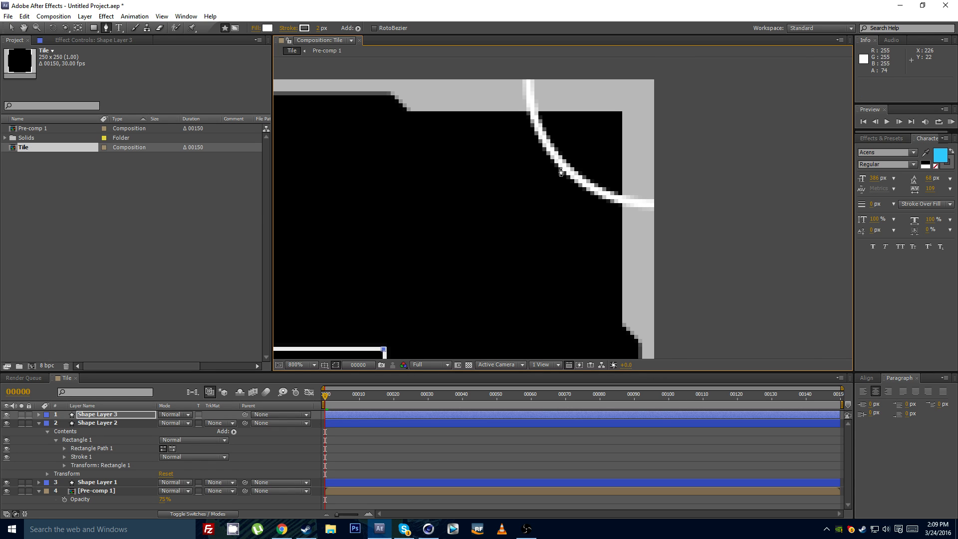
pyautogui.click(563, 170)
# Step: Draw a diagonal Pen line on Shape Layer 3 from the square's lower-right corner to the tile's lower-right arc
pyautogui.moveTo(462, 259); pyautogui.dragTo(494, 118)
pyautogui.moveTo(399, 343); pyautogui.dragTo(433, 195)
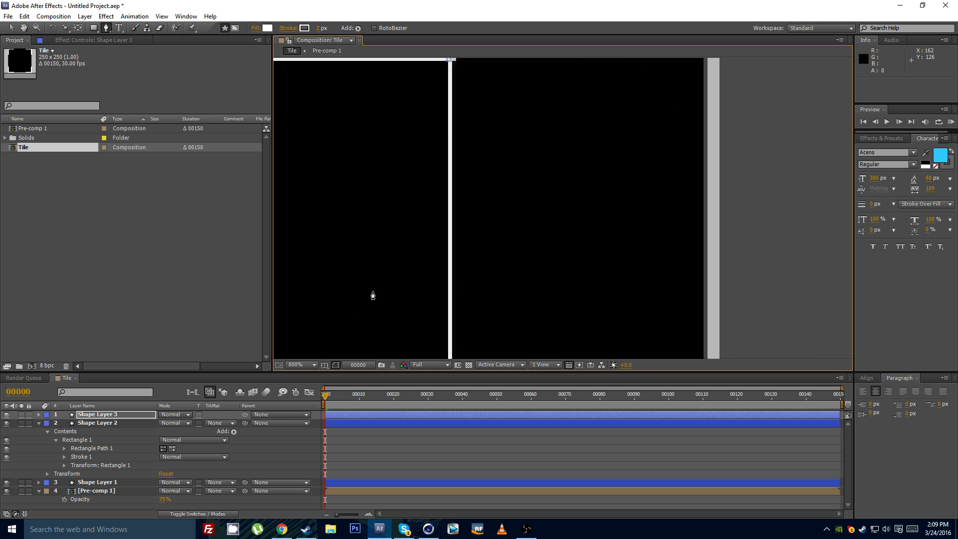
pyautogui.moveTo(372, 295); pyautogui.dragTo(390, 85)
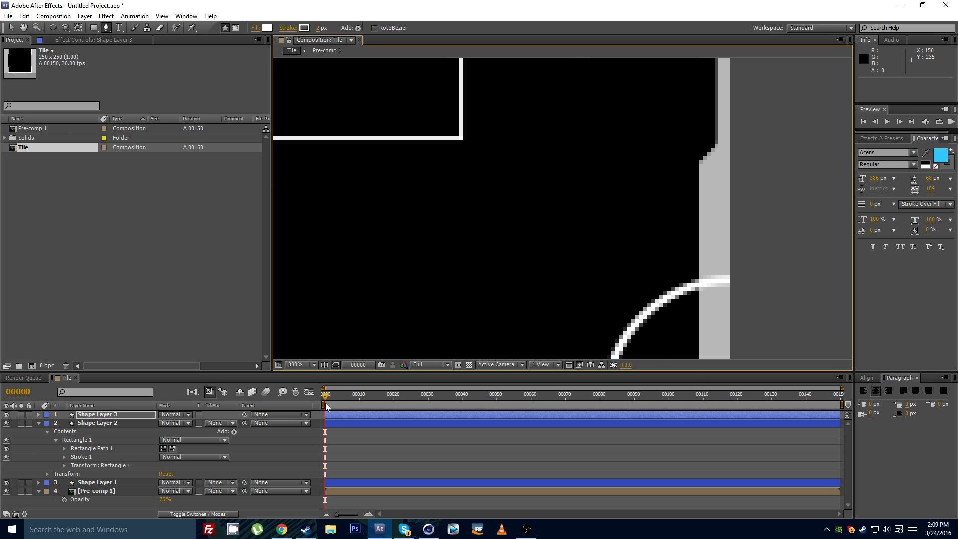
pyautogui.click(462, 138)
pyautogui.click(630, 322)
pyautogui.moveTo(607, 282); pyautogui.dragTo(528, 204)
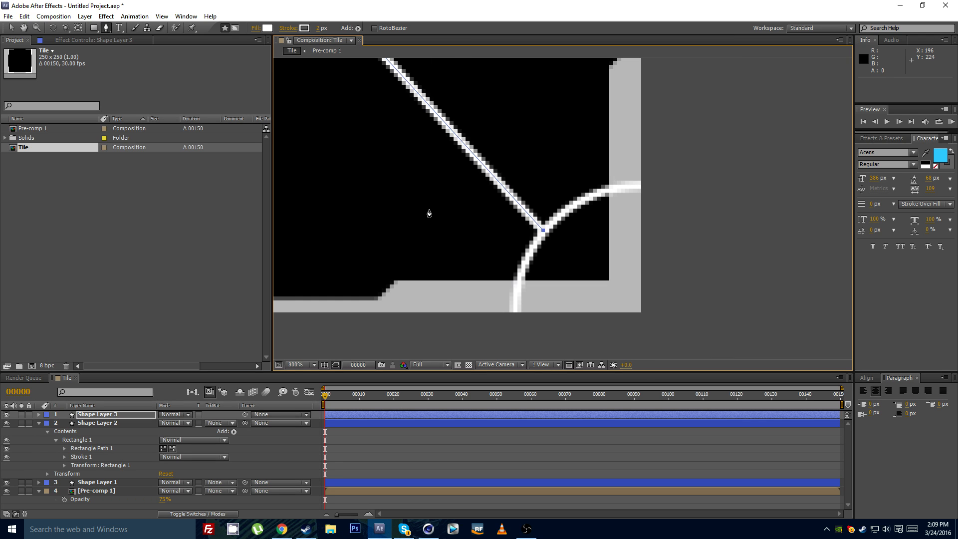
# Step: Nudge the outer end point of the lower-right diagonal line slightly right and up along the arc
pyautogui.press('Right')
pyautogui.press('Right')
pyautogui.press('Right')
pyautogui.press('Right')
pyautogui.press('Right')
pyautogui.press('Right')
pyautogui.press('Up')
pyautogui.press('Up')
pyautogui.press('Up')
pyautogui.press('Up')
pyautogui.press('Up')
pyautogui.press('Up')
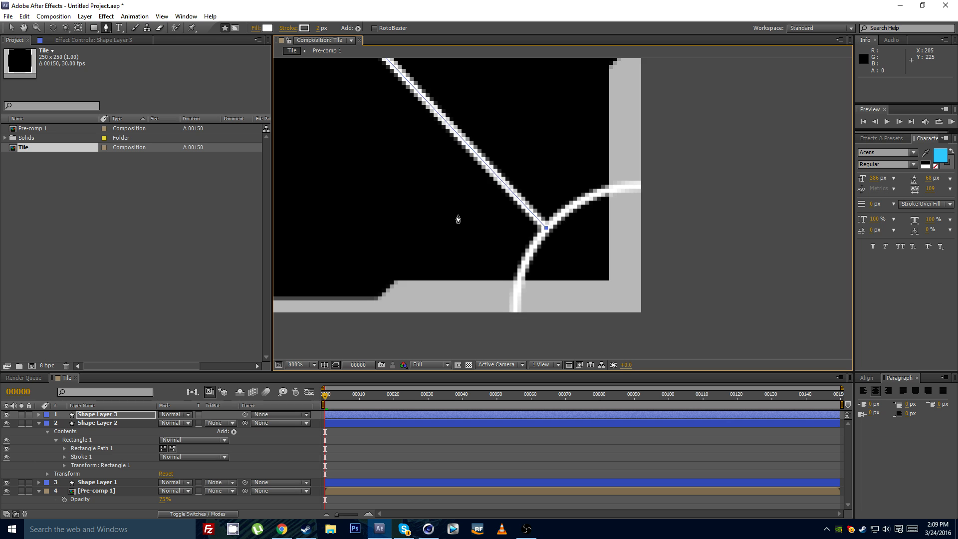
# Step: Draw a diagonal Pen line on Shape Layer 3 from the square's lower-left corner to the middle of the tile's lower-left arc
pyautogui.moveTo(478, 214); pyautogui.dragTo(545, 224)
pyautogui.moveTo(493, 257); pyautogui.dragTo(730, 297)
pyautogui.scroll(-1, 440, 245)
pyautogui.moveTo(406, 214); pyautogui.dragTo(628, 284)
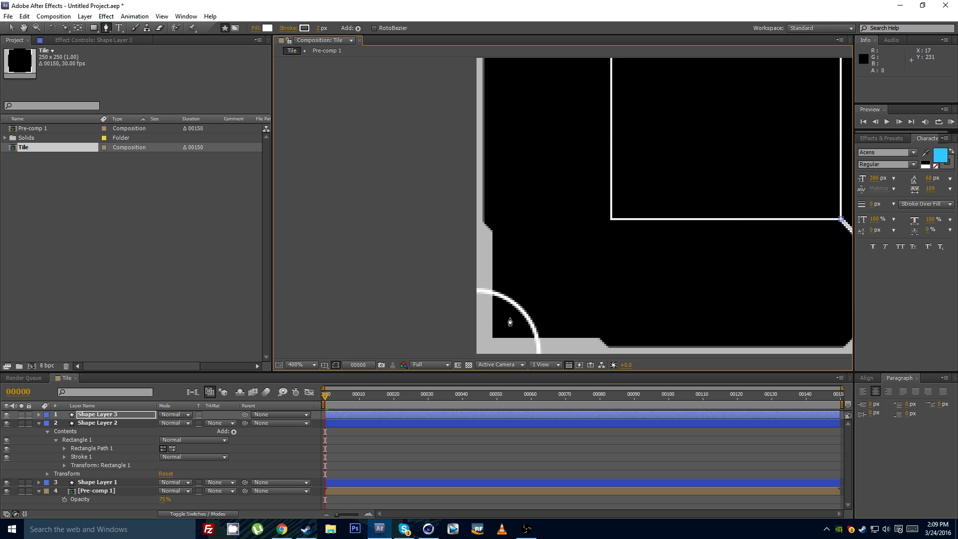
pyautogui.moveTo(510, 322); pyautogui.dragTo(408, 315)
pyautogui.click(339, 414)
pyautogui.scroll(1, 475, 225)
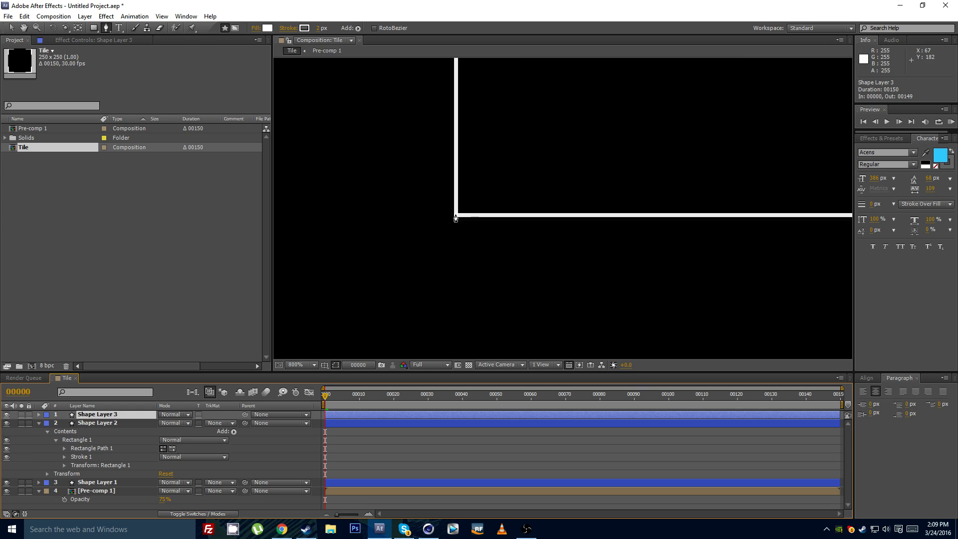
pyautogui.click(455, 215)
pyautogui.moveTo(365, 291); pyautogui.dragTo(495, 164)
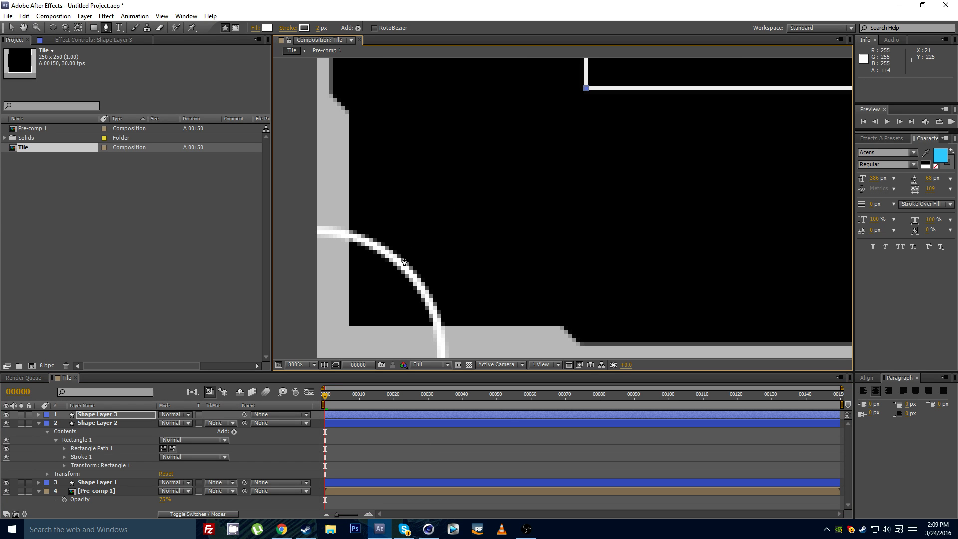
pyautogui.click(407, 267)
pyautogui.scroll(-1, 407, 267)
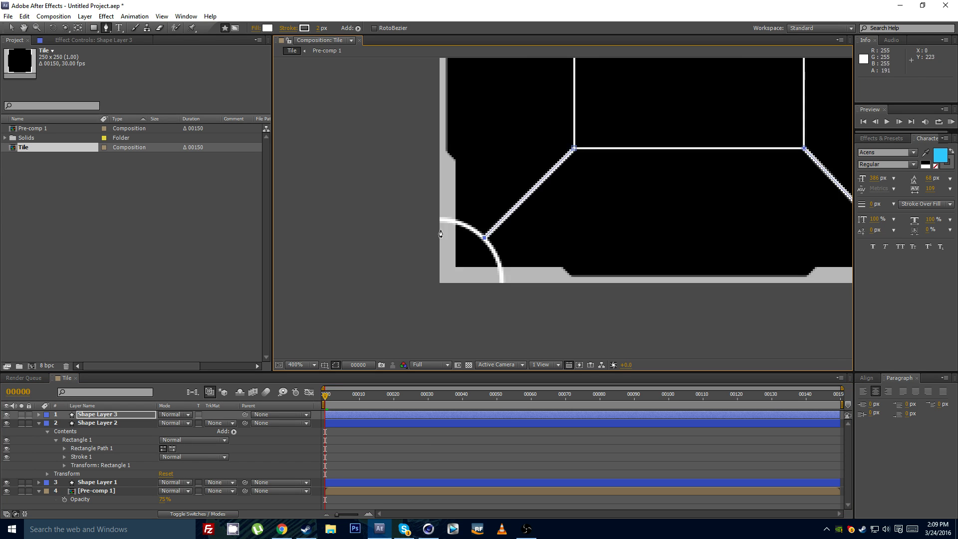
# Step: Set the stroke width of all four diagonal lines on Shape Layer 3 to 1 px, and deselect the layer
pyautogui.moveTo(456, 217); pyautogui.dragTo(251, 366)
pyautogui.scroll(-2, 396, 209)
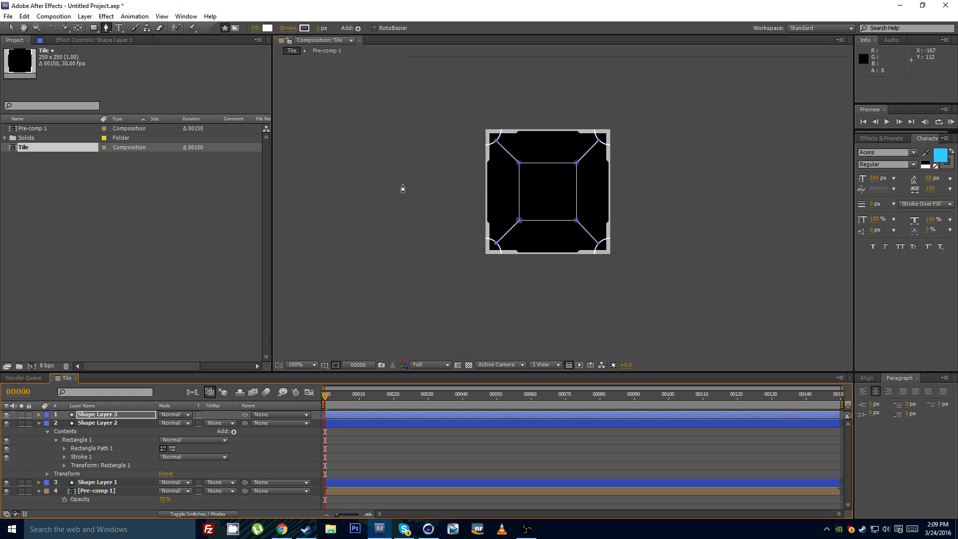
pyautogui.moveTo(403, 189); pyautogui.dragTo(563, 212)
pyautogui.scroll(1, 563, 212)
pyautogui.moveTo(389, 235); pyautogui.dragTo(220, 232)
pyautogui.moveTo(569, 211); pyautogui.dragTo(399, 156)
pyautogui.click(322, 28)
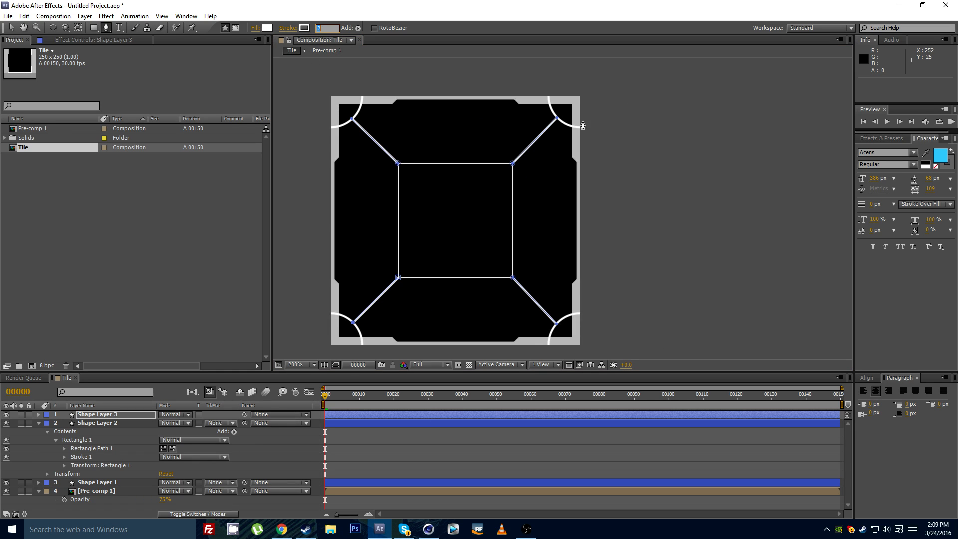
pyautogui.write('1')
pyautogui.press('Return')
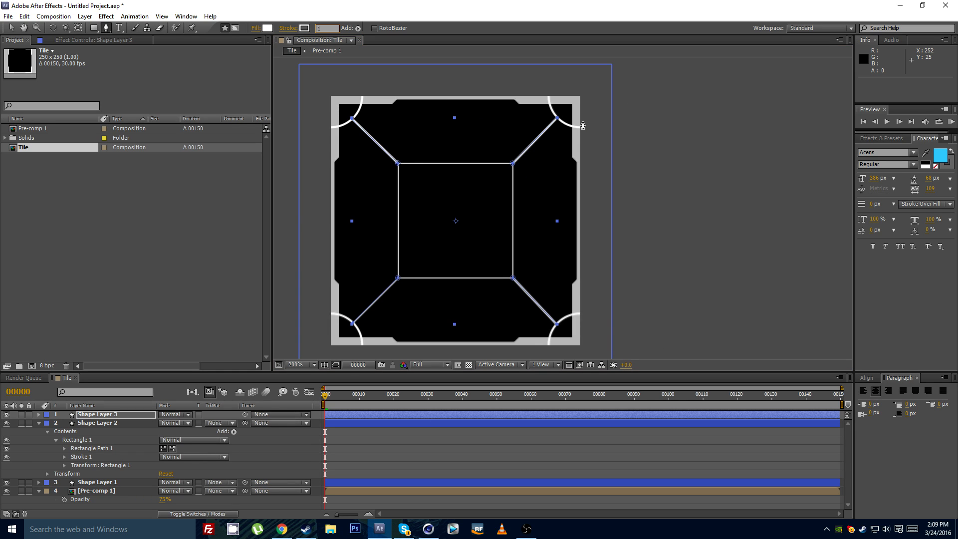
pyautogui.click(346, 439)
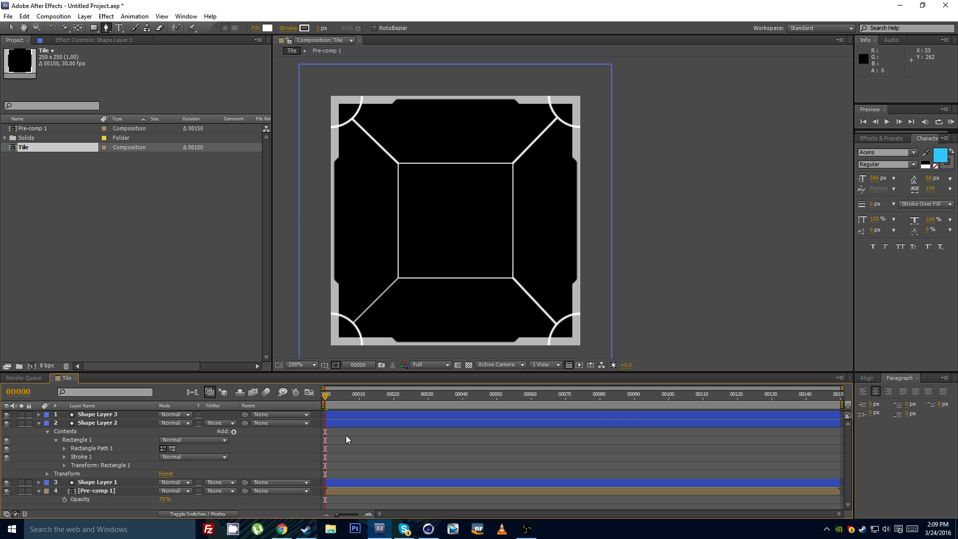
pyautogui.click(123, 413)
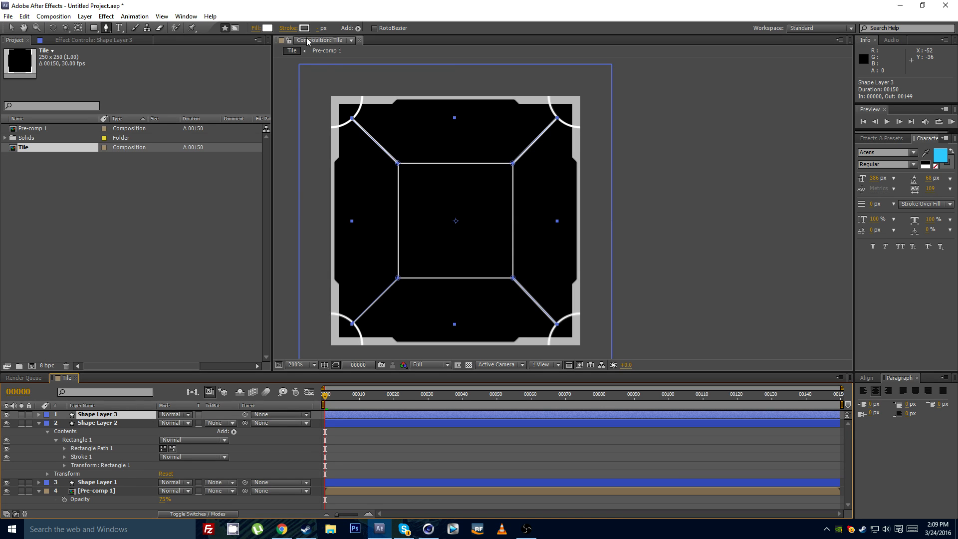
pyautogui.click(319, 29)
pyautogui.write('1')
pyautogui.press('Return')
pyautogui.click(400, 440)
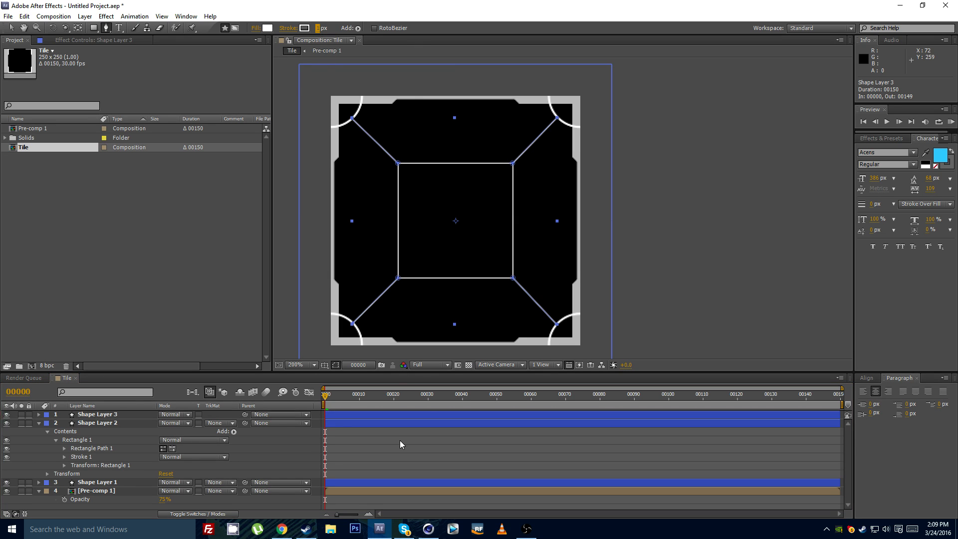
# Step: Switch to the Selection tool and collapse the properties of Shape Layer 2
pyautogui.press('v')
pyautogui.moveTo(455, 196); pyautogui.dragTo(468, 152)
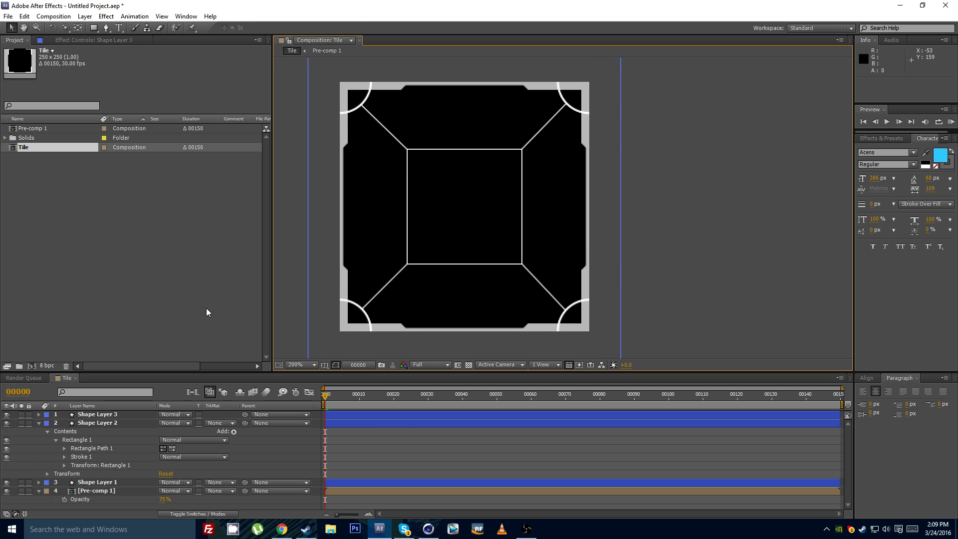
pyautogui.click(38, 423)
pyautogui.moveTo(424, 196); pyautogui.dragTo(442, 208)
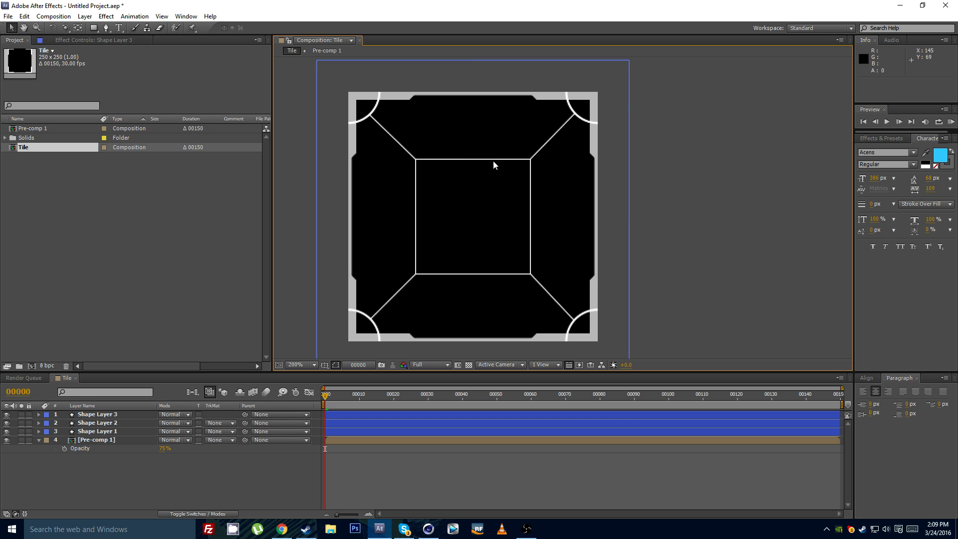
pyautogui.moveTo(448, 193)
pyautogui.mouseDown()
pyautogui.moveTo(465, 199)
pyautogui.moveTo(447, 194)
pyautogui.mouseUp()
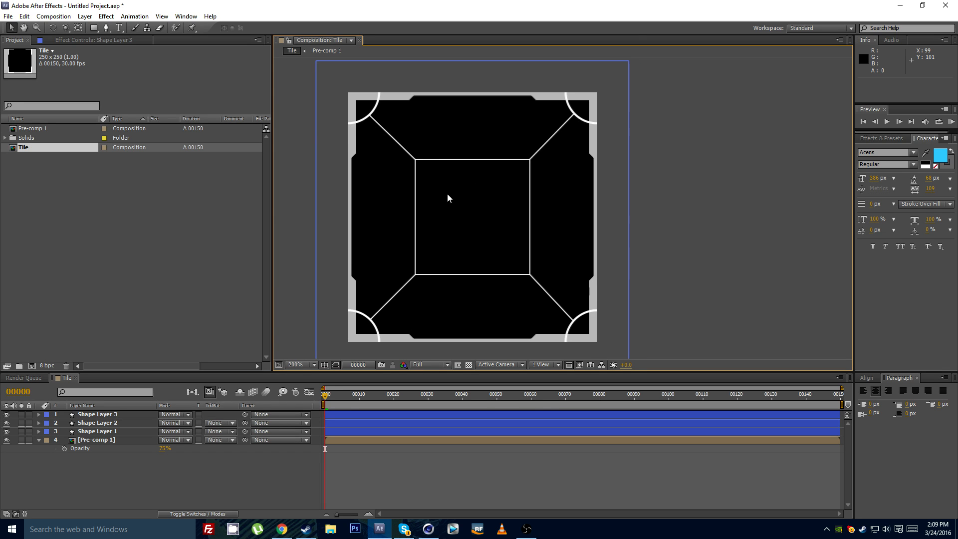
# Step: Add a new white solid layer covering the whole tile
pyautogui.click(85, 16)
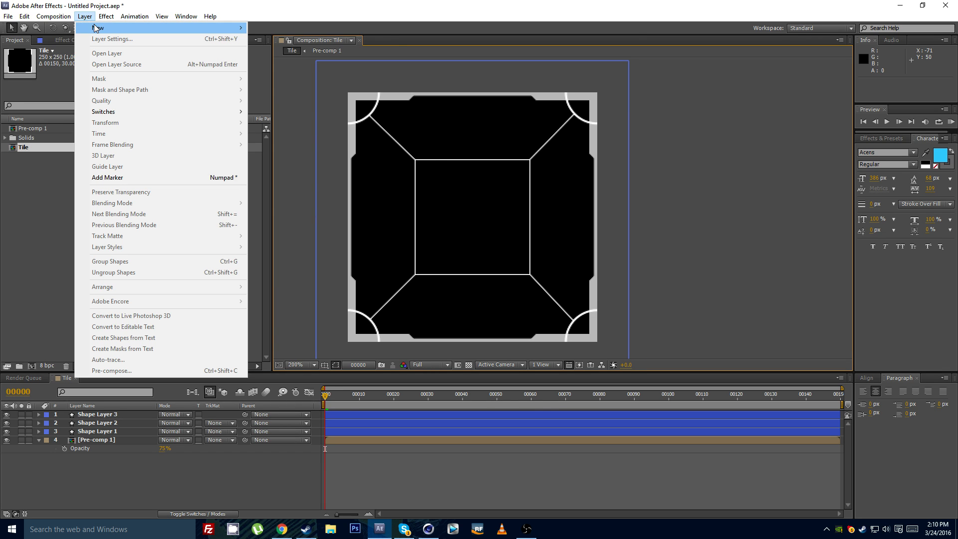
pyautogui.moveTo(149, 28)
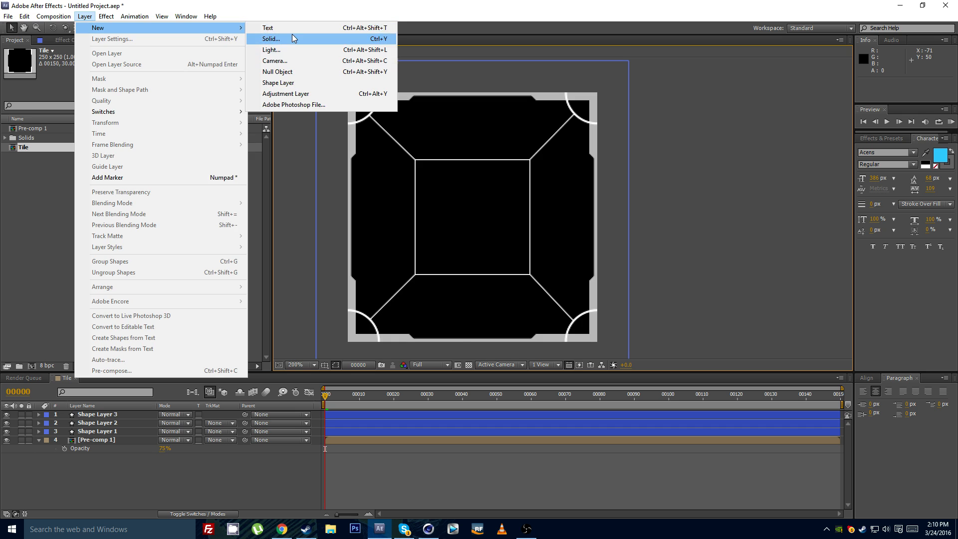
pyautogui.click(294, 38)
pyautogui.click(495, 354)
pyautogui.moveTo(378, 238); pyautogui.dragTo(345, 227)
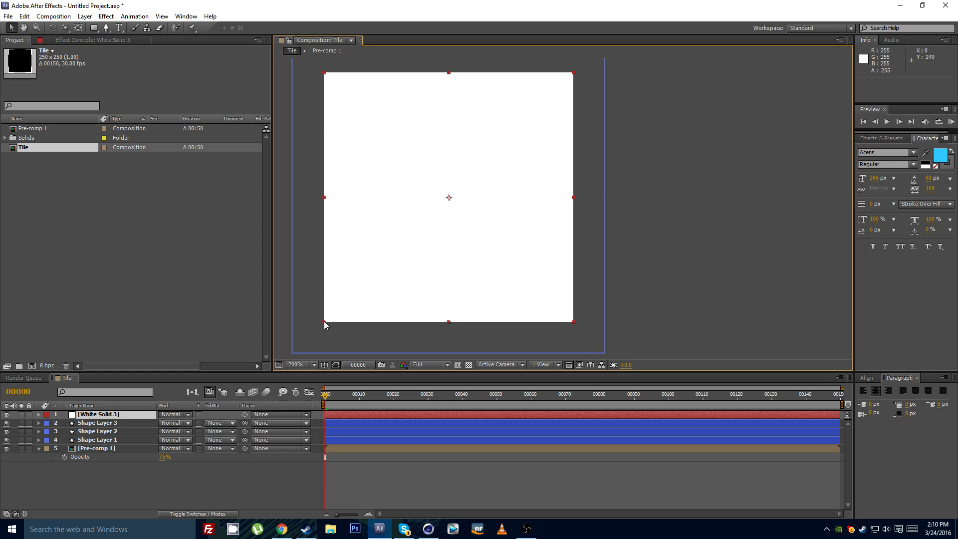
# Step: Scale the white solid down evenly to 45% so it sits just inside the central square outline
pyautogui.press('s')
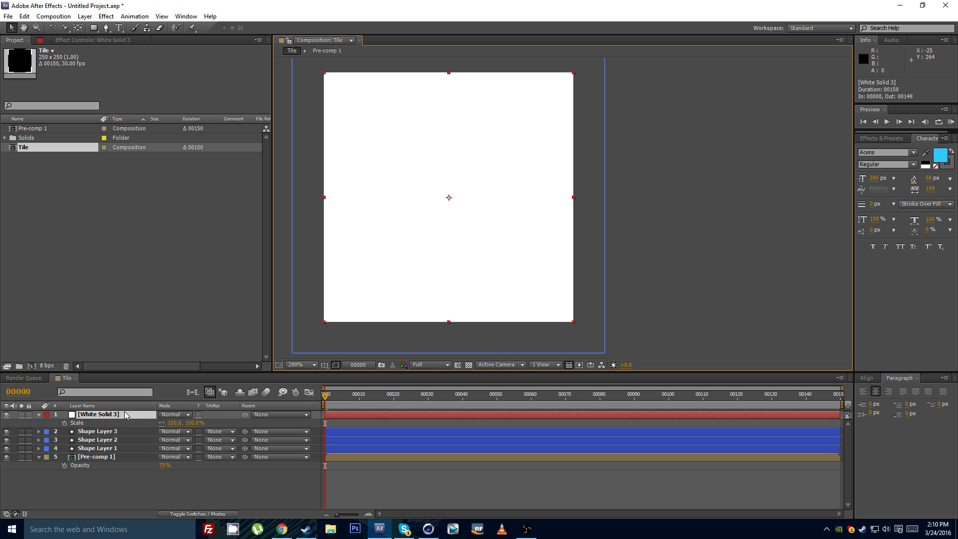
pyautogui.moveTo(174, 423); pyautogui.dragTo(147, 427)
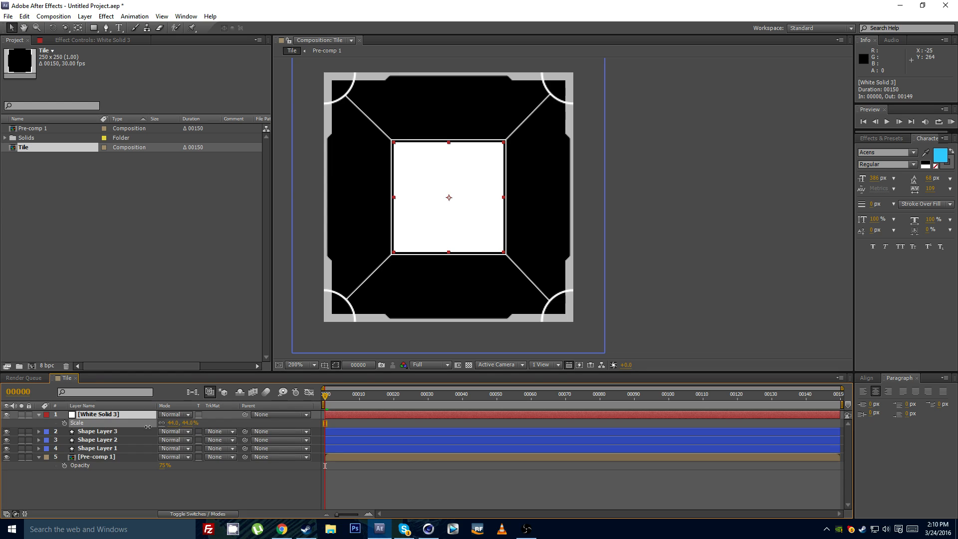
pyautogui.scroll(2, 469, 209)
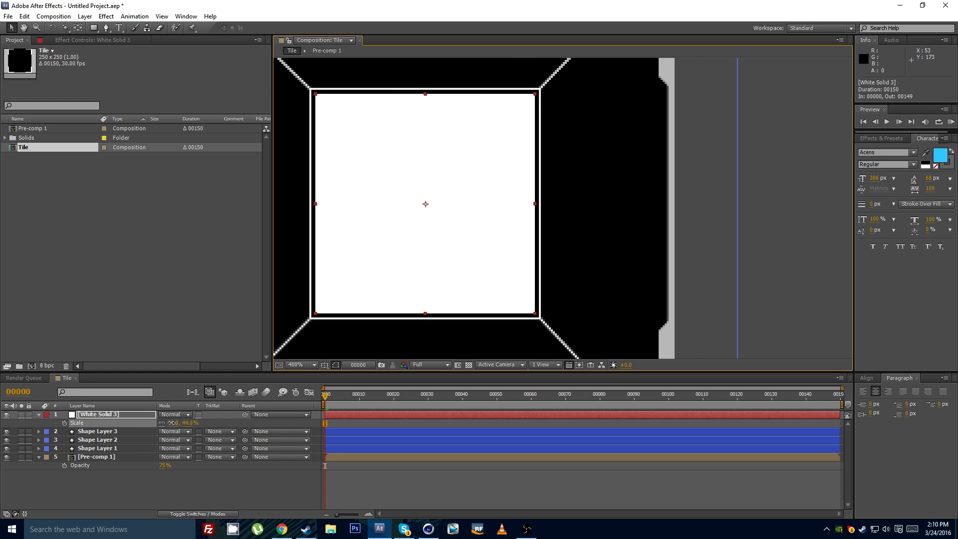
pyautogui.moveTo(171, 422); pyautogui.dragTo(172, 423)
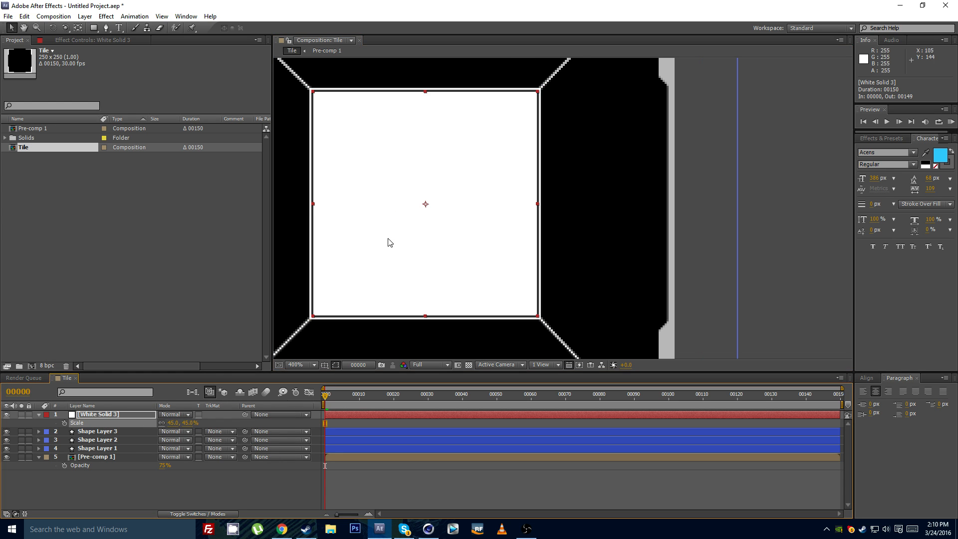
pyautogui.scroll(-2, 449, 225)
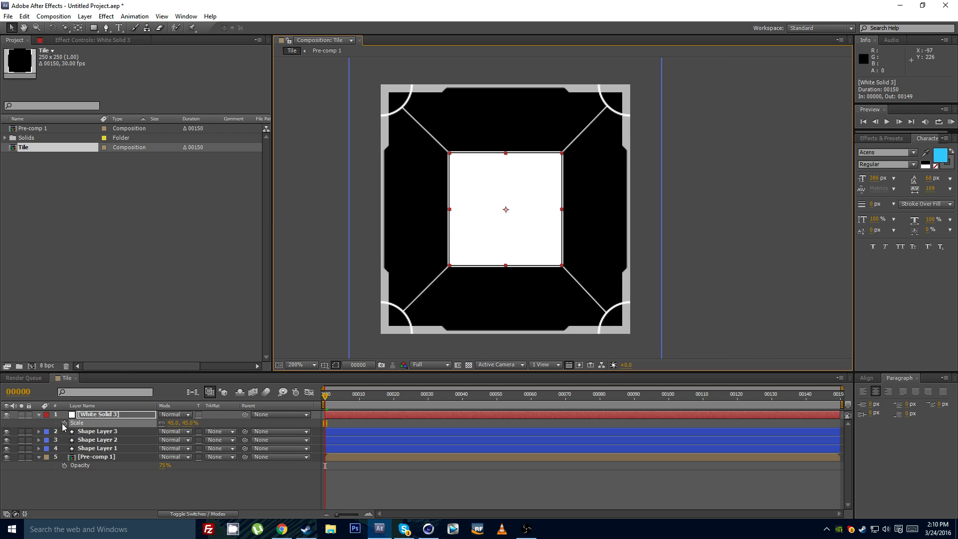
# Step: Animate the white solid's scale with keyframes from 45% at frame 0 to 100% at frame 30
pyautogui.click(64, 422)
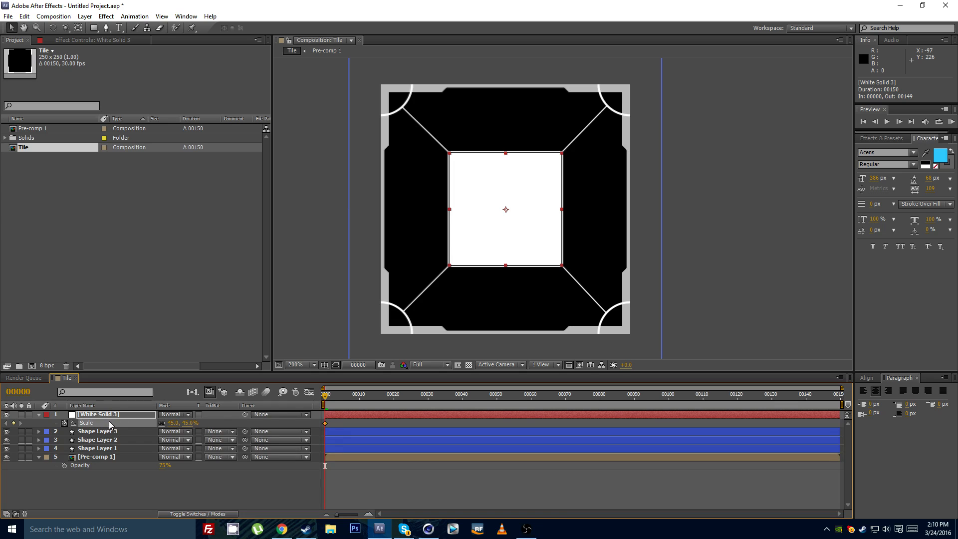
pyautogui.moveTo(325, 395); pyautogui.dragTo(426, 403)
pyautogui.moveTo(172, 423); pyautogui.dragTo(193, 424)
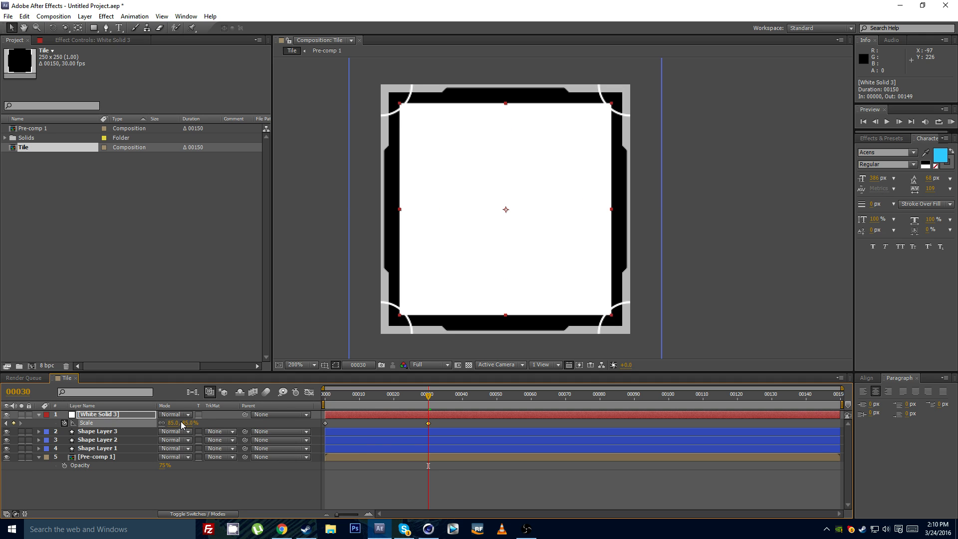
pyautogui.click(173, 422)
pyautogui.write('100')
pyautogui.press('Return')
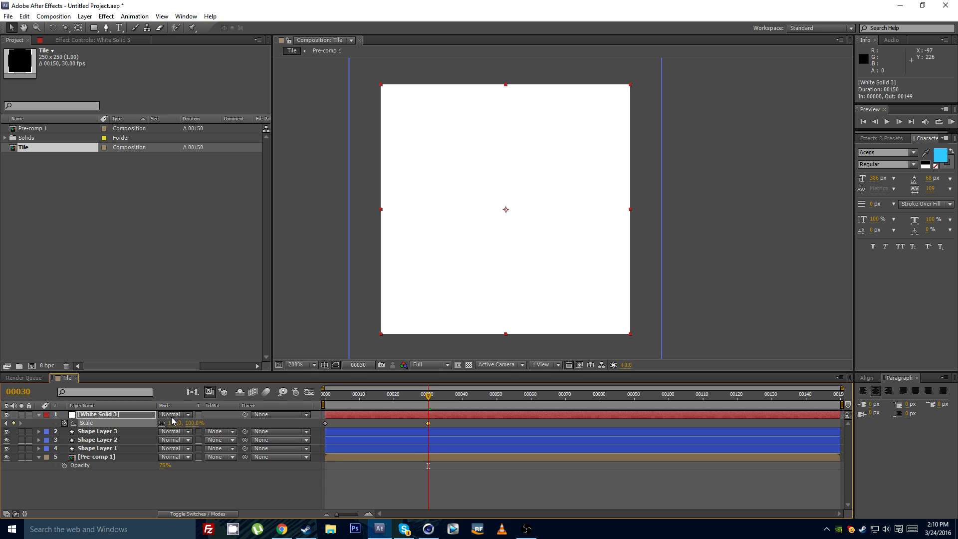
# Step: Apply Easy Ease to both scale keyframes and steepen the start of the value curve so the solid grows fast at first
pyautogui.moveTo(370, 393); pyautogui.dragTo(435, 425)
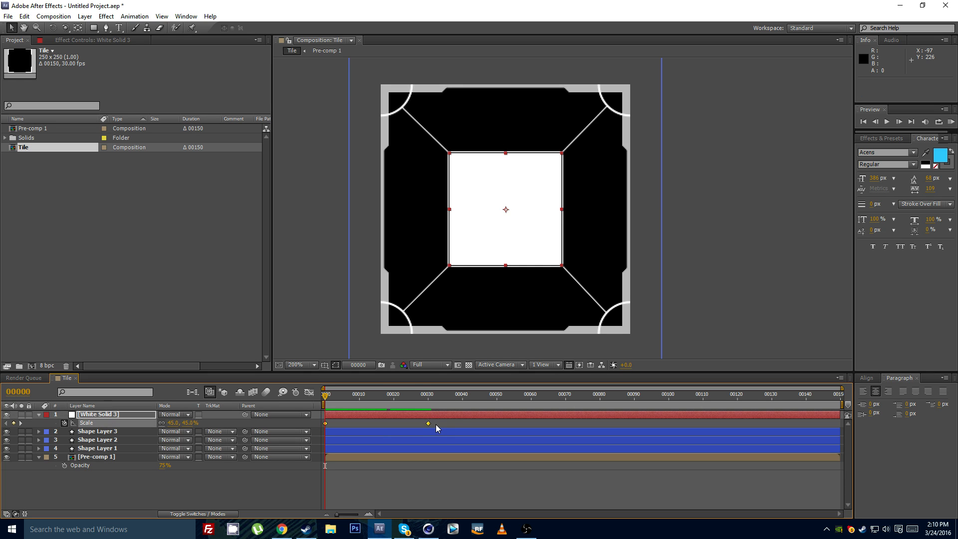
pyautogui.press('F9')
pyautogui.click(309, 391)
pyautogui.click(331, 485)
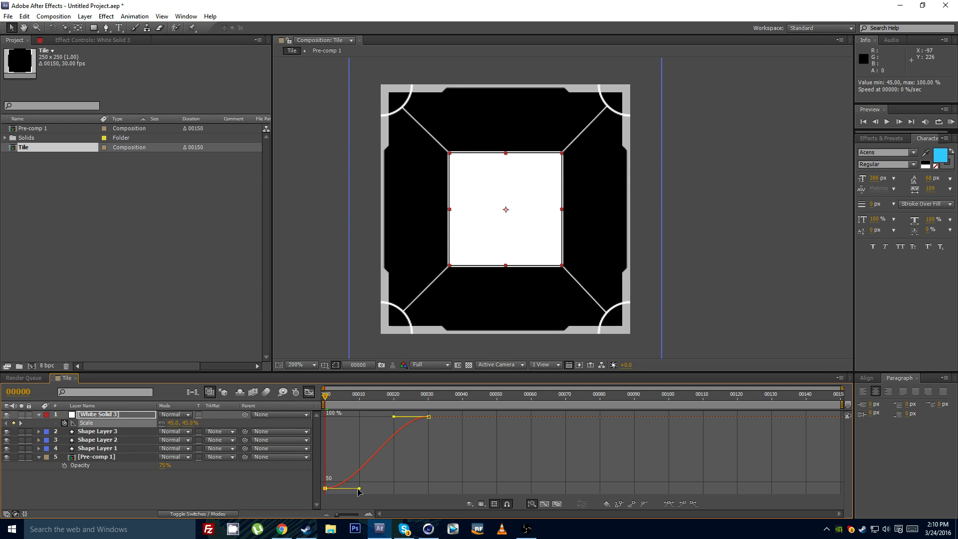
pyautogui.moveTo(360, 489); pyautogui.dragTo(340, 447)
pyautogui.click(308, 392)
# Step: Scrub to frame 13 to check the white solid's growth, and return to frame 0
pyautogui.moveTo(334, 393); pyautogui.dragTo(370, 405)
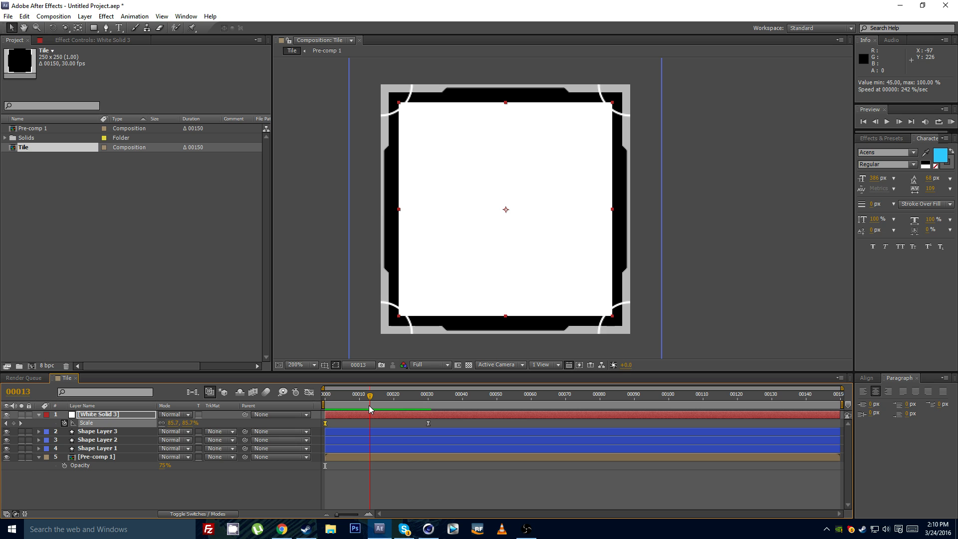
pyautogui.click(368, 417)
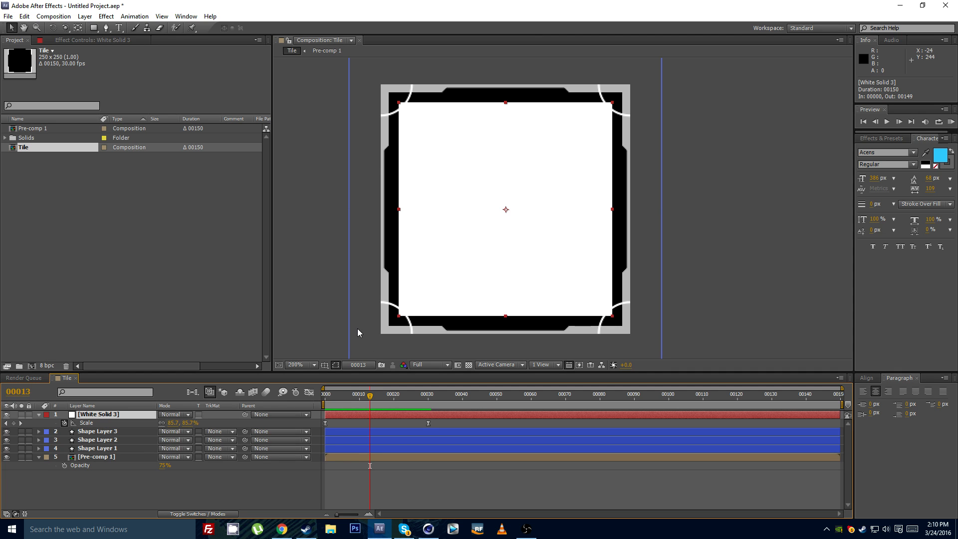
pyautogui.moveTo(369, 396); pyautogui.dragTo(325, 410)
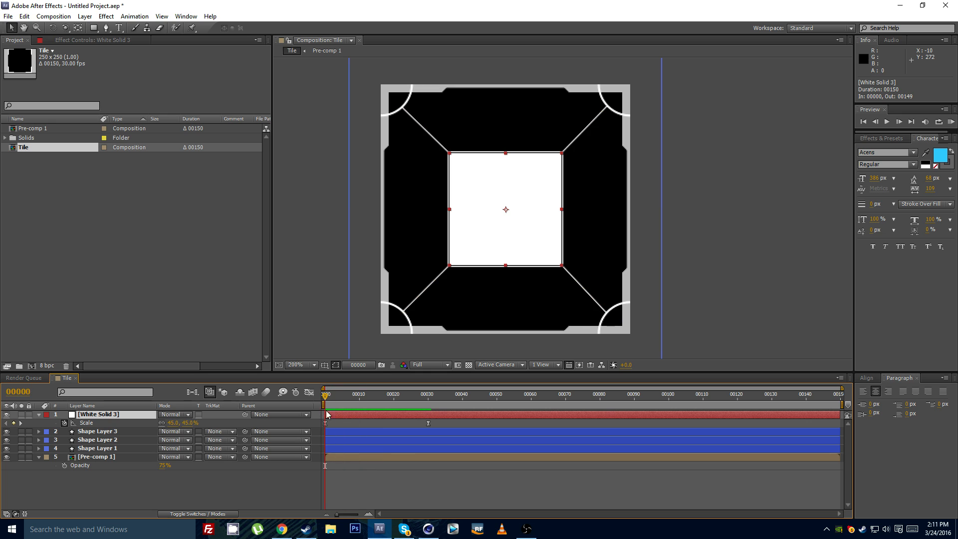
# Step: Loop the white solid's scale with the expression loopOut('cycle',0) and check the repeat at frame 40 before returning to frame 0
pyautogui.keyDown('alt'); pyautogui.click(64, 422); pyautogui.keyUp('alt')
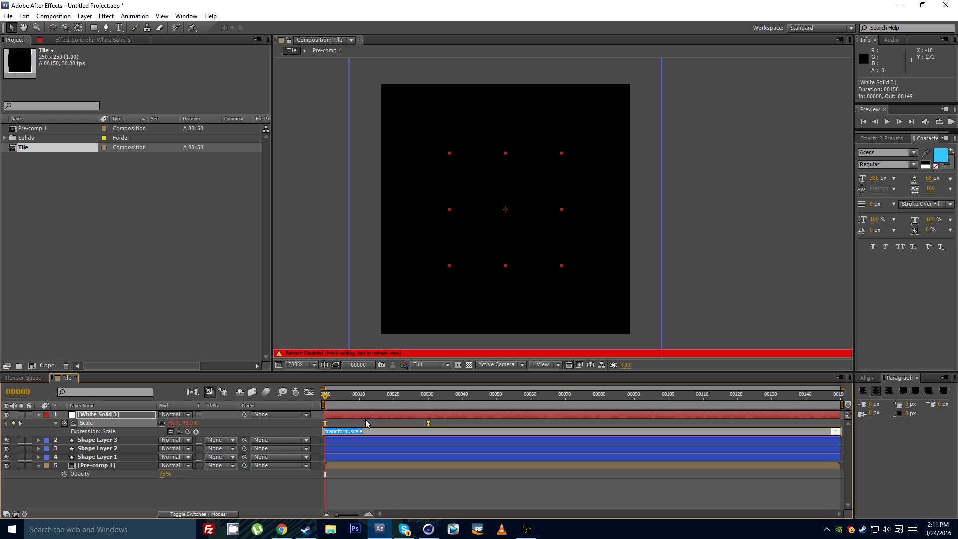
pyautogui.write('c')
pyautogui.write('loopOu')
pyautogui.write('t')
pyautogui.write('cyl')
pyautogui.click(370, 415)
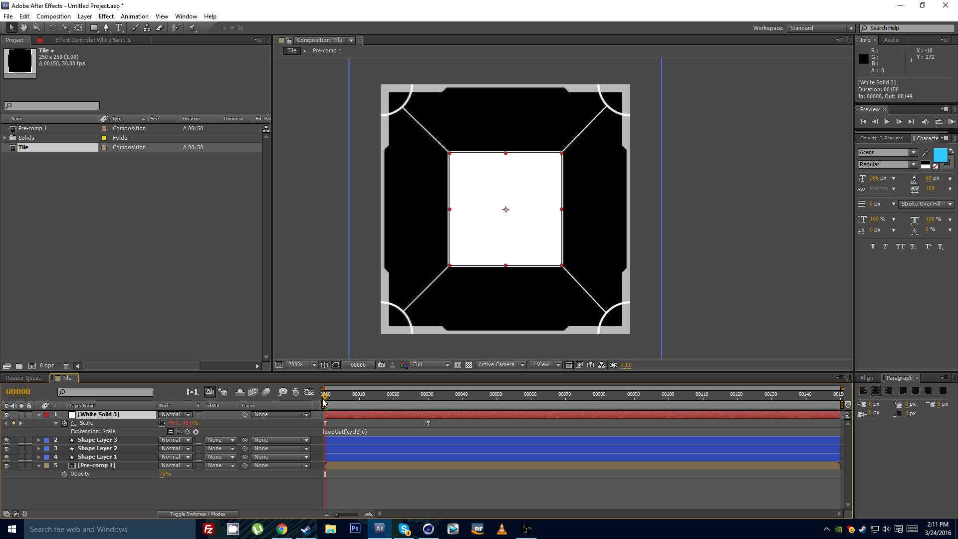
pyautogui.moveTo(325, 398); pyautogui.dragTo(463, 413)
pyautogui.click(353, 422)
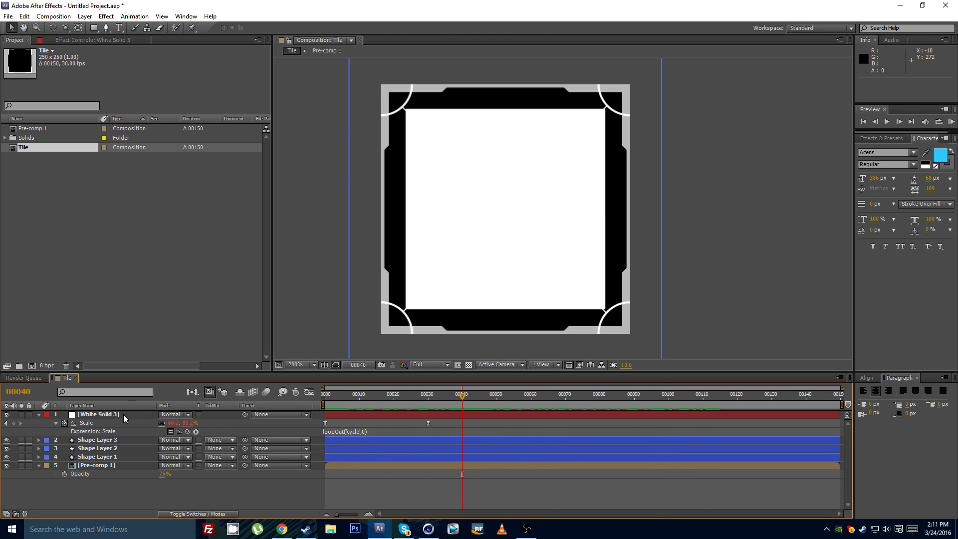
pyautogui.moveTo(361, 409); pyautogui.dragTo(314, 405)
pyautogui.click(339, 417)
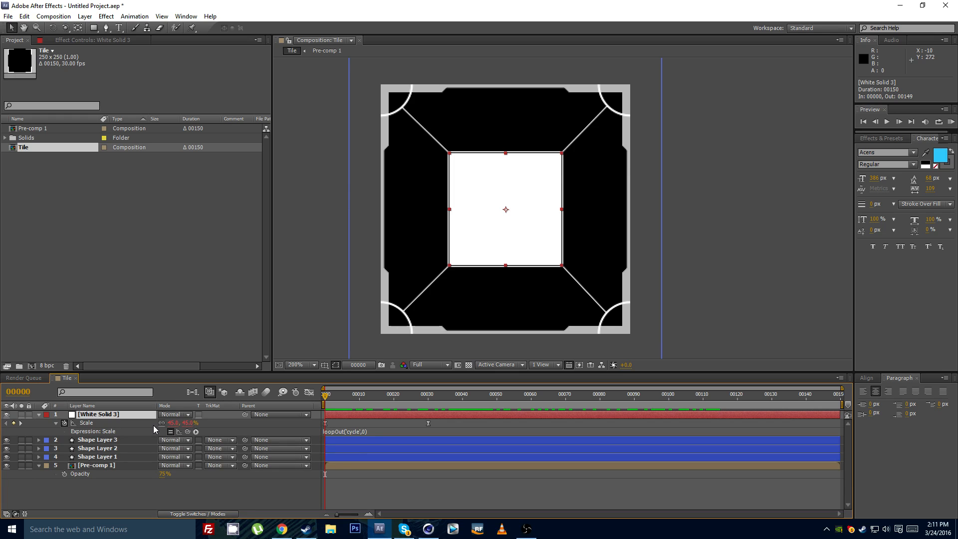
# Step: Animate the white solid's opacity with keyframes from 100% at frame 0 to 0% at frame 30
pyautogui.hotkey('shift', 't')
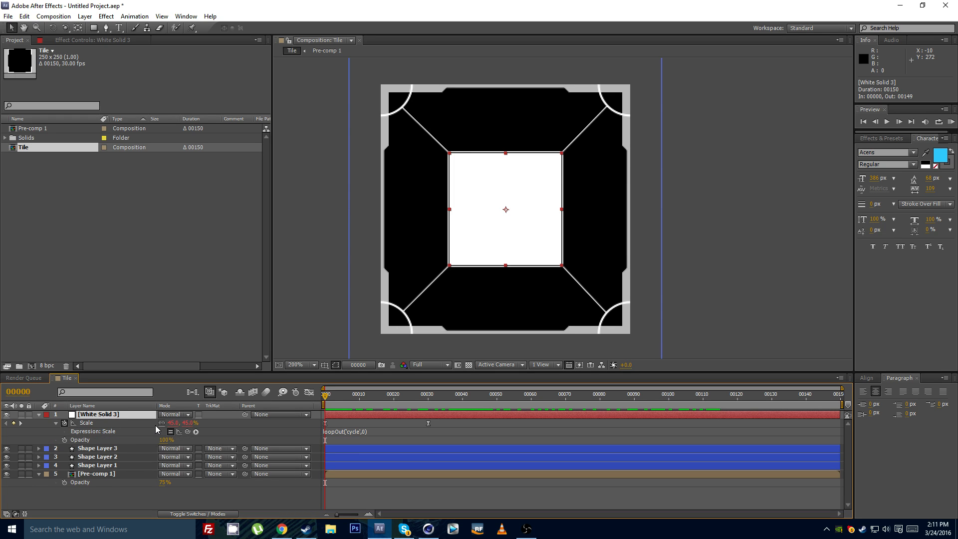
pyautogui.click(65, 439)
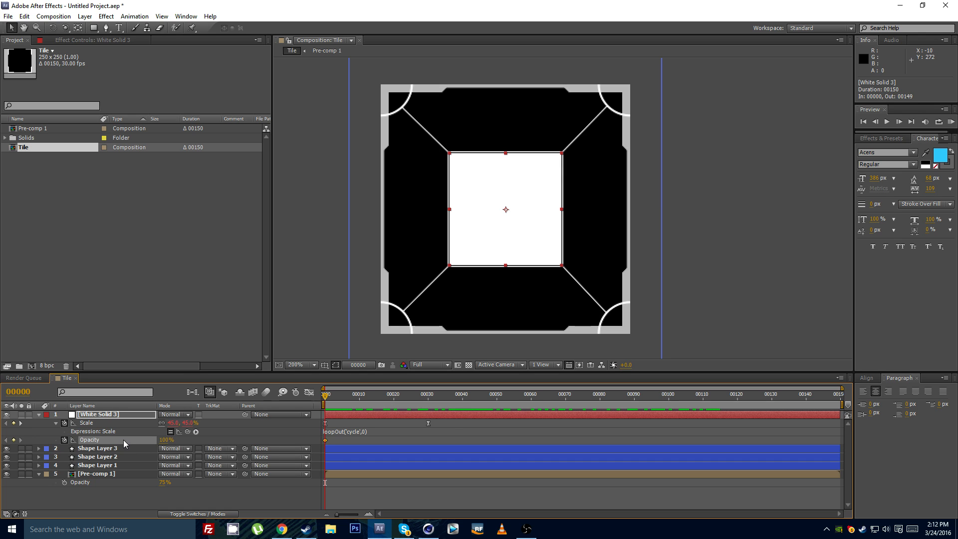
pyautogui.moveTo(325, 399); pyautogui.dragTo(427, 402)
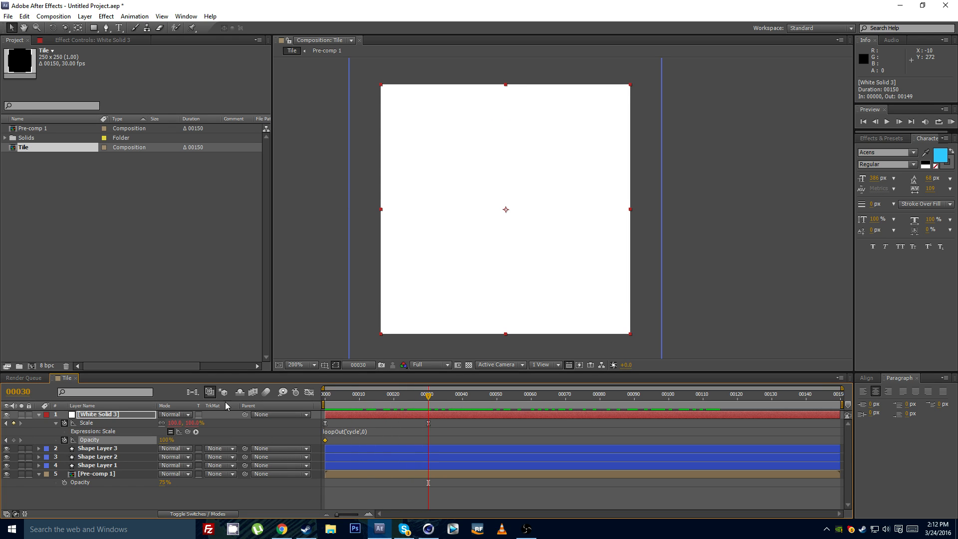
pyautogui.click(166, 440)
pyautogui.write('0')
pyautogui.press('Return')
# Step: Copy the loopOut('cycle',0) expression from the white solid's scale and apply it to its opacity
pyautogui.click(355, 430)
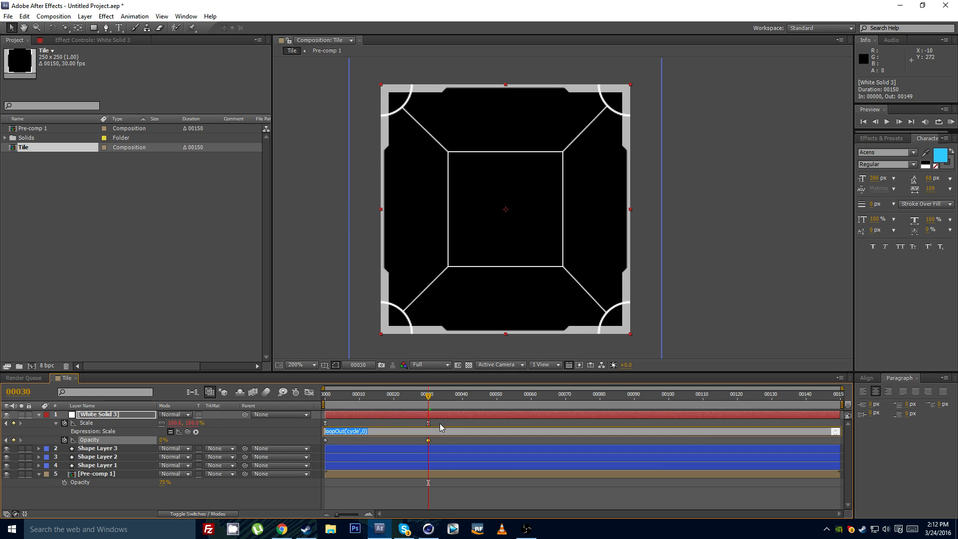
pyautogui.click(350, 423)
pyautogui.click(352, 432)
pyautogui.hotkey('ctrl', 'c')
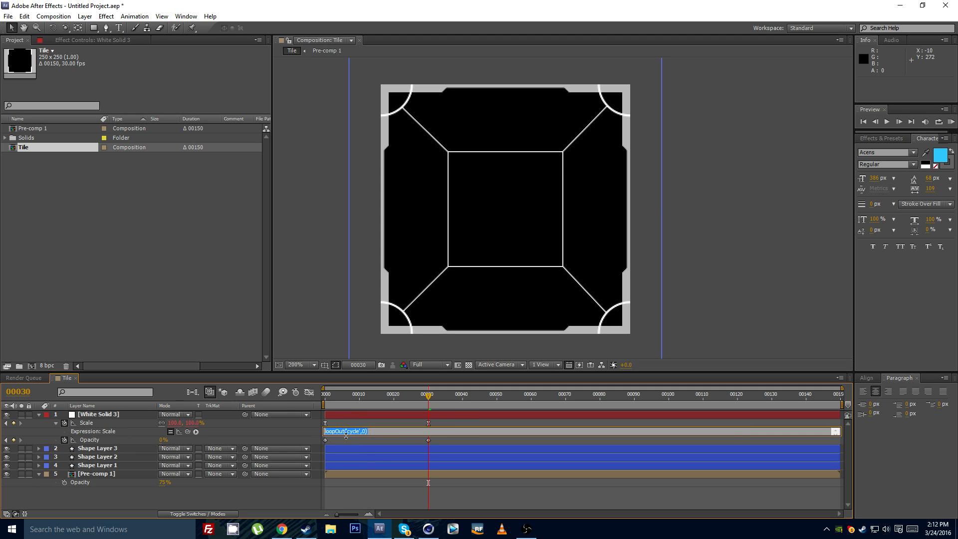
pyautogui.click(345, 415)
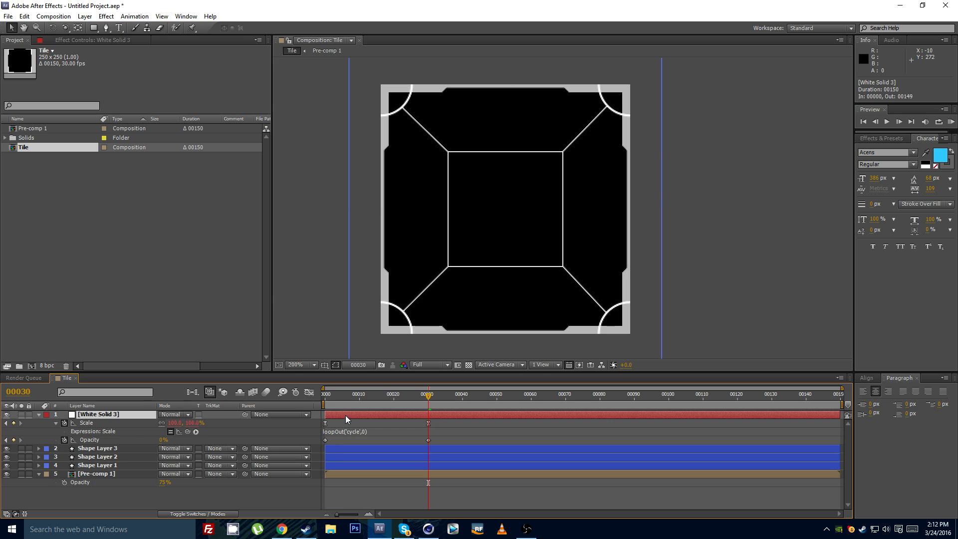
pyautogui.keyDown('alt'); pyautogui.click(64, 440); pyautogui.keyUp('alt')
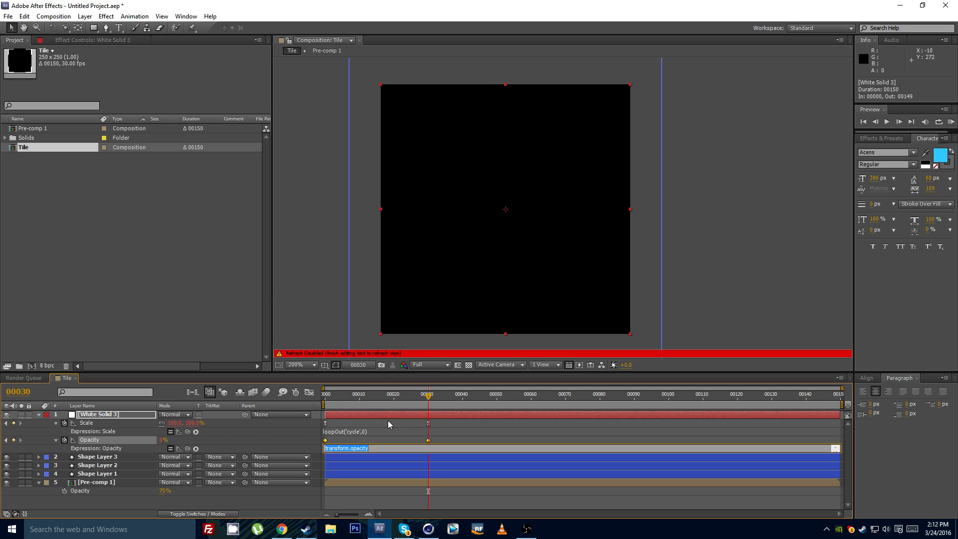
pyautogui.hotkey('ctrl', 'v')
pyautogui.click(443, 424)
# Step: Preview the white solid's looping growth and fade from frame 0, and stop at frame 3
pyautogui.moveTo(423, 399); pyautogui.dragTo(300, 403)
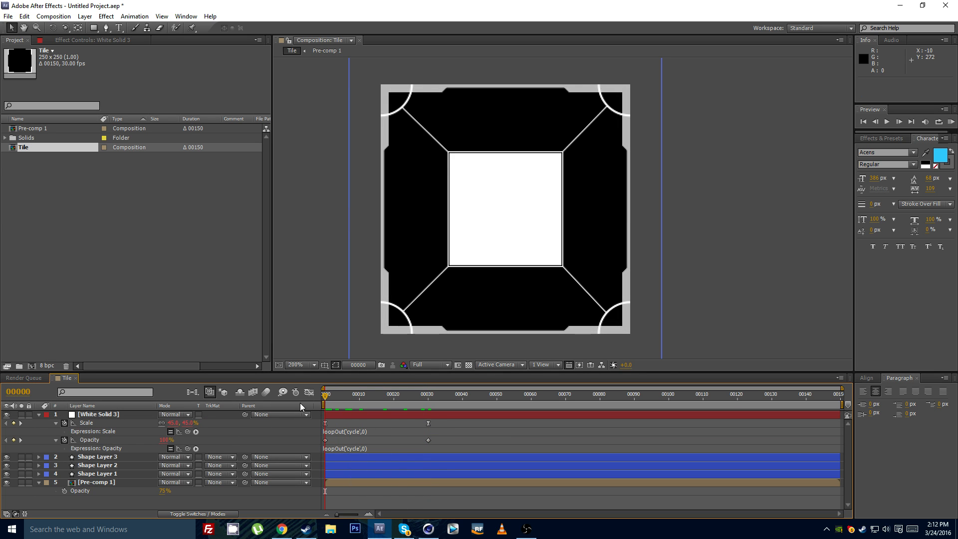
pyautogui.press('space')
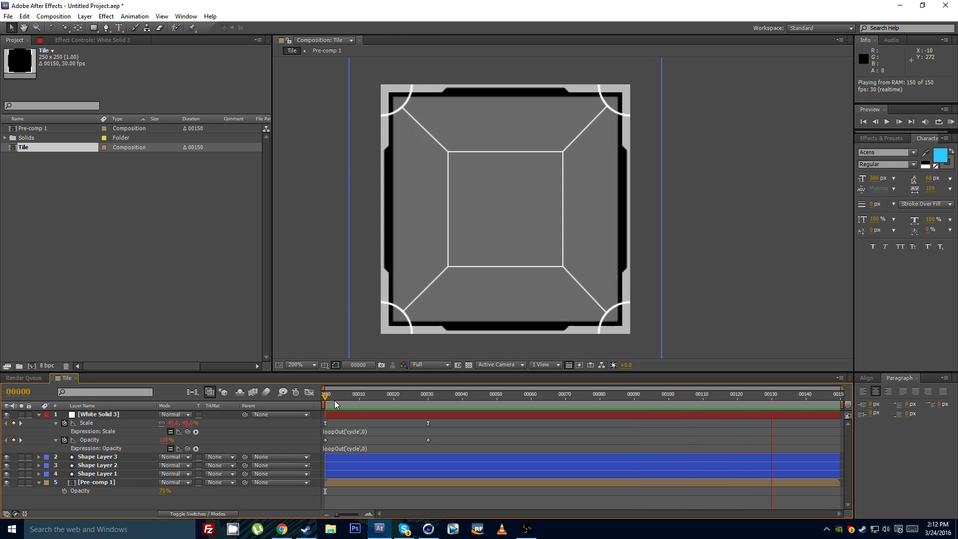
pyautogui.moveTo(332, 398)
pyautogui.mouseDown()
pyautogui.moveTo(424, 397)
pyautogui.moveTo(335, 402)
pyautogui.mouseUp()
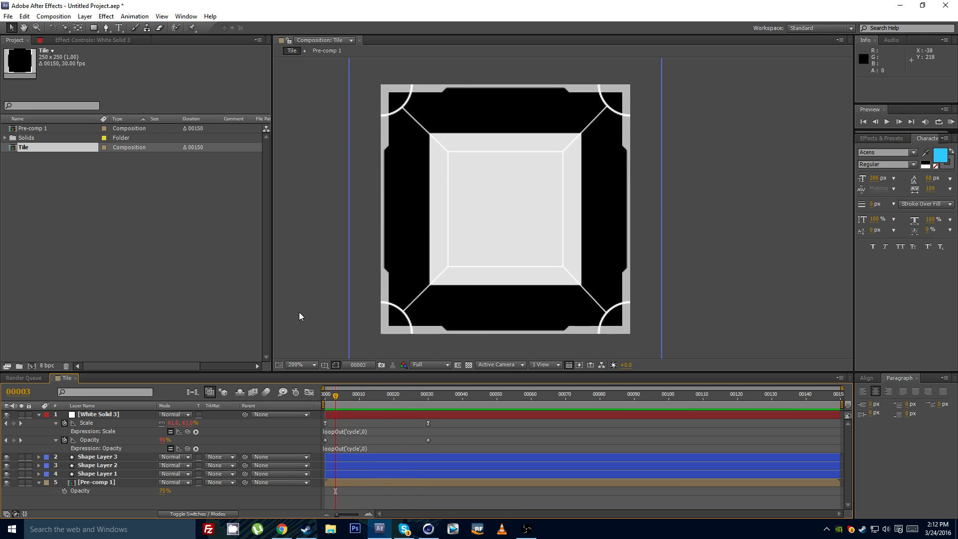
# Step: Collapse the white solid's properties and add a black 250 x 250 px solid on top of the layers
pyautogui.click(38, 414)
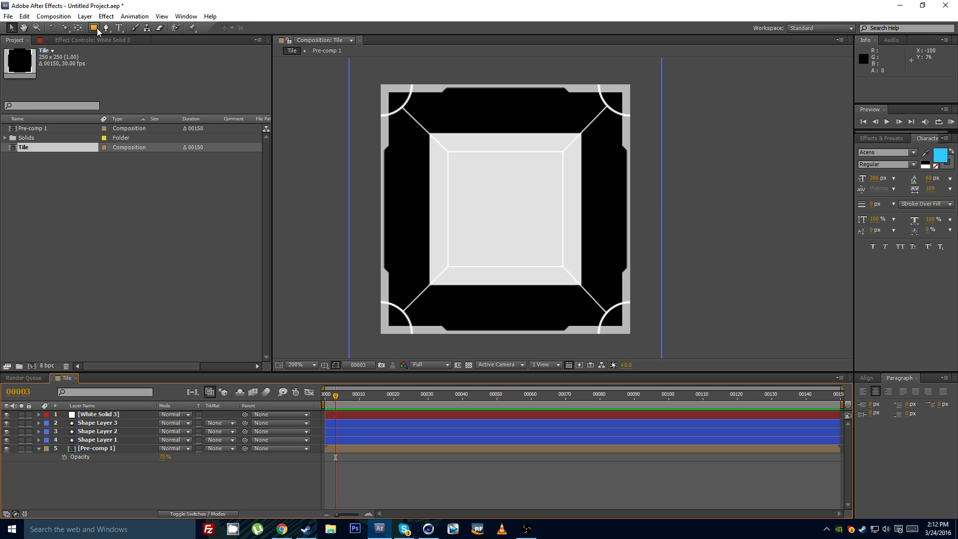
pyautogui.click(85, 16)
pyautogui.moveTo(101, 29)
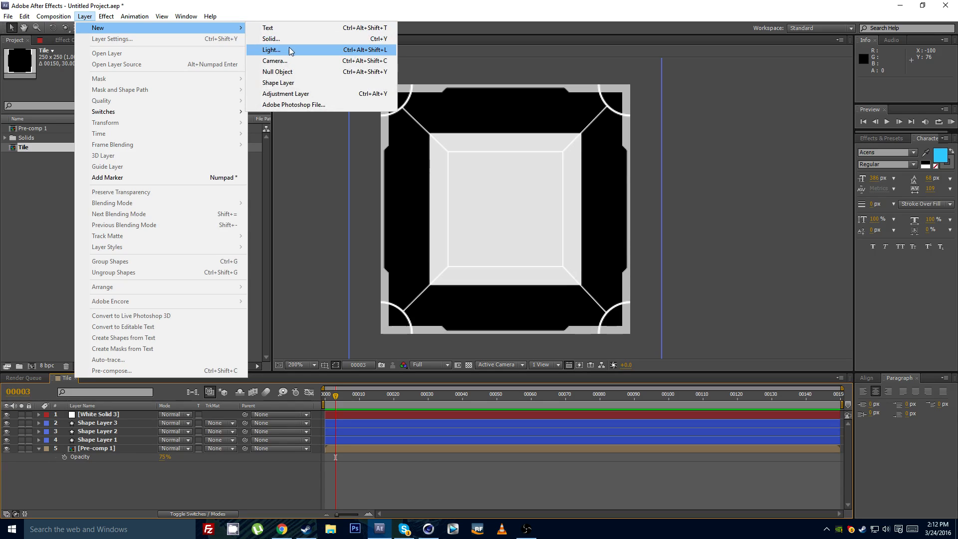
pyautogui.click(272, 39)
pyautogui.click(473, 324)
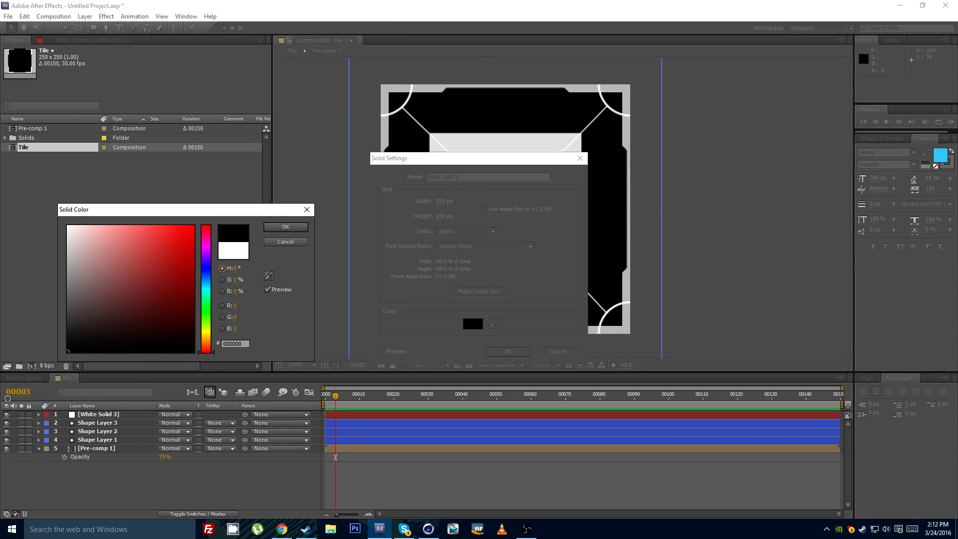
pyautogui.click(290, 227)
pyautogui.click(507, 351)
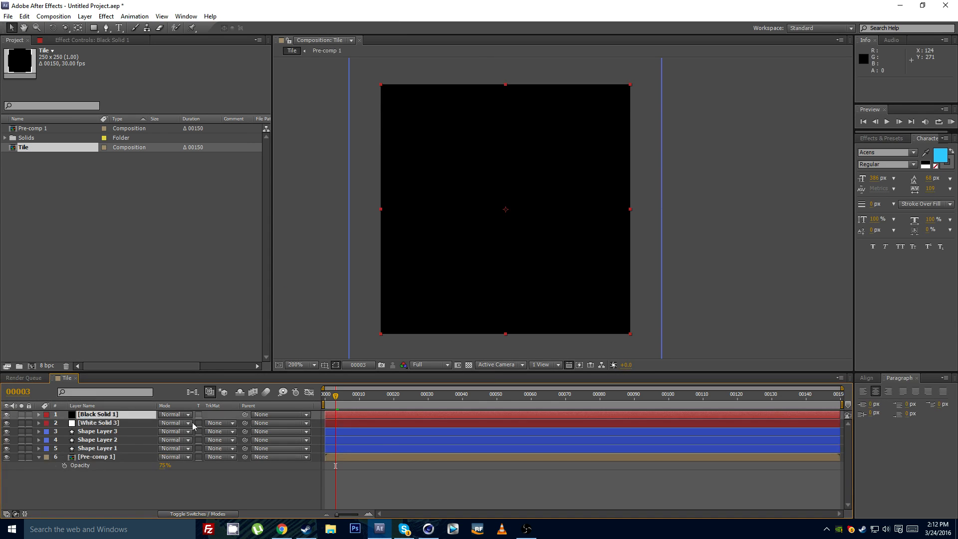
# Step: Scale the black solid evenly to 46% so its edges meet the central square outline
pyautogui.press('s')
pyautogui.moveTo(173, 423); pyautogui.dragTo(153, 427)
pyautogui.moveTo(336, 395); pyautogui.dragTo(407, 407)
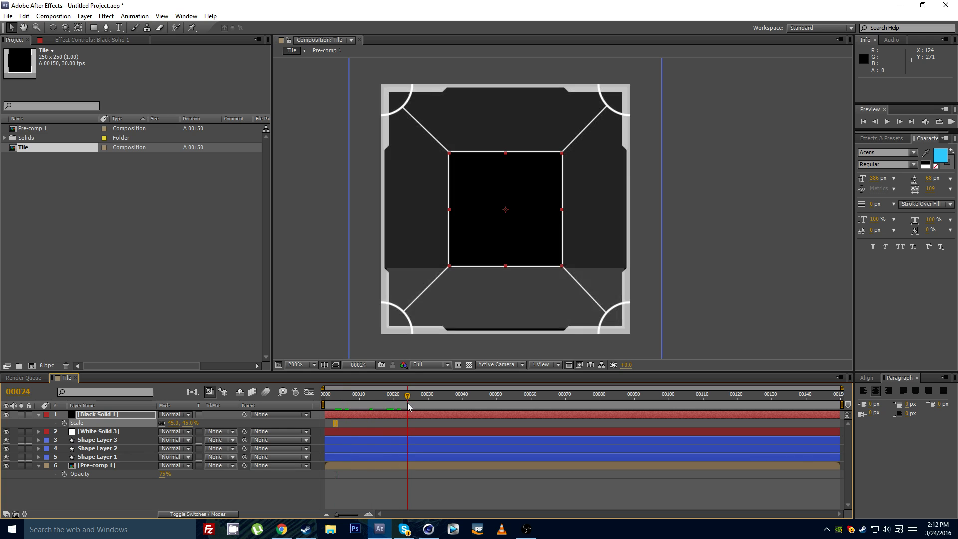
pyautogui.scroll(1, 388, 131)
pyautogui.moveTo(388, 131); pyautogui.dragTo(477, 197)
pyautogui.scroll(1, 413, 184)
pyautogui.moveTo(413, 184); pyautogui.dragTo(497, 223)
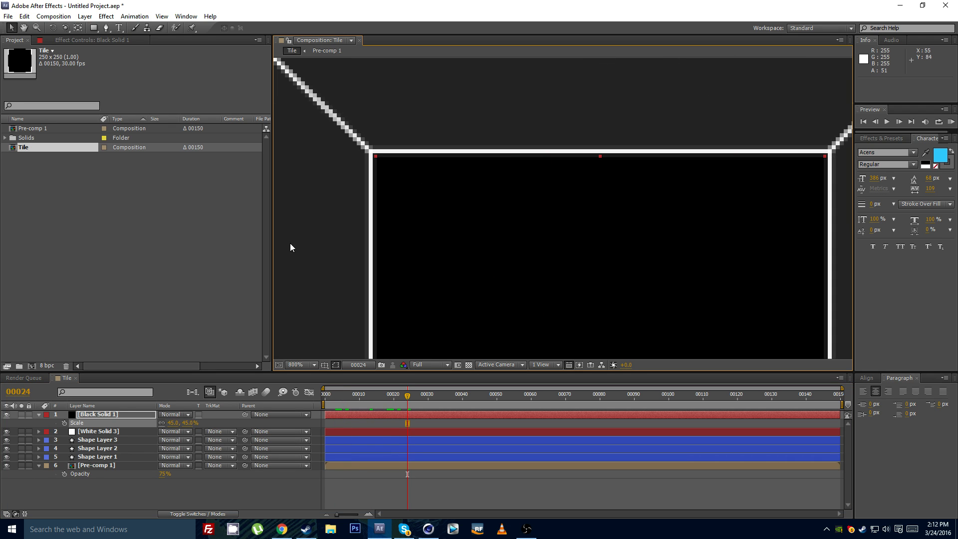
pyautogui.click(173, 422)
pyautogui.write('456')
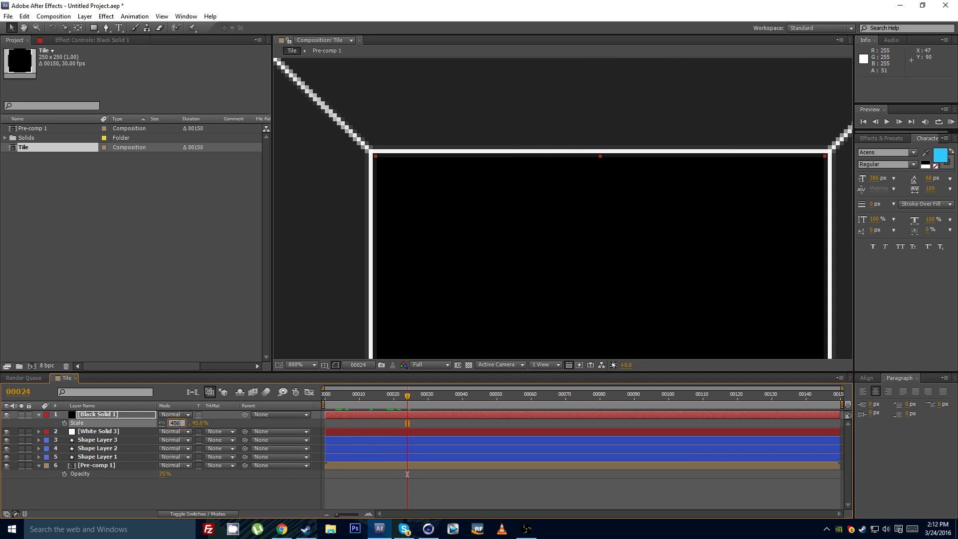
pyautogui.press('Return')
pyautogui.scroll(-1, 534, 245)
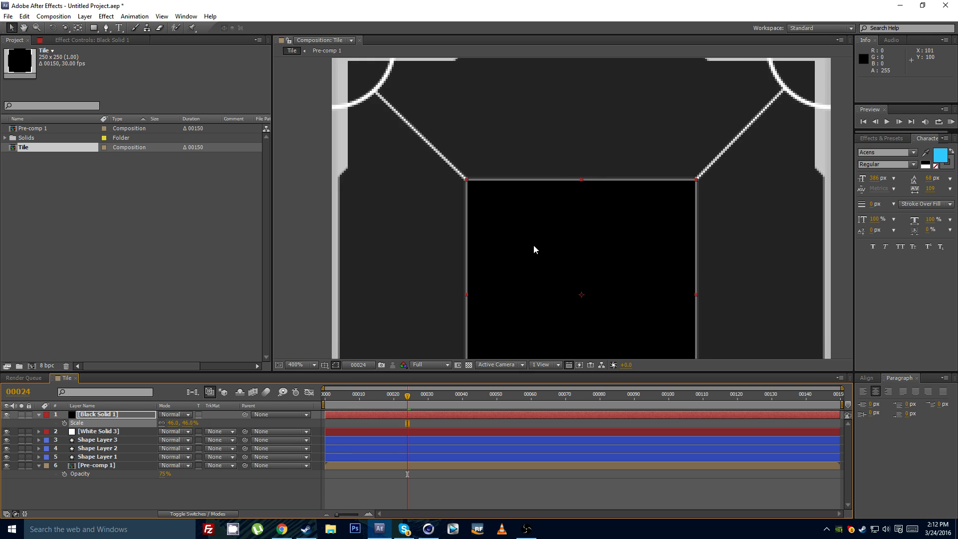
# Step: Set the white solid's track matte to Alpha Inverted Matte using the black solid, viewing the tile at frame 10
pyautogui.click(98, 431)
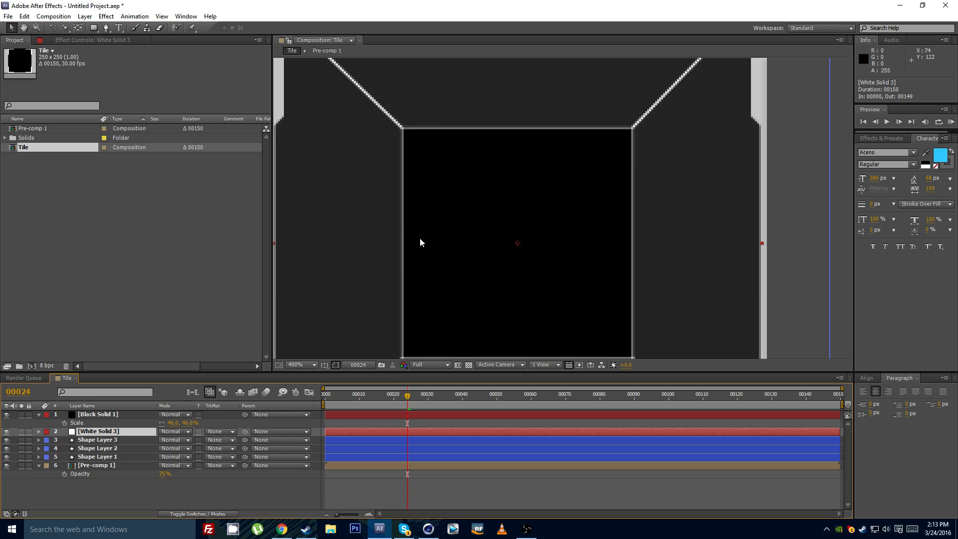
pyautogui.scroll(-1, 420, 237)
pyautogui.moveTo(399, 396); pyautogui.dragTo(359, 396)
pyautogui.click(211, 432)
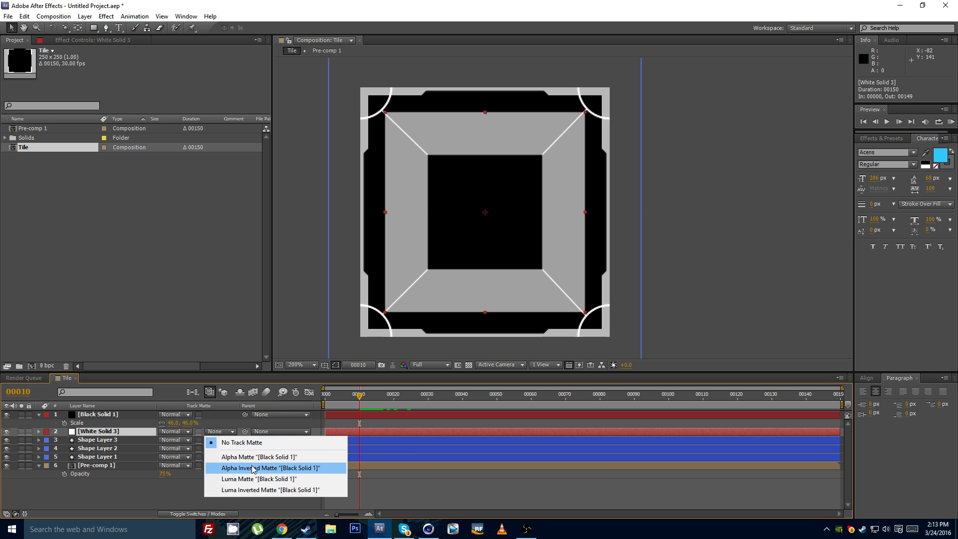
pyautogui.click(288, 469)
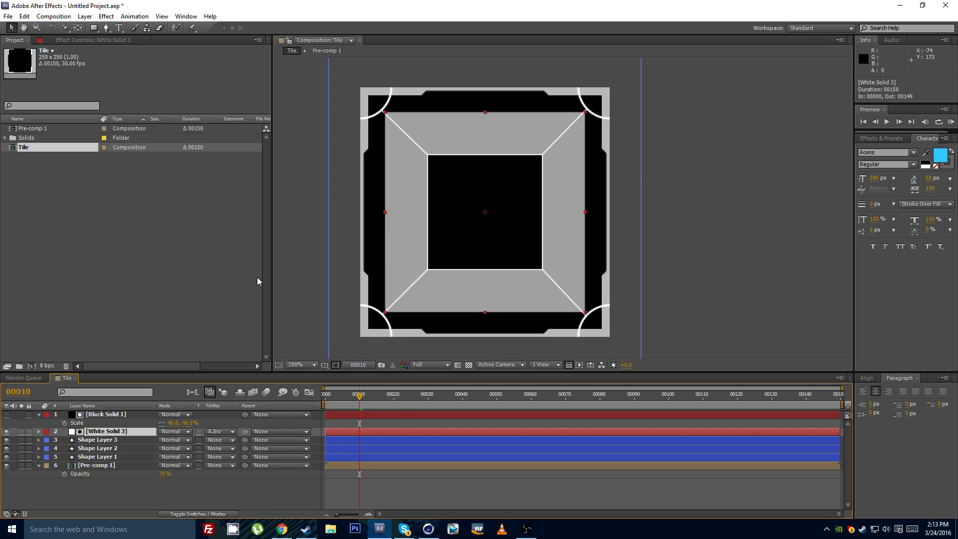
# Step: Inspect the matted white solid over the transparency grid and scrub through its loop, ending at frame 1
pyautogui.click(99, 415)
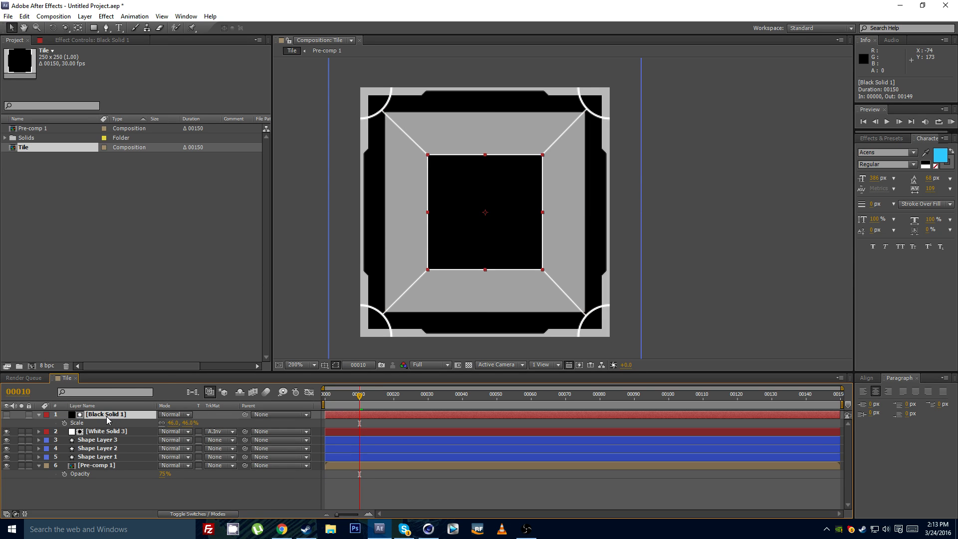
pyautogui.click(117, 432)
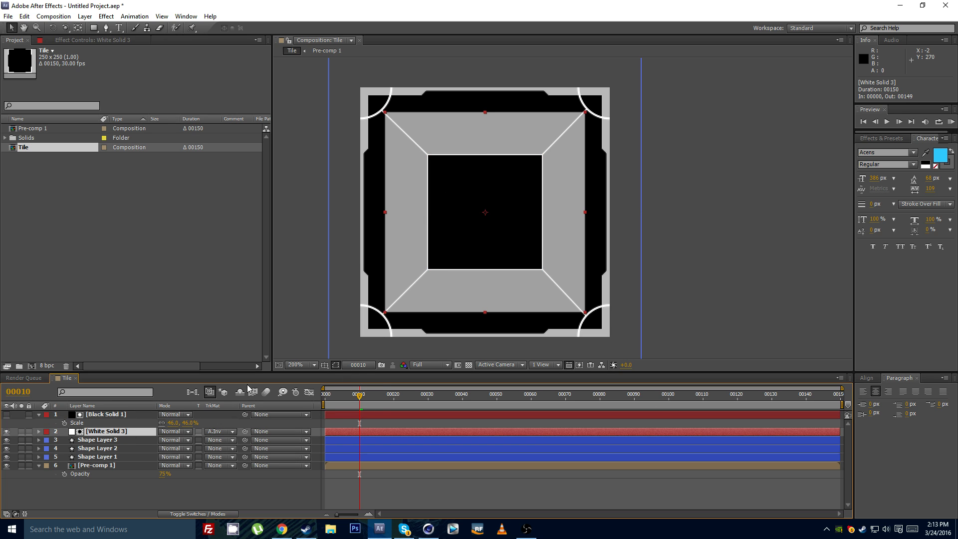
pyautogui.click(469, 364)
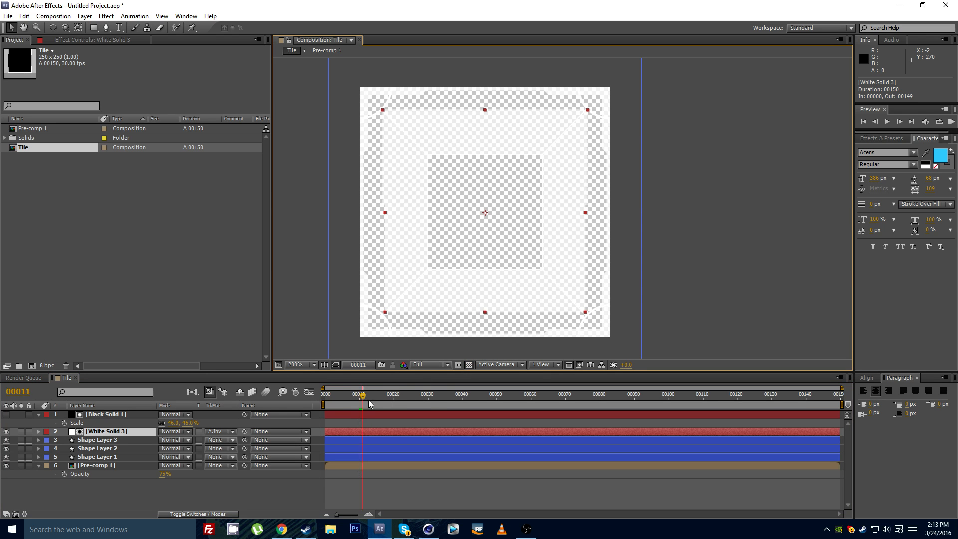
pyautogui.moveTo(360, 395); pyautogui.dragTo(452, 399)
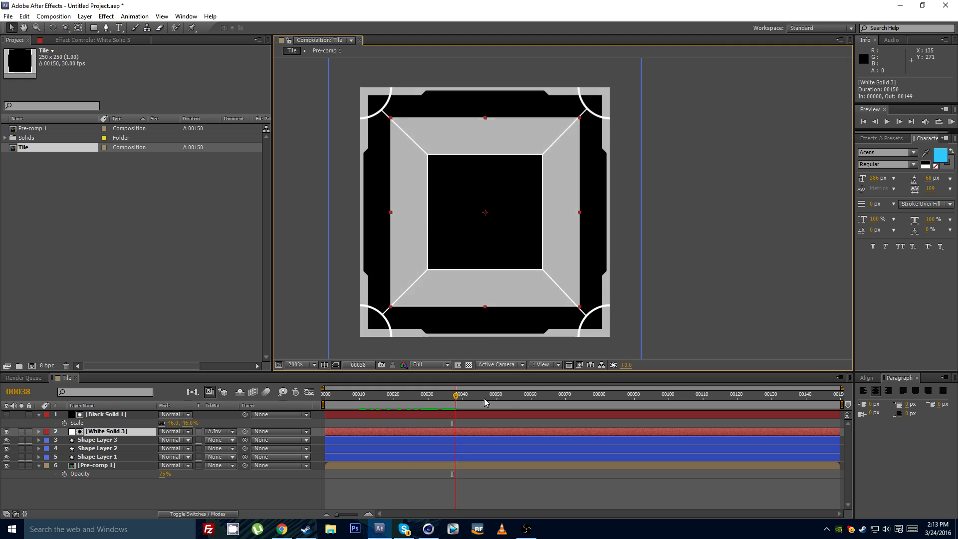
pyautogui.moveTo(484, 398); pyautogui.dragTo(329, 399)
pyautogui.click(349, 482)
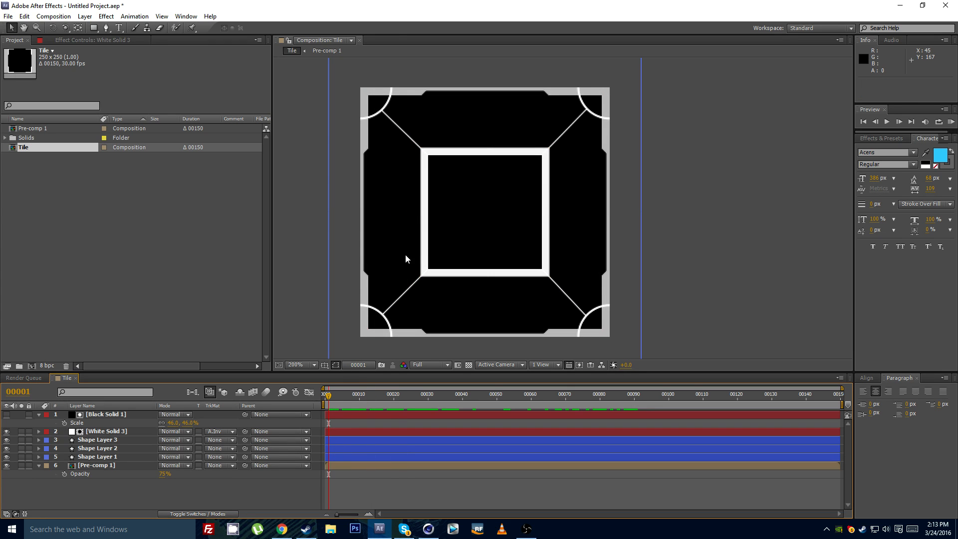
pyautogui.press(',')
pyautogui.click(155, 215)
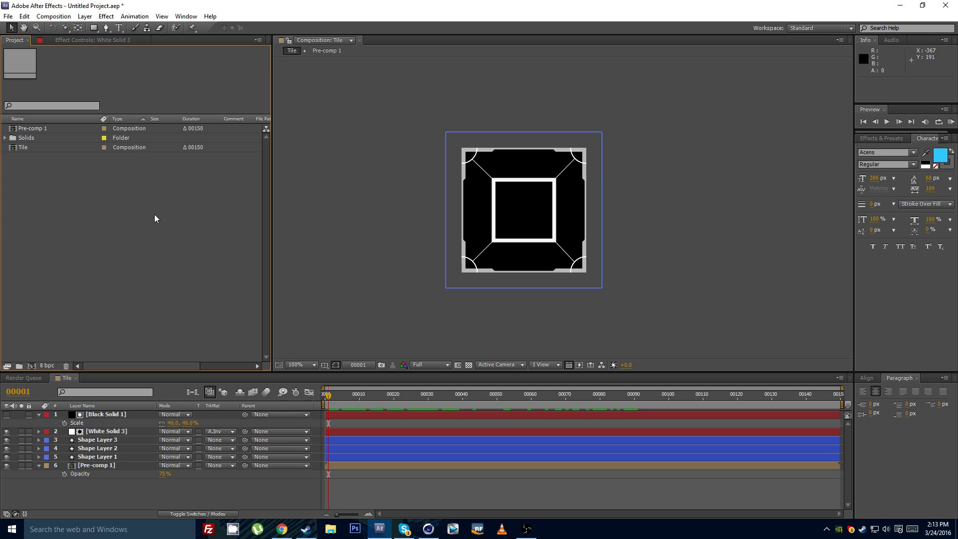
pyautogui.scroll(1, 357, 236)
pyautogui.moveTo(497, 235)
pyautogui.mouseDown()
pyautogui.moveTo(474, 231)
pyautogui.moveTo(509, 234)
pyautogui.mouseUp()
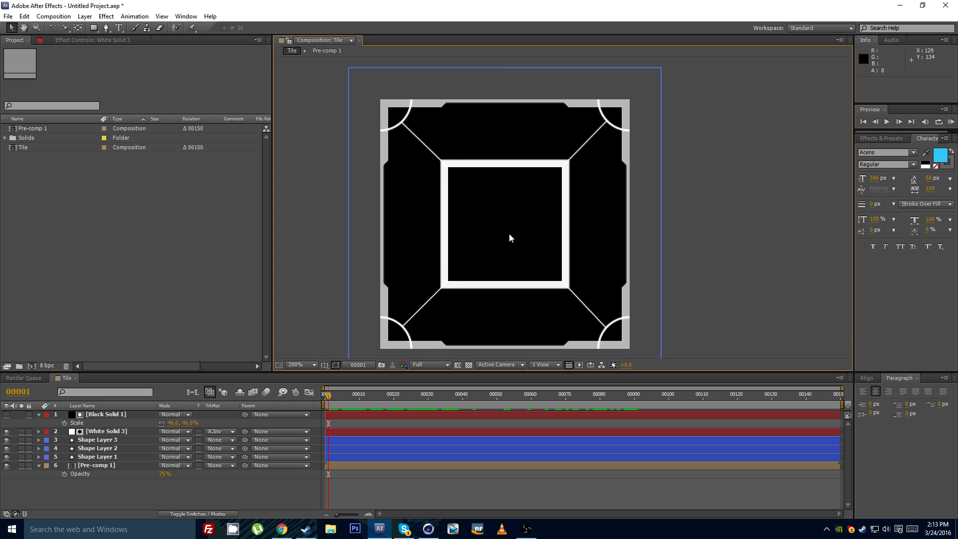
# Step: Create a new 2500 x 2500 px composition with a duration of 100 frames
pyautogui.hotkey('ctrl', 's')
pyautogui.press('Escape')
pyautogui.click(43, 16)
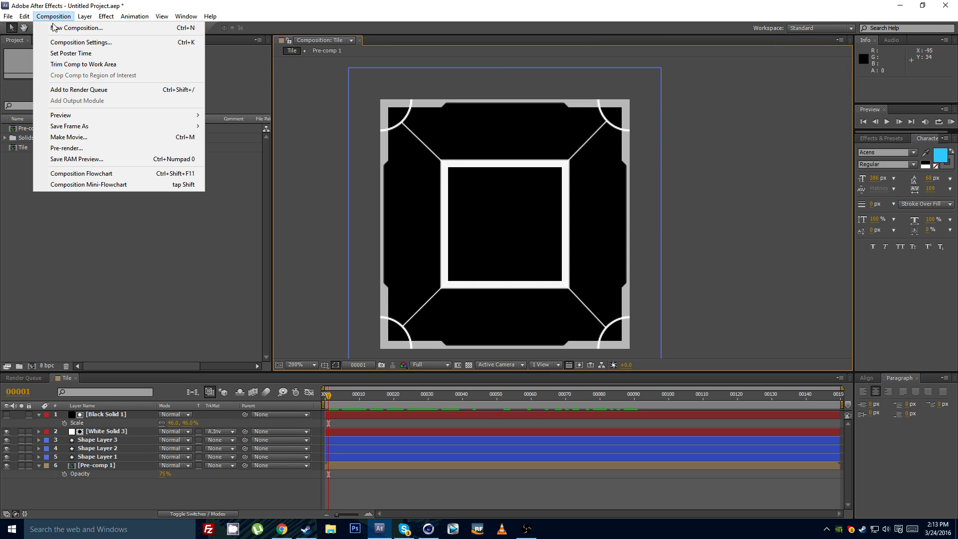
pyautogui.click(55, 28)
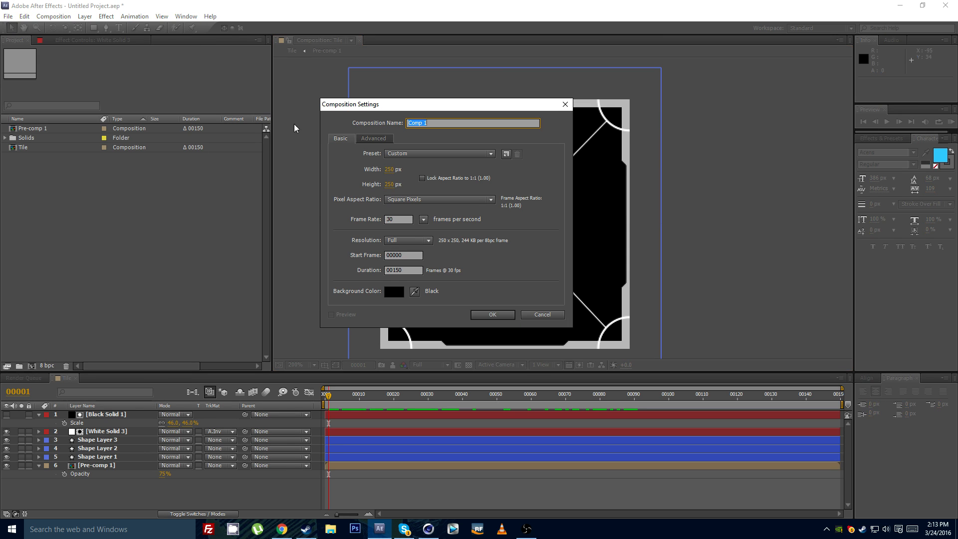
pyautogui.click(390, 170)
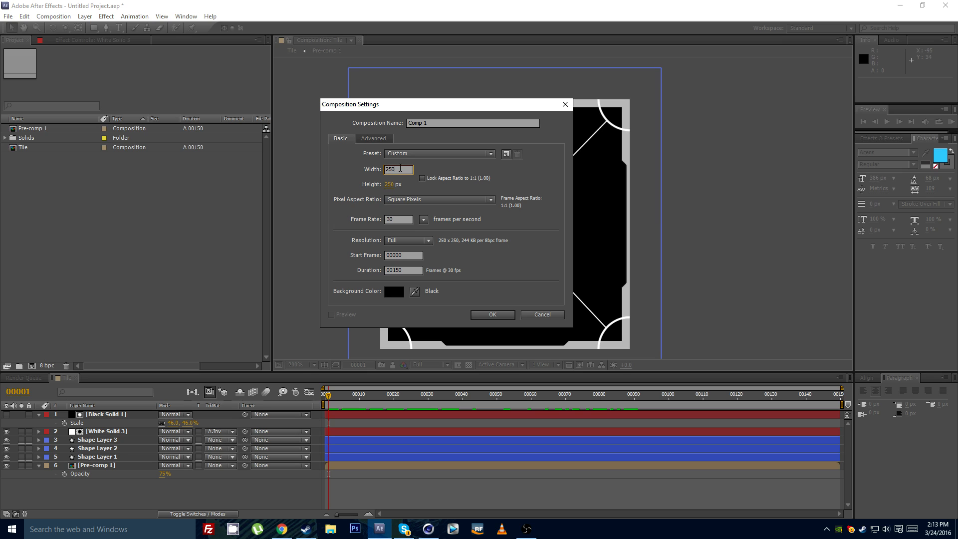
pyautogui.write('0')
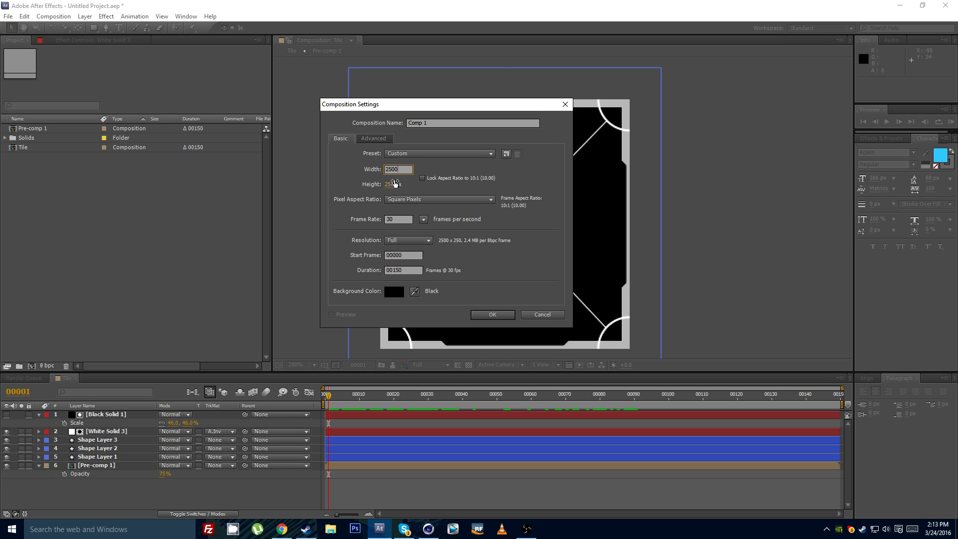
pyautogui.click(398, 184)
pyautogui.write('0')
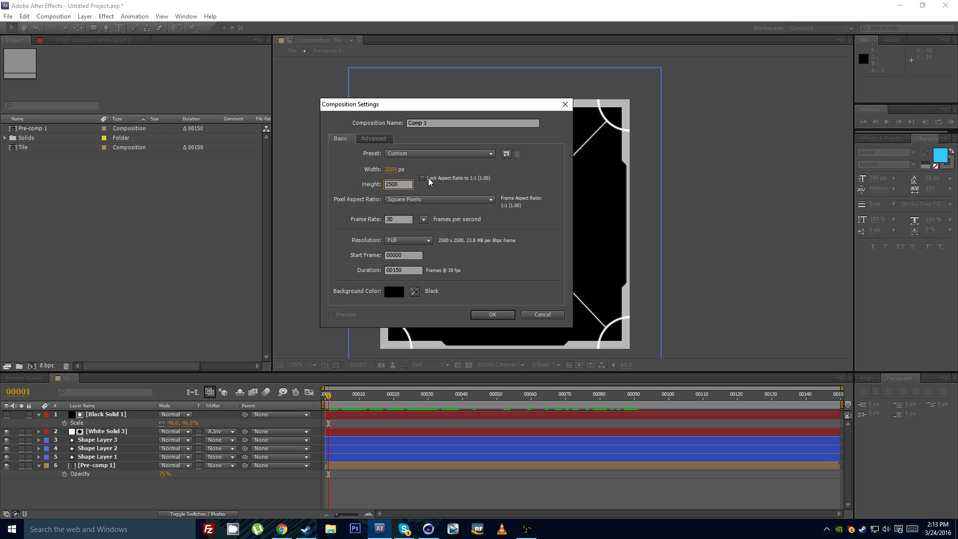
pyautogui.click(502, 317)
pyautogui.click(409, 270)
pyautogui.write('0')
pyautogui.click(497, 315)
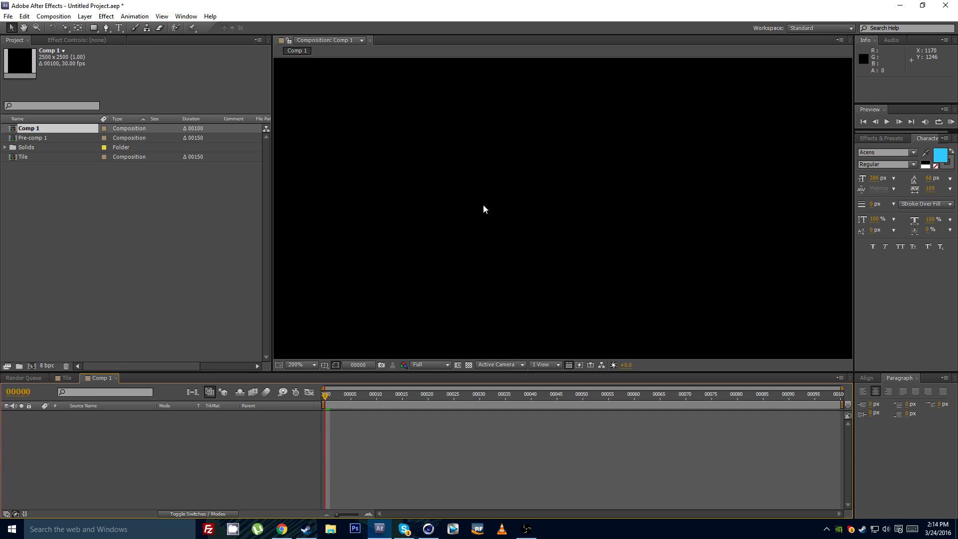
# Step: Add the Tile composition as a layer in the new composition and hide it
pyautogui.scroll(-8, 483, 205)
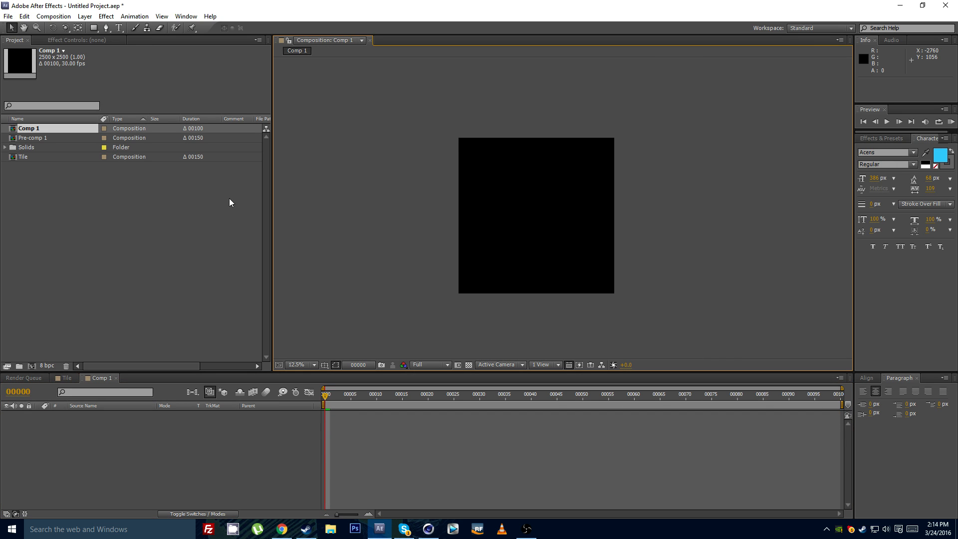
pyautogui.moveTo(30, 157); pyautogui.dragTo(92, 444)
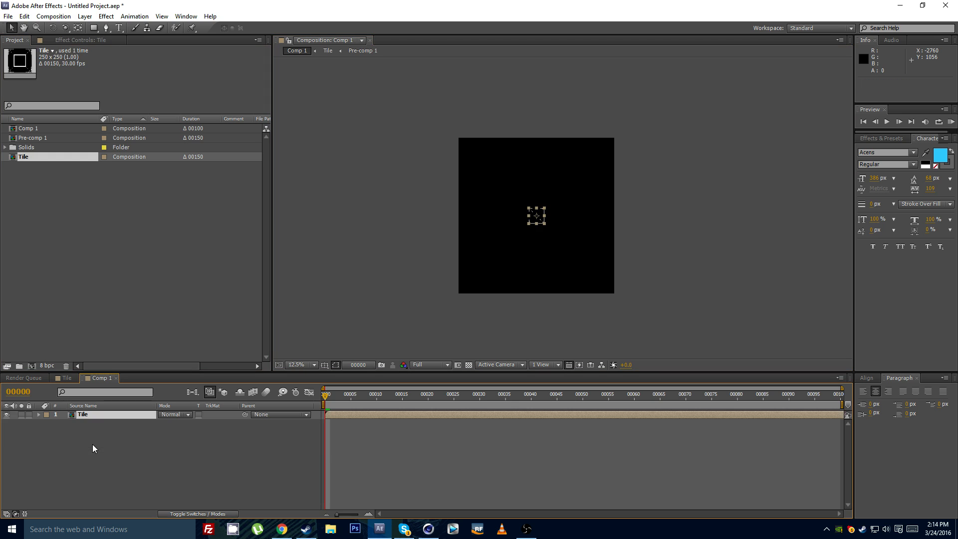
pyautogui.scroll(1, 491, 258)
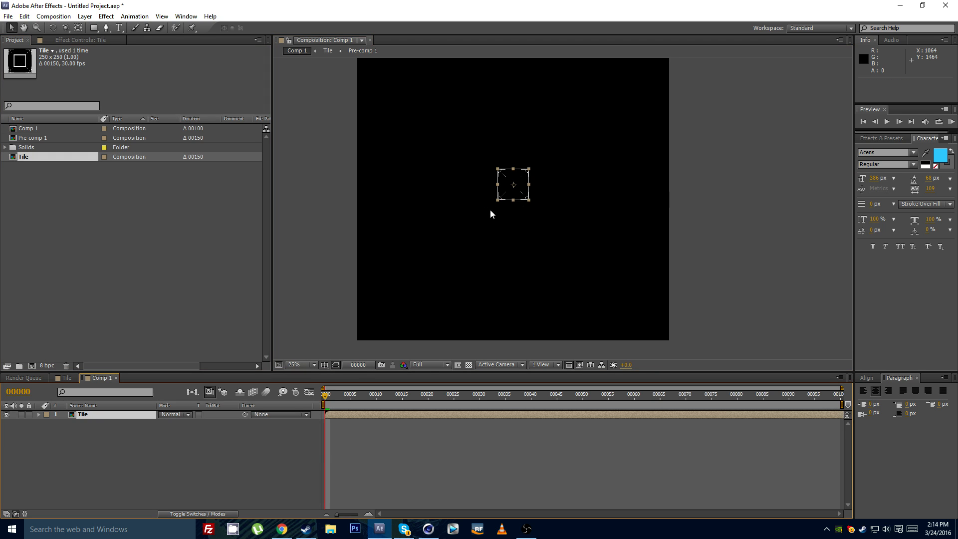
pyautogui.click(7, 415)
pyautogui.click(91, 451)
# Step: Add a new black solid above the Tile layer and apply the Particle Playground effect to it
pyautogui.click(85, 16)
pyautogui.moveTo(93, 23)
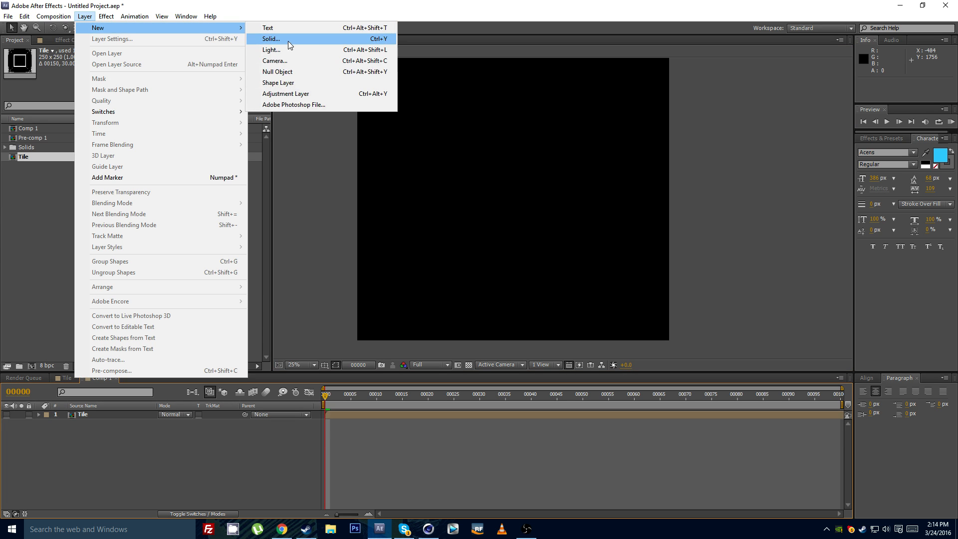
pyautogui.click(289, 39)
pyautogui.click(508, 352)
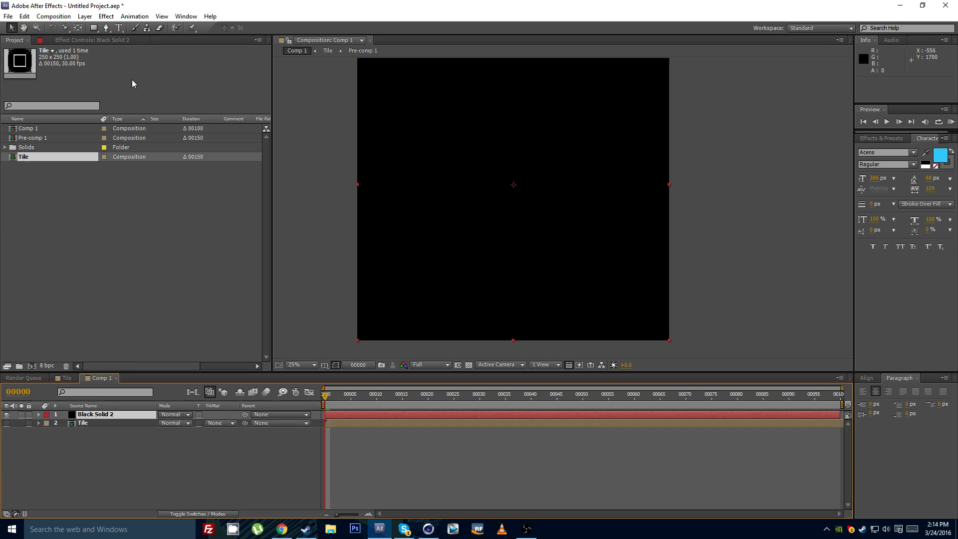
pyautogui.click(107, 16)
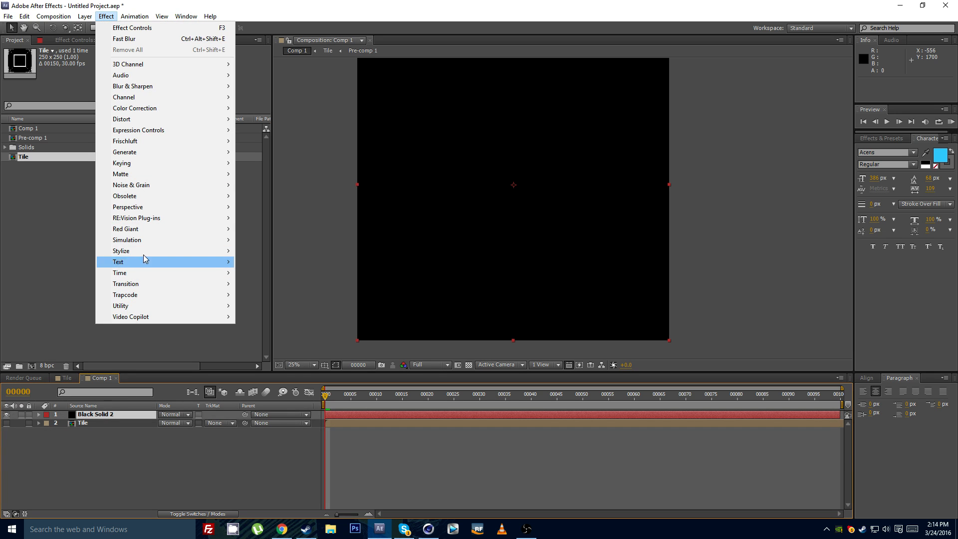
pyautogui.moveTo(143, 242)
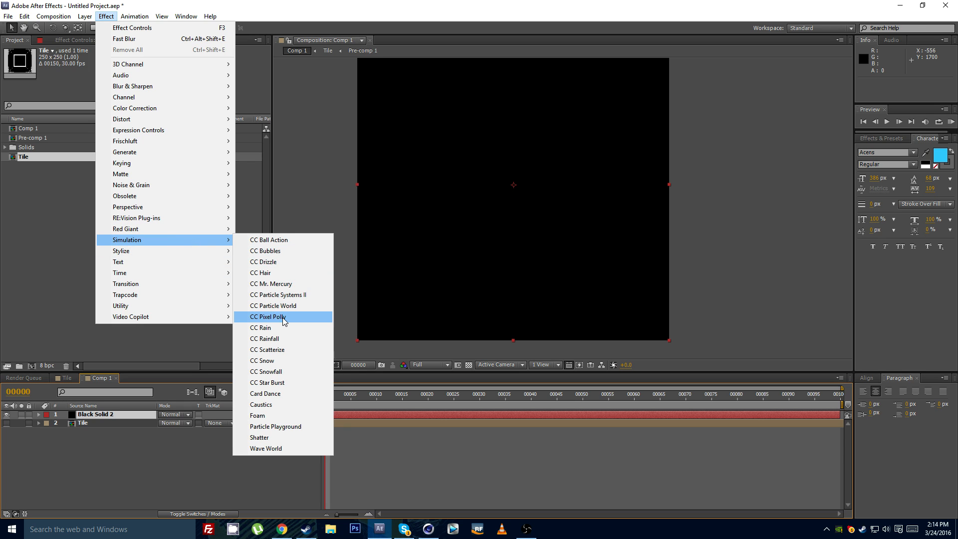
pyautogui.click(276, 427)
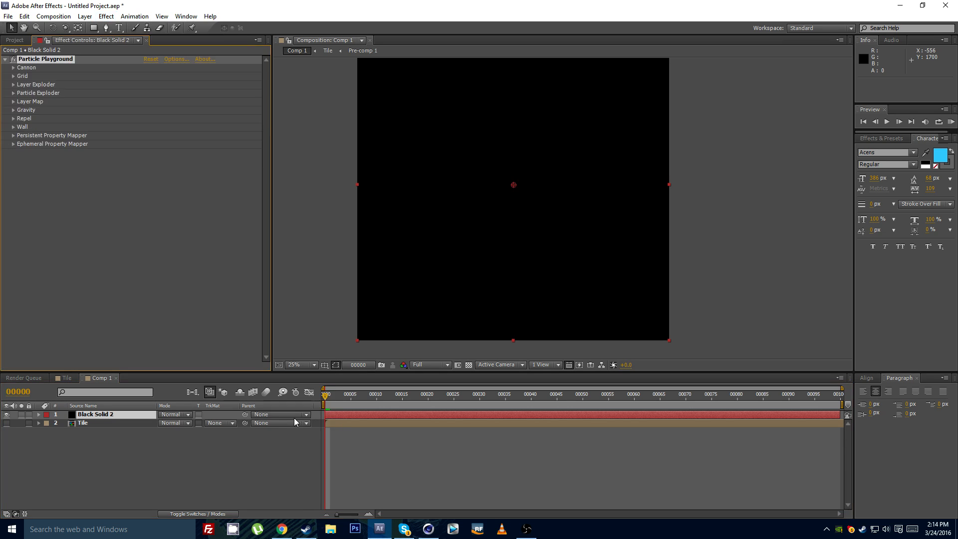
# Step: Set the Particle Playground cannon's particles per second to 0
pyautogui.click(14, 68)
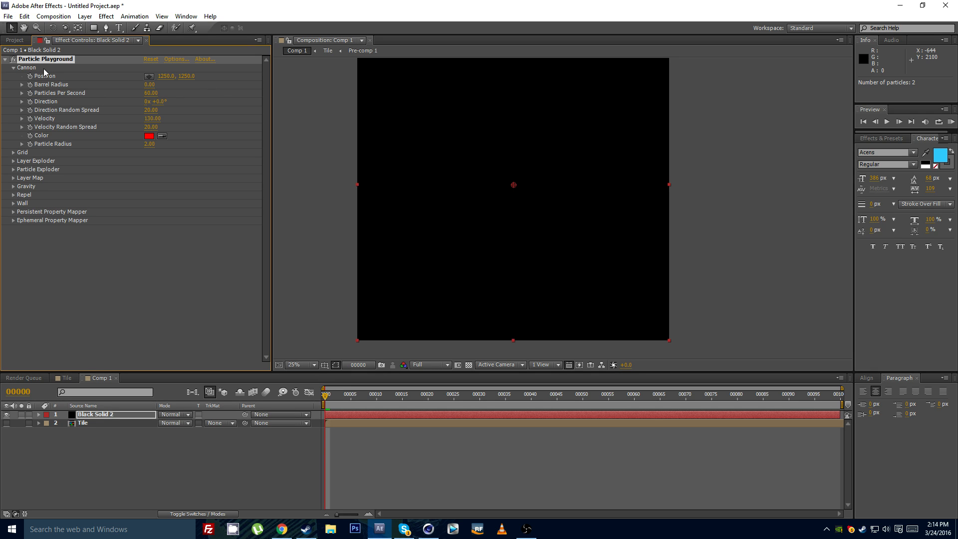
pyautogui.click(151, 95)
pyautogui.write('0')
pyautogui.press('Return')
# Step: Set the particle grid to 2500 wide and 2500 high, with 10 particles across and 10 down
pyautogui.click(12, 152)
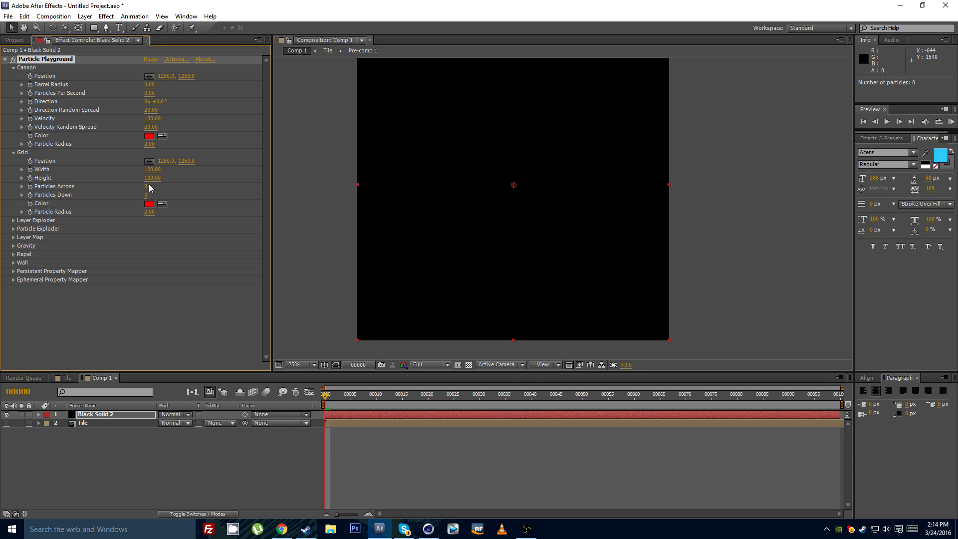
pyautogui.click(152, 169)
pyautogui.write('2500')
pyautogui.press('Tab')
pyautogui.write('250')
pyautogui.press('Tab')
pyautogui.write('10')
pyautogui.press('Tab')
pyautogui.write('10')
pyautogui.press('Return')
pyautogui.scroll(2, 379, 135)
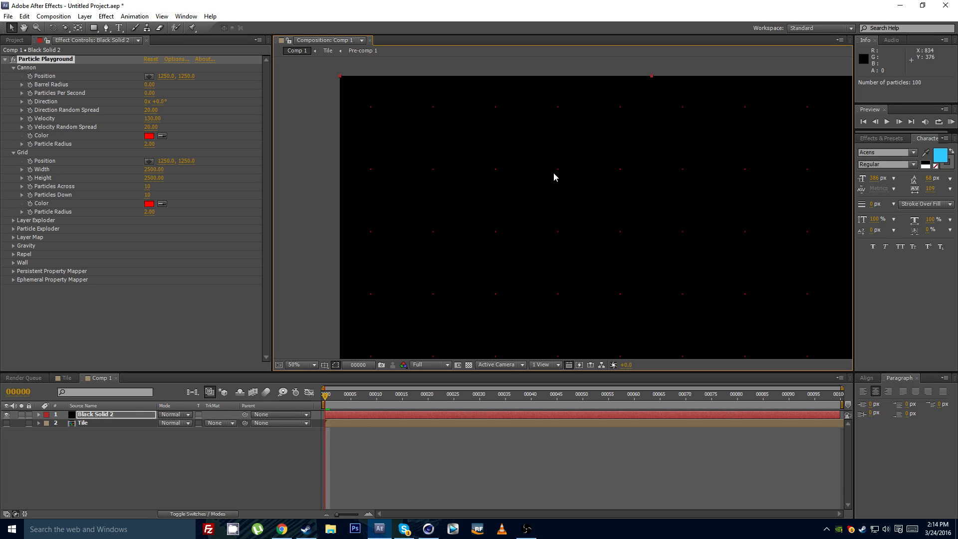
pyautogui.scroll(-2, 548, 175)
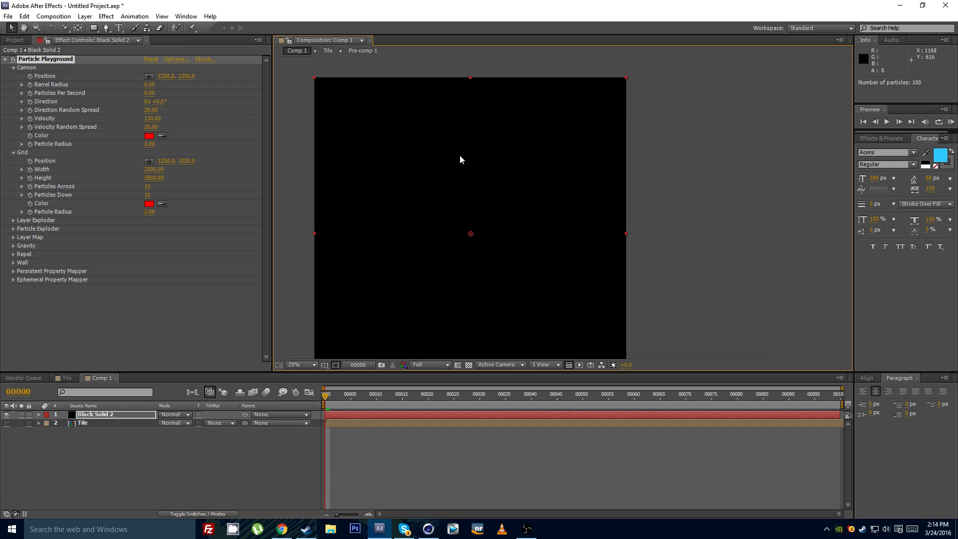
# Step: Use the Tile layer as the Particle Playground's layer map
pyautogui.click(14, 221)
pyautogui.click(13, 221)
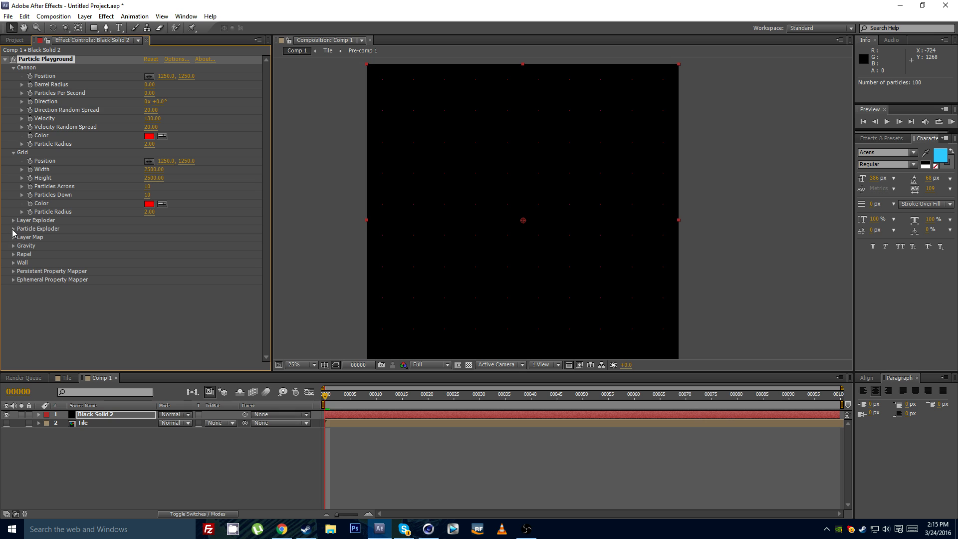
pyautogui.click(14, 237)
pyautogui.moveTo(432, 210); pyautogui.dragTo(413, 201)
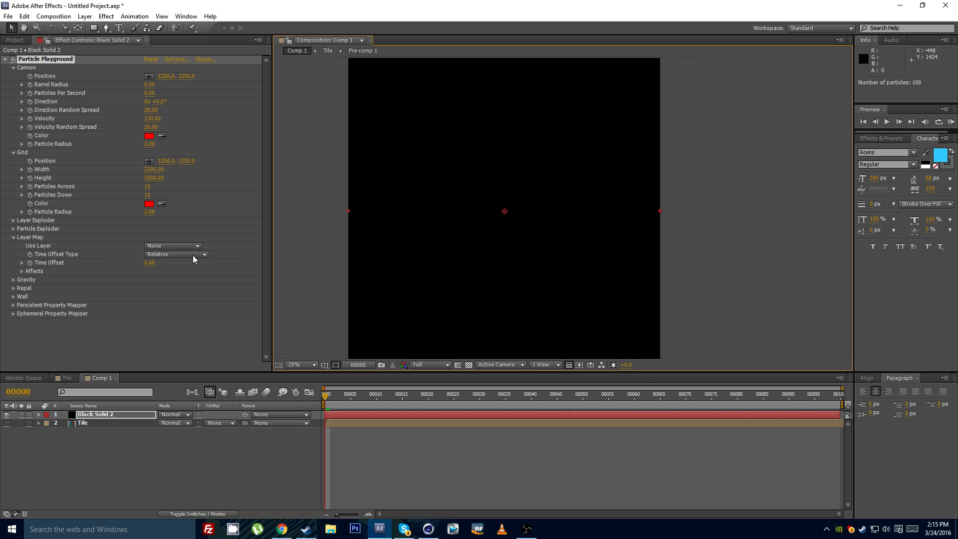
pyautogui.click(171, 246)
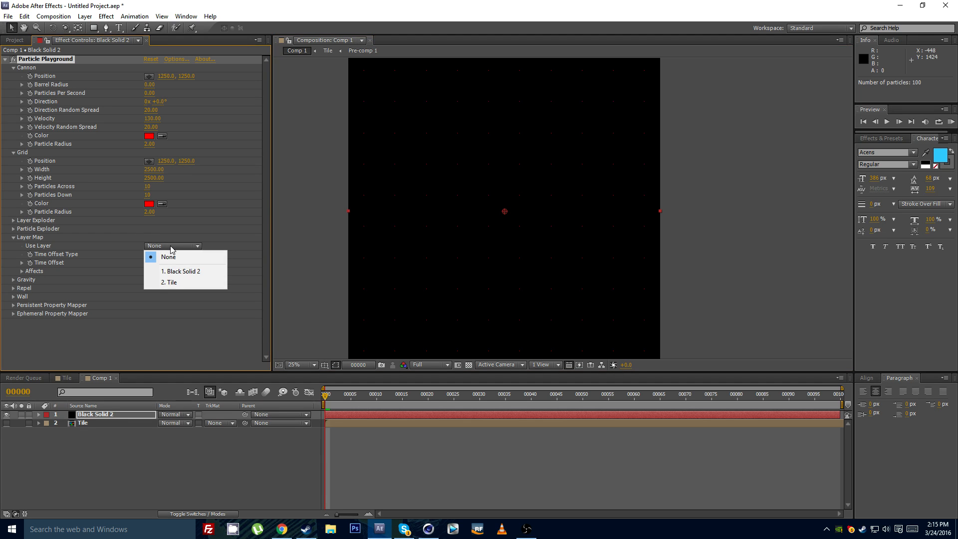
pyautogui.click(178, 282)
pyautogui.moveTo(368, 246); pyautogui.dragTo(342, 286)
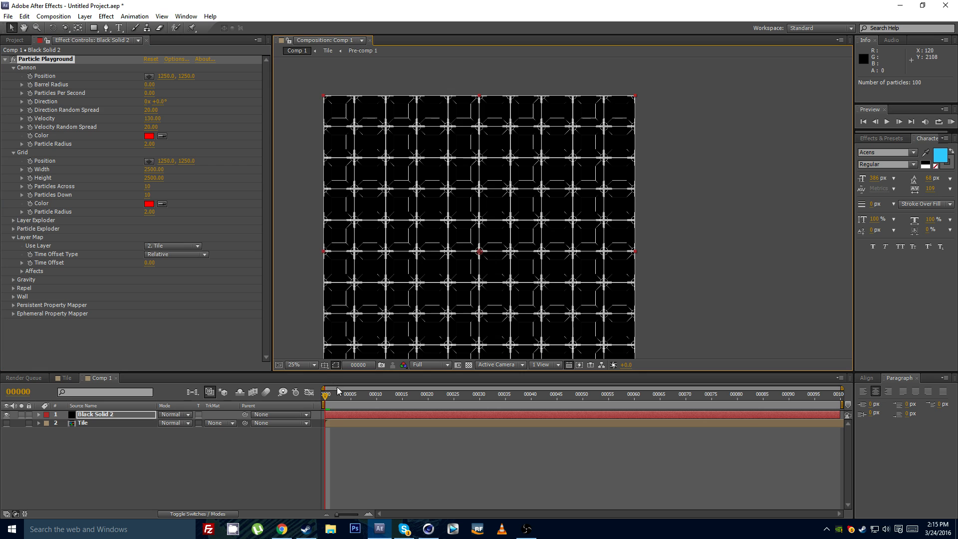
# Step: Scrub the opening frames and examine how the tiled particle grid behaves over time
pyautogui.moveTo(326, 395)
pyautogui.mouseDown()
pyautogui.moveTo(428, 399)
pyautogui.moveTo(326, 400)
pyautogui.mouseUp()
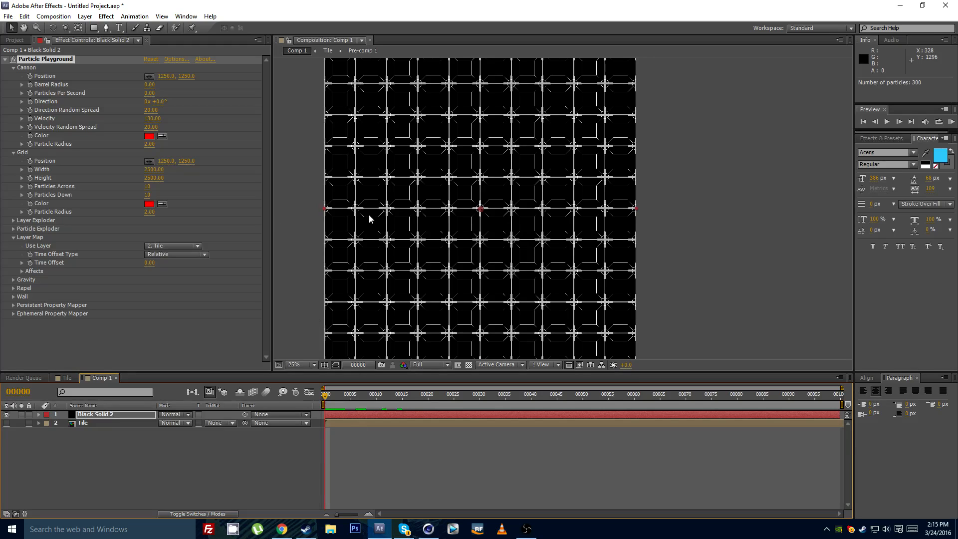
pyautogui.moveTo(375, 216); pyautogui.dragTo(391, 214)
pyautogui.click(61, 191)
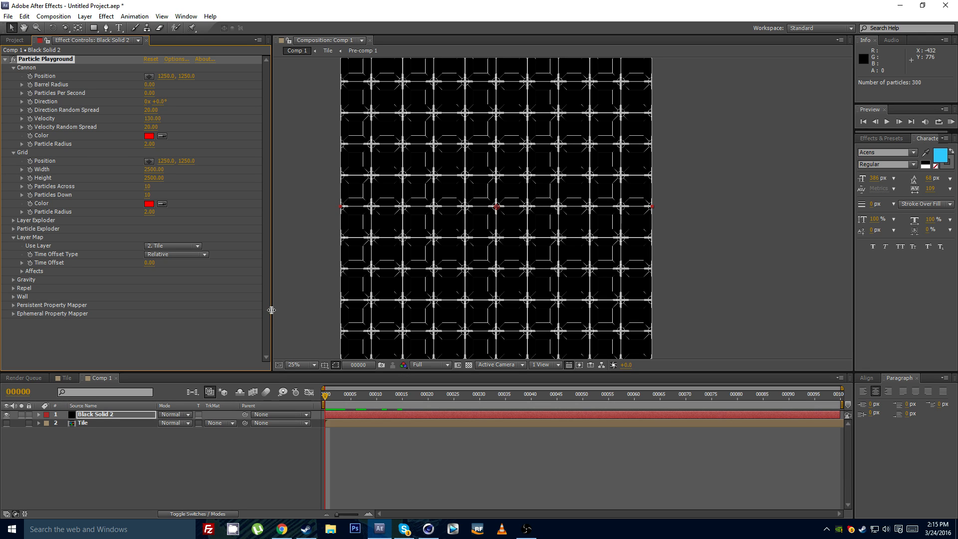
pyautogui.moveTo(384, 227); pyautogui.dragTo(399, 231)
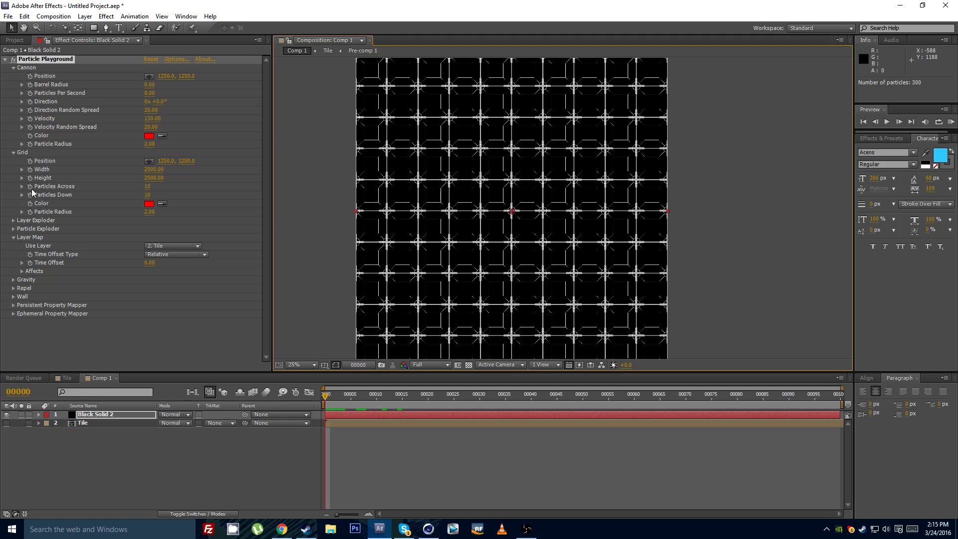
pyautogui.moveTo(388, 106); pyautogui.dragTo(380, 180)
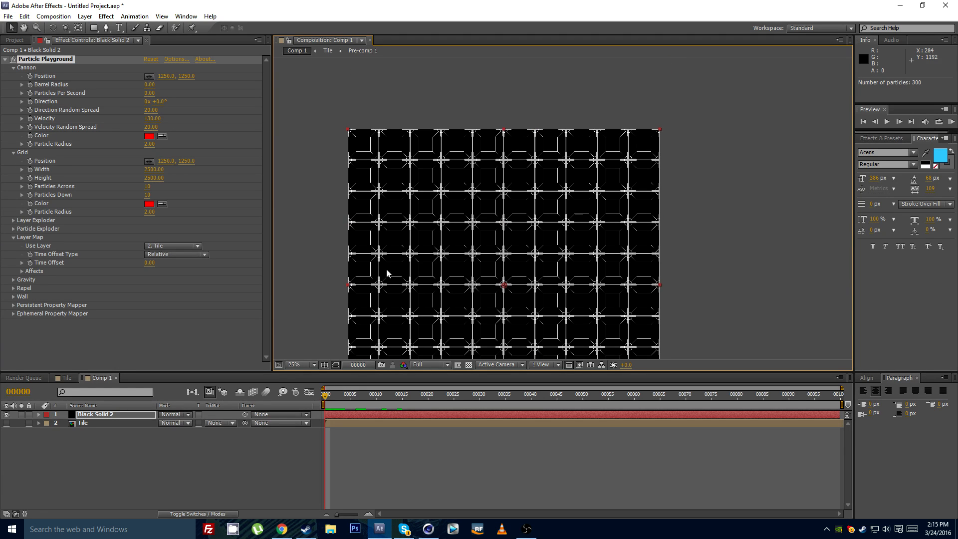
pyautogui.moveTo(387, 273); pyautogui.dragTo(379, 192)
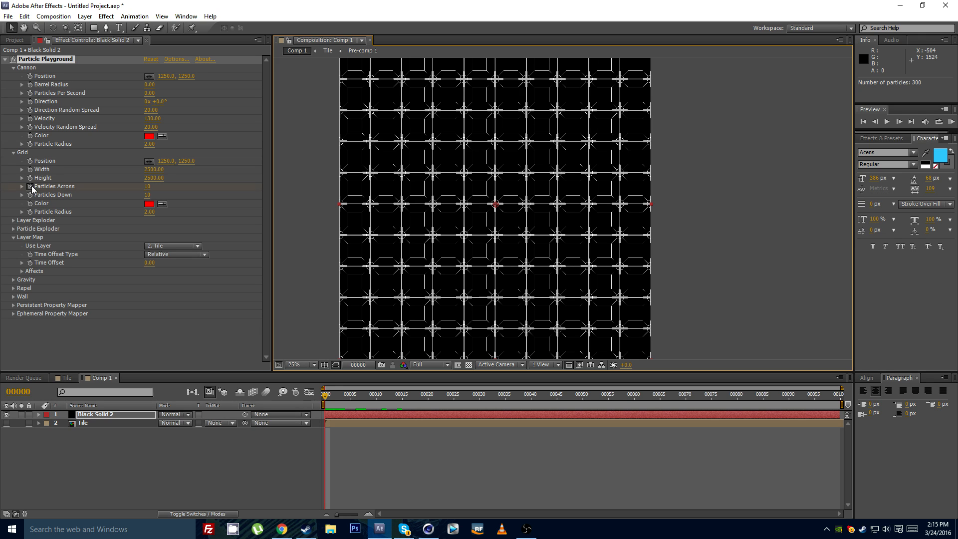
# Step: Keyframe the grid's Particles Across and Particles Down at frame 0, and set both to 0 at frame 1
pyautogui.click(30, 186)
pyautogui.click(30, 195)
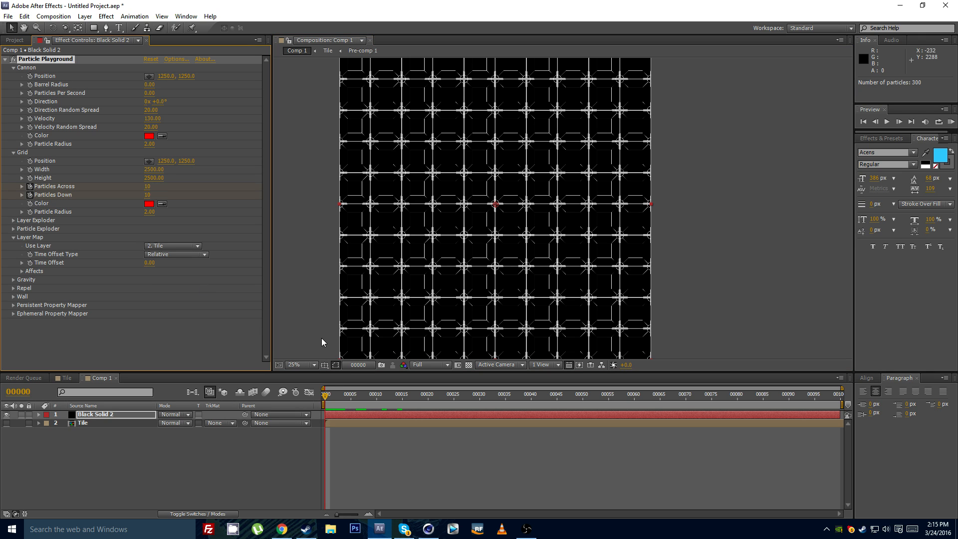
pyautogui.click(328, 396)
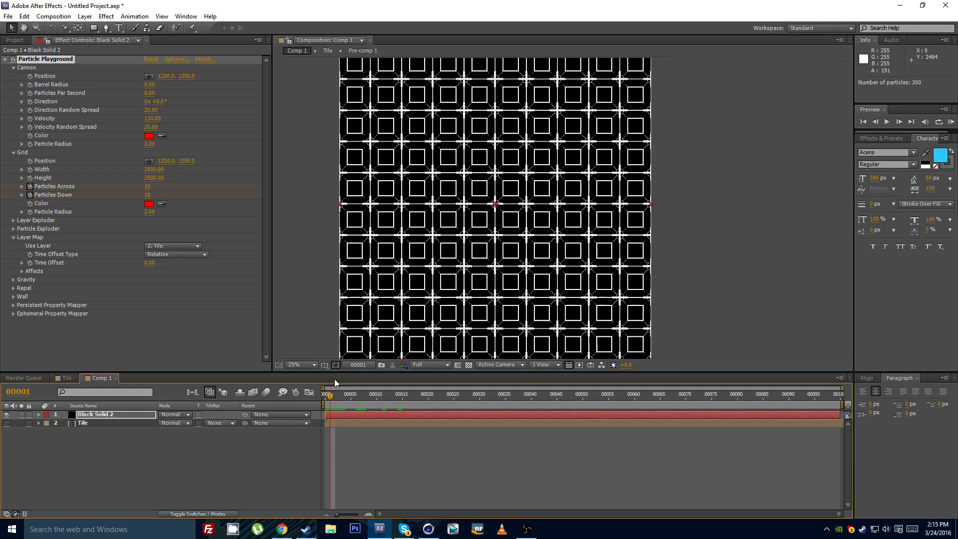
pyautogui.click(150, 186)
pyautogui.write('0')
pyautogui.press('Return')
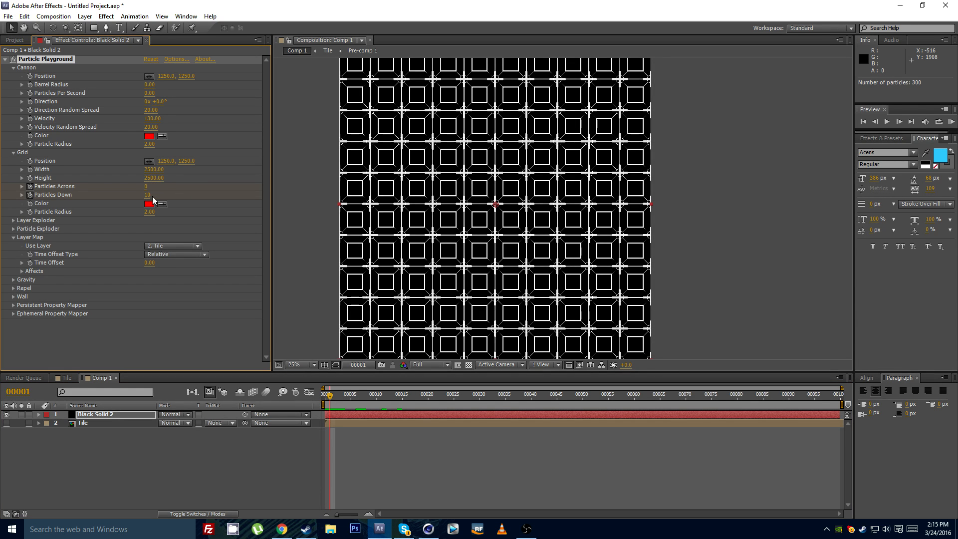
pyautogui.click(149, 195)
pyautogui.write('0')
pyautogui.press('Return')
pyautogui.click(351, 442)
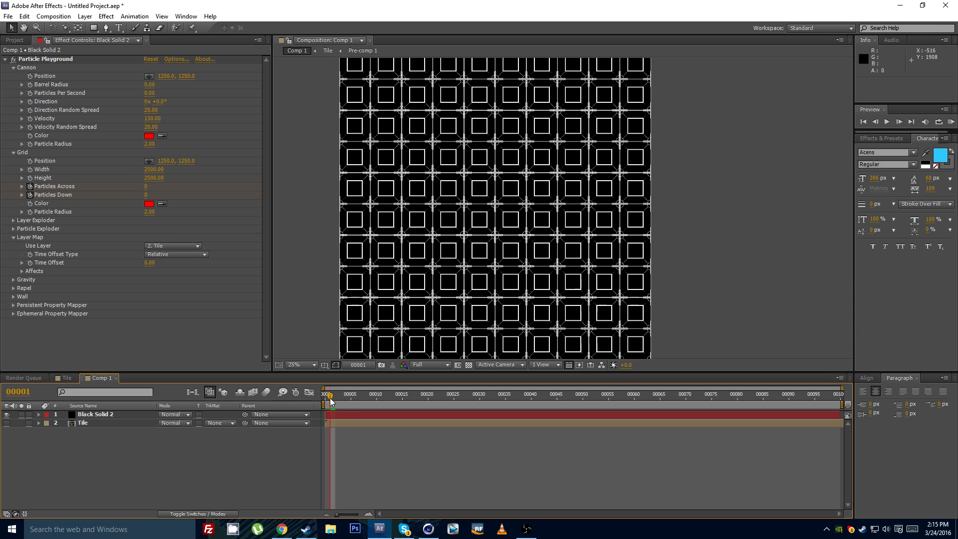
# Step: Preview the tiled animation, stop at frame 34, and set the Particle Playground's gravity force to 0
pyautogui.press('space')
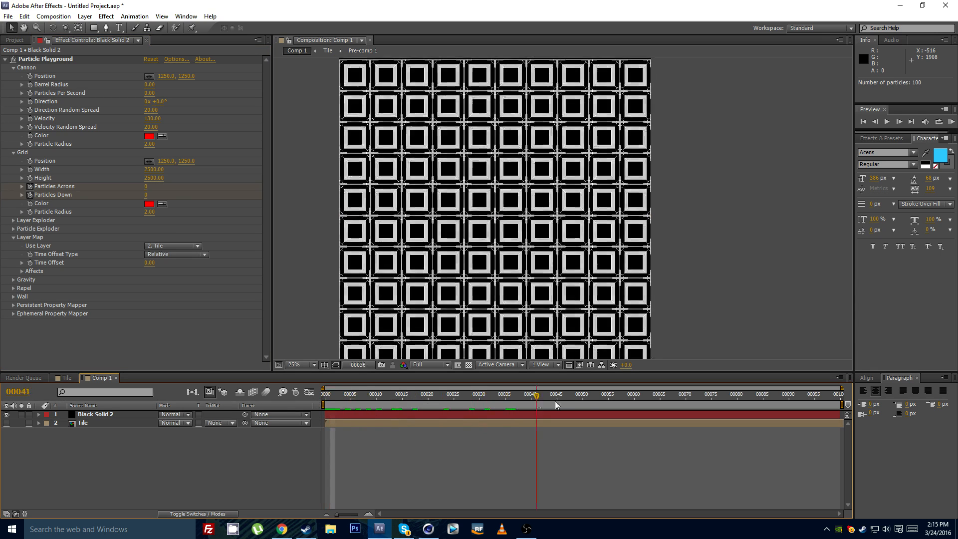
pyautogui.click(501, 395)
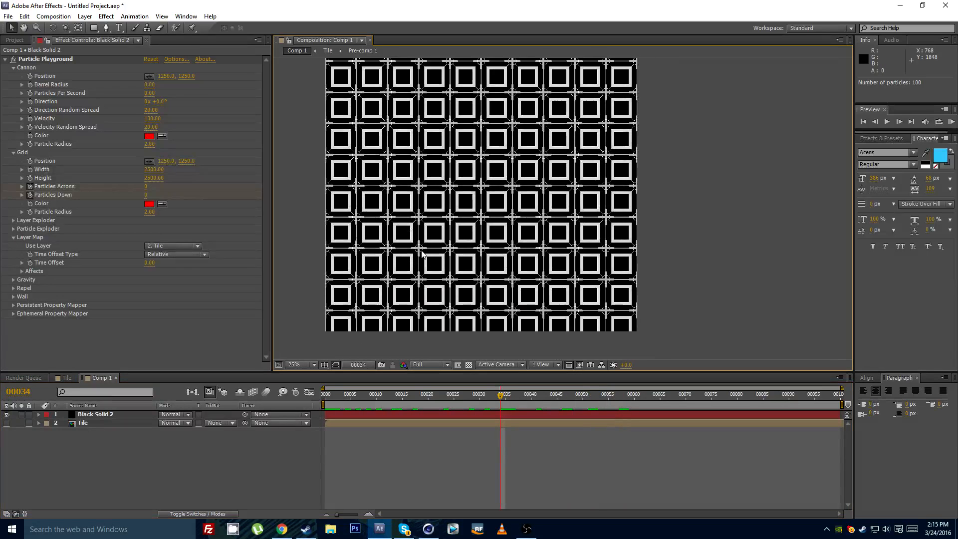
pyautogui.click(13, 280)
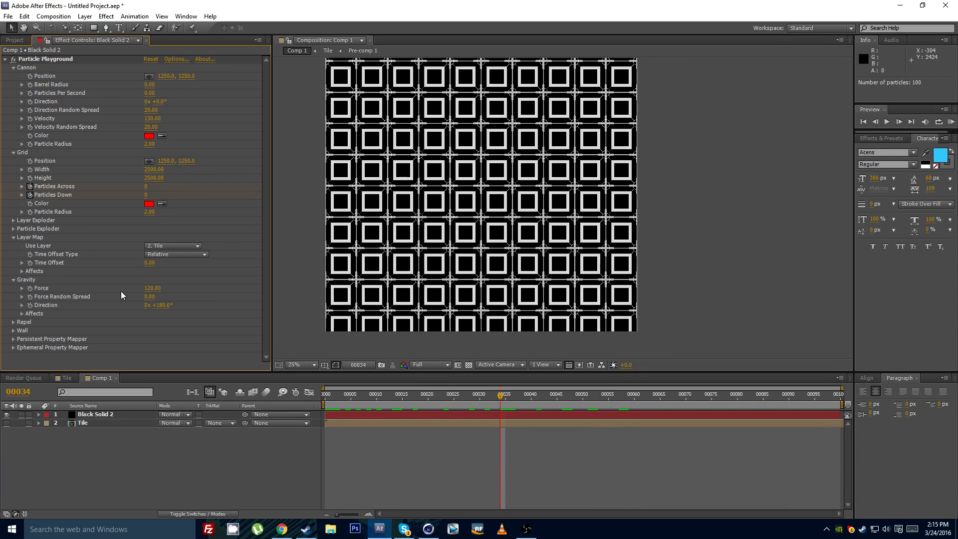
pyautogui.click(156, 289)
pyautogui.write('0')
pyautogui.click(181, 297)
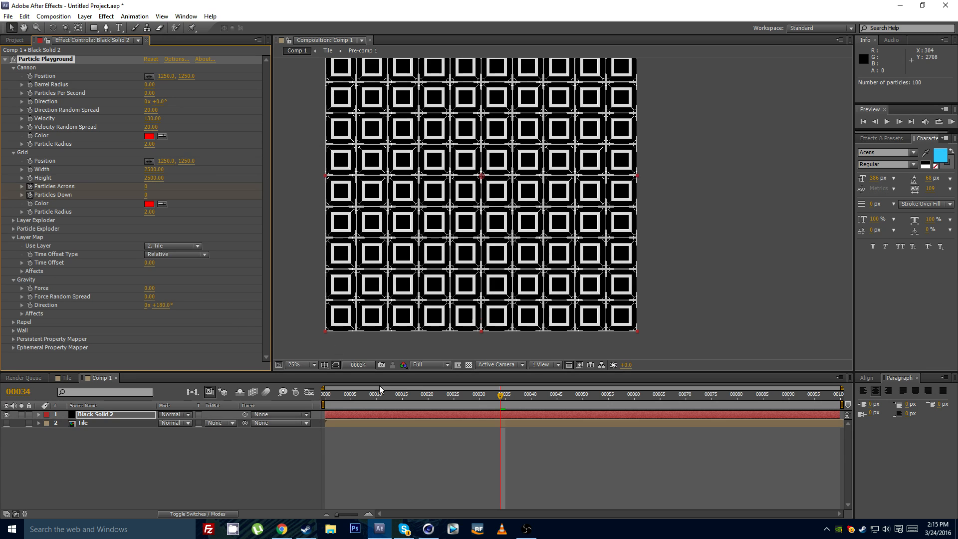
# Step: Set the layer map's Time Offset Type to Relative Random with a Random Time Max of 2
pyautogui.moveTo(381, 399); pyautogui.dragTo(706, 407)
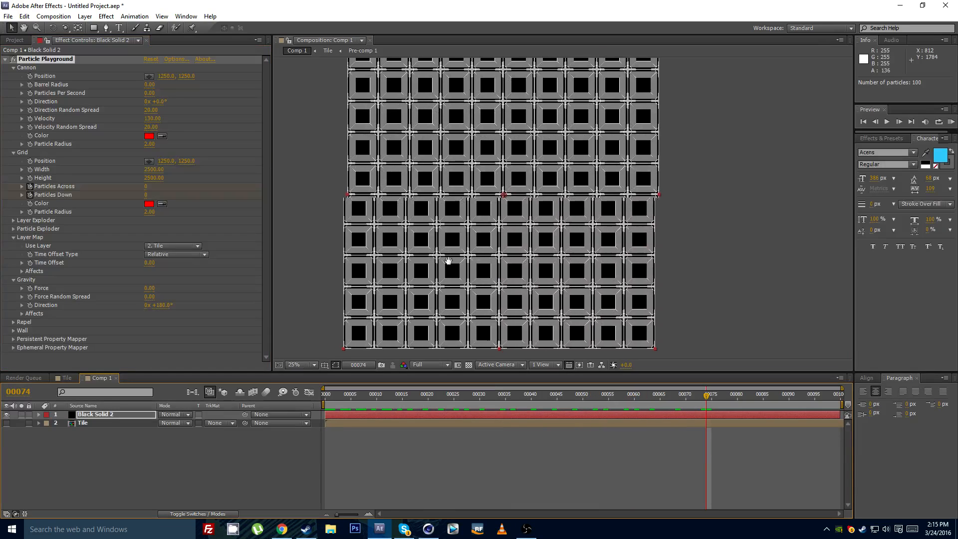
pyautogui.moveTo(503, 404); pyautogui.dragTo(557, 404)
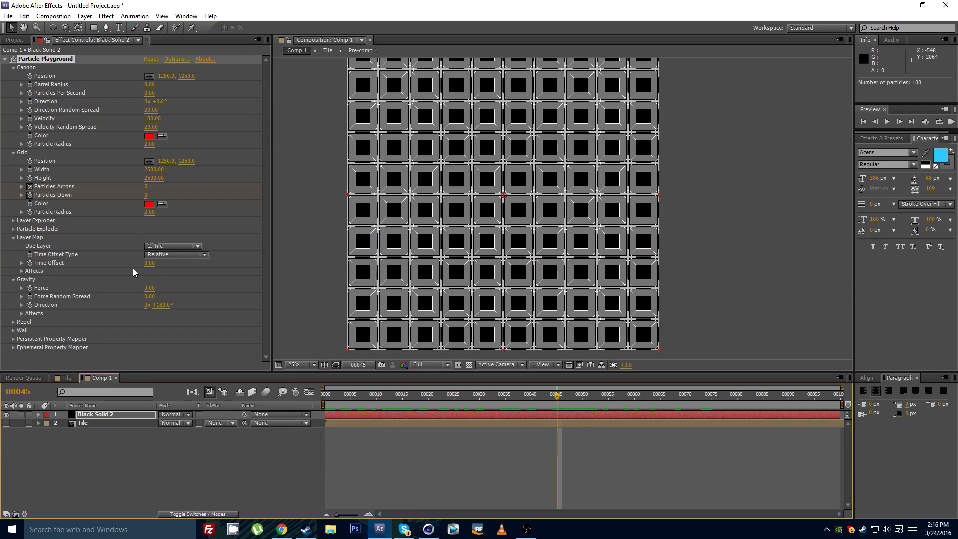
pyautogui.click(165, 254)
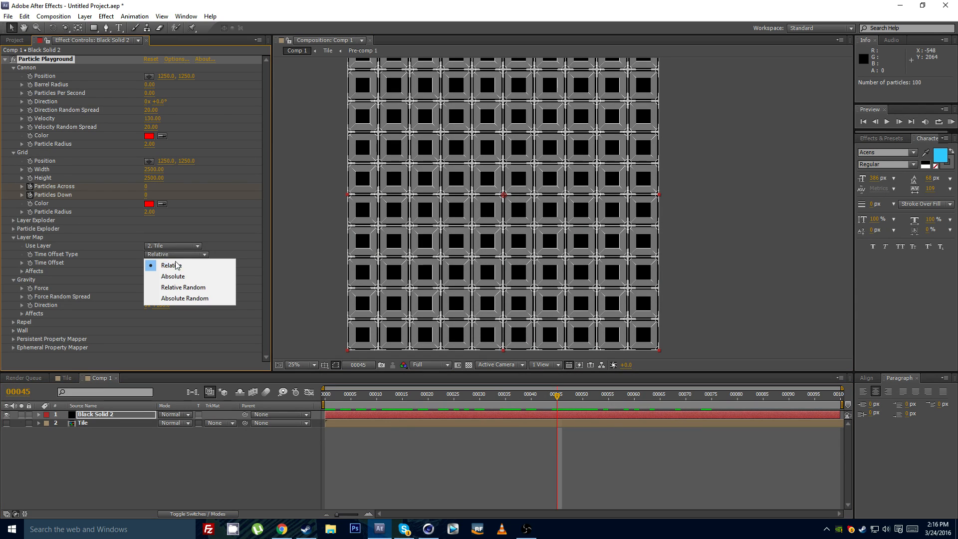
pyautogui.click(201, 288)
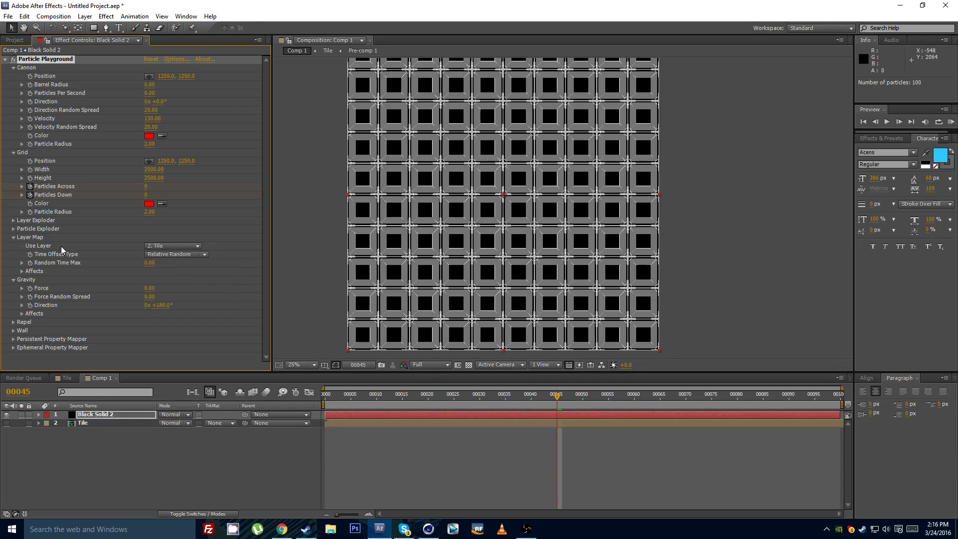
pyautogui.click(149, 262)
pyautogui.write('2')
pyautogui.press('Return')
# Step: Preview the Comp 1 grid from the start and check the random timing of the tiles
pyautogui.moveTo(492, 399); pyautogui.dragTo(313, 402)
pyautogui.scroll(-1, 466, 237)
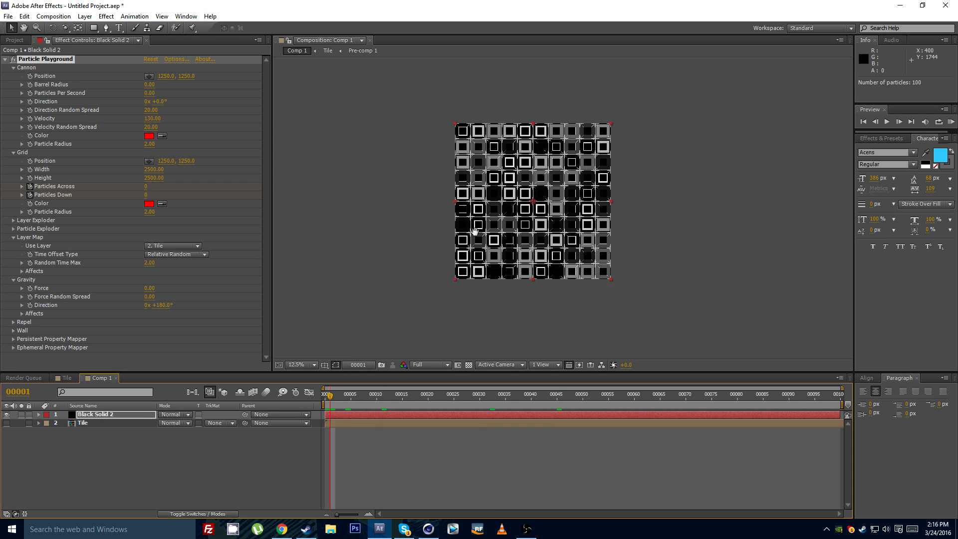
pyautogui.press('KP_0')
pyautogui.press('.')
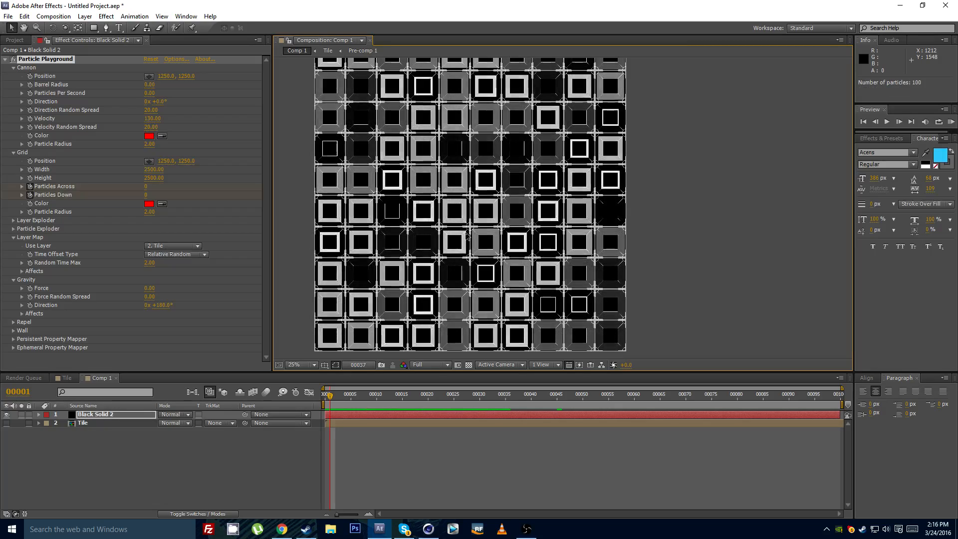
pyautogui.press('space')
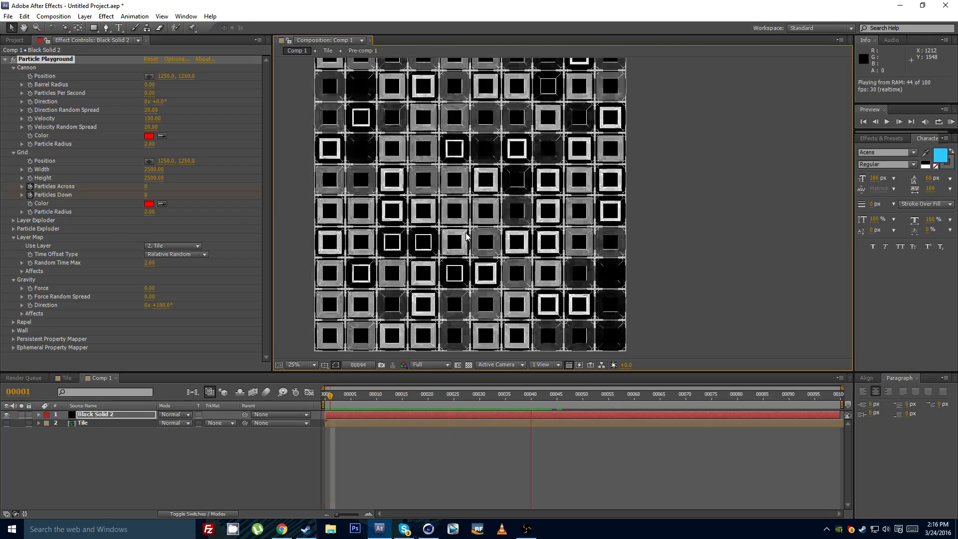
pyautogui.press('space')
# Step: Add a white ellipse to the centre of the Tile composition and scale it to 36%
pyautogui.click(66, 378)
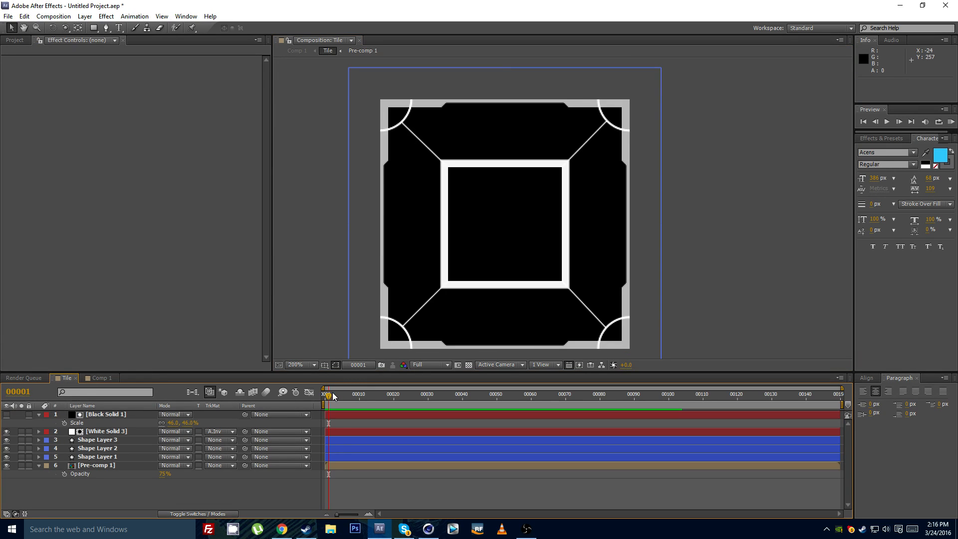
pyautogui.moveTo(332, 392); pyautogui.dragTo(476, 394)
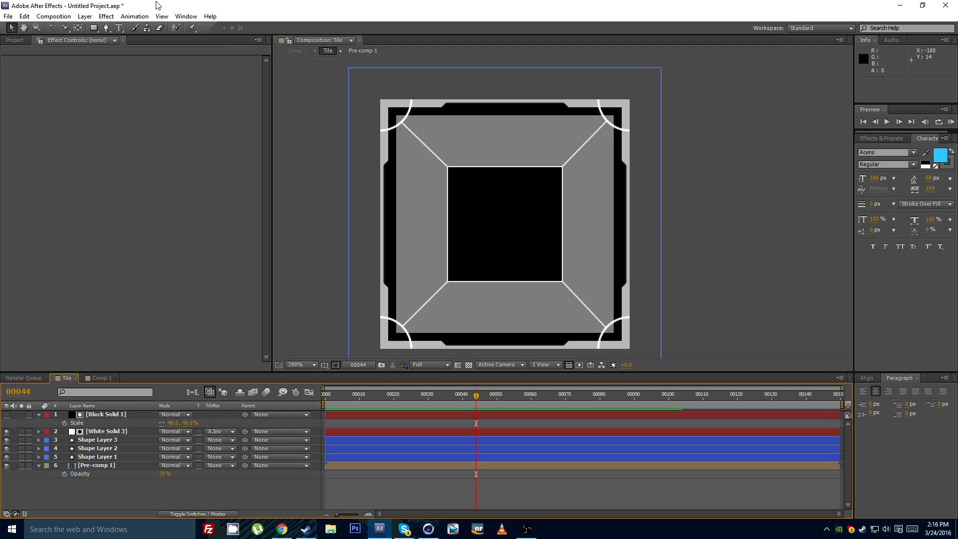
pyautogui.moveTo(93, 30)
pyautogui.mouseDown()
pyautogui.moveTo(148, 49)
pyautogui.moveTo(135, 55)
pyautogui.mouseUp()
pyautogui.doubleClick(93, 27)
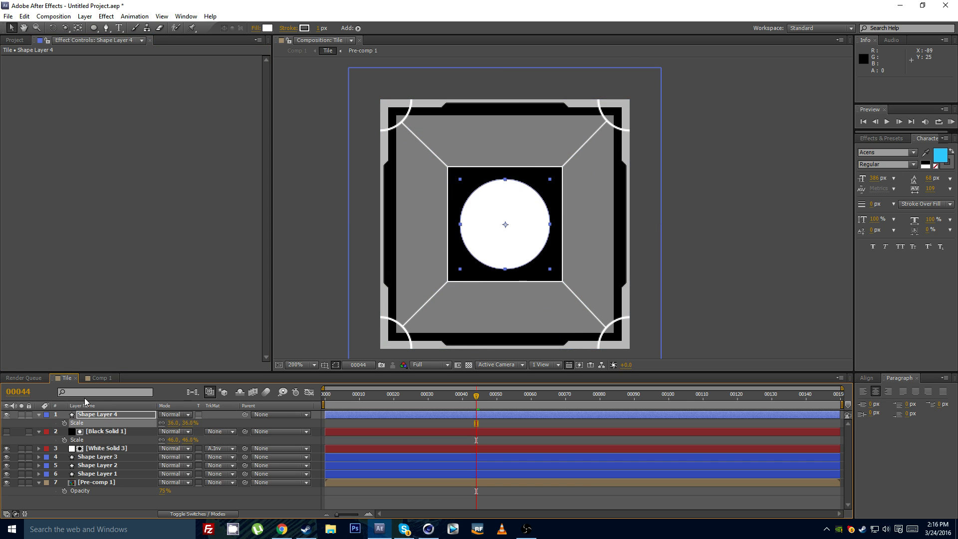
# Step: Examine how the ellipse repeats across the particle grid in Comp 1 at different frames
pyautogui.click(89, 379)
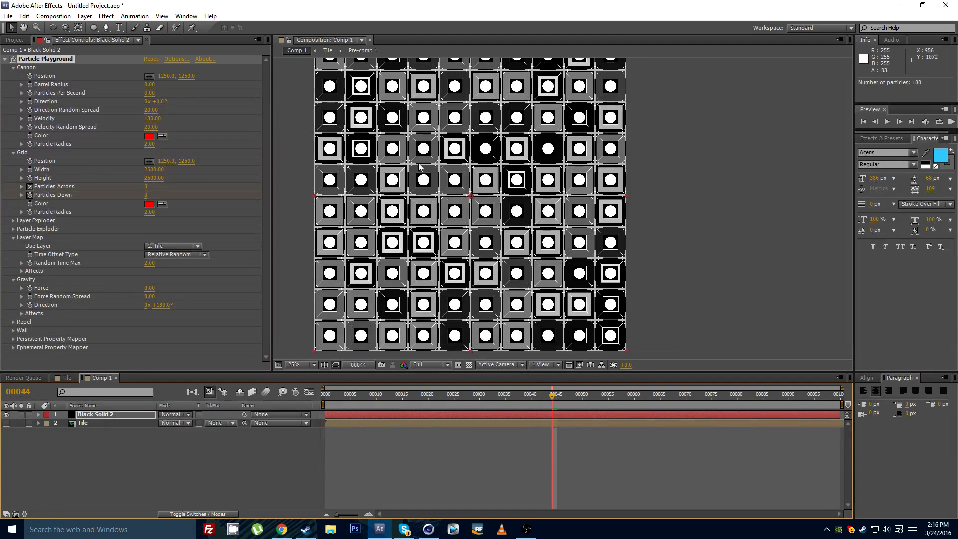
pyautogui.moveTo(420, 166); pyautogui.dragTo(451, 189)
pyautogui.moveTo(371, 271); pyautogui.dragTo(340, 254)
pyautogui.moveTo(487, 395); pyautogui.dragTo(503, 410)
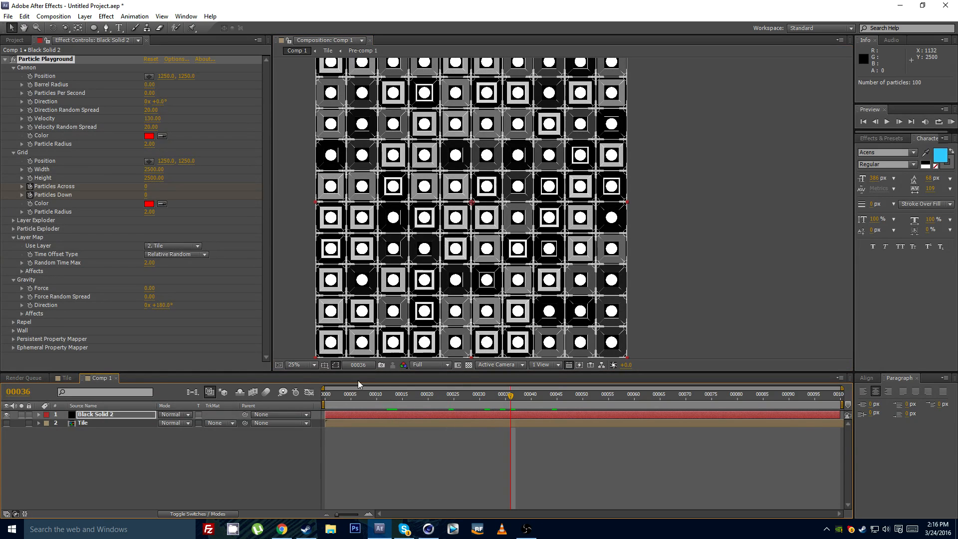
# Step: Delete the ellipse's shape layer from the Tile composition
pyautogui.click(66, 377)
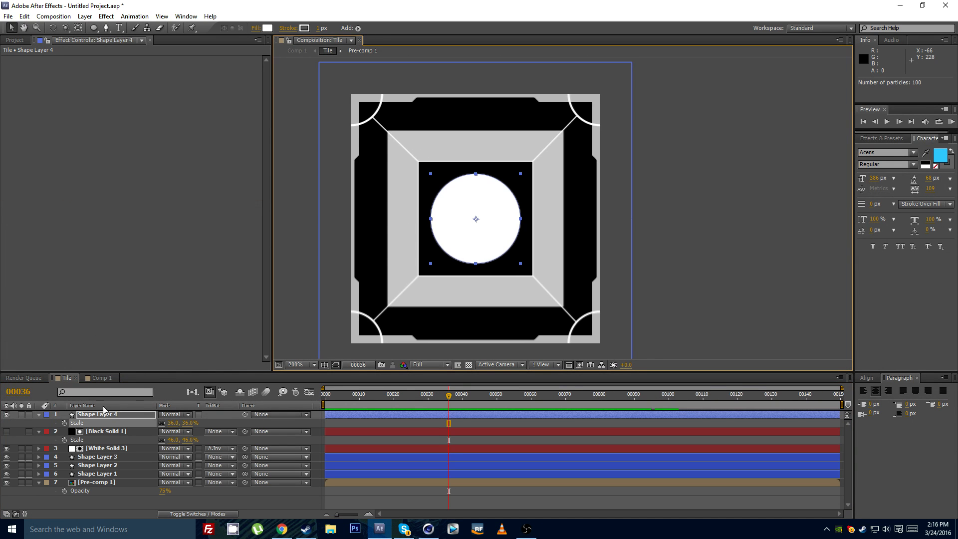
pyautogui.click(96, 416)
pyautogui.press('Delete')
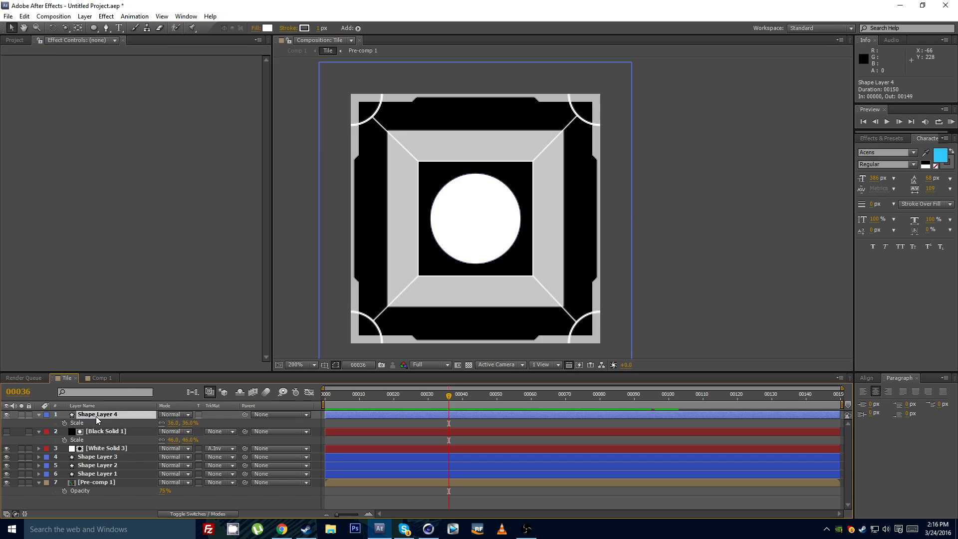
# Step: Return to Comp 1 and create a new composition sized 1920 x 1080 px
pyautogui.click(95, 378)
pyautogui.moveTo(428, 201)
pyautogui.mouseDown()
pyautogui.moveTo(455, 216)
pyautogui.moveTo(439, 216)
pyautogui.mouseUp()
pyautogui.scroll(-1, 461, 219)
pyautogui.click(464, 441)
pyautogui.click(53, 16)
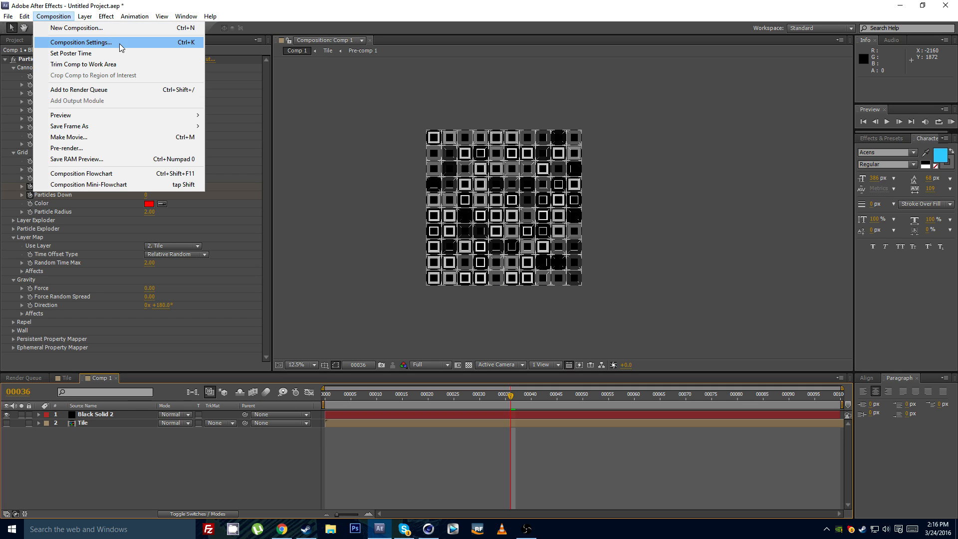
pyautogui.click(105, 44)
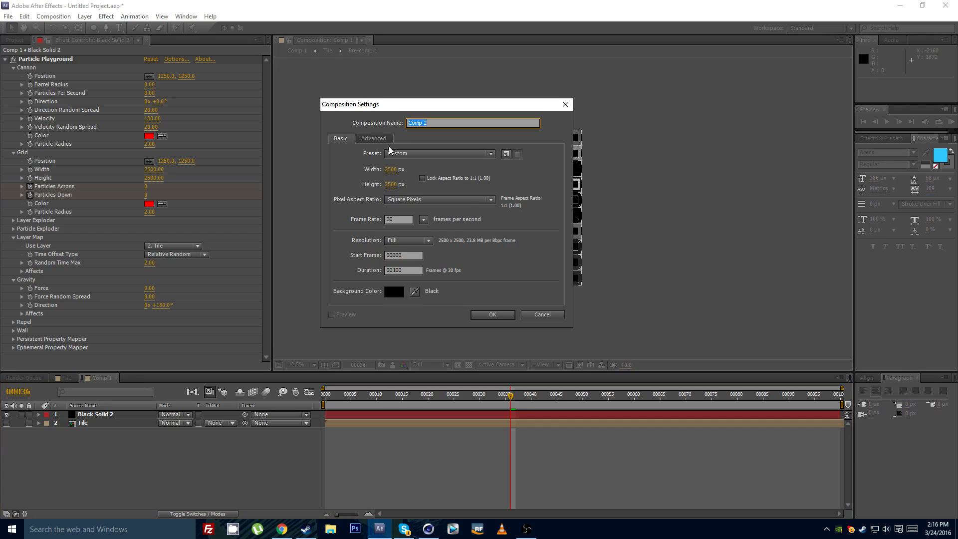
pyautogui.click(400, 169)
pyautogui.write('1920')
pyautogui.press('Tab')
pyautogui.write('1080')
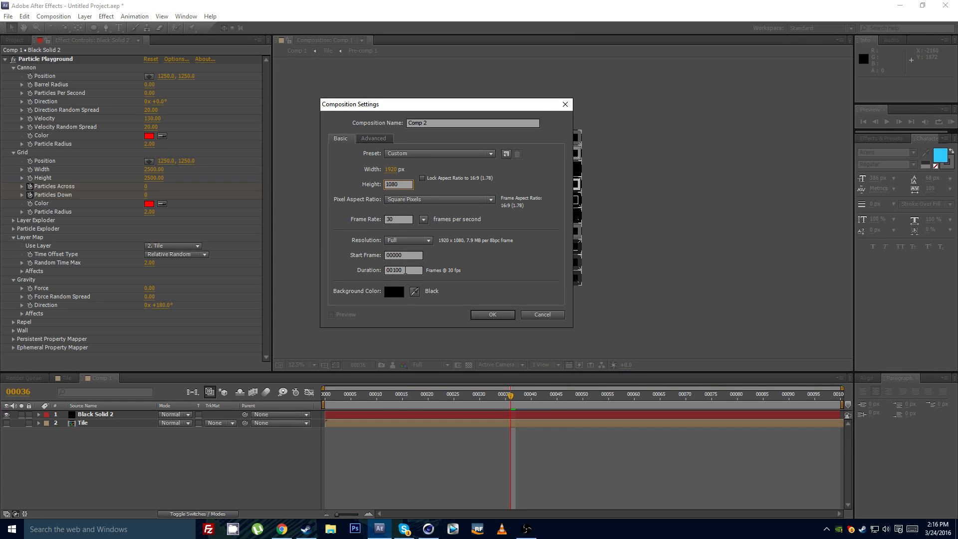
pyautogui.click(492, 315)
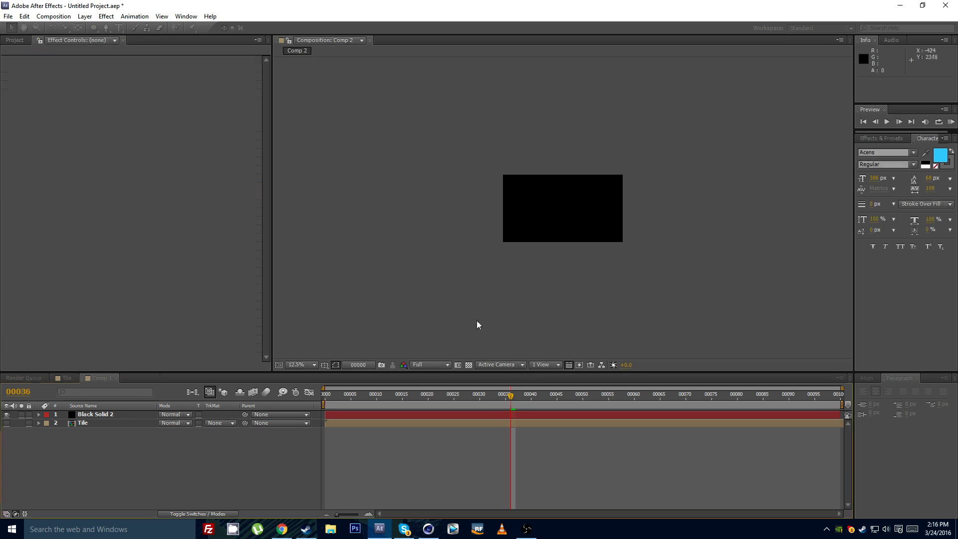
# Step: Rename the Comp 1 composition as Grid
pyautogui.click(15, 41)
pyautogui.scroll(1, 544, 209)
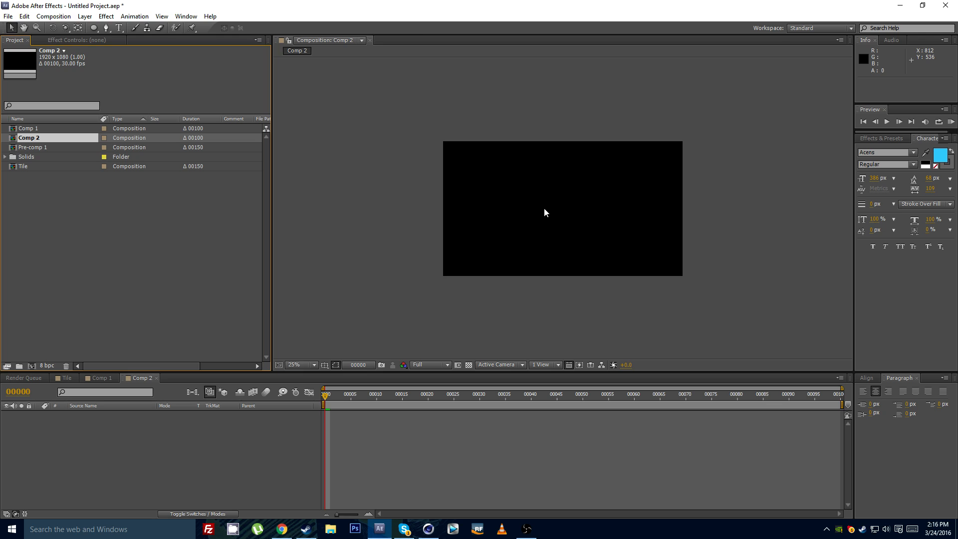
pyautogui.moveTo(514, 200); pyautogui.dragTo(473, 200)
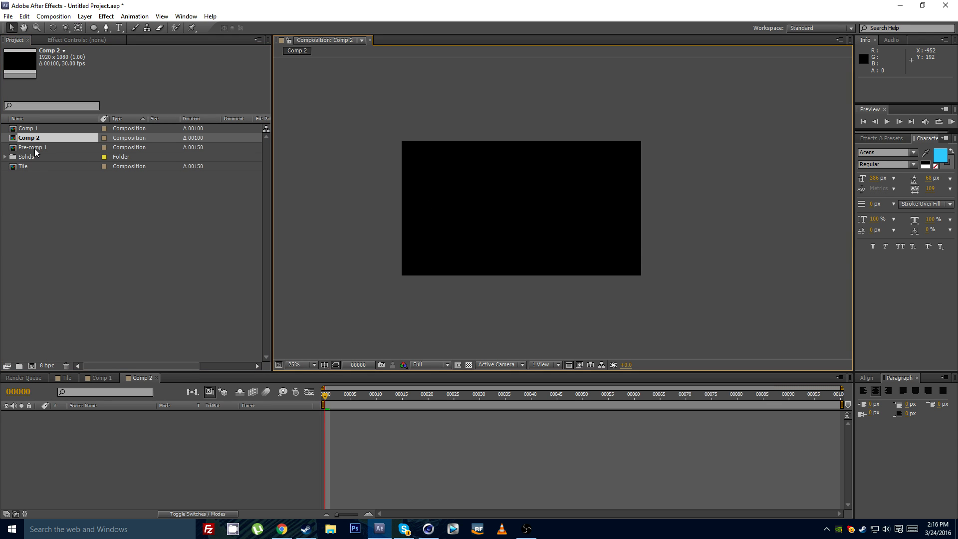
pyautogui.click(114, 378)
pyautogui.click(53, 16)
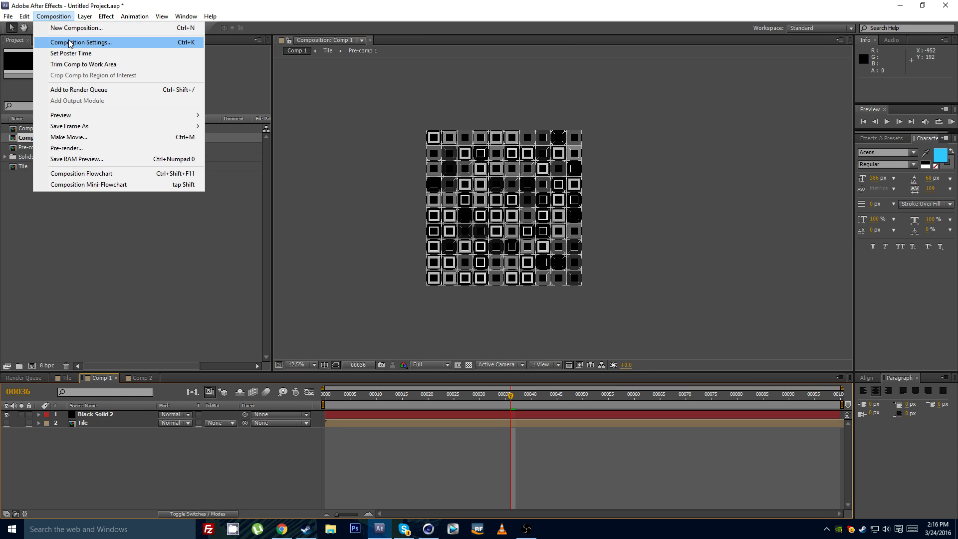
pyautogui.click(55, 40)
pyautogui.write('Grid')
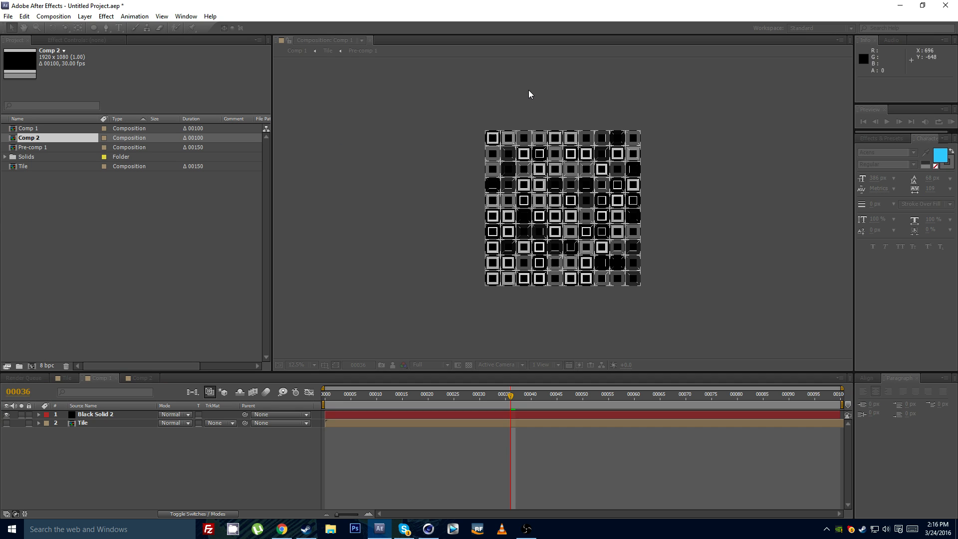
pyautogui.press('Return')
# Step: Rename the Comp 2 composition as Render
pyautogui.click(132, 378)
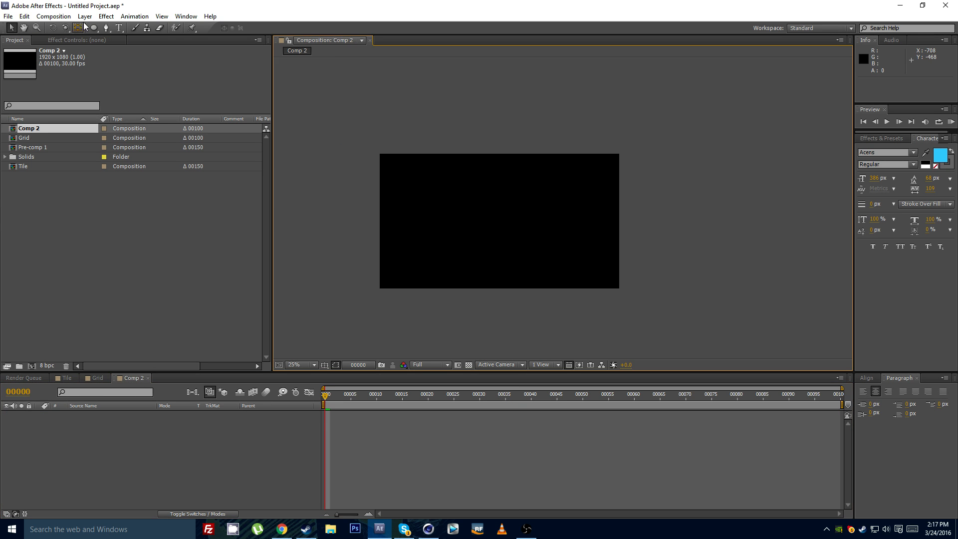
pyautogui.click(53, 16)
pyautogui.click(60, 39)
pyautogui.write('Ren')
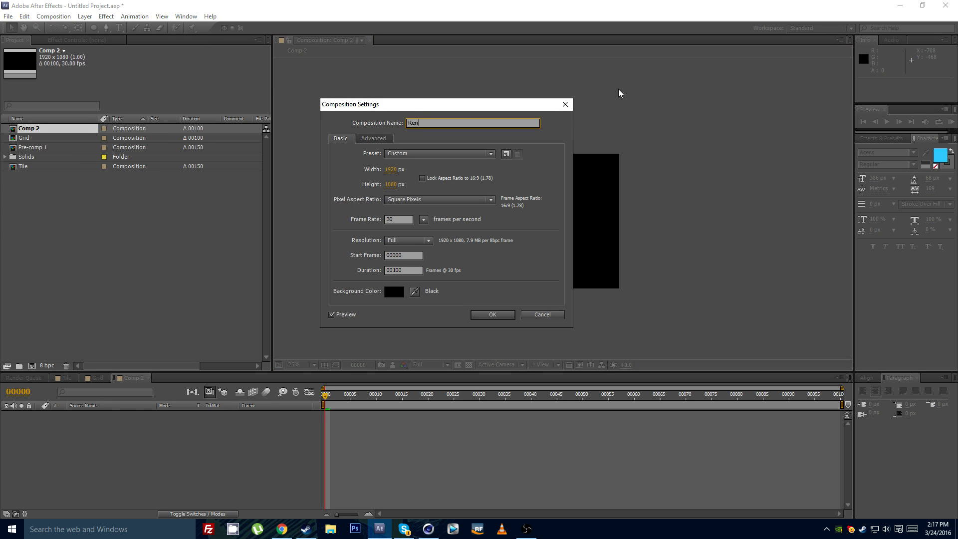
pyautogui.write('der')
pyautogui.press('Return')
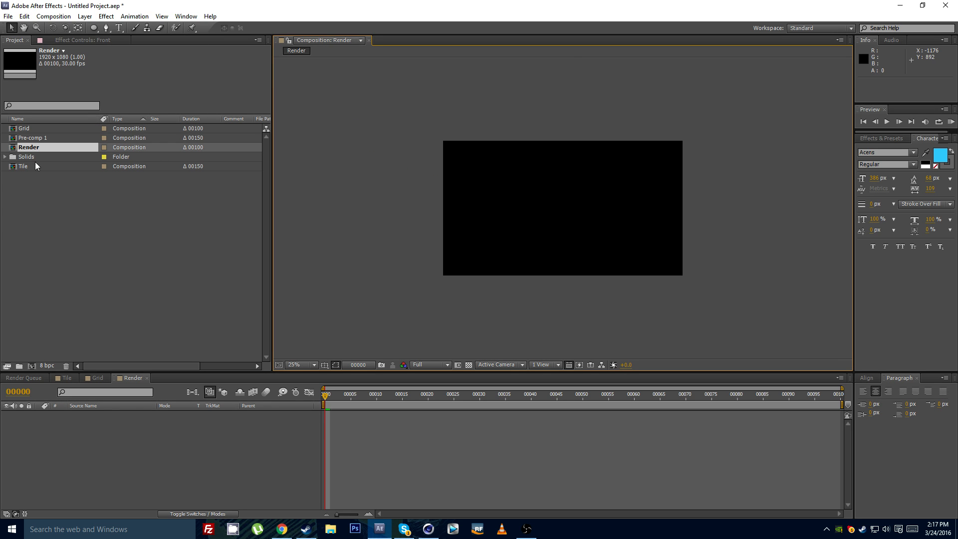
# Step: Place the Grid composition in the Render composition and make it a 3D layer
pyautogui.moveTo(29, 128); pyautogui.dragTo(137, 439)
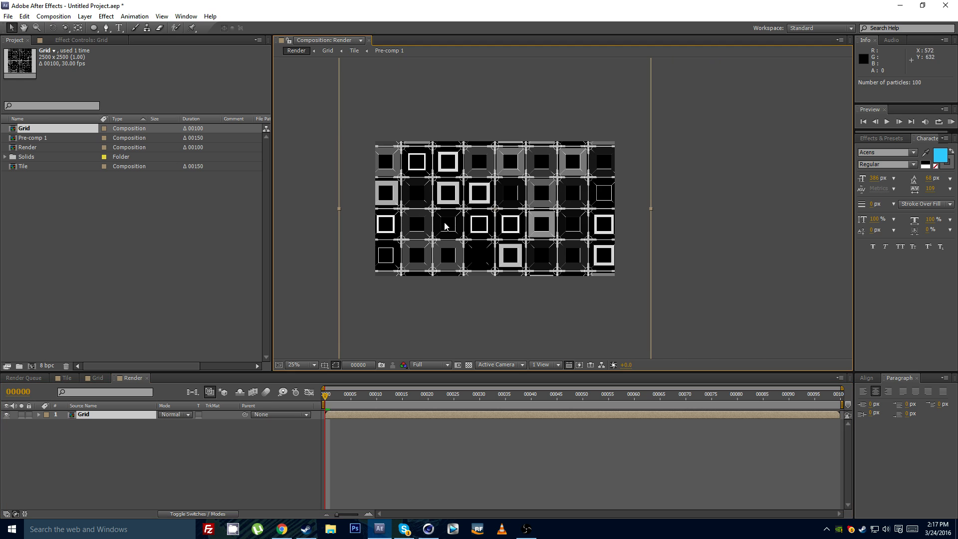
pyautogui.press('F4')
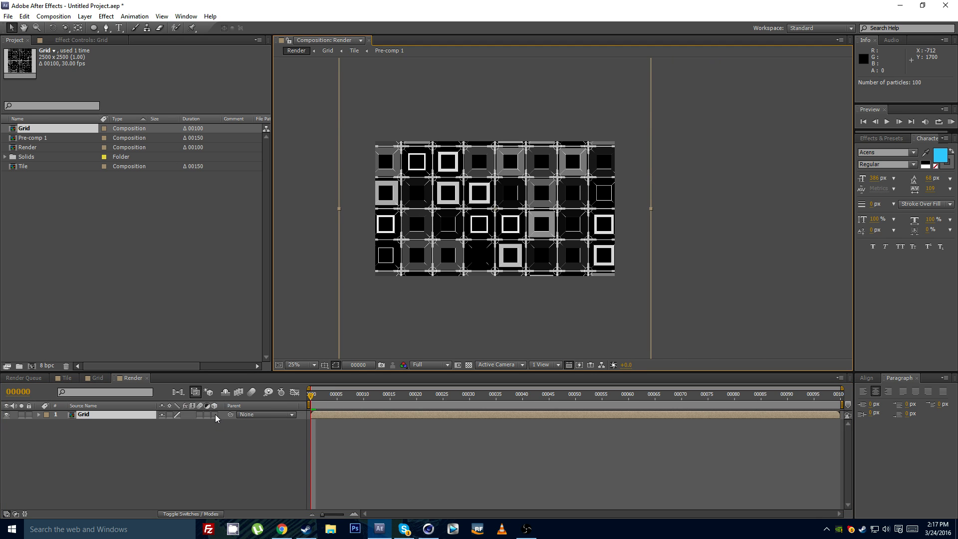
pyautogui.click(215, 414)
# Step: Rotate the Grid layer about its X axis to lie flat as a floor and lower it to position 960, 856, 0
pyautogui.press('w')
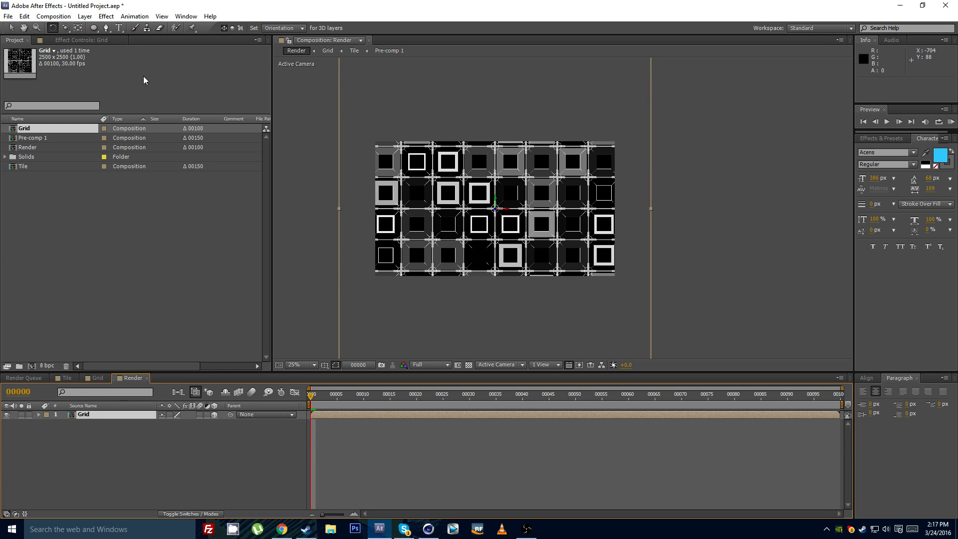
pyautogui.scroll(2, 507, 208)
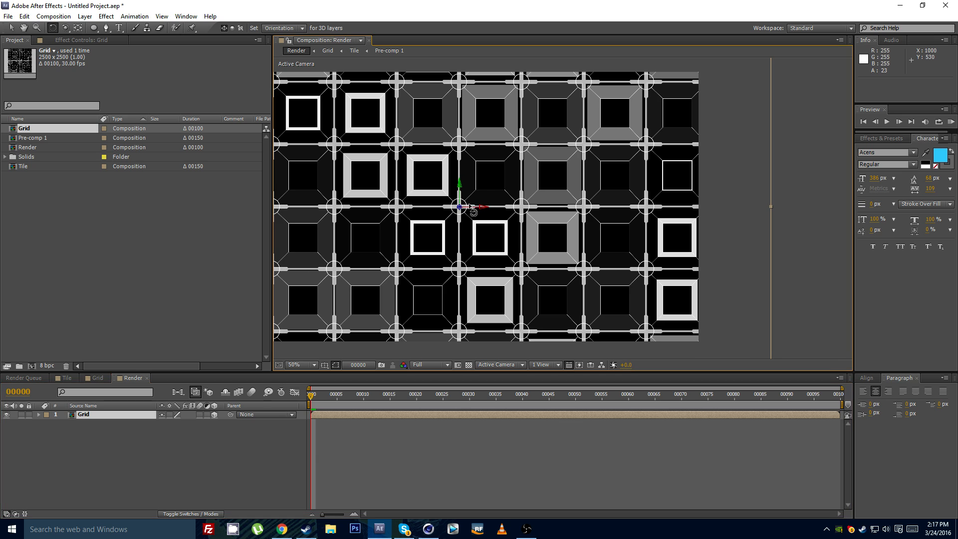
pyautogui.scroll(-2, 543, 212)
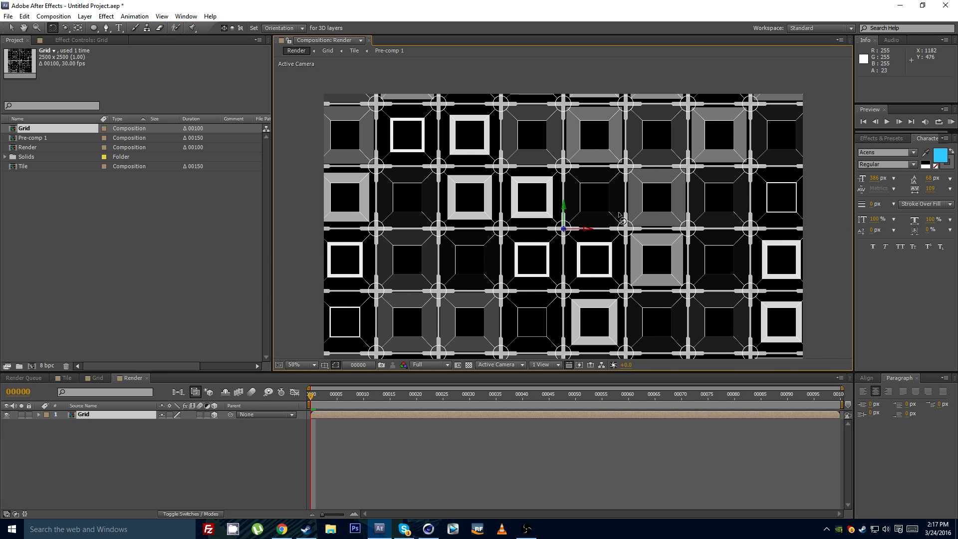
pyautogui.moveTo(544, 209); pyautogui.dragTo(498, 220)
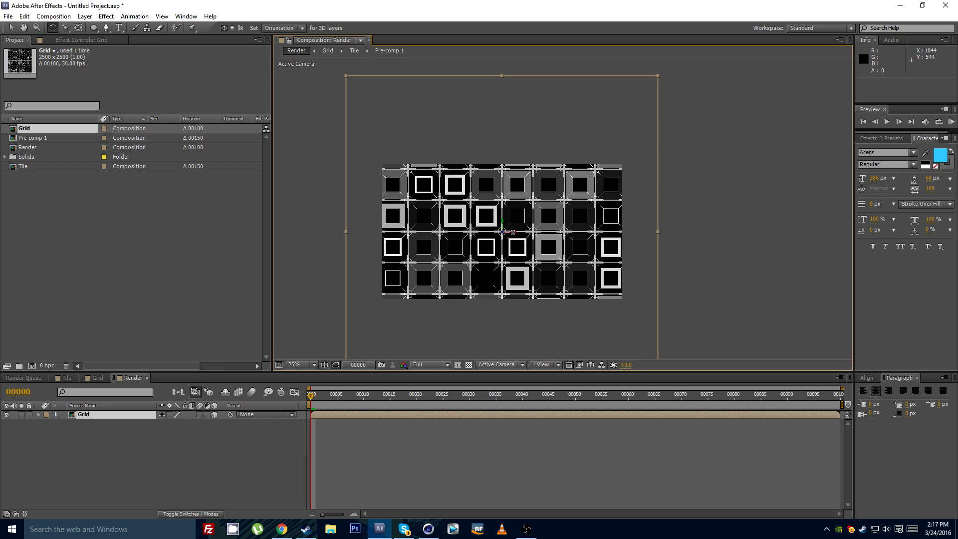
pyautogui.click(513, 232)
pyautogui.moveTo(513, 232); pyautogui.dragTo(506, 267)
pyautogui.press('v')
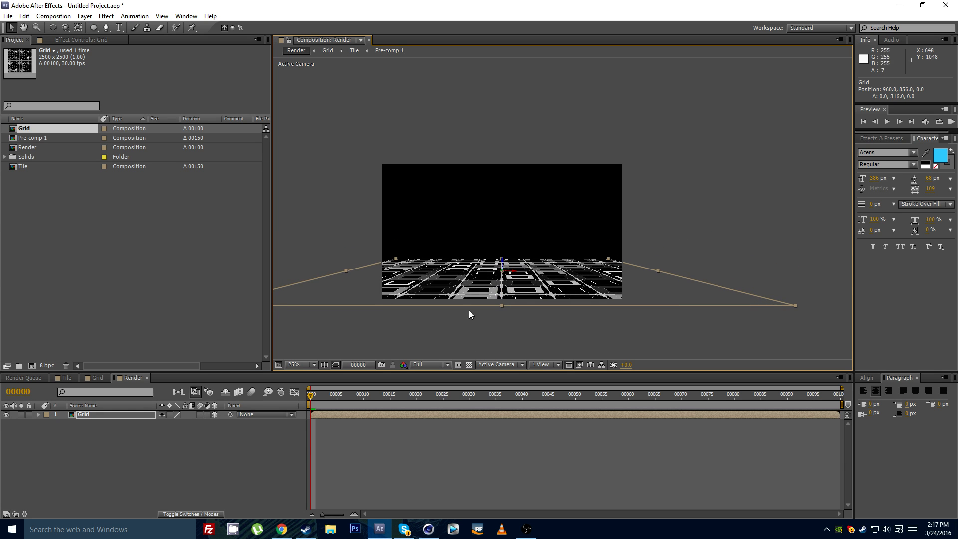
pyautogui.click(464, 442)
pyautogui.scroll(2, 442, 271)
pyautogui.moveTo(442, 270); pyautogui.dragTo(538, 247)
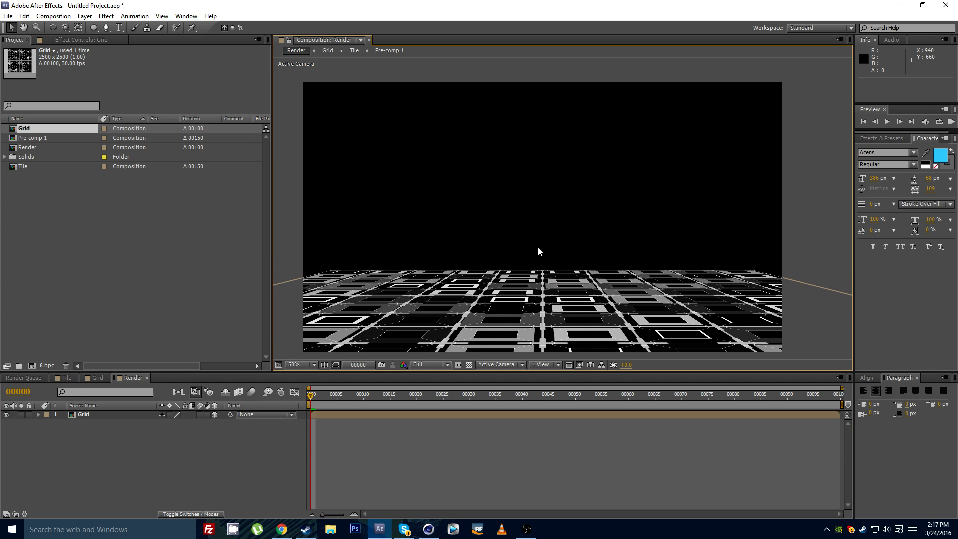
# Step: Add a two-node camera with a 75° angle of view to the Render composition
pyautogui.click(54, 17)
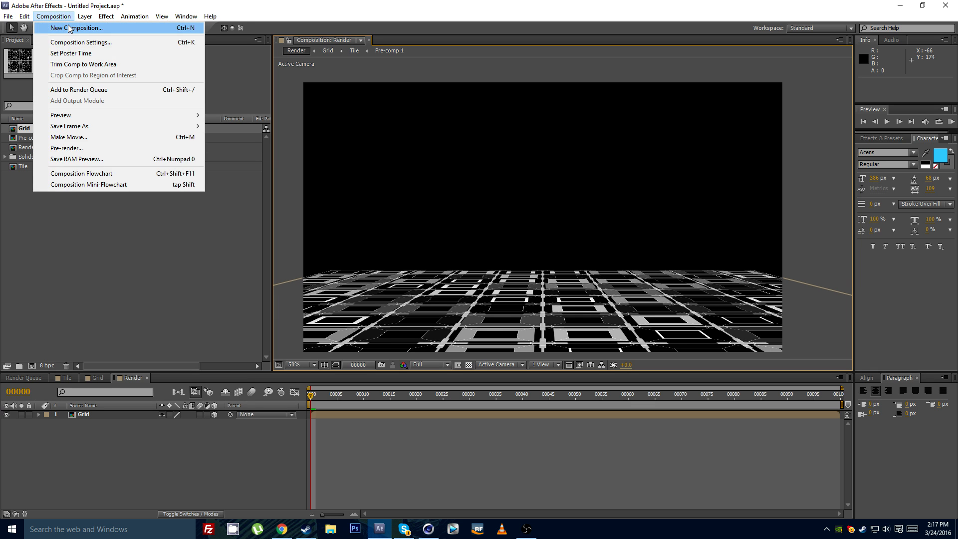
pyautogui.click(85, 10)
pyautogui.click(86, 17)
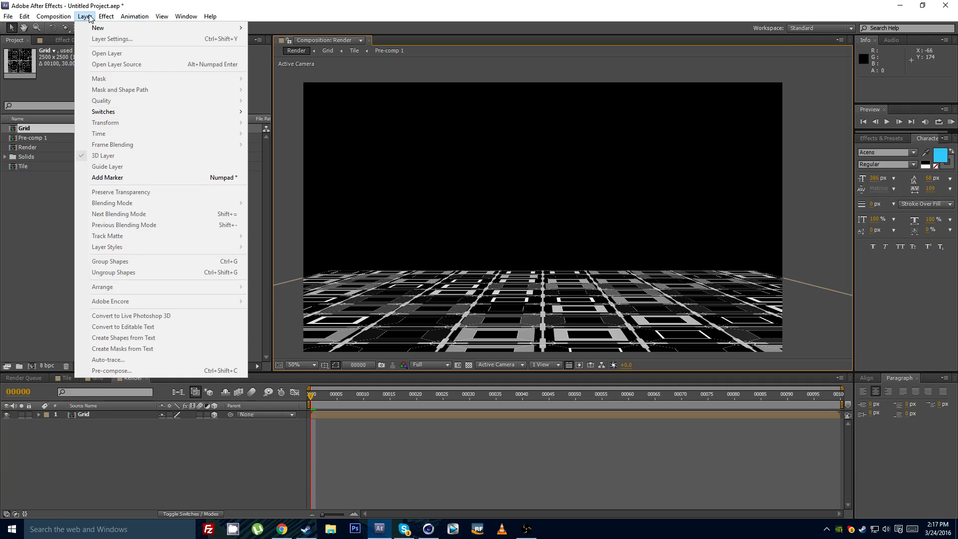
pyautogui.moveTo(100, 28)
pyautogui.click(304, 61)
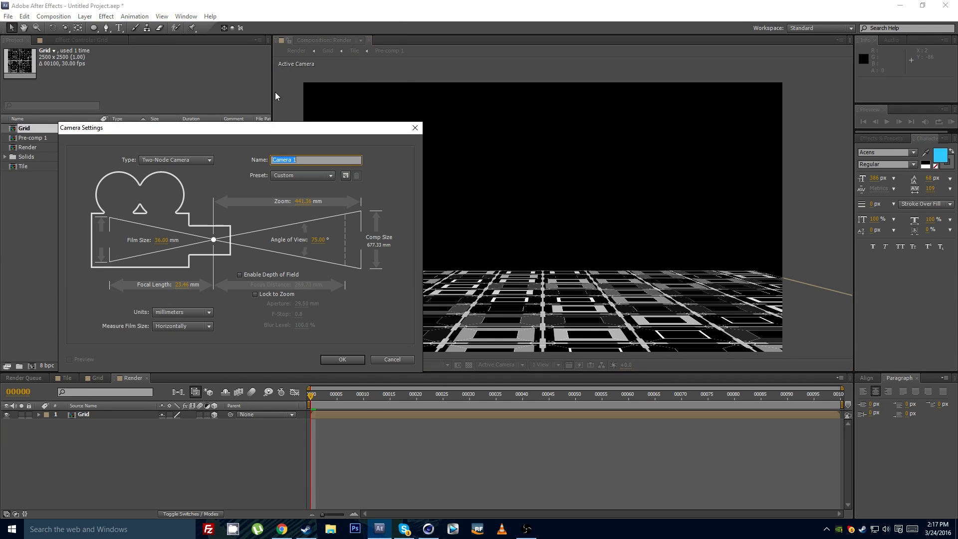
pyautogui.click(322, 240)
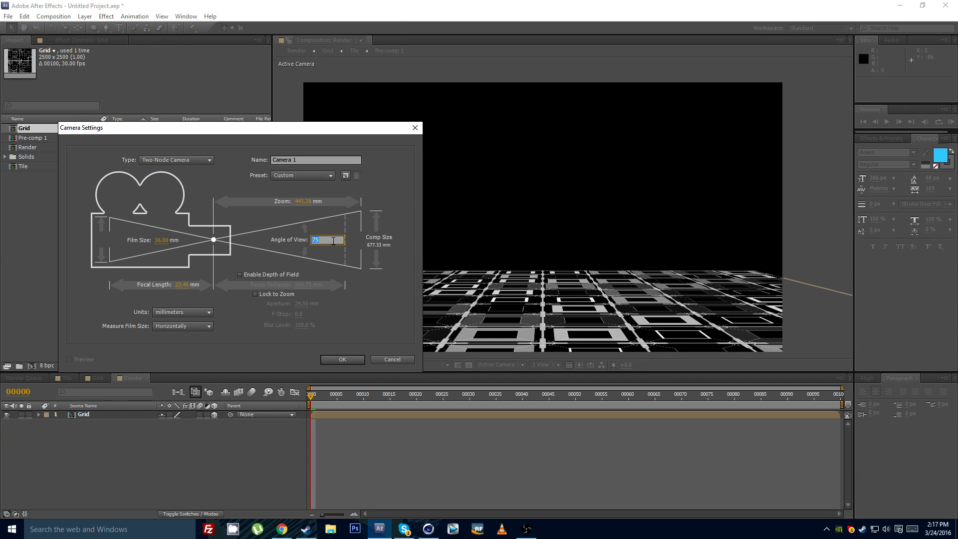
pyautogui.click(406, 214)
pyautogui.click(306, 348)
pyautogui.click(343, 359)
pyautogui.scroll(-2, 280, 115)
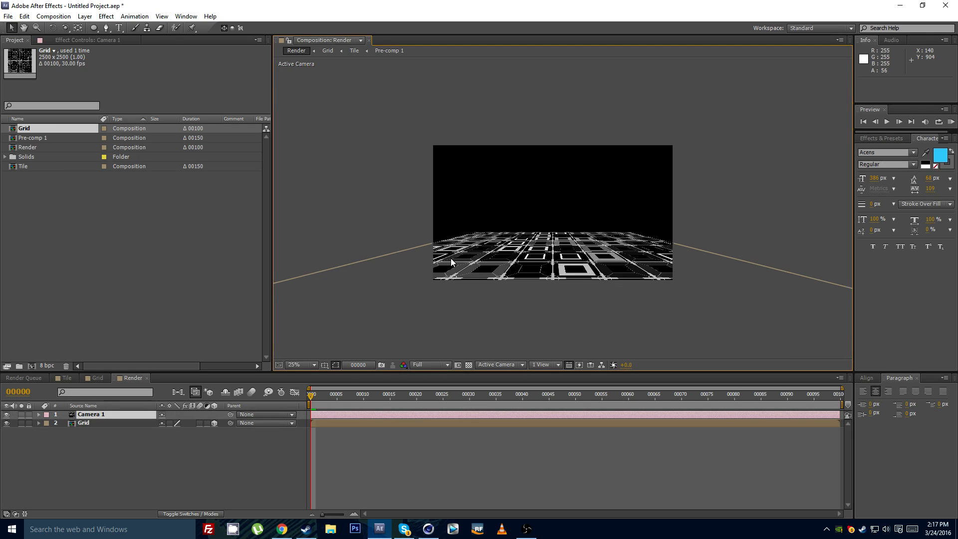
# Step: Add a text layer reading V above the floor and colour it white (FFFFFF)
pyautogui.click(120, 28)
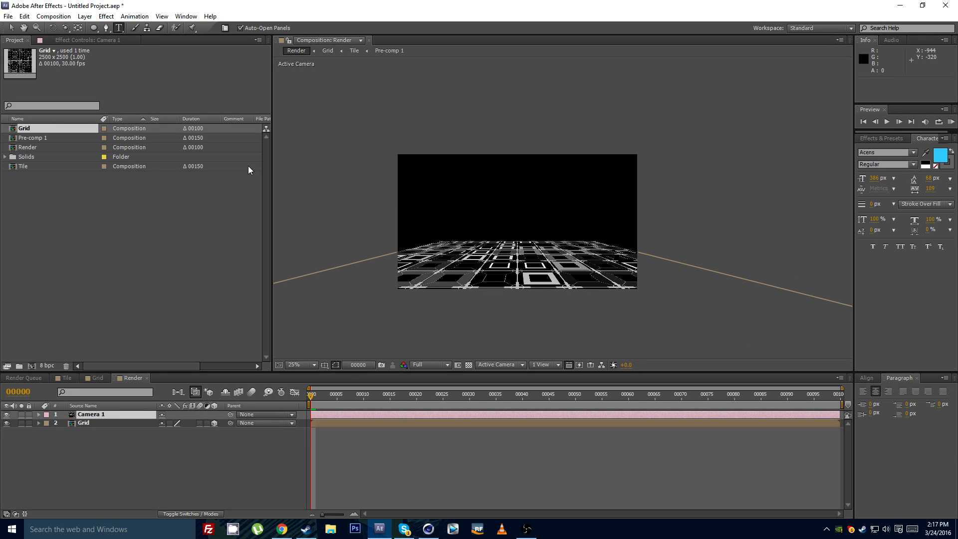
pyautogui.click(491, 222)
pyautogui.write('V')
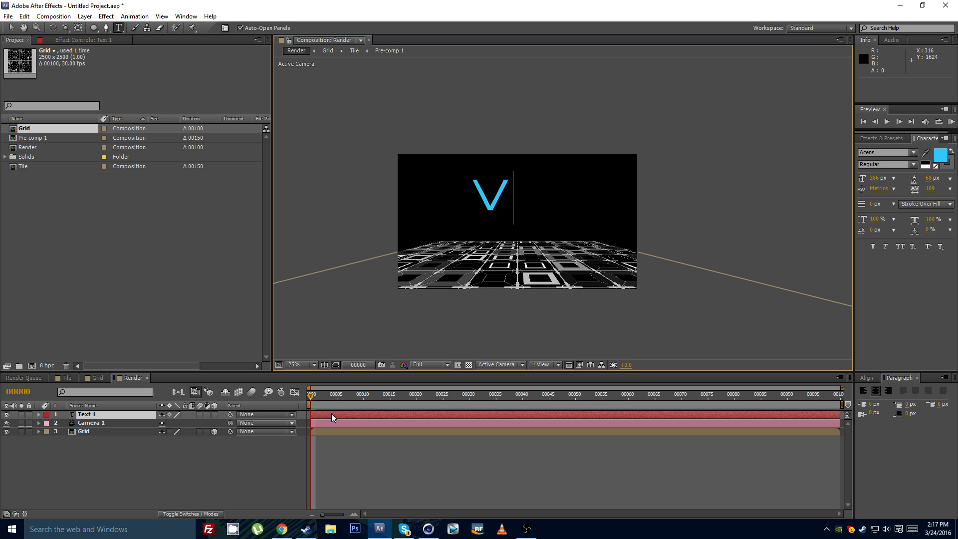
pyautogui.click(332, 413)
pyautogui.click(940, 155)
pyautogui.moveTo(155, 277); pyautogui.dragTo(66, 224)
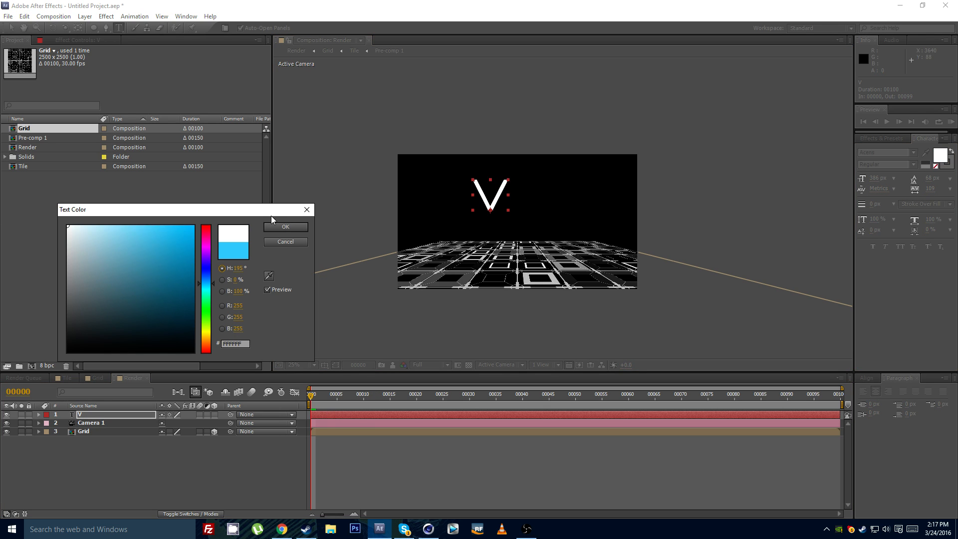
pyautogui.click(287, 226)
# Step: Make the V text layer 3D and centre it at X 960, Y 540
pyautogui.press('.')
pyautogui.press('.')
pyautogui.click(214, 414)
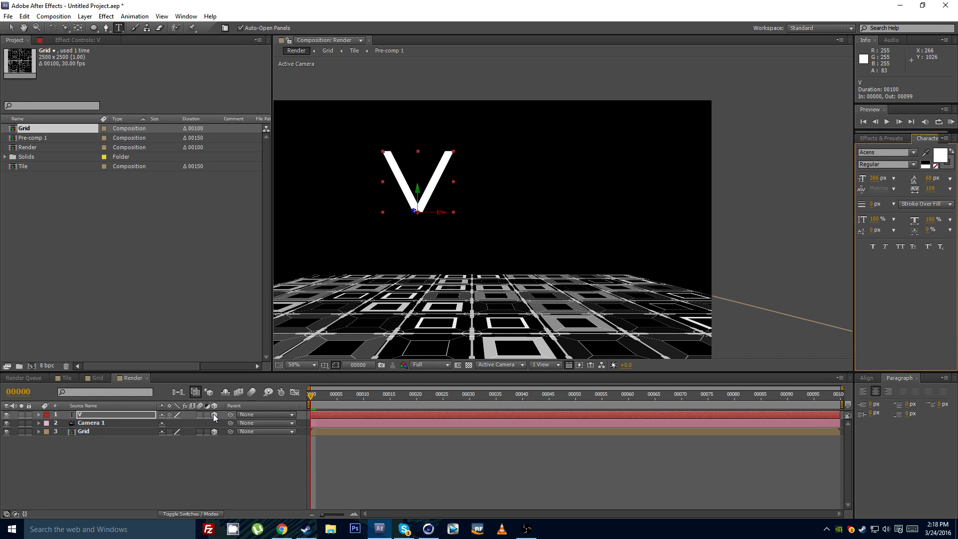
pyautogui.press('v')
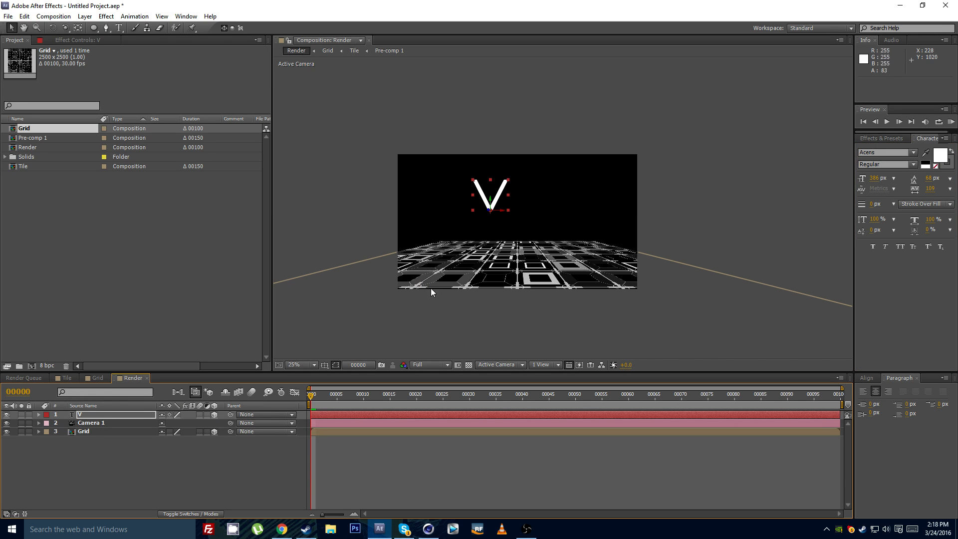
pyautogui.click(138, 412)
pyautogui.press('p')
pyautogui.click(167, 422)
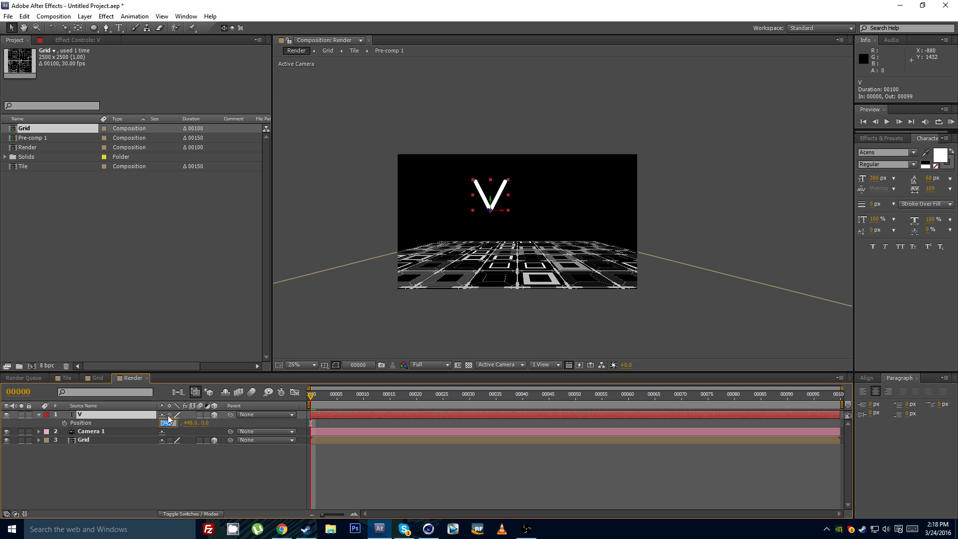
pyautogui.write('960')
pyautogui.press('Tab')
pyautogui.write('540')
pyautogui.press('Return')
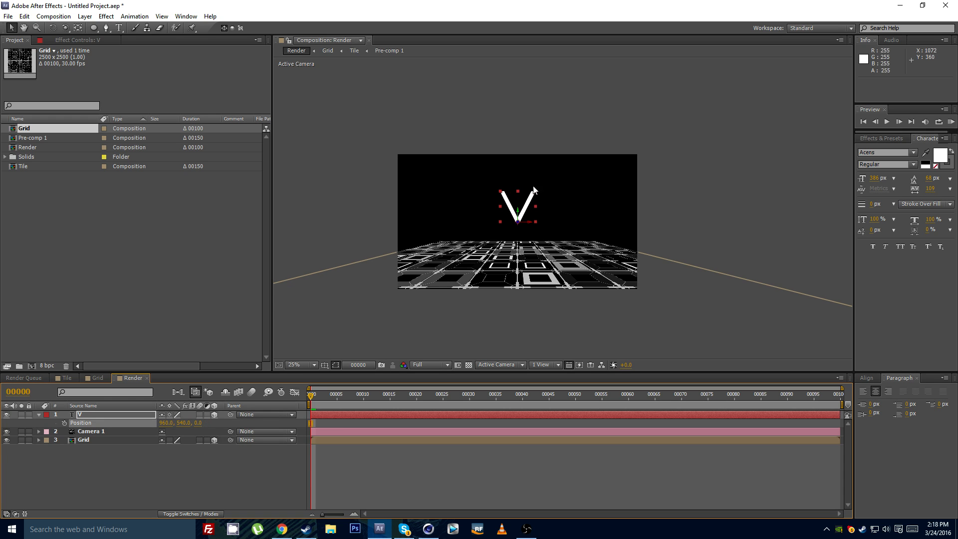
# Step: Orbit Camera 1 to about position 836, 137, -1178 to look down on the floor at an angle
pyautogui.press('.')
pyautogui.moveTo(508, 228); pyautogui.dragTo(556, 192)
pyautogui.click(327, 432)
pyautogui.press('c')
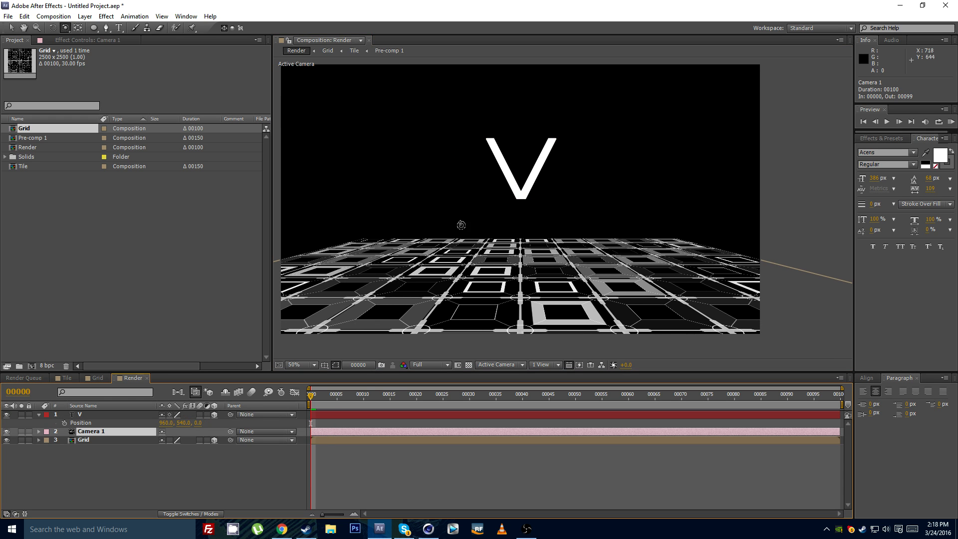
pyautogui.moveTo(455, 220); pyautogui.dragTo(473, 243)
pyautogui.press('c')
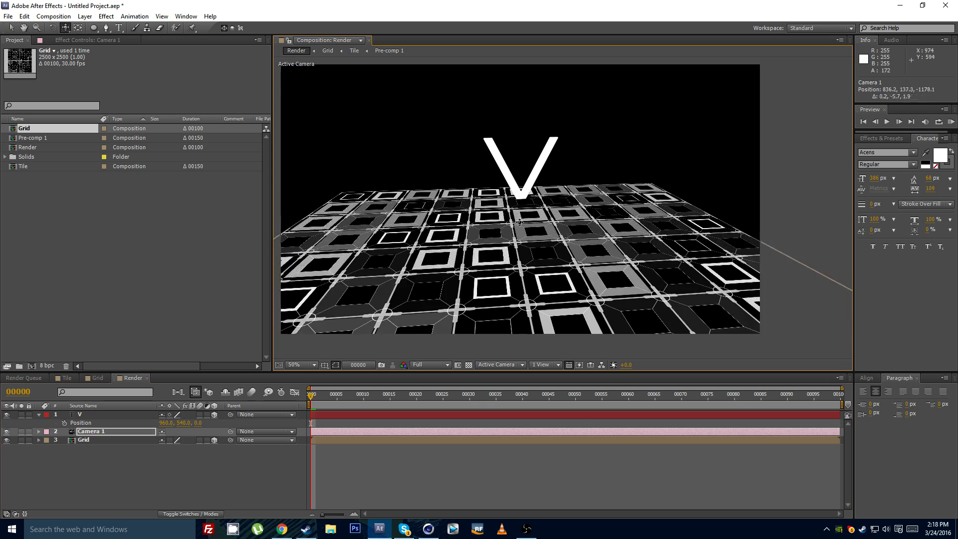
# Step: Move Camera 1 back to fit more of the floor and the V in the frame
pyautogui.moveTo(524, 213); pyautogui.dragTo(403, 297)
pyautogui.hotkey('ctrl', 'z')
pyautogui.press('c')
pyautogui.scroll(-2, 474, 232)
pyautogui.moveTo(491, 220); pyautogui.dragTo(514, 226)
pyautogui.scroll(2, 470, 229)
pyautogui.press('v')
# Step: Scale the Grid layer to 85% on all axes
pyautogui.click(94, 440)
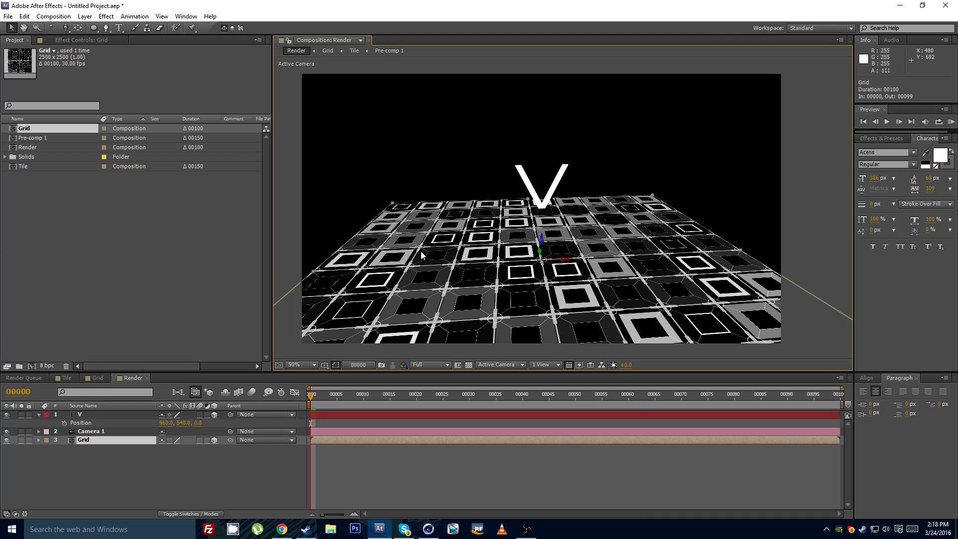
pyautogui.press('s')
pyautogui.moveTo(172, 448)
pyautogui.mouseDown()
pyautogui.moveTo(151, 449)
pyautogui.moveTo(173, 449)
pyautogui.mouseUp()
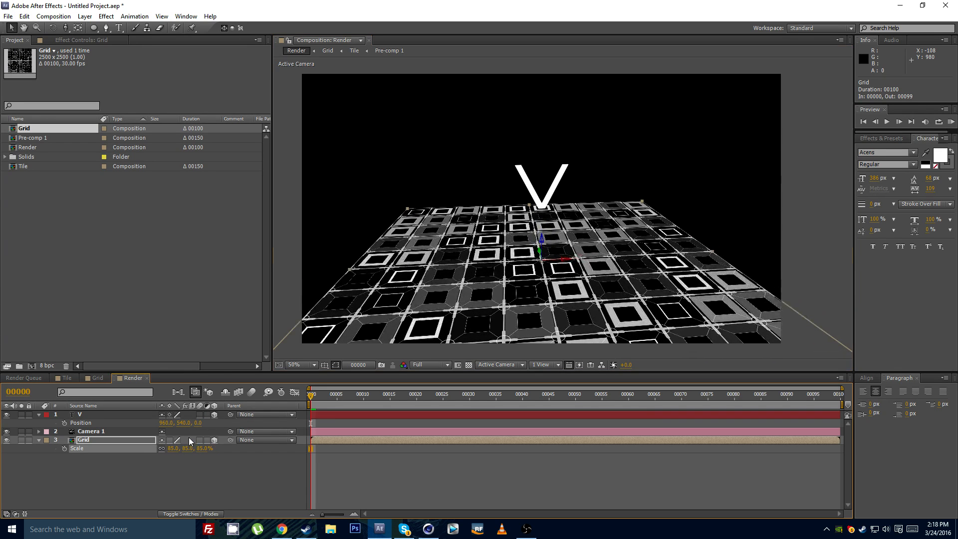
# Step: Apply the Motion Tile effect to the Grid layer with Mirror Edges enabled
pyautogui.moveTo(344, 202); pyautogui.dragTo(358, 207)
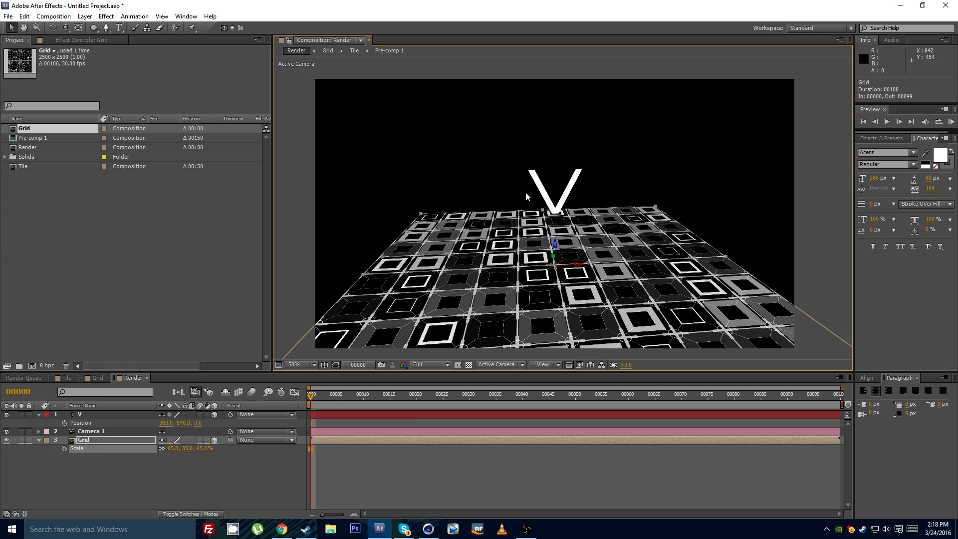
pyautogui.click(121, 443)
pyautogui.click(106, 17)
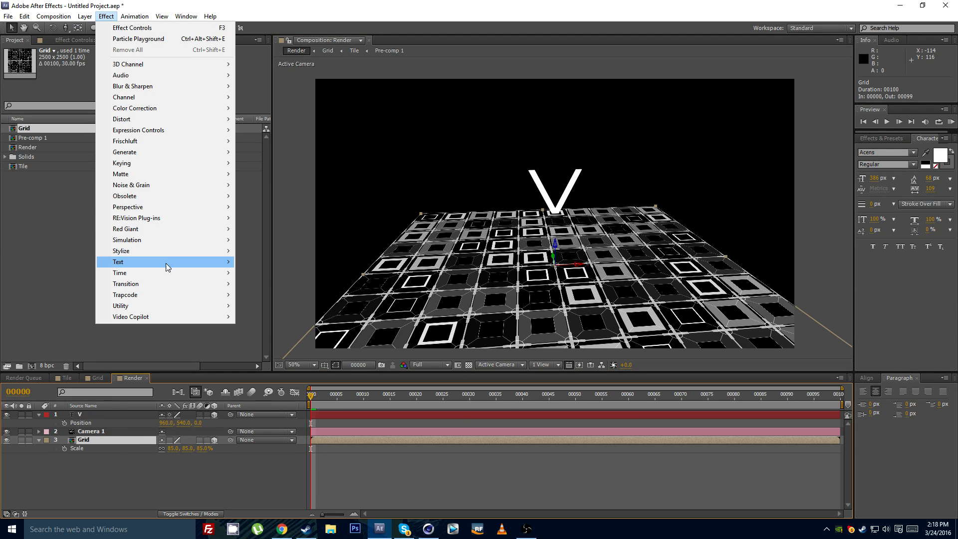
pyautogui.moveTo(155, 252)
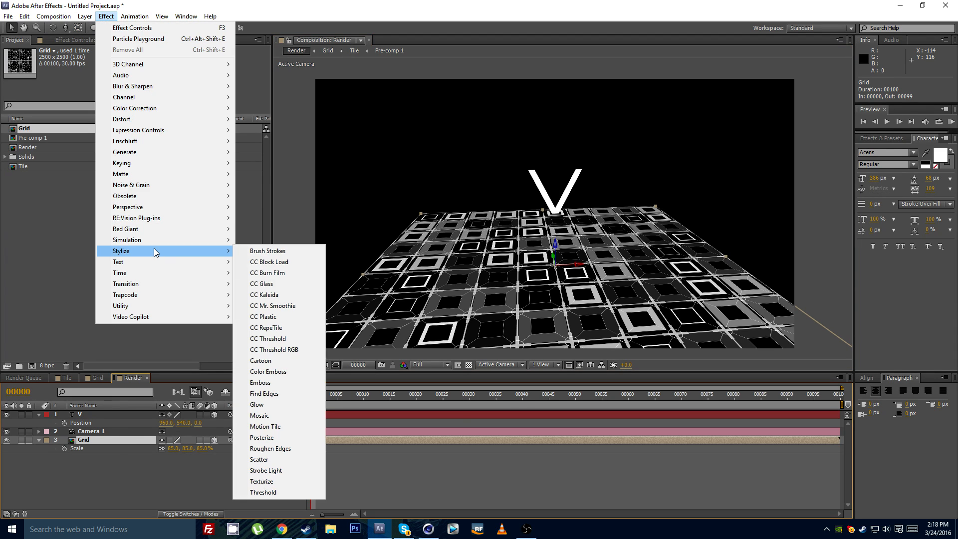
pyautogui.click(282, 427)
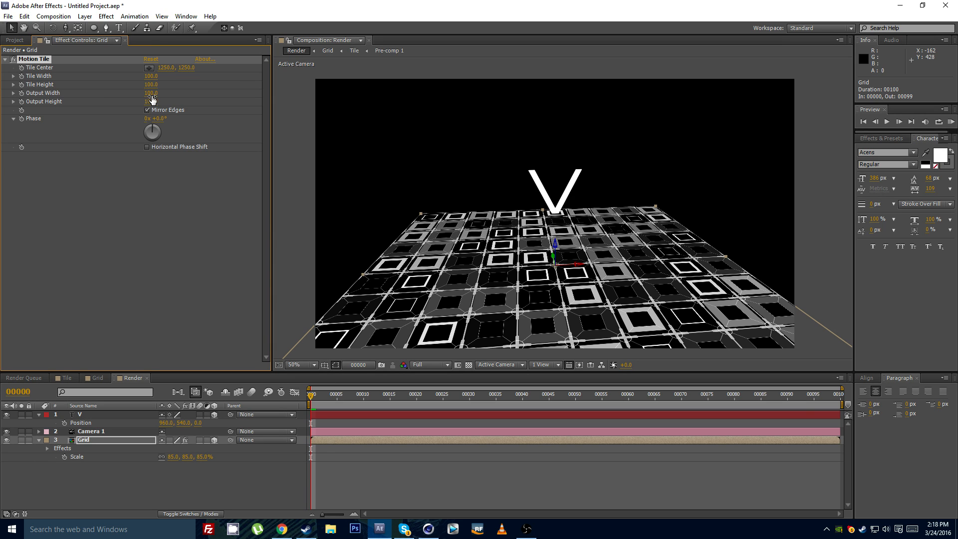
# Step: Set the Motion Tile output width and output height on the Grid layer to 300 each
pyautogui.moveTo(152, 94); pyautogui.dragTo(176, 103)
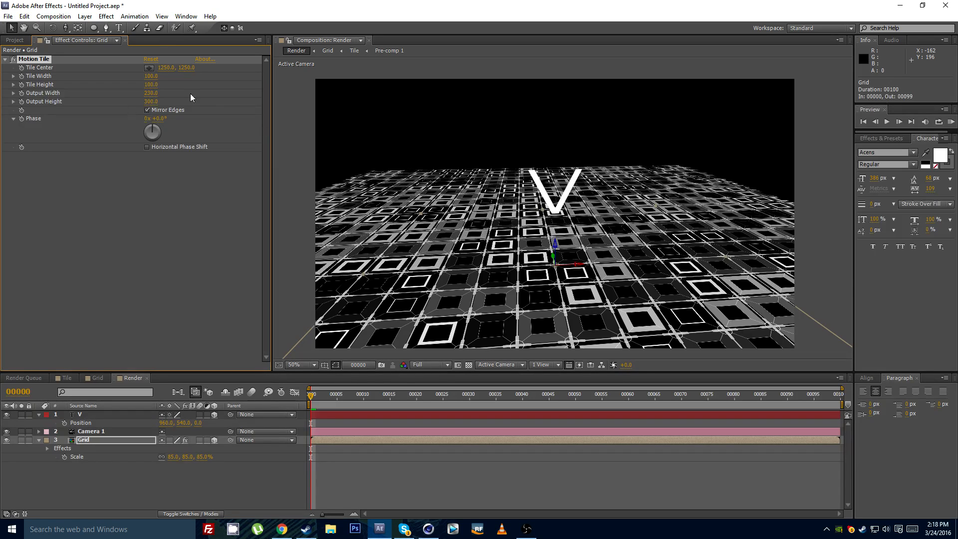
pyautogui.click(151, 93)
pyautogui.write('310')
pyautogui.press('Return')
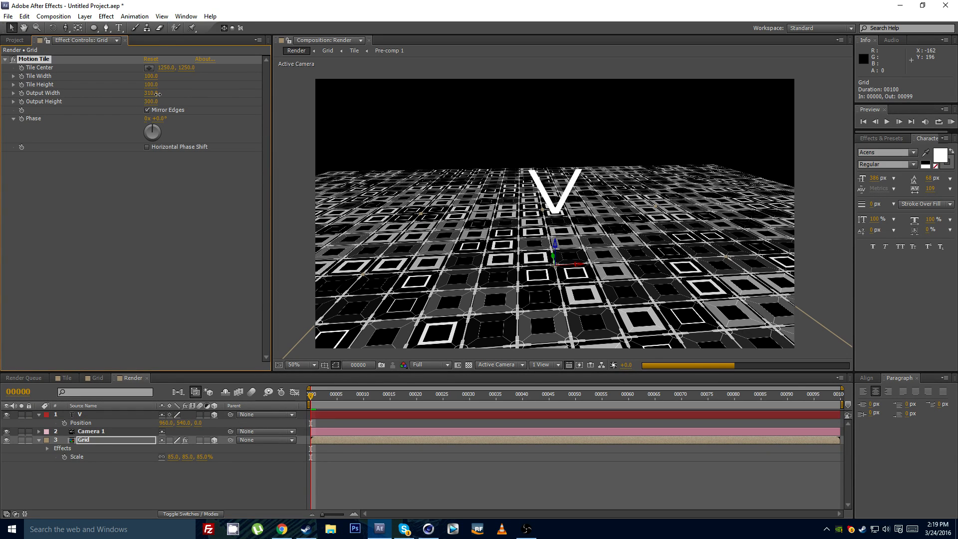
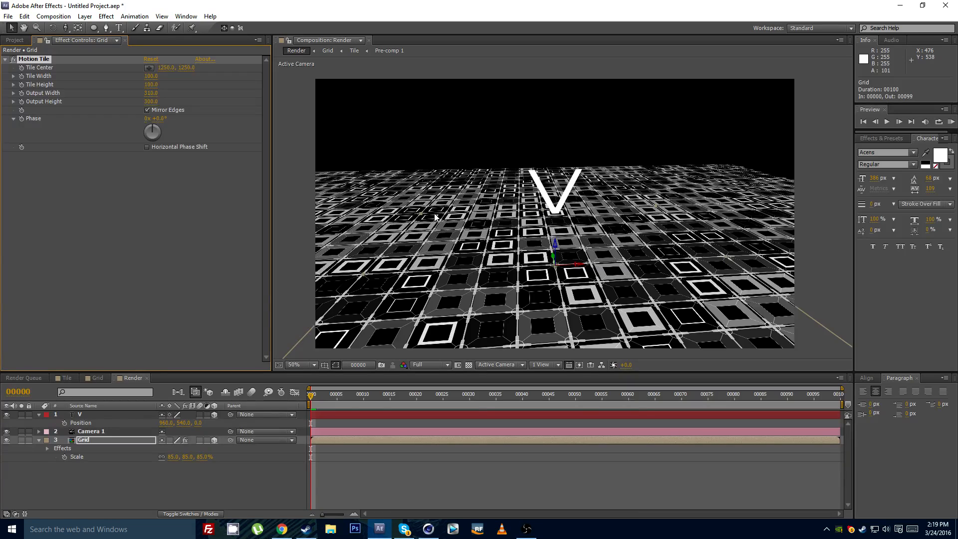
pyautogui.click(151, 93)
pyautogui.press('Return')
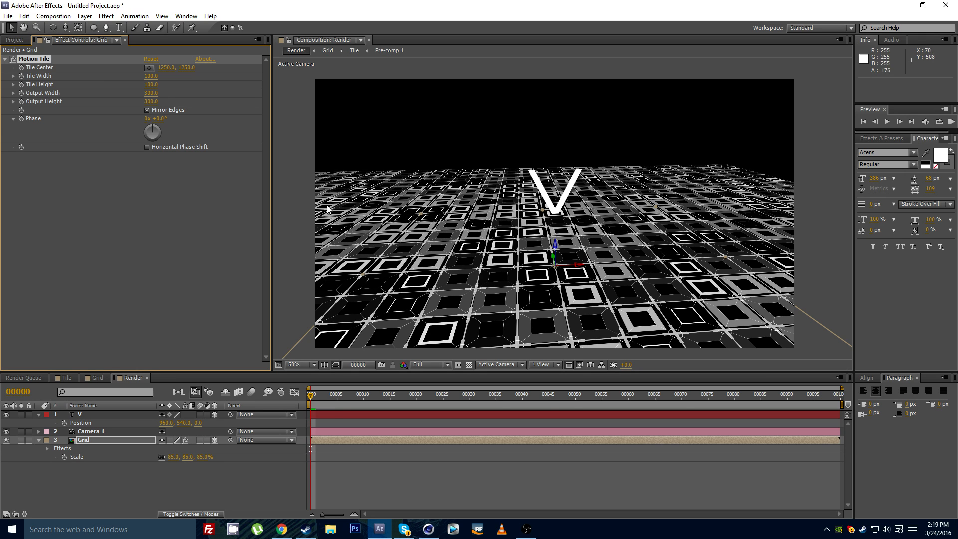
# Step: Check the tiled floor at frame 2 and review the Motion Tile output width and height
pyautogui.moveTo(314, 397)
pyautogui.mouseDown()
pyautogui.moveTo(412, 394)
pyautogui.moveTo(395, 404)
pyautogui.moveTo(321, 404)
pyautogui.mouseUp()
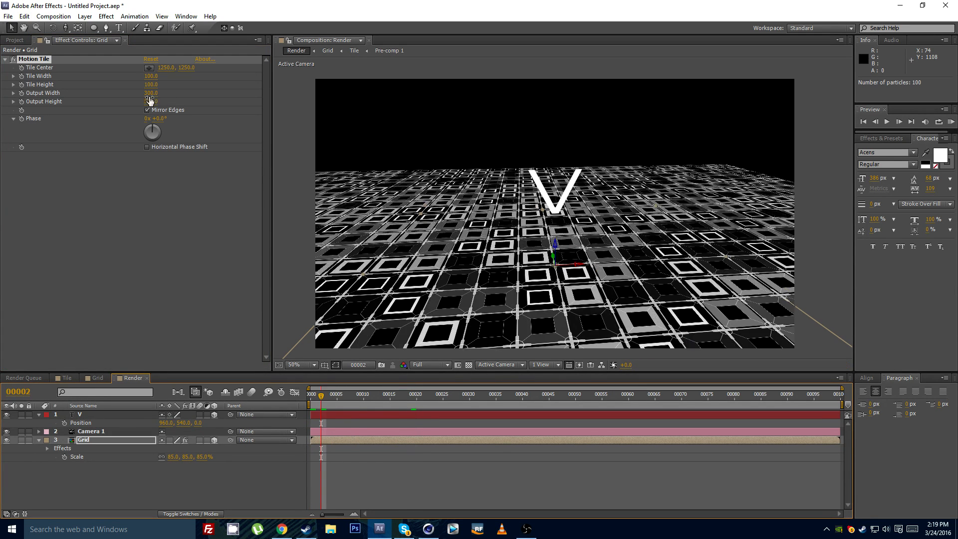
pyautogui.click(58, 102)
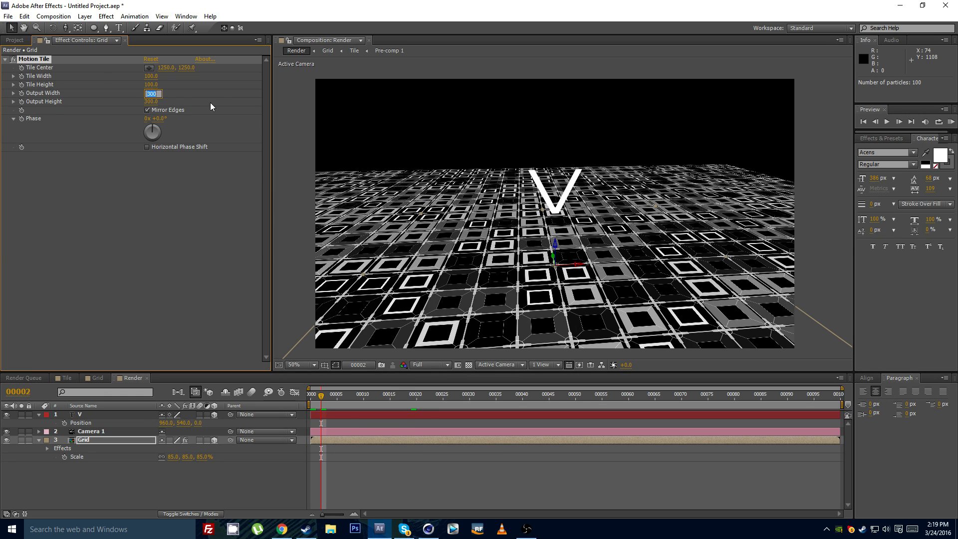
pyautogui.click(161, 102)
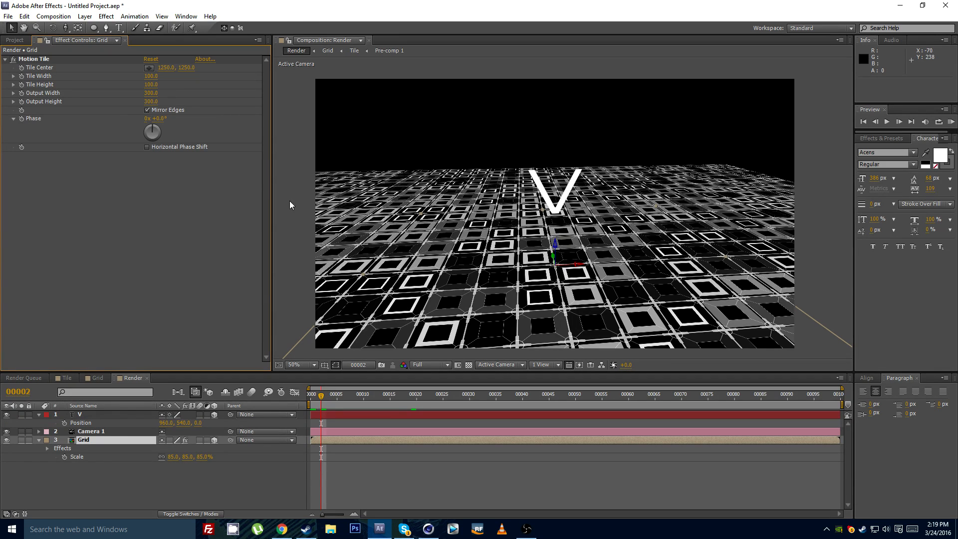
pyautogui.click(151, 94)
pyautogui.click(151, 102)
pyautogui.click(211, 103)
pyautogui.moveTo(481, 217); pyautogui.dragTo(468, 243)
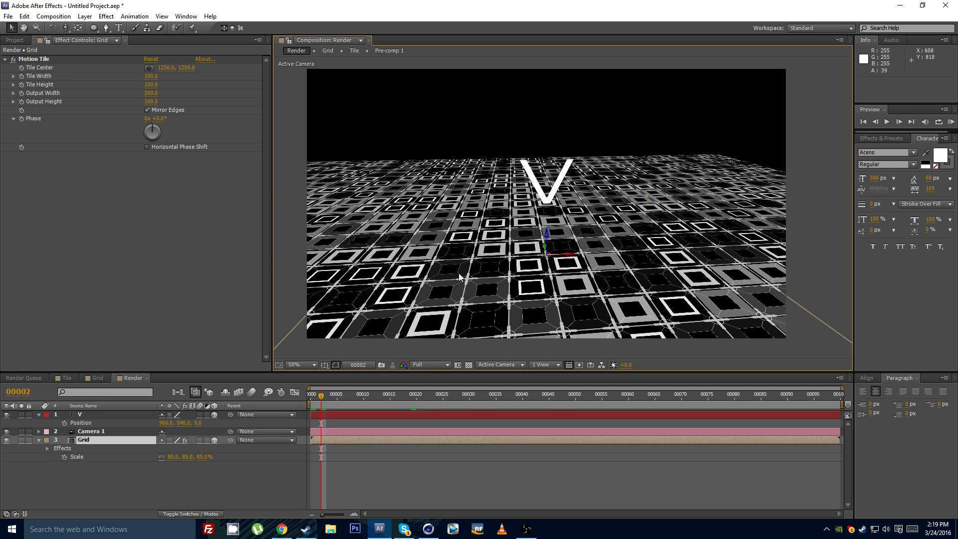
pyautogui.click(334, 468)
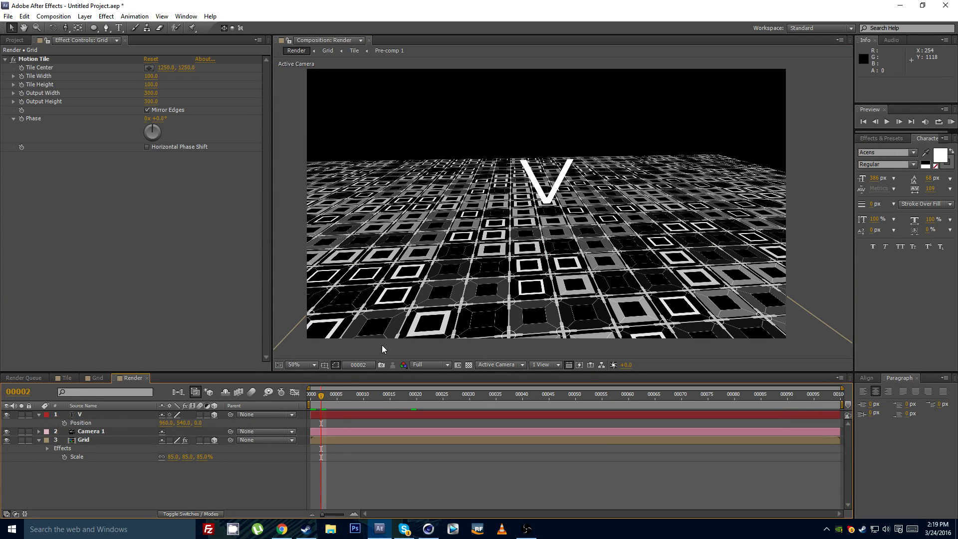
pyautogui.moveTo(348, 189)
pyautogui.mouseDown()
pyautogui.moveTo(366, 191)
pyautogui.moveTo(352, 193)
pyautogui.mouseUp()
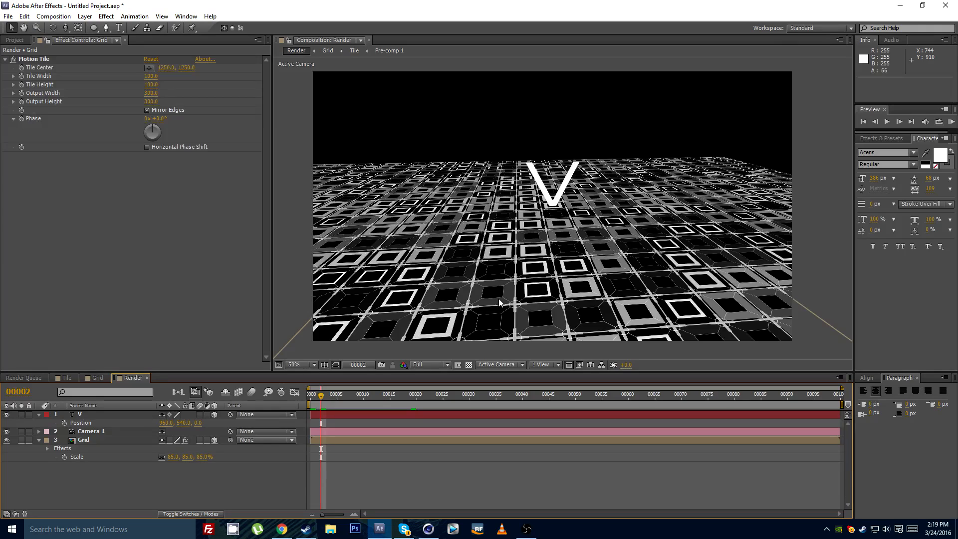
# Step: Add a black 1920 x 1080 px solid to the Render composition and make it a 3D layer
pyautogui.click(85, 16)
pyautogui.click(85, 16)
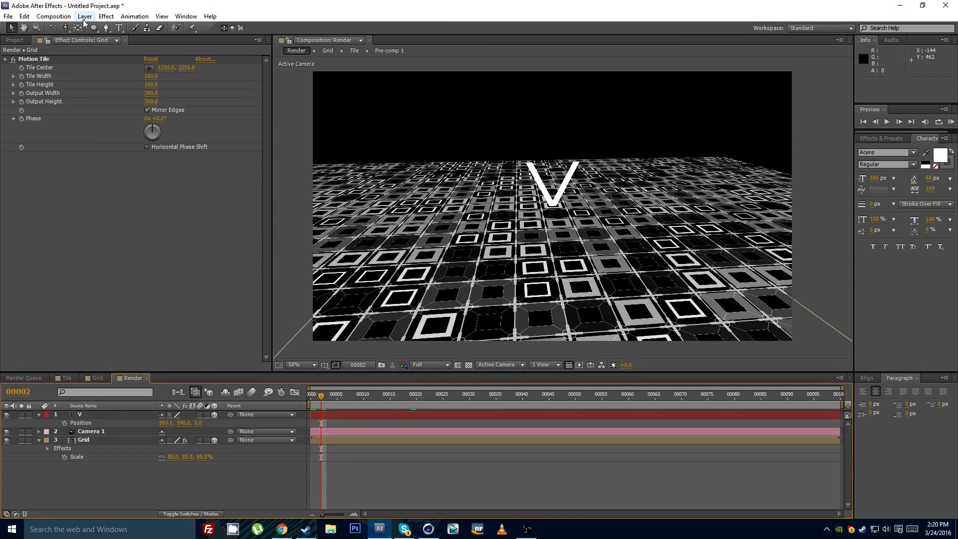
pyautogui.click(85, 16)
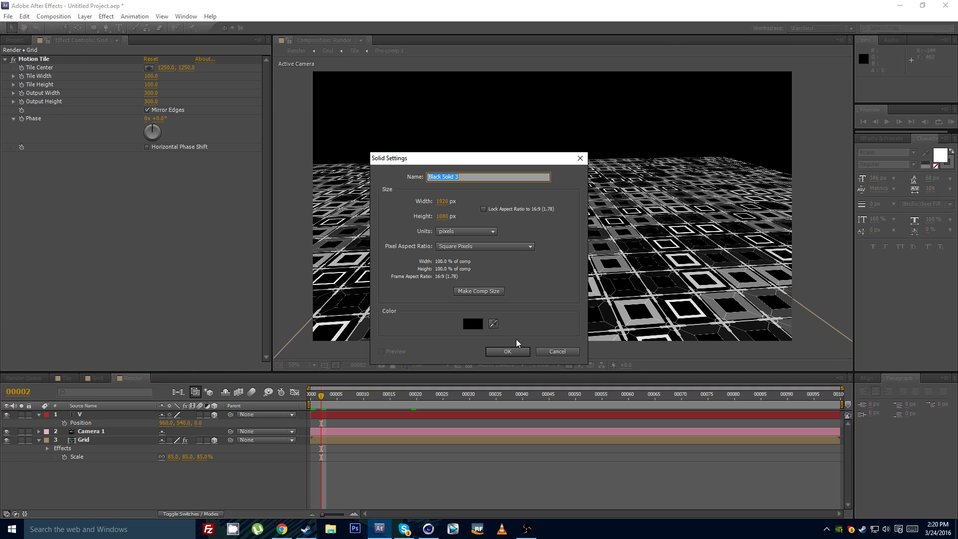
pyautogui.click(513, 350)
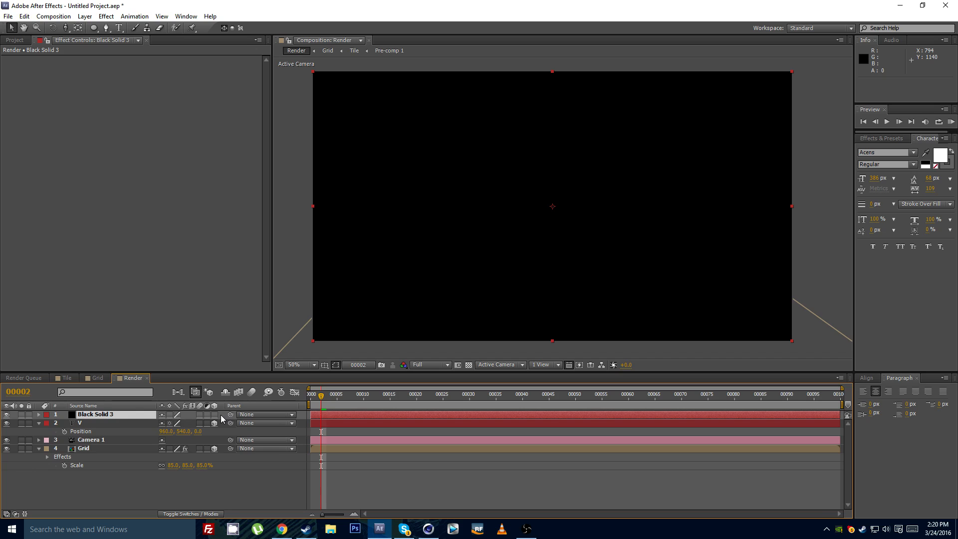
pyautogui.click(215, 415)
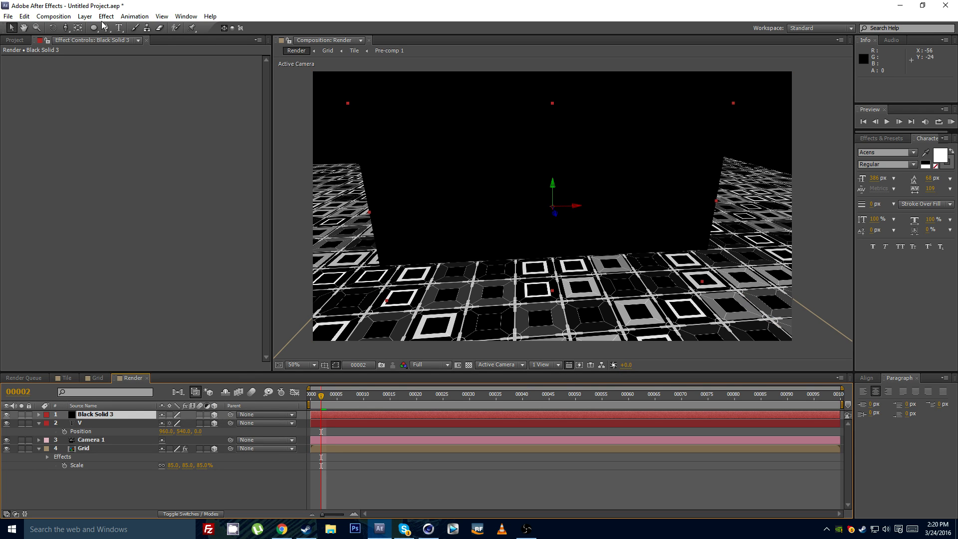
# Step: Resize the black solid to 2000 px wide and 2000 px high in its solid settings
pyautogui.click(84, 16)
pyautogui.click(102, 37)
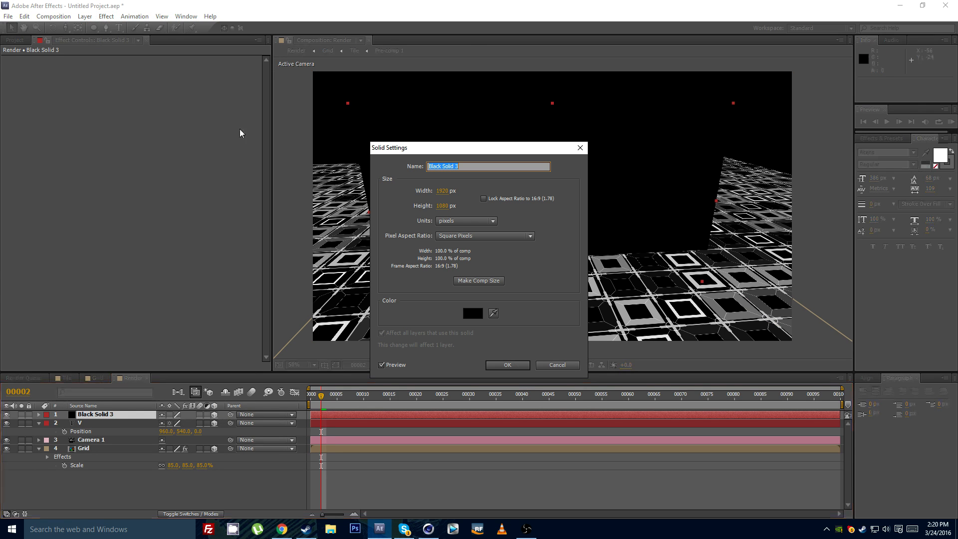
pyautogui.click(448, 193)
pyautogui.write('2000')
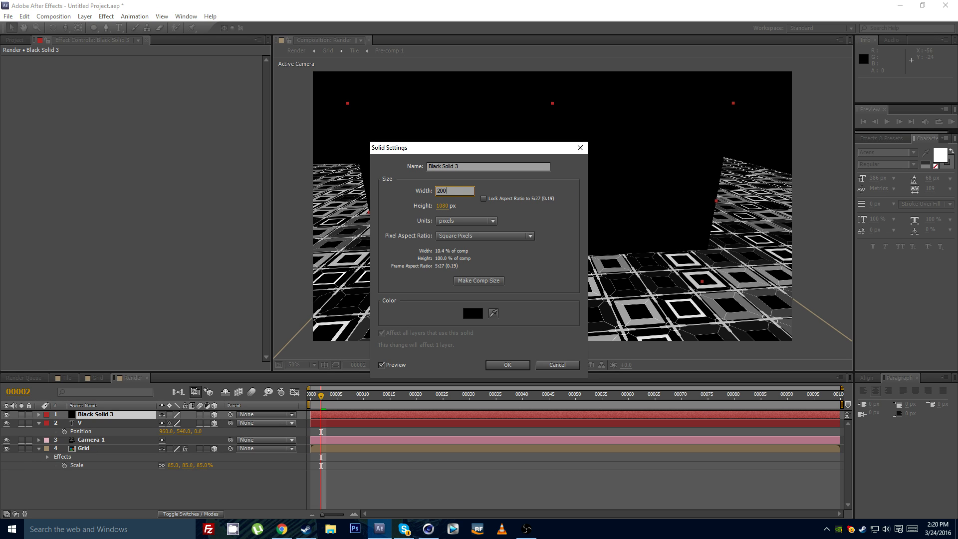
pyautogui.press('Tab')
pyautogui.write('2000')
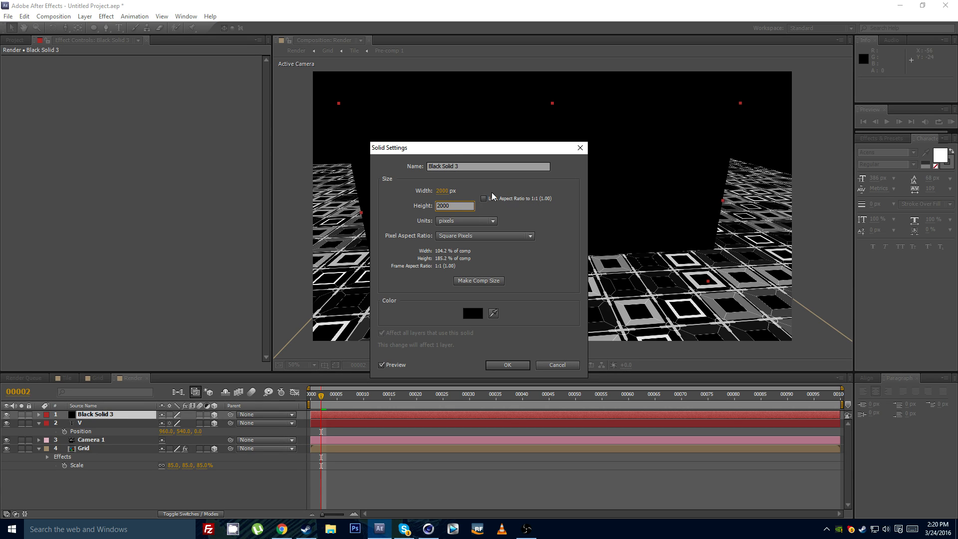
pyautogui.click(501, 365)
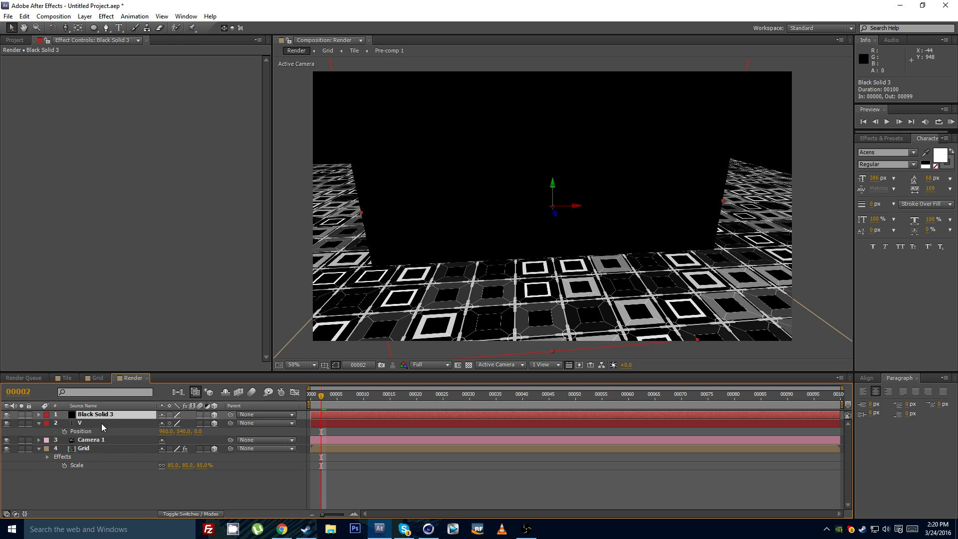
# Step: Move the black solid directly above the Grid layer and rotate it flat to an X orientation of 270°
pyautogui.moveTo(95, 415); pyautogui.dragTo(98, 444)
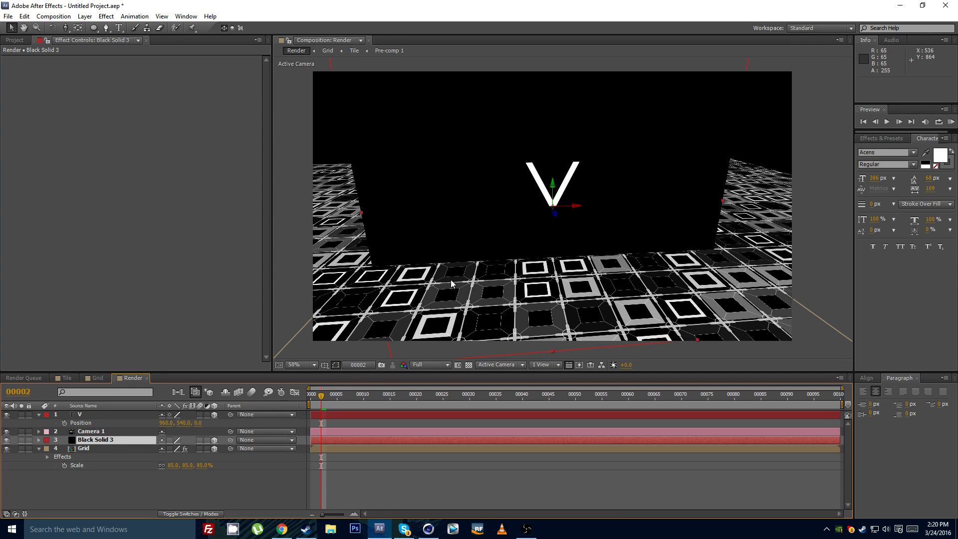
pyautogui.press('w')
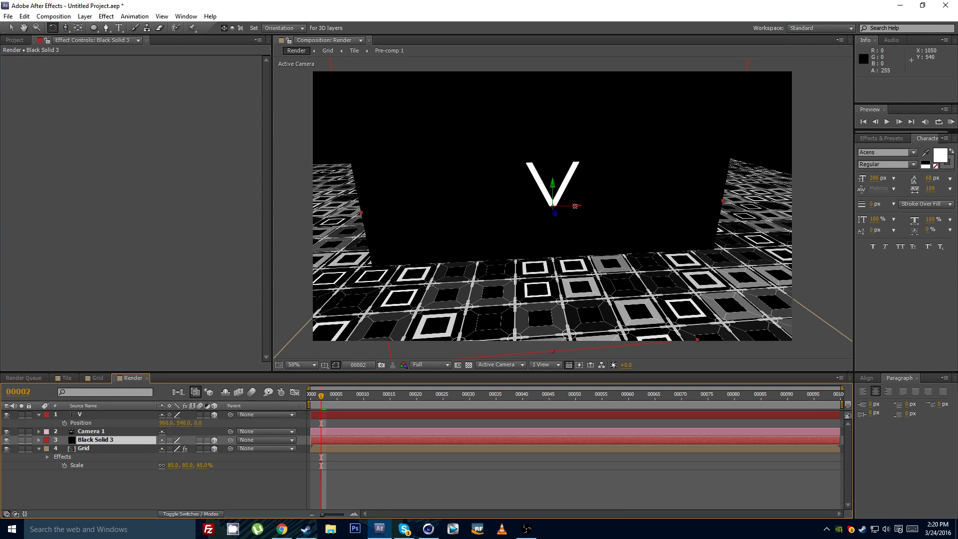
pyautogui.moveTo(576, 206); pyautogui.dragTo(570, 186)
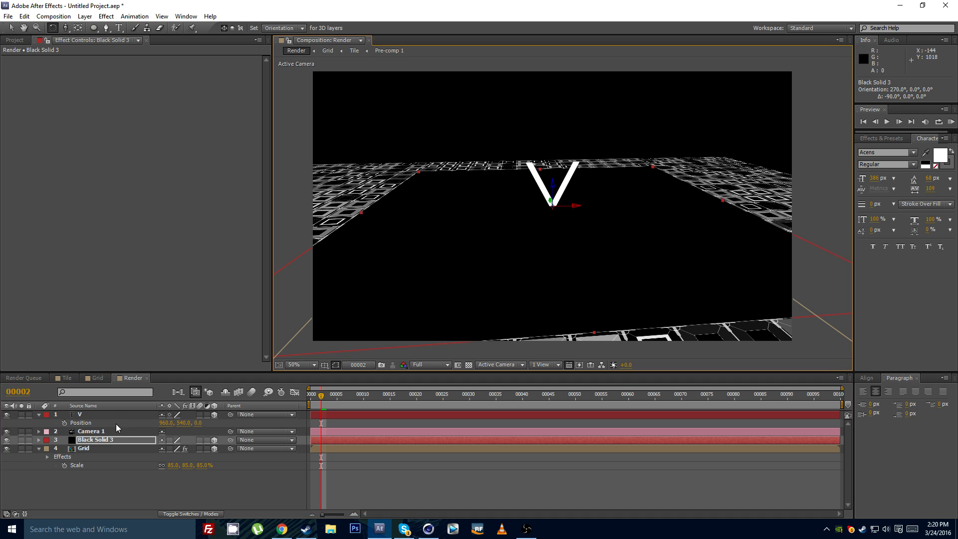
# Step: Match the black solid's height to the Grid layer by setting its Y position to 856
pyautogui.click(105, 448)
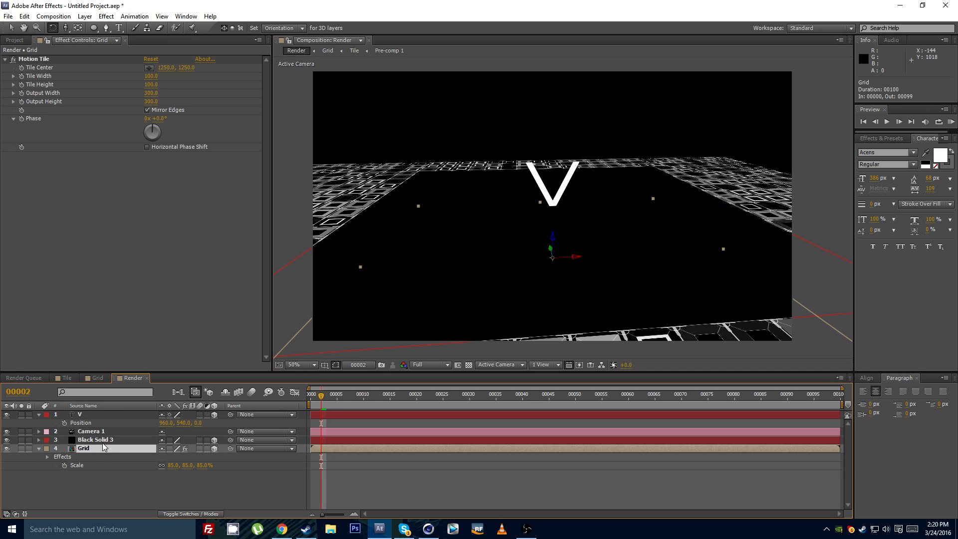
pyautogui.click(103, 441)
pyautogui.press('p')
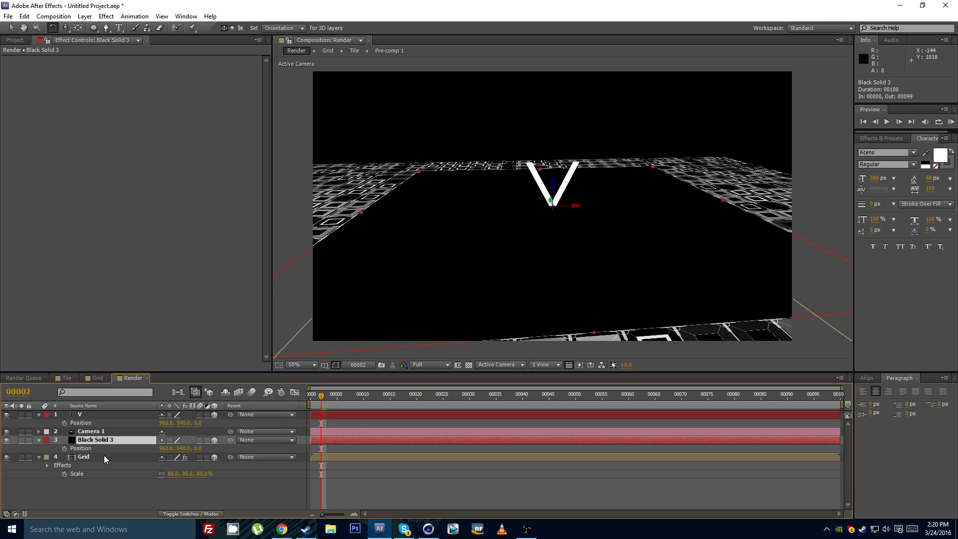
pyautogui.click(105, 456)
pyautogui.press('p')
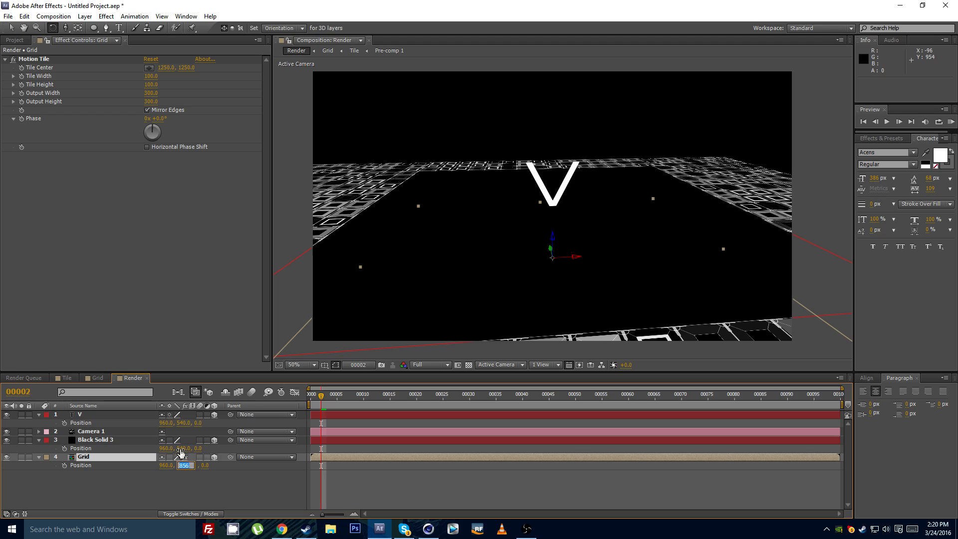
pyautogui.click(181, 448)
pyautogui.write('856')
# Step: Scale the black solid up to 321% so it covers the whole floor
pyautogui.click(97, 438)
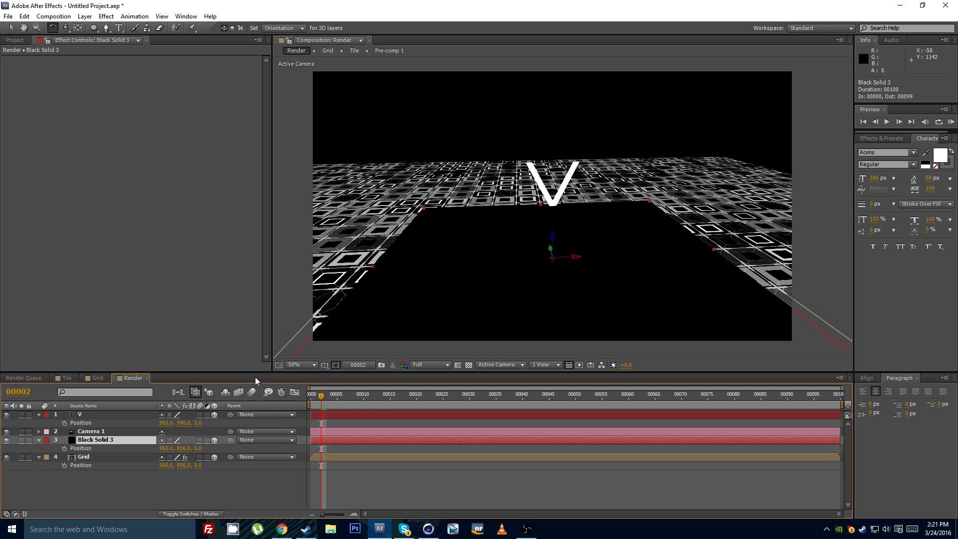
pyautogui.press('s')
pyautogui.moveTo(171, 448); pyautogui.dragTo(275, 448)
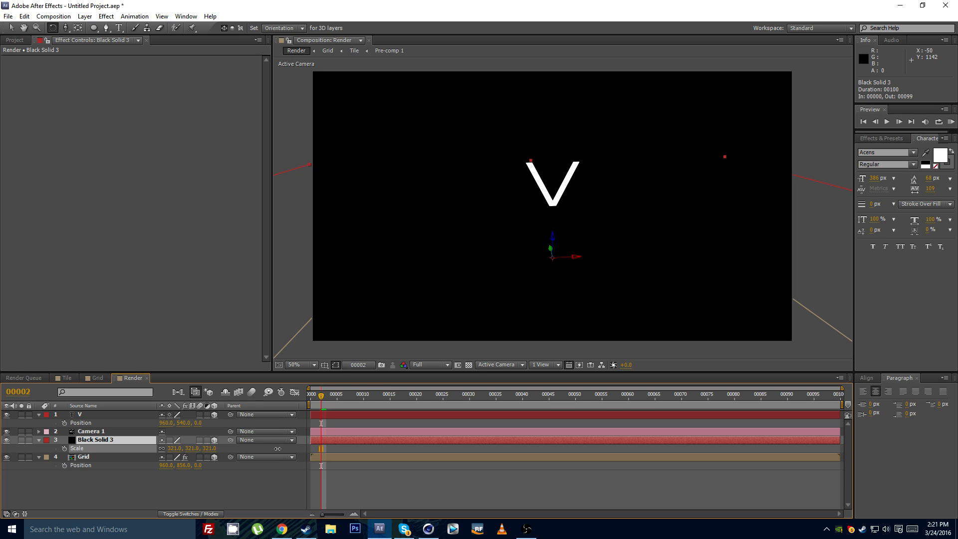
# Step: Apply the Fractal Noise effect to the black solid
pyautogui.click(127, 439)
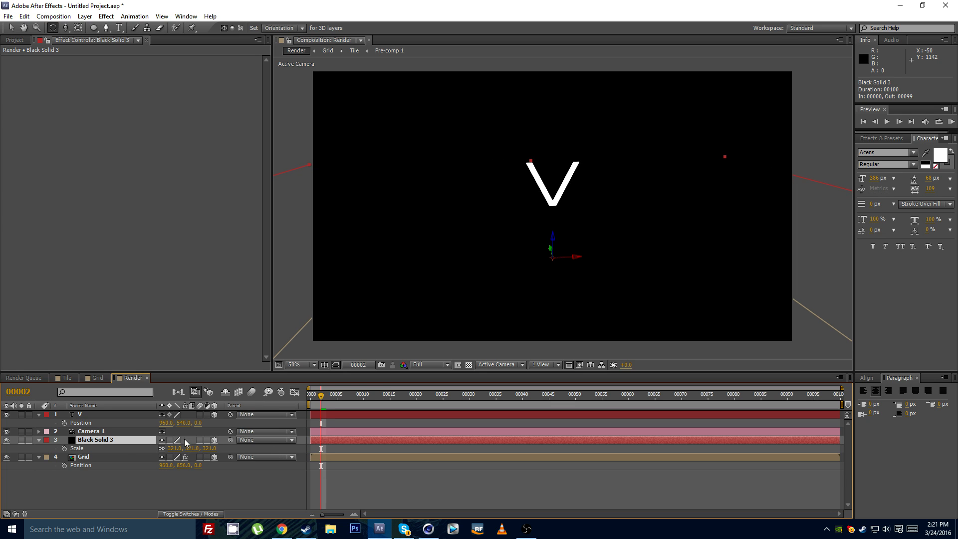
pyautogui.click(106, 16)
pyautogui.moveTo(132, 185)
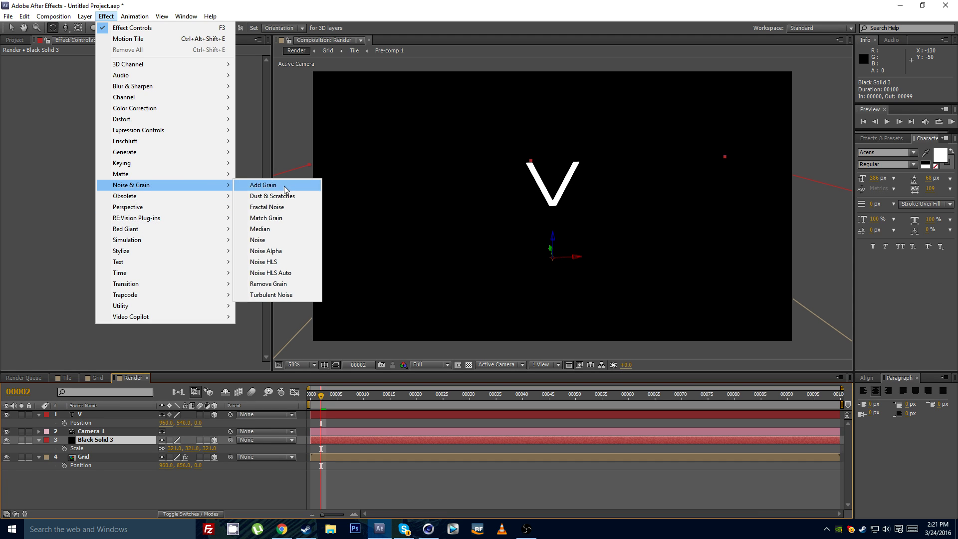
pyautogui.click(267, 207)
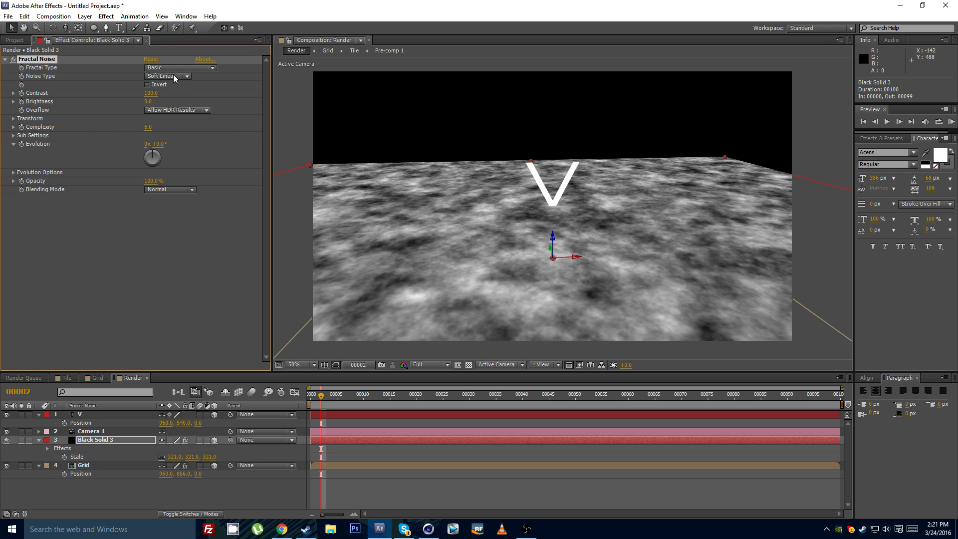
# Step: Set the Fractal Noise type to Block and its complexity to 2
pyautogui.click(158, 77)
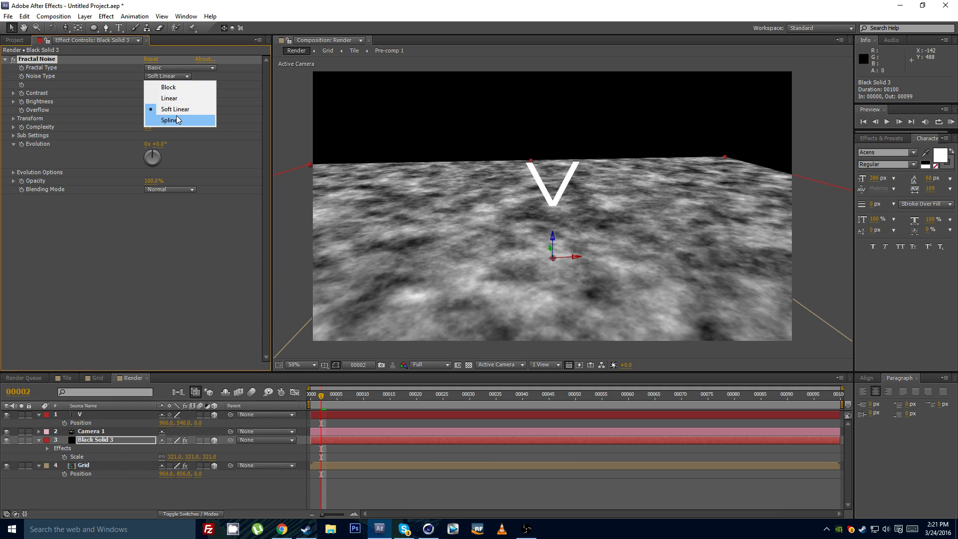
pyautogui.click(175, 89)
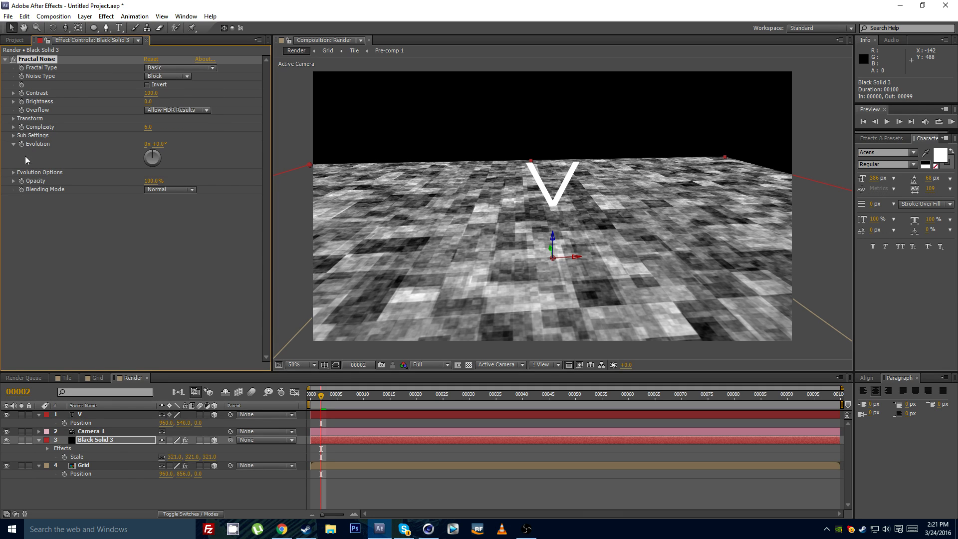
pyautogui.click(152, 127)
pyautogui.press('Return')
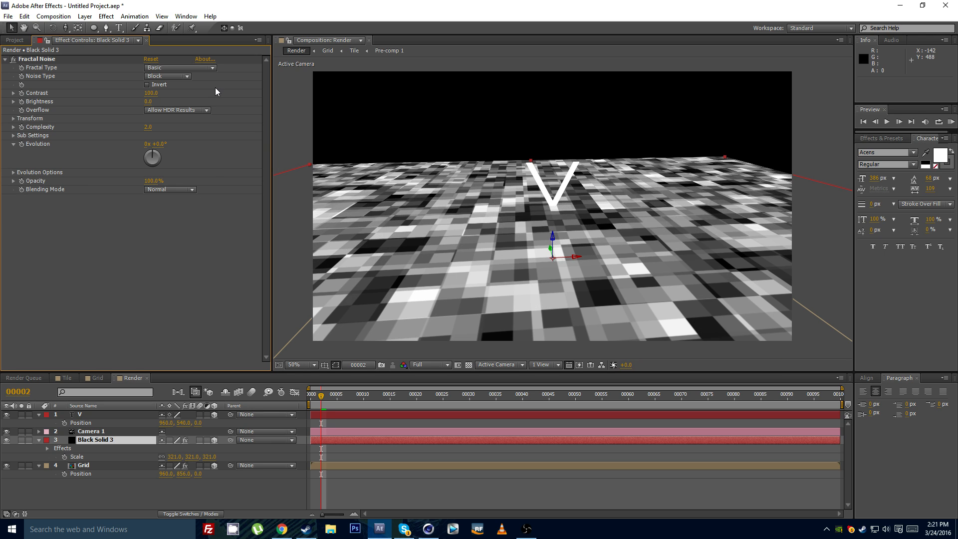
# Step: Animate the Fractal Noise evolution with the expression time*75
pyautogui.keyDown('alt'); pyautogui.click(21, 144); pyautogui.keyUp('alt')
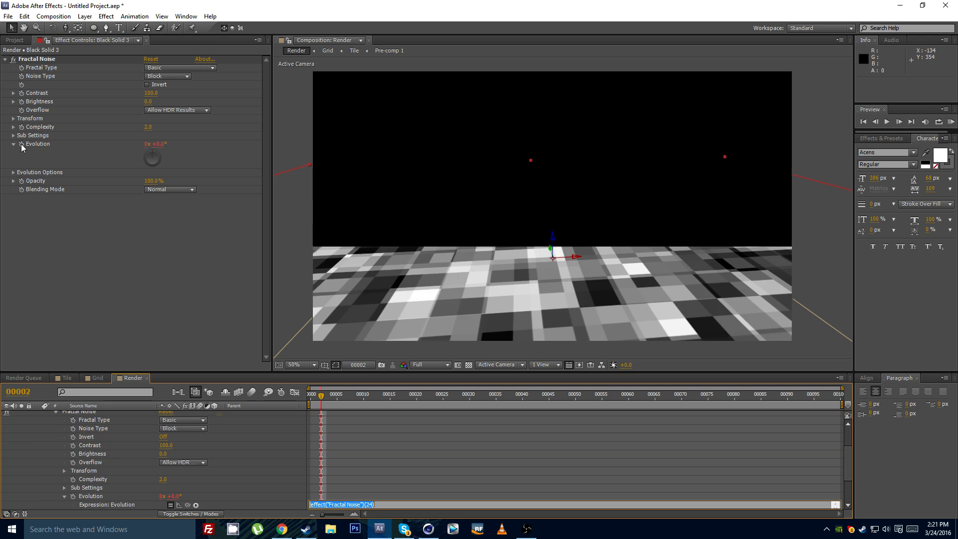
pyautogui.write('ti')
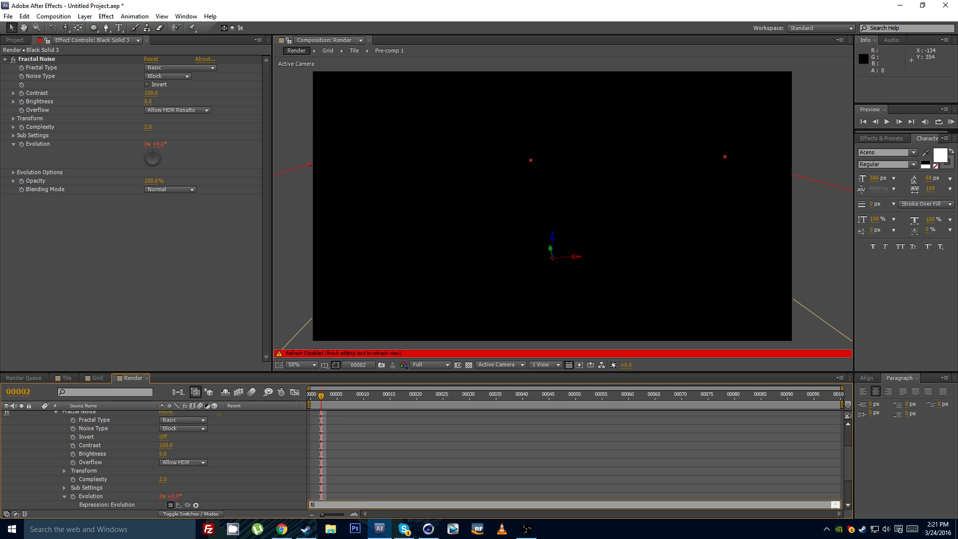
pyautogui.write('me*75')
pyautogui.click(352, 414)
# Step: Preview the evolving block noise on the floor and move the current time to frame 7
pyautogui.press('KP_0')
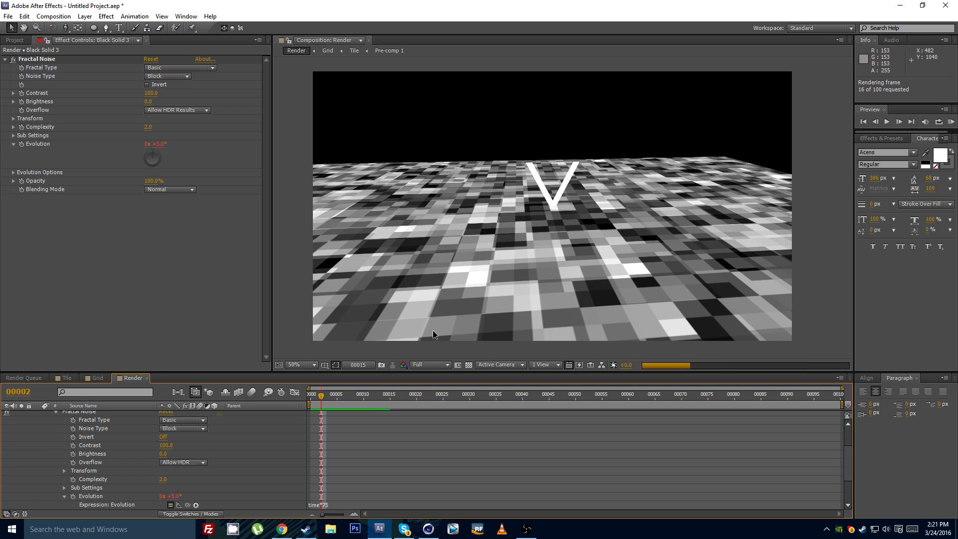
pyautogui.press('space')
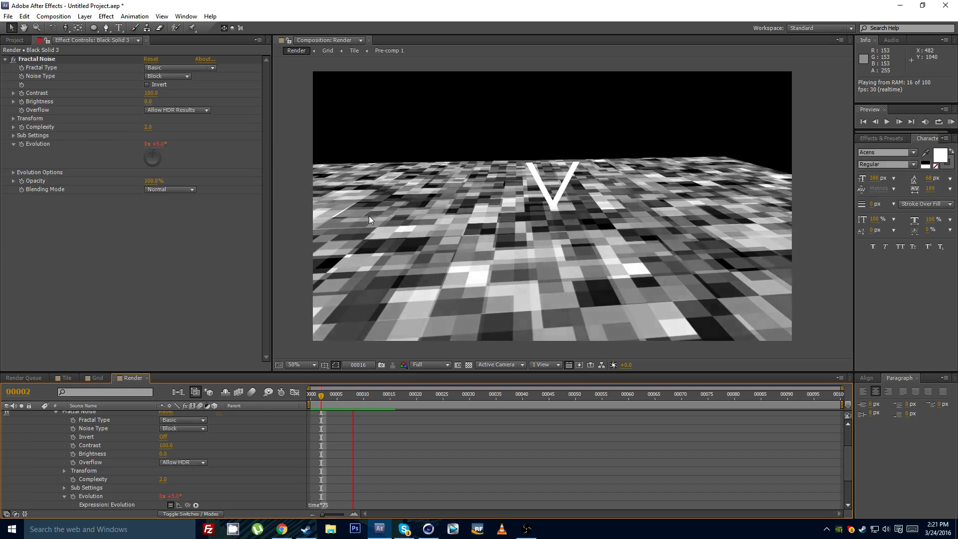
pyautogui.press('space')
pyautogui.moveTo(327, 397); pyautogui.dragTo(350, 399)
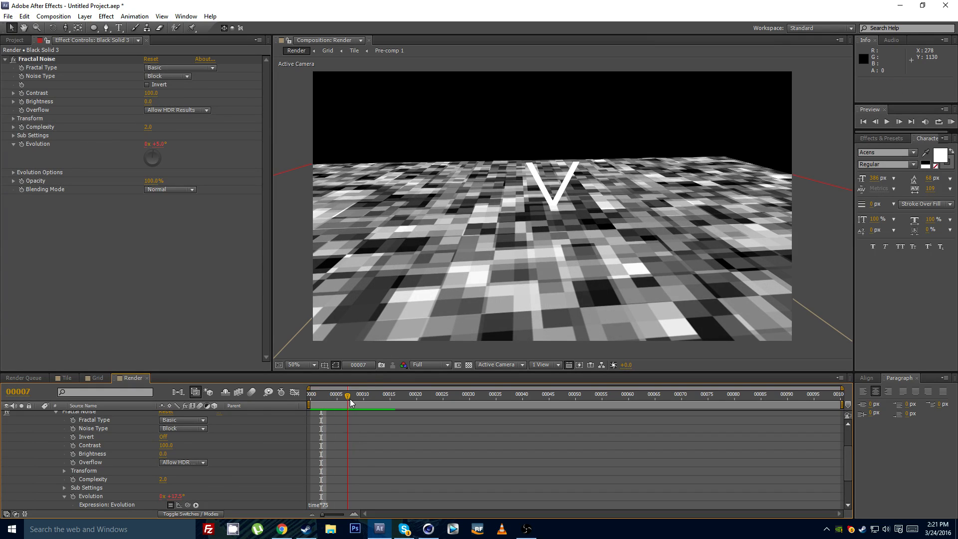
# Step: Collapse the black solid's properties and add a new mask covering the whole solid
pyautogui.scroll(3, 346, 430)
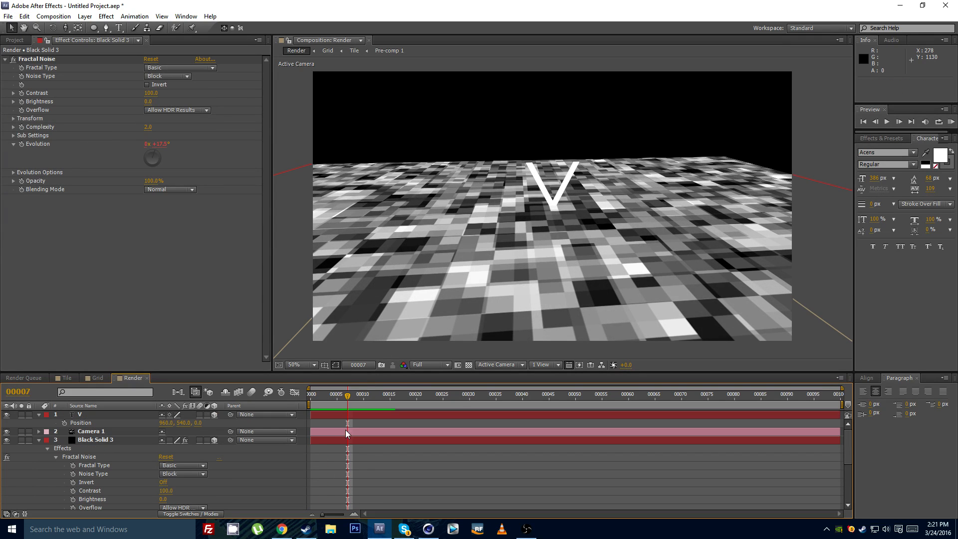
pyautogui.click(38, 440)
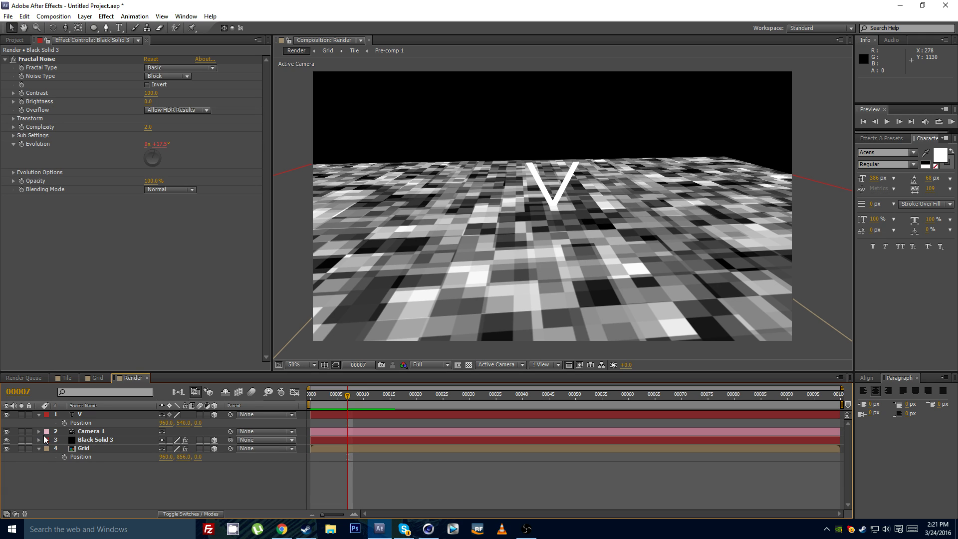
pyautogui.click(112, 439)
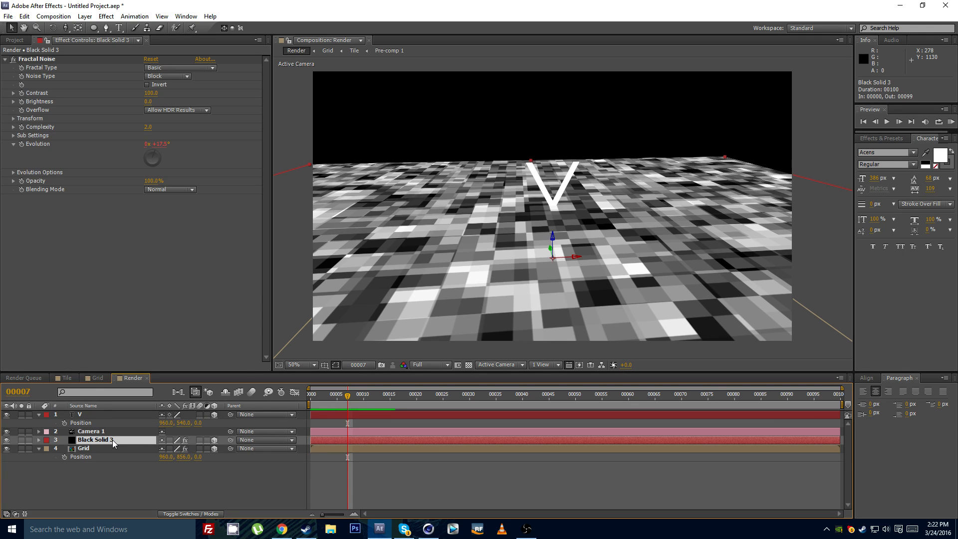
pyautogui.rightClick(112, 439)
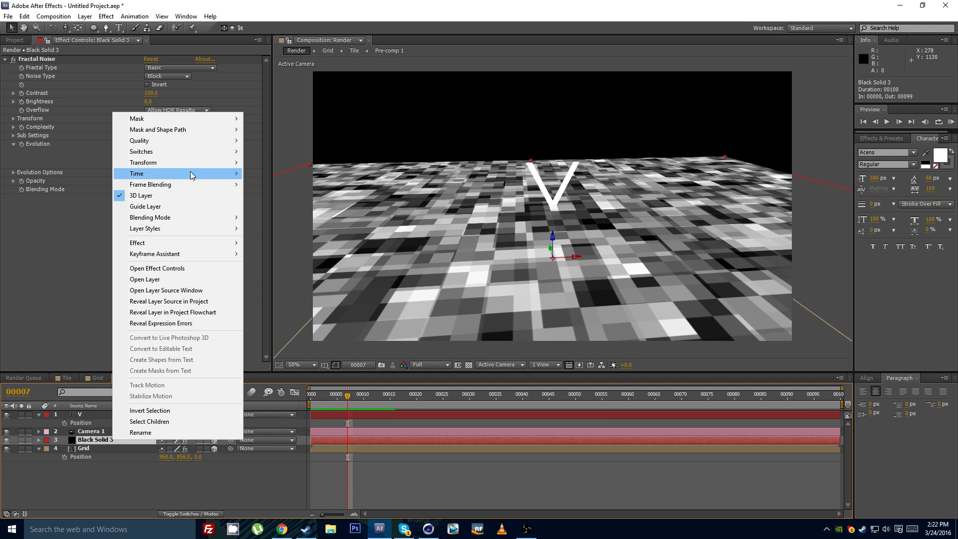
pyautogui.moveTo(167, 118)
pyautogui.click(279, 120)
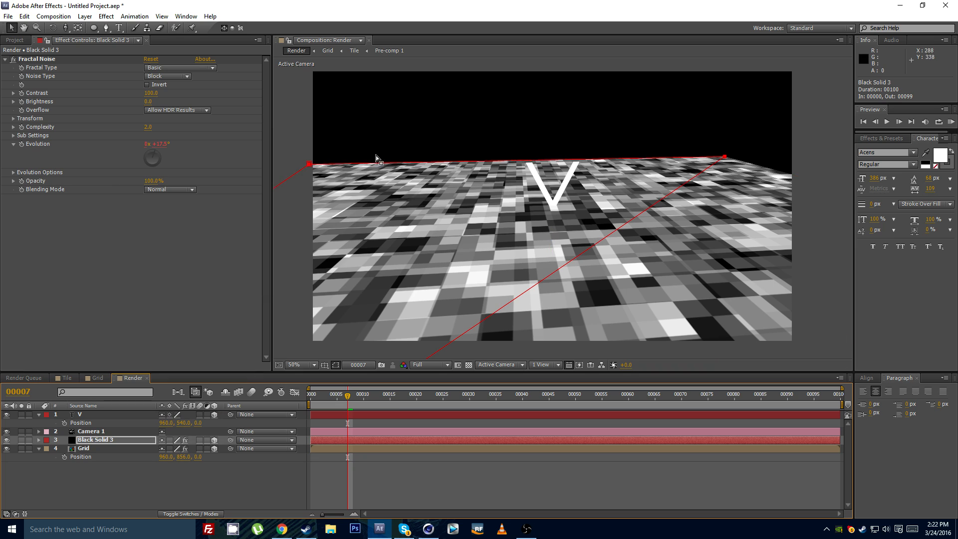
pyautogui.scroll(-6, 592, 234)
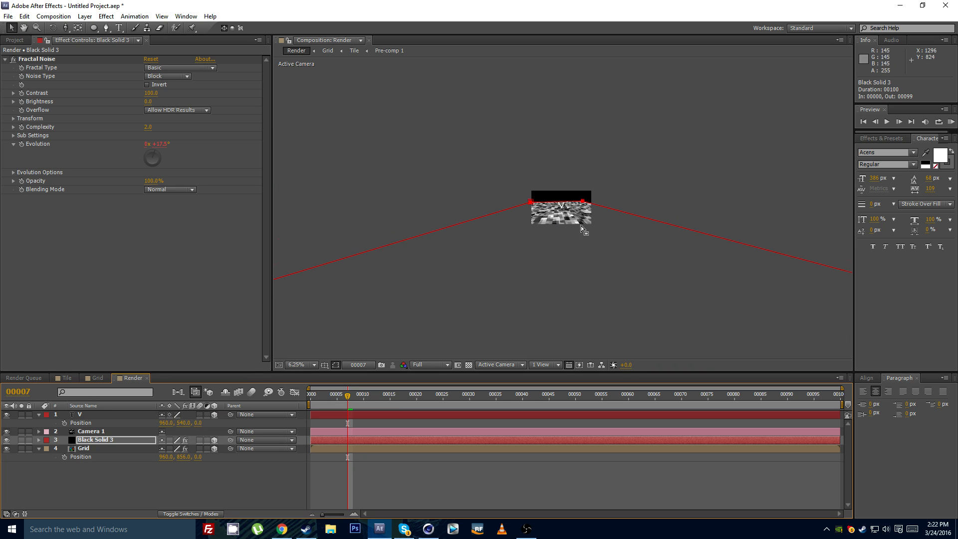
pyautogui.scroll(2, 574, 231)
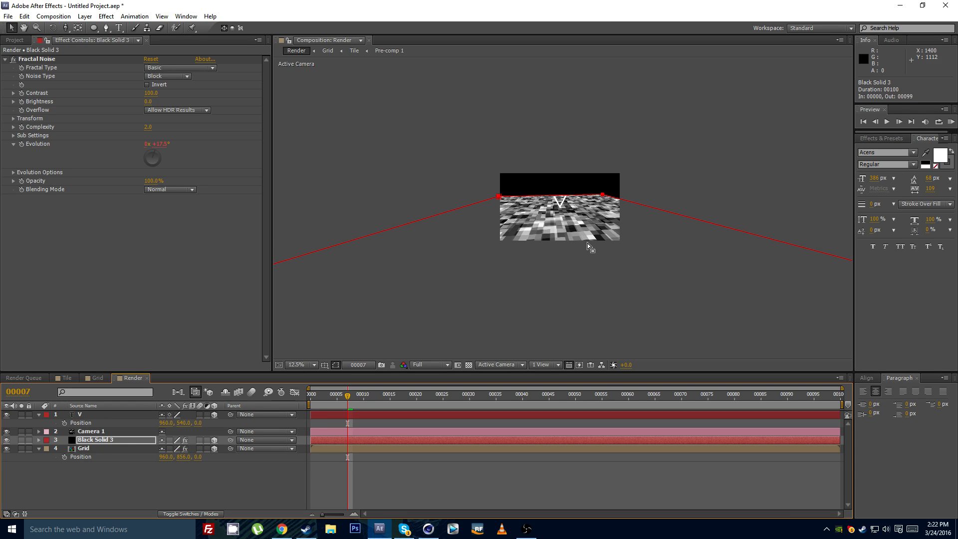
pyautogui.scroll(2, 586, 243)
pyautogui.moveTo(519, 255)
pyautogui.mouseDown()
pyautogui.moveTo(547, 250)
pyautogui.moveTo(524, 249)
pyautogui.mouseUp()
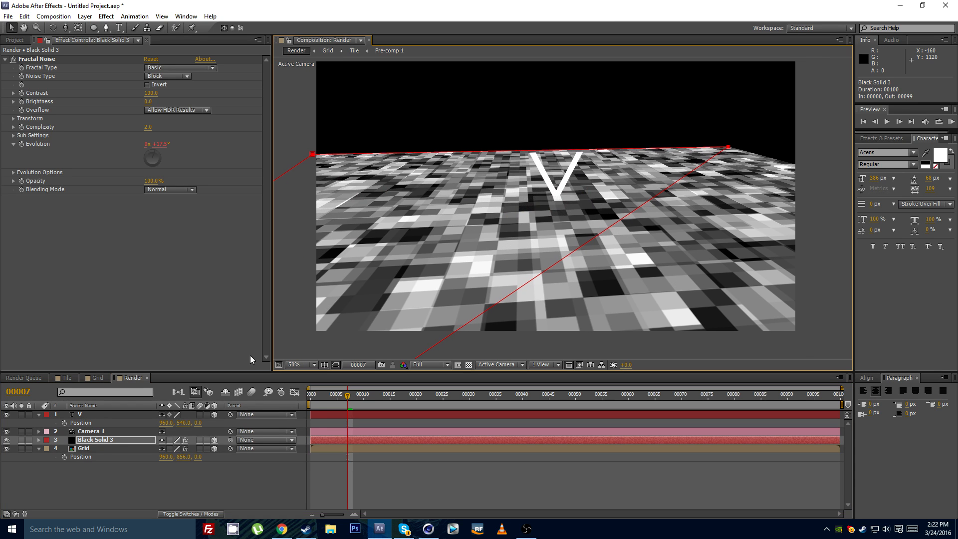
# Step: Set the solid's mask feather to 750 pixels and its mask mode to Subtract
pyautogui.press('Return')
pyautogui.press('f')
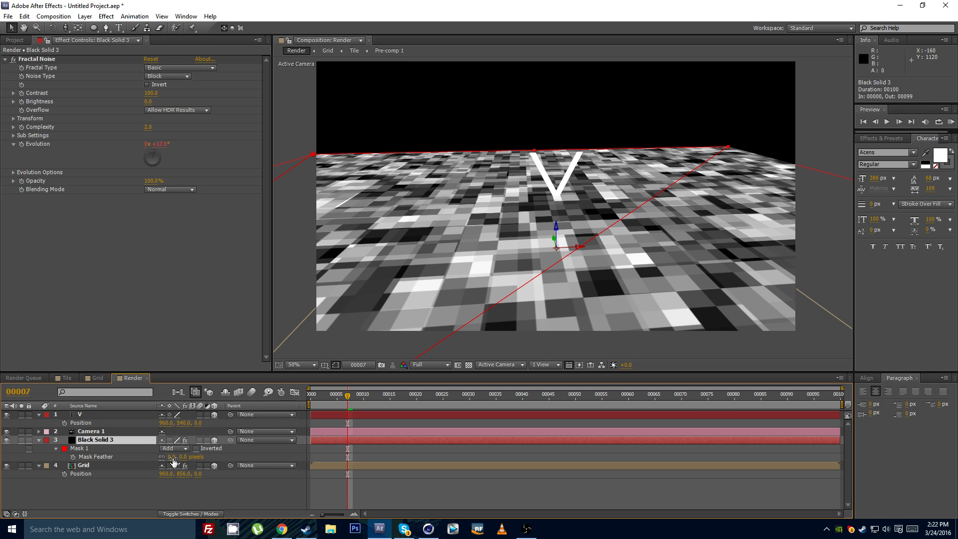
pyautogui.click(172, 457)
pyautogui.write('750')
pyautogui.press('Return')
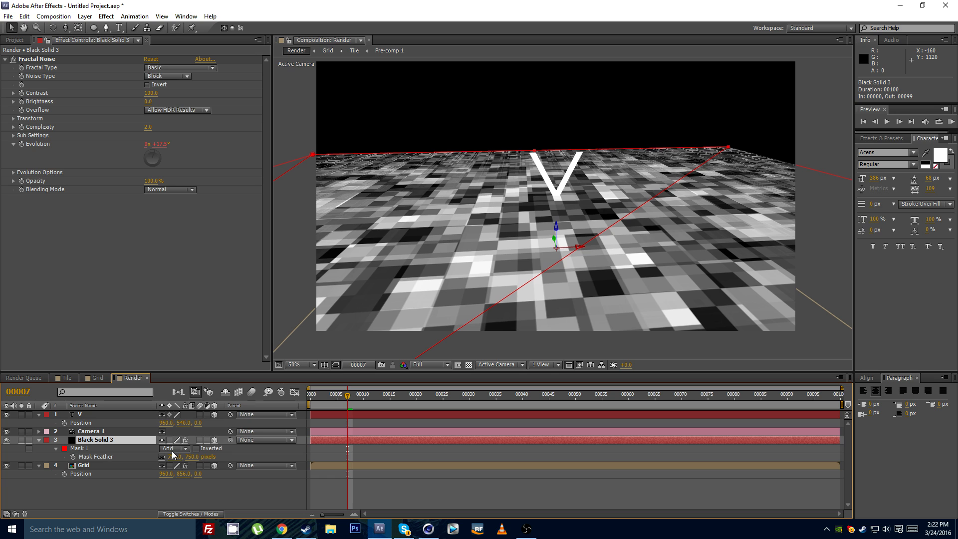
pyautogui.click(174, 448)
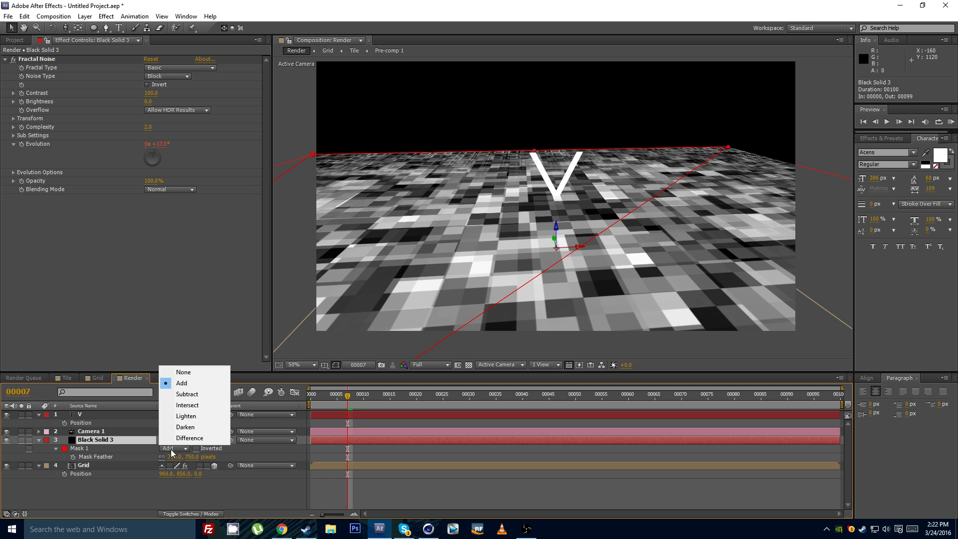
pyautogui.click(183, 397)
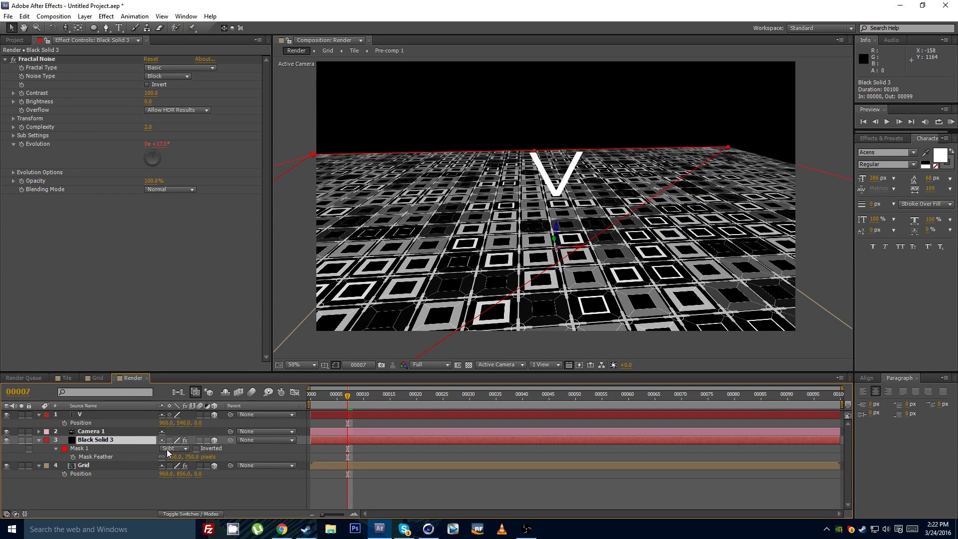
# Step: Set the Grid layer's track matte to Luma Matte using Black Solid 3
pyautogui.click(138, 464)
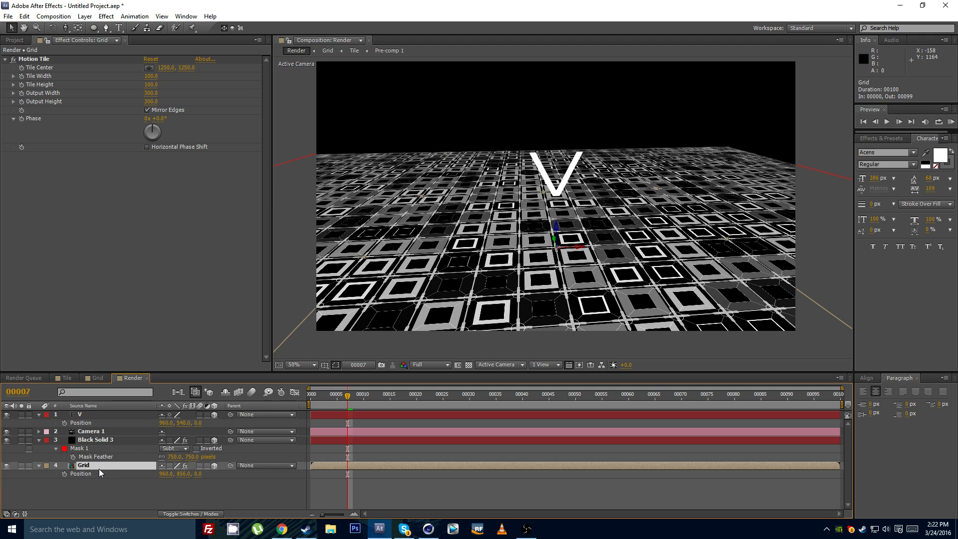
pyautogui.press('F4')
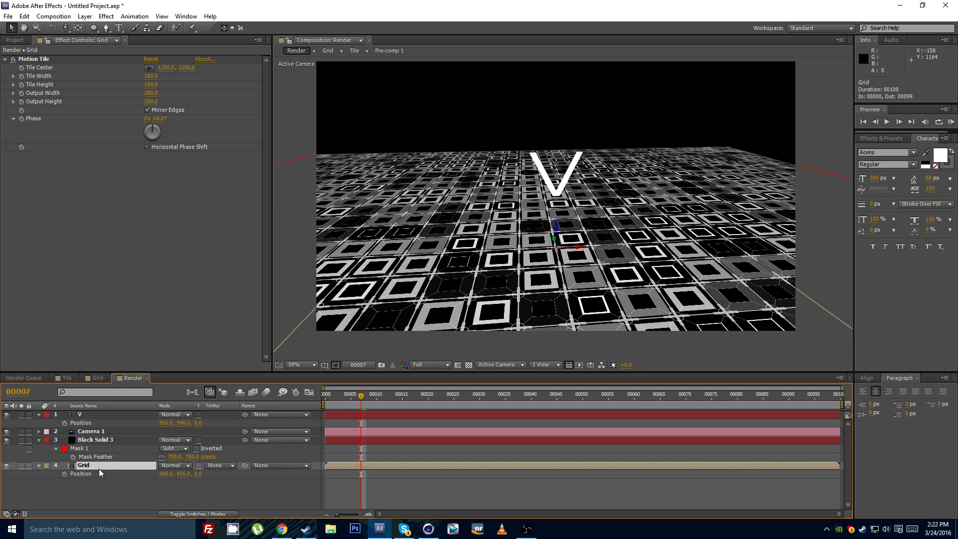
pyautogui.click(222, 464)
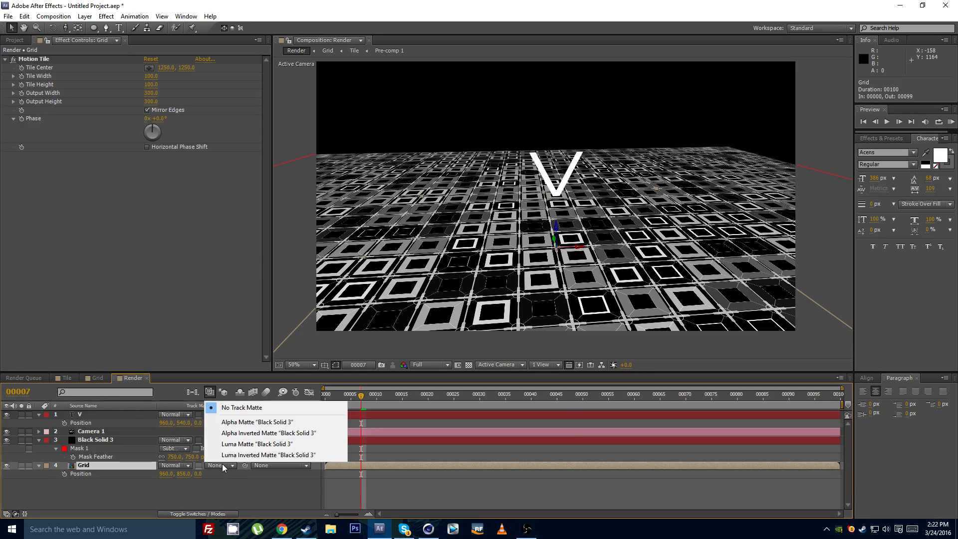
pyautogui.click(240, 444)
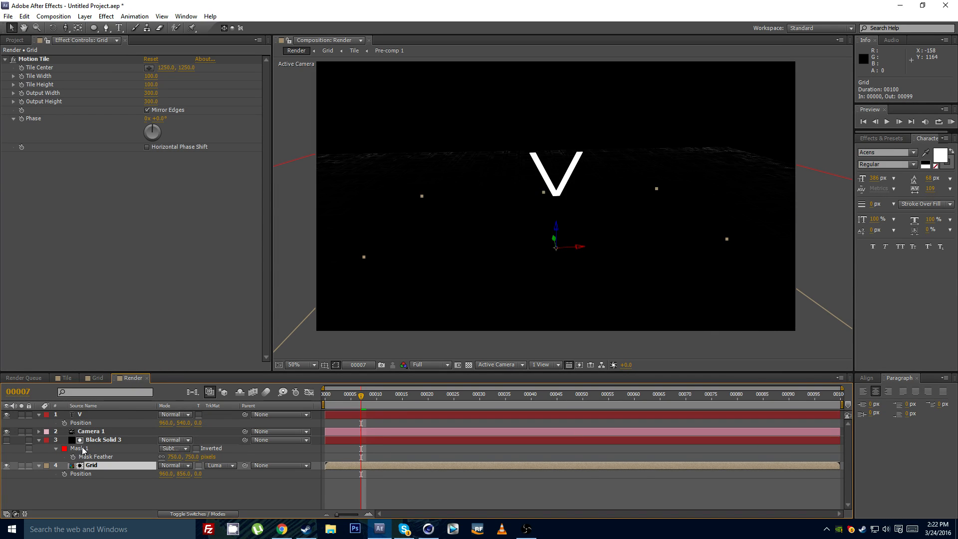
# Step: Change the mode of the mask on Black Solid 3 to Add
pyautogui.click(149, 447)
pyautogui.click(180, 448)
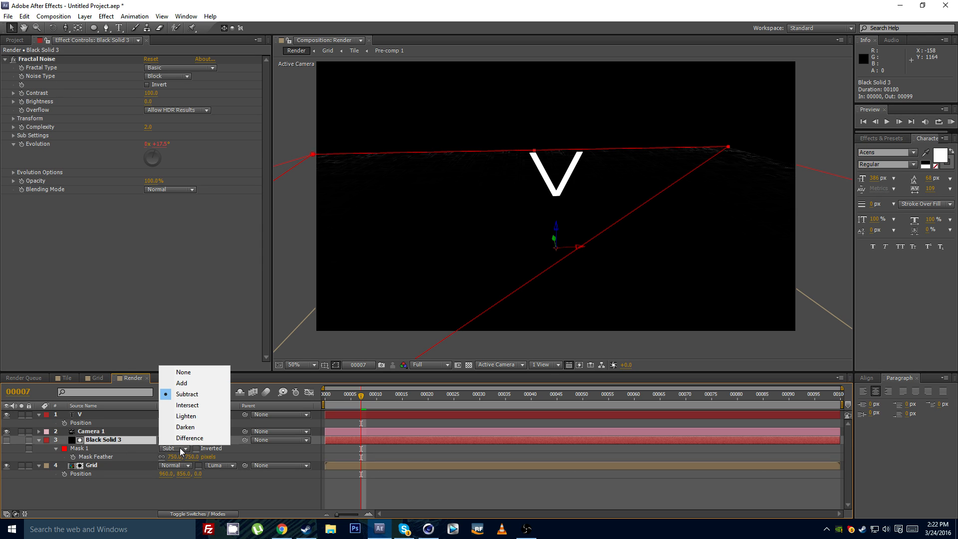
pyautogui.click(187, 384)
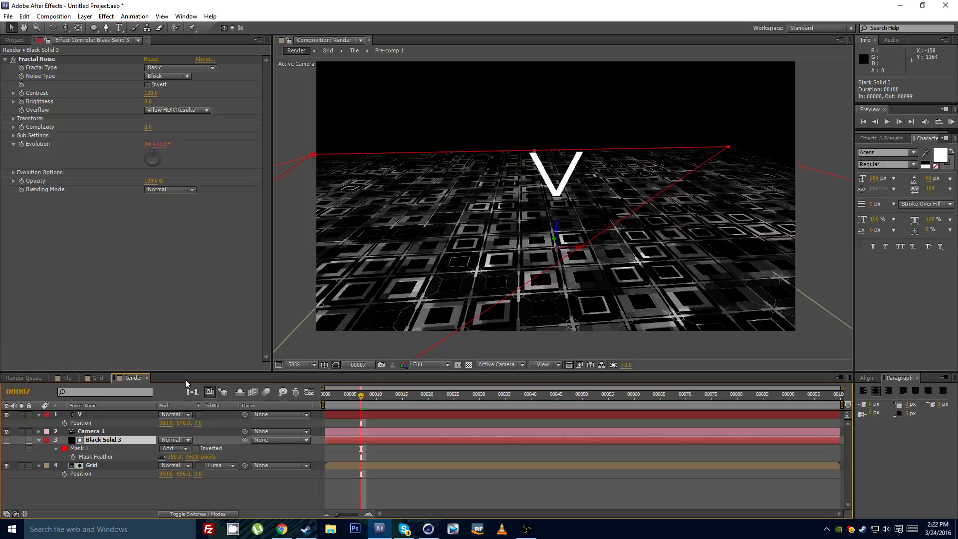
pyautogui.moveTo(397, 258); pyautogui.dragTo(395, 258)
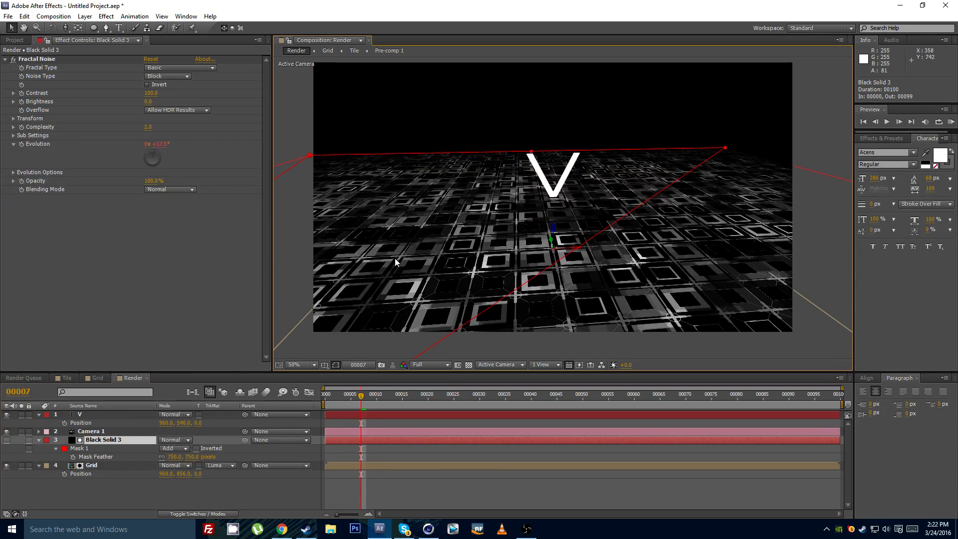
pyautogui.click(126, 447)
pyautogui.click(125, 439)
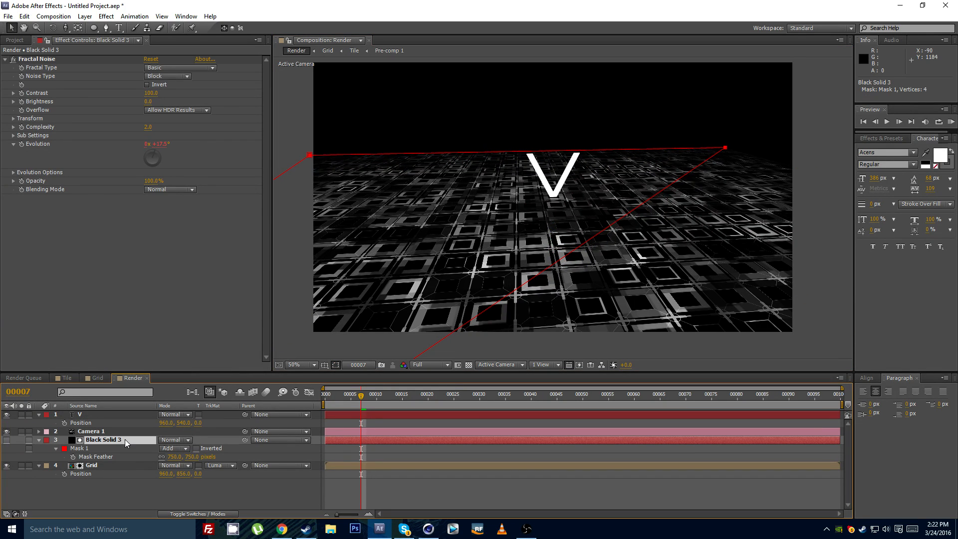
pyautogui.click(335, 363)
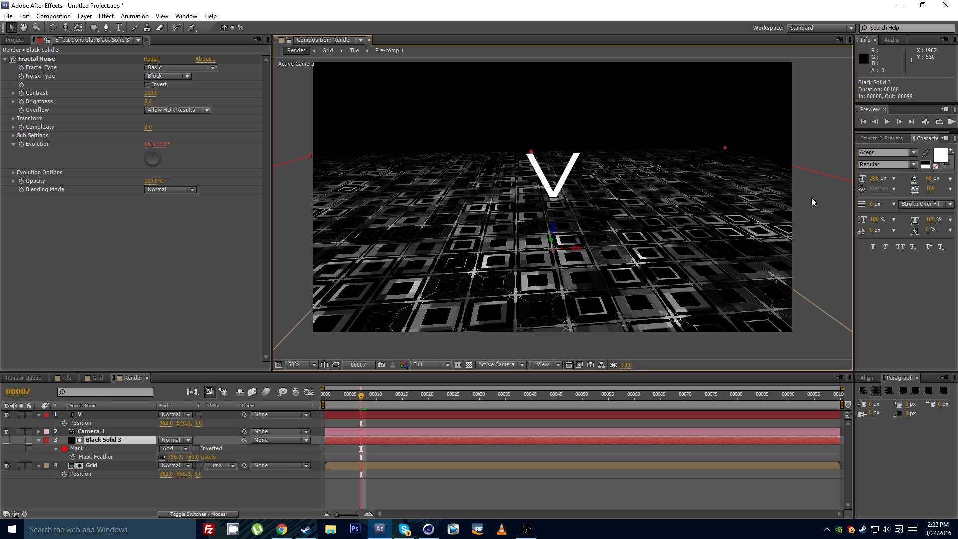
# Step: Remove the Grid layer's track matte to compare the floor, and restore its Luma Matte from Black Solid 3
pyautogui.click(105, 464)
pyautogui.scroll(1, 449, 259)
pyautogui.moveTo(449, 260); pyautogui.dragTo(503, 253)
pyautogui.scroll(-1, 571, 238)
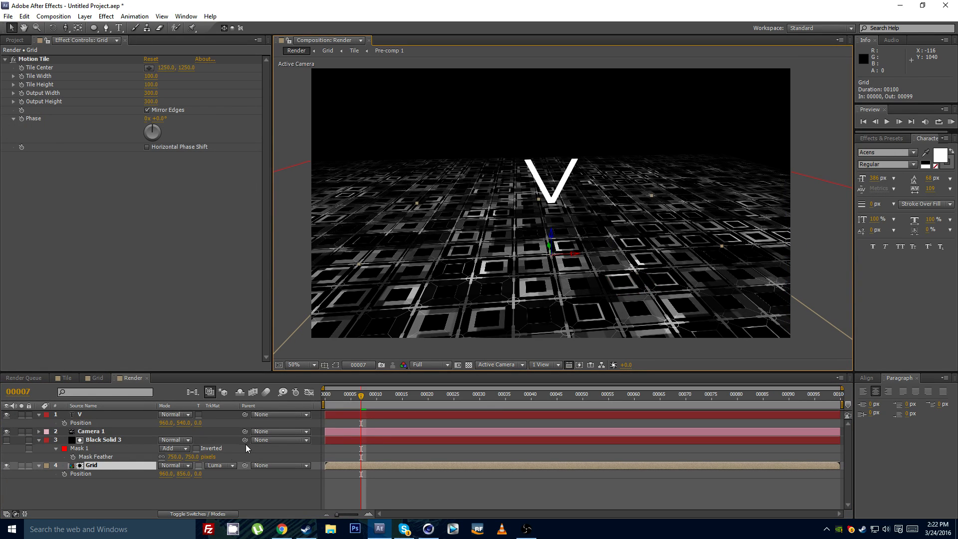
pyautogui.click(223, 465)
pyautogui.click(242, 403)
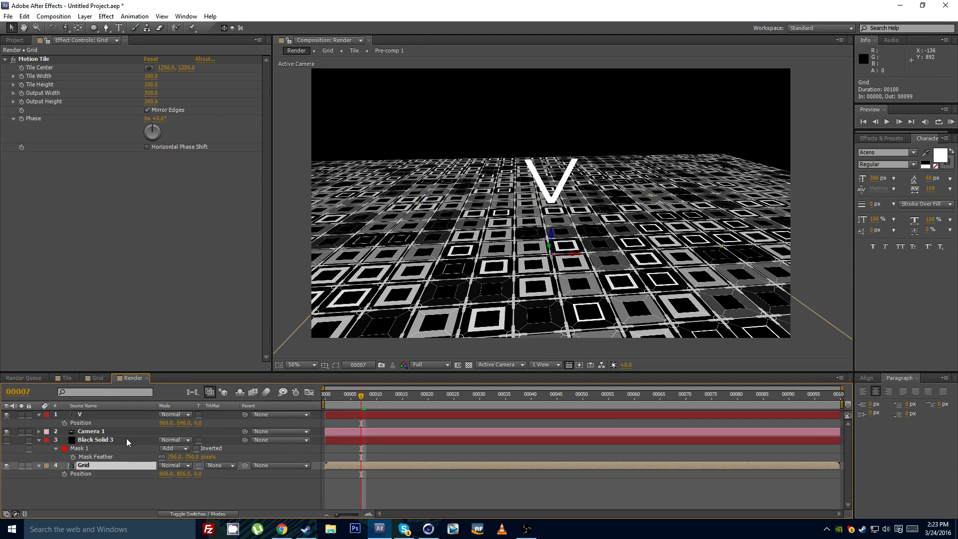
pyautogui.click(222, 465)
pyautogui.click(237, 443)
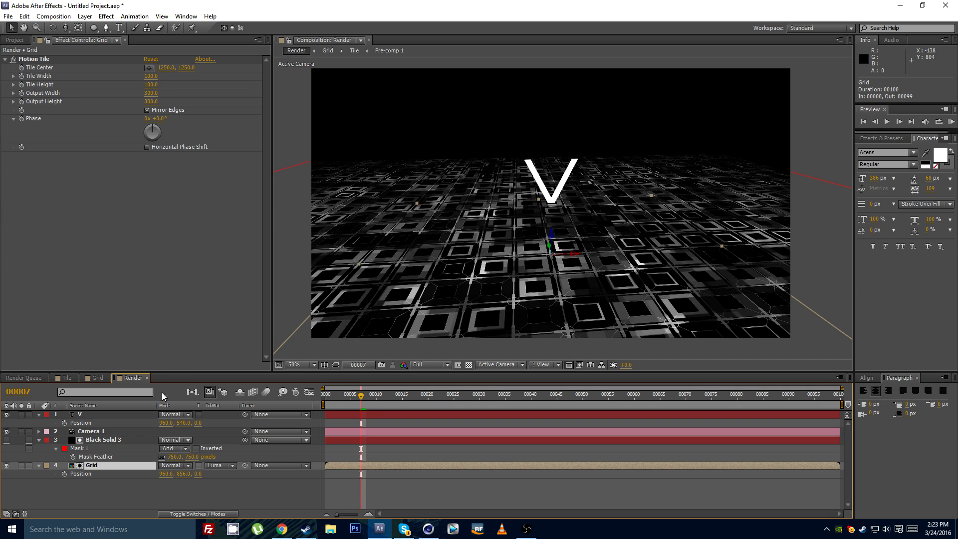
# Step: Increase the Fractal Noise scale on Black Solid 3 to 227
pyautogui.click(122, 432)
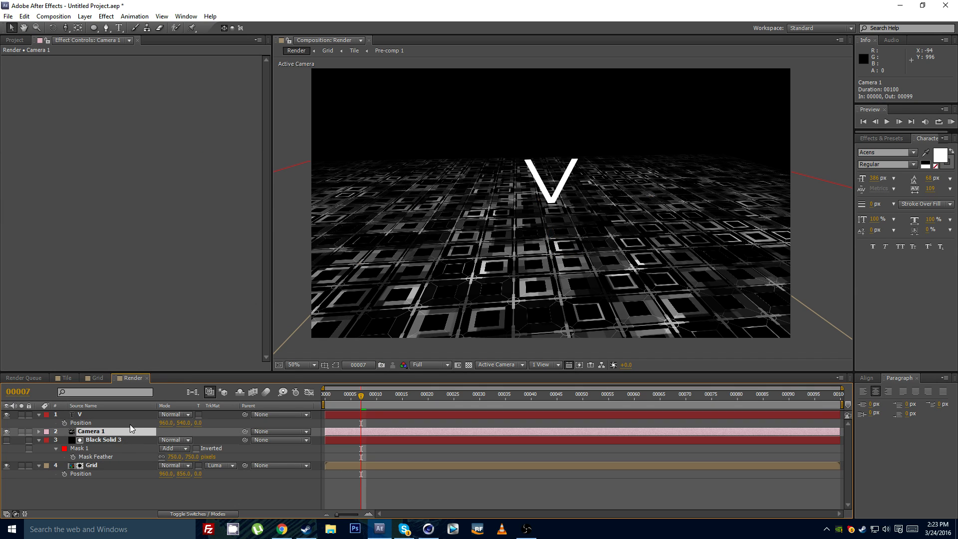
pyautogui.click(122, 442)
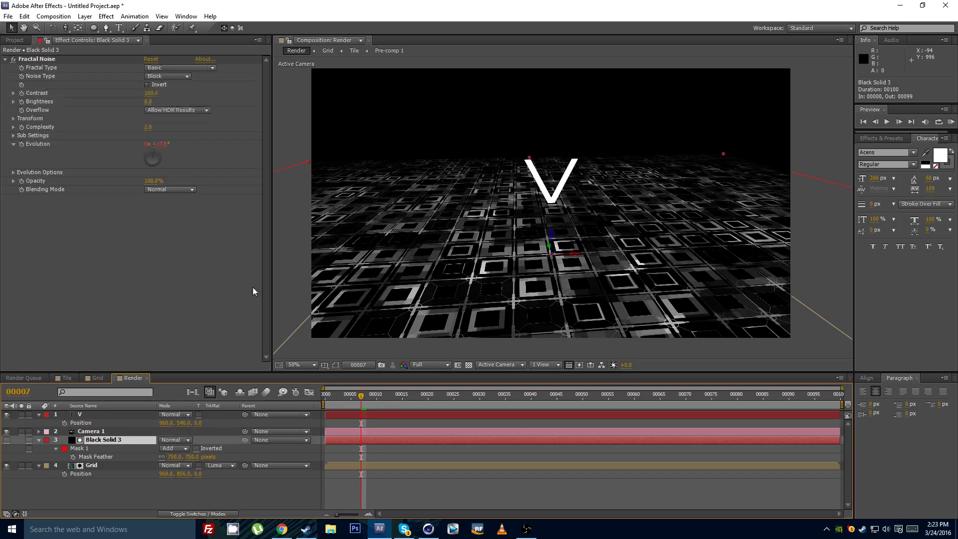
pyautogui.click(13, 119)
pyautogui.click(152, 145)
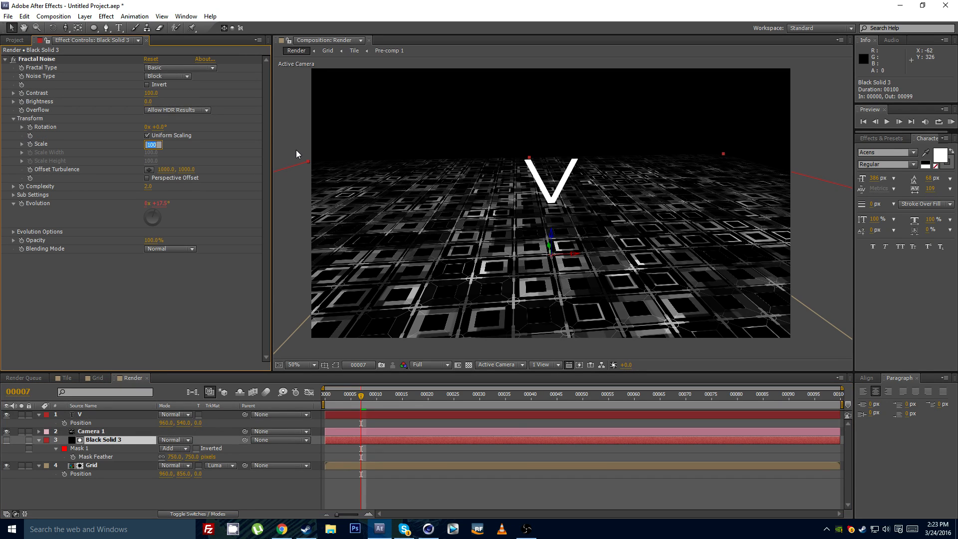
pyautogui.write('200')
pyautogui.press('Return')
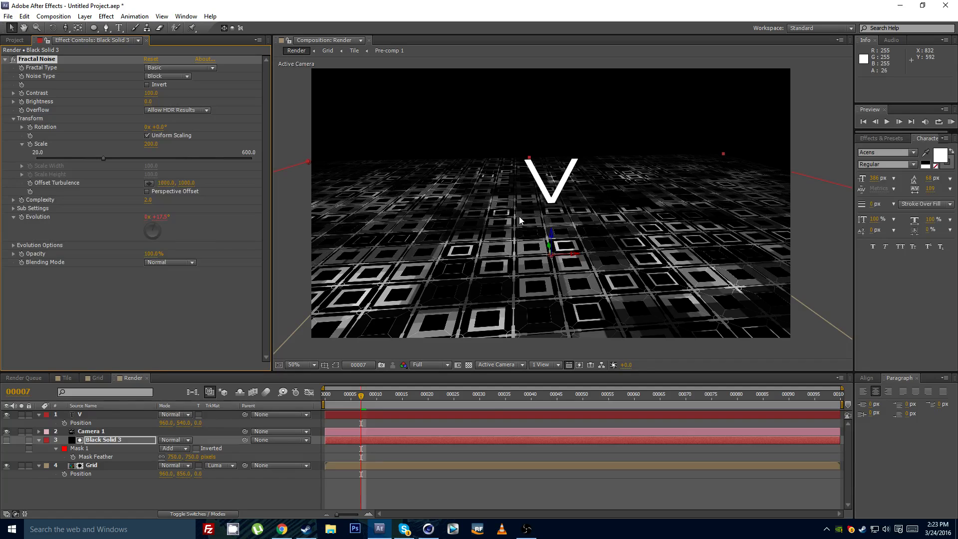
pyautogui.moveTo(519, 245); pyautogui.dragTo(499, 243)
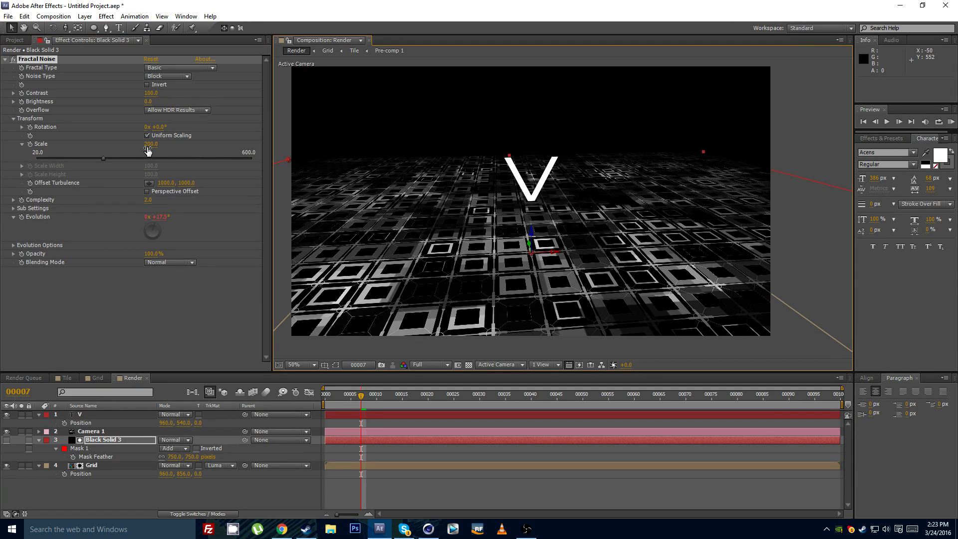
pyautogui.moveTo(147, 150); pyautogui.dragTo(157, 146)
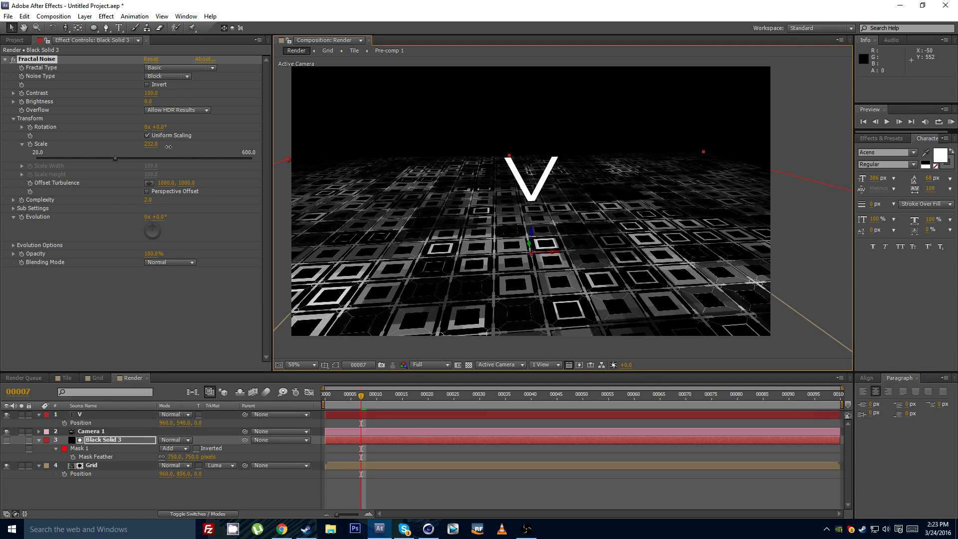
pyautogui.moveTo(175, 146); pyautogui.dragTo(167, 146)
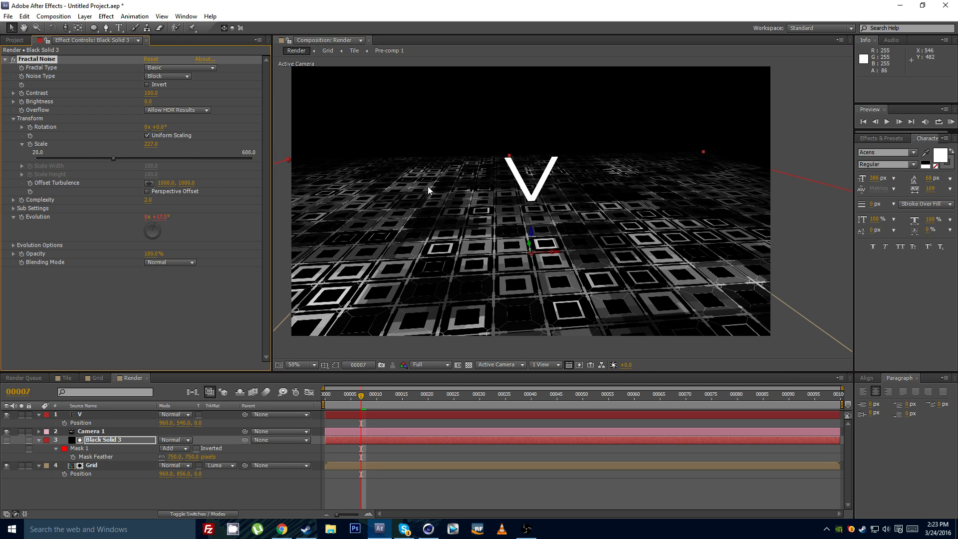
pyautogui.moveTo(427, 187); pyautogui.dragTo(453, 191)
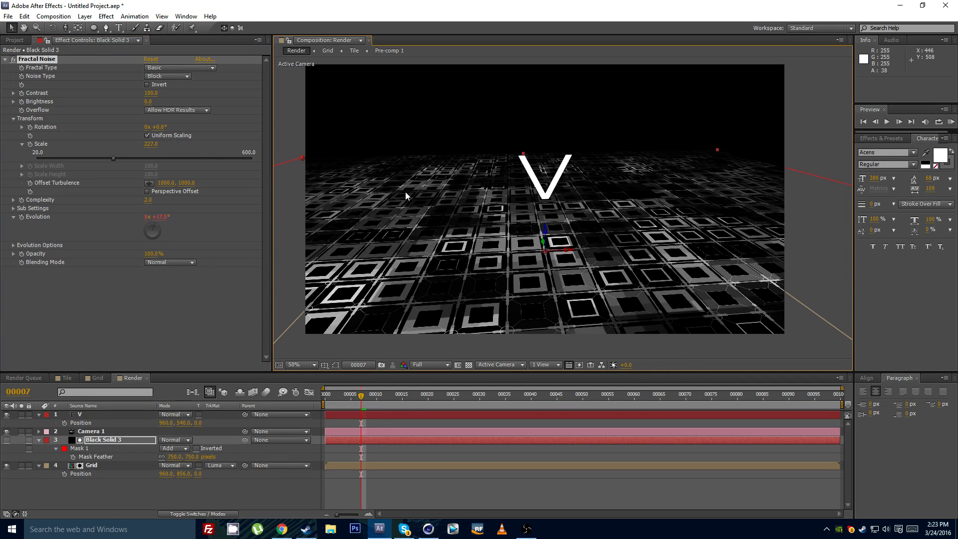
# Step: Contract the mask on Black Solid 3 with a negative mask expansion and collapse the solid's properties
pyautogui.click(124, 441)
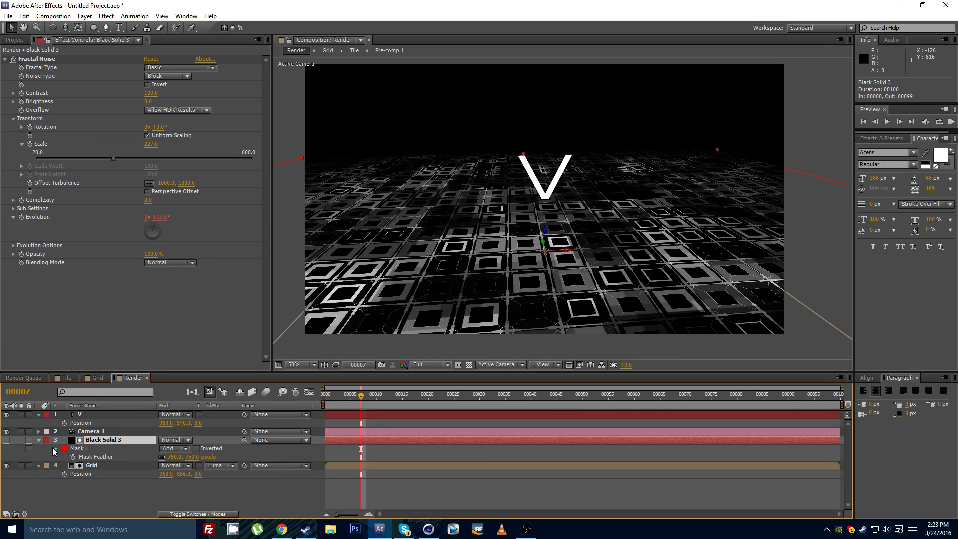
pyautogui.click(56, 448)
pyautogui.click(56, 449)
pyautogui.click(115, 483)
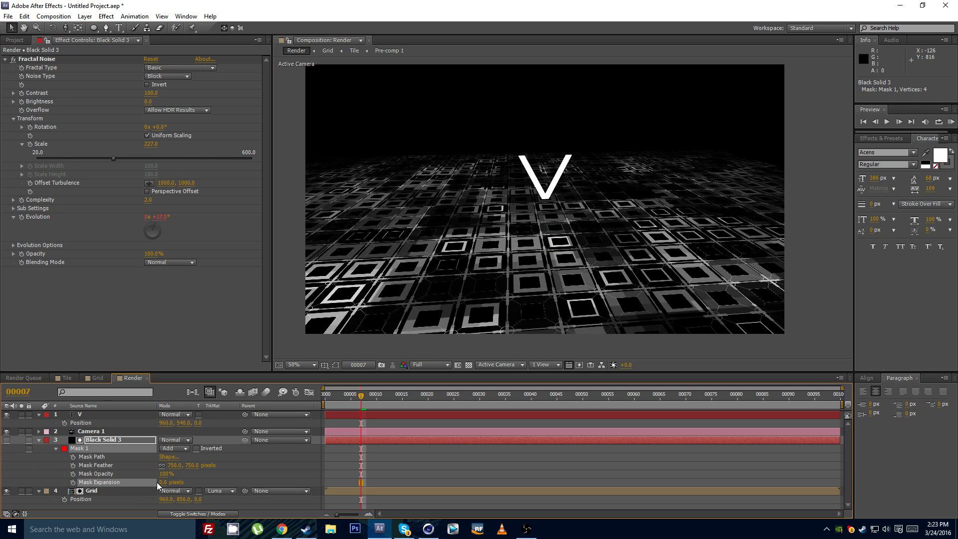
pyautogui.moveTo(161, 486); pyautogui.dragTo(109, 483)
pyautogui.moveTo(49, 485); pyautogui.dragTo(38, 485)
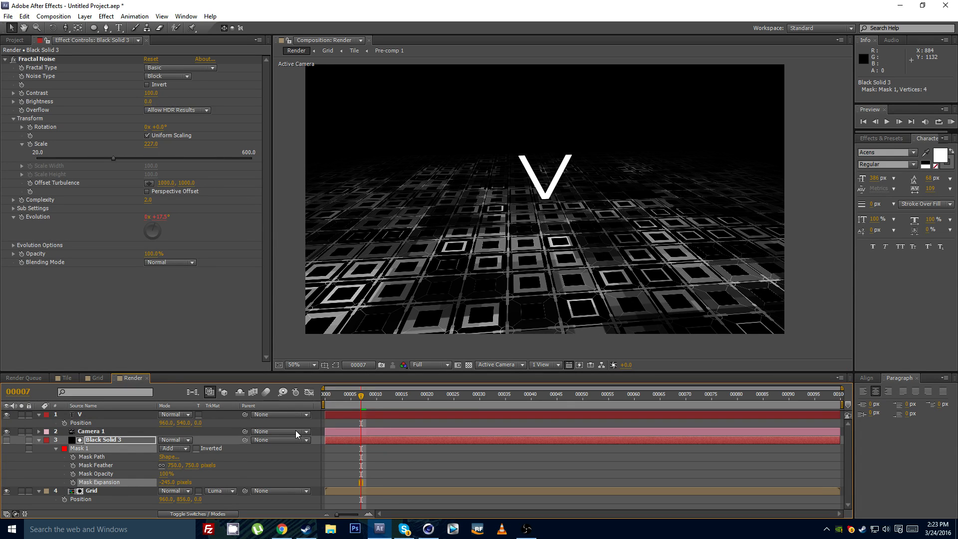
pyautogui.moveTo(128, 485); pyautogui.dragTo(128, 484)
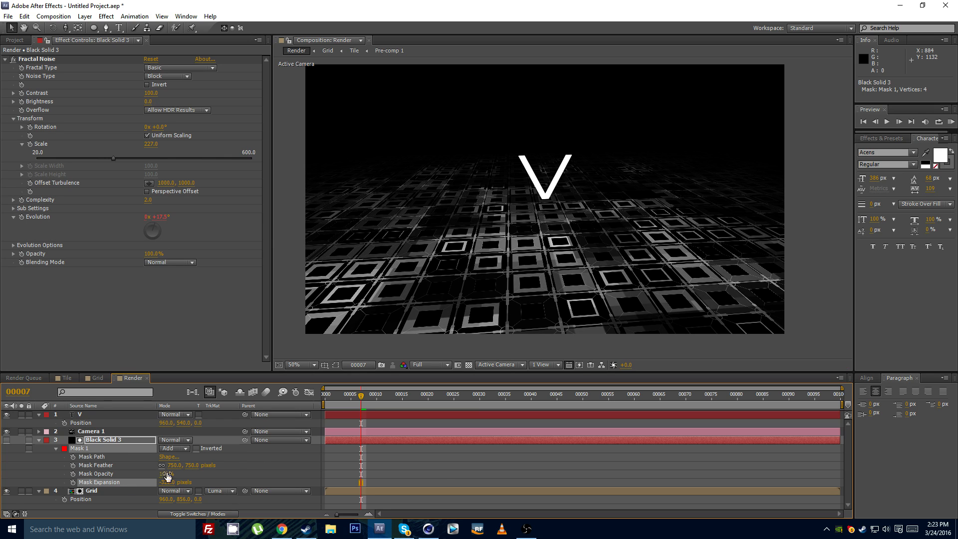
pyautogui.click(438, 471)
pyautogui.click(39, 440)
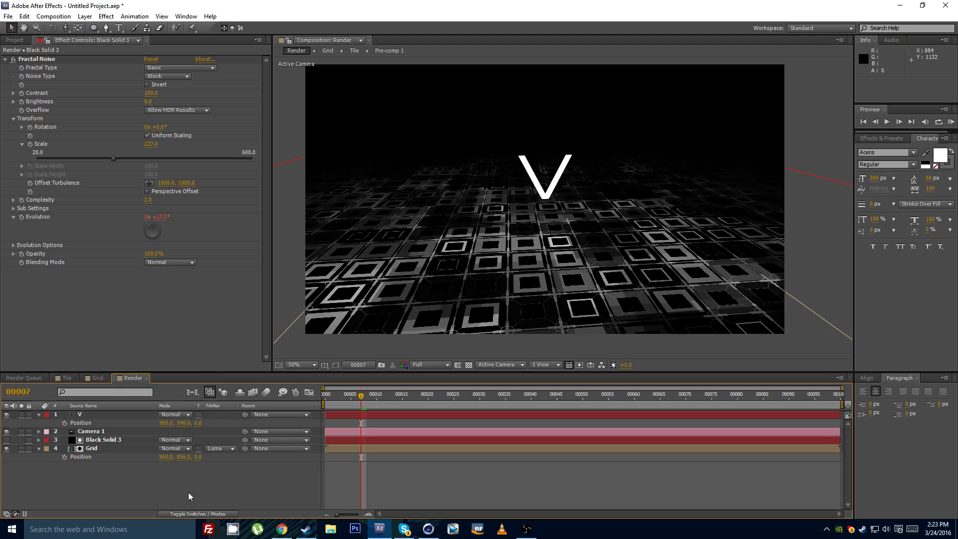
# Step: Create a new black solid at composition size, 1920 by 1080 pixels, and move it beneath the Grid layer
pyautogui.moveTo(514, 242); pyautogui.dragTo(504, 246)
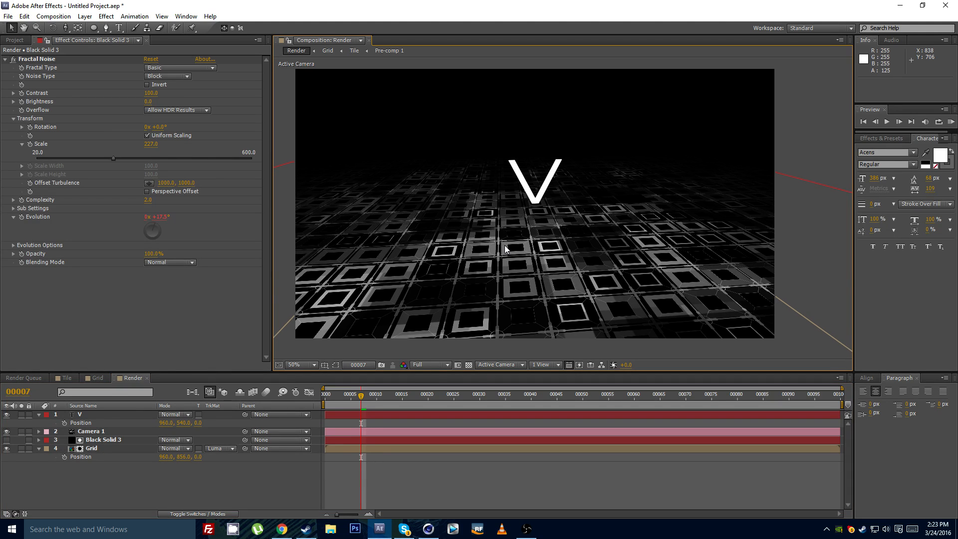
pyautogui.hotkey('ctrl', 'y')
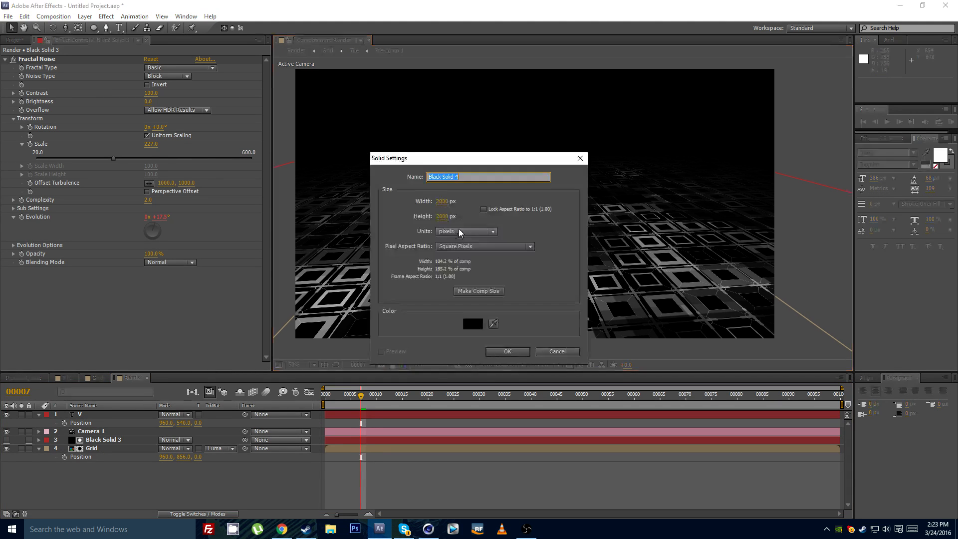
pyautogui.press('Return')
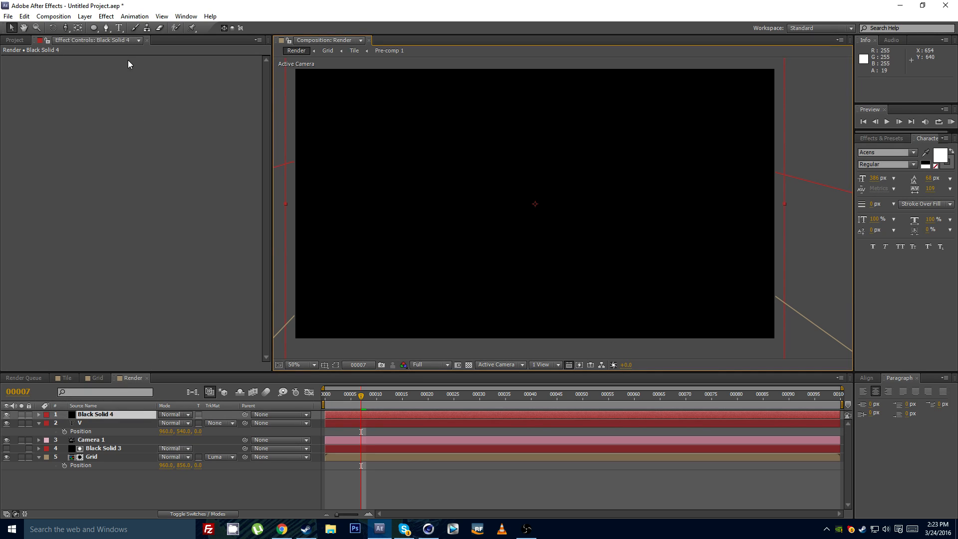
pyautogui.click(85, 16)
pyautogui.click(95, 36)
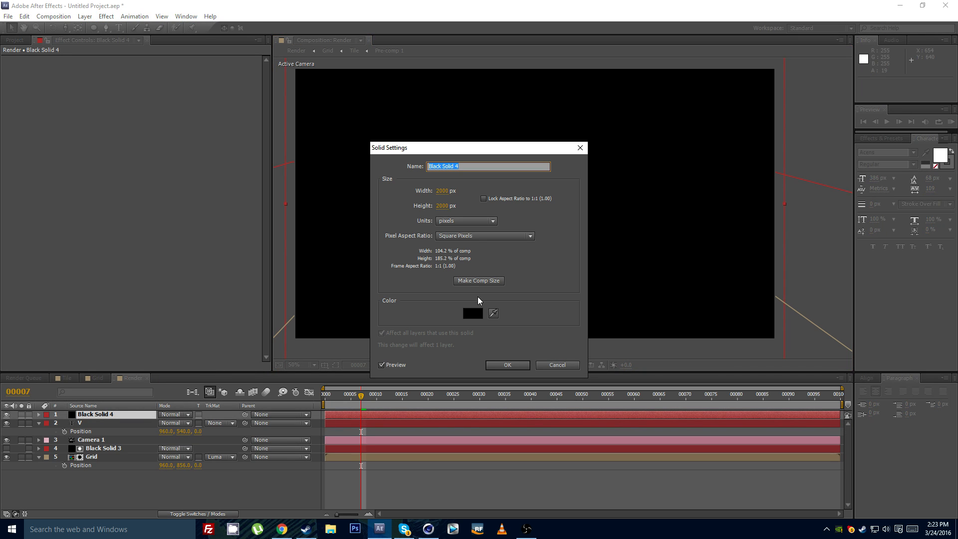
pyautogui.click(474, 281)
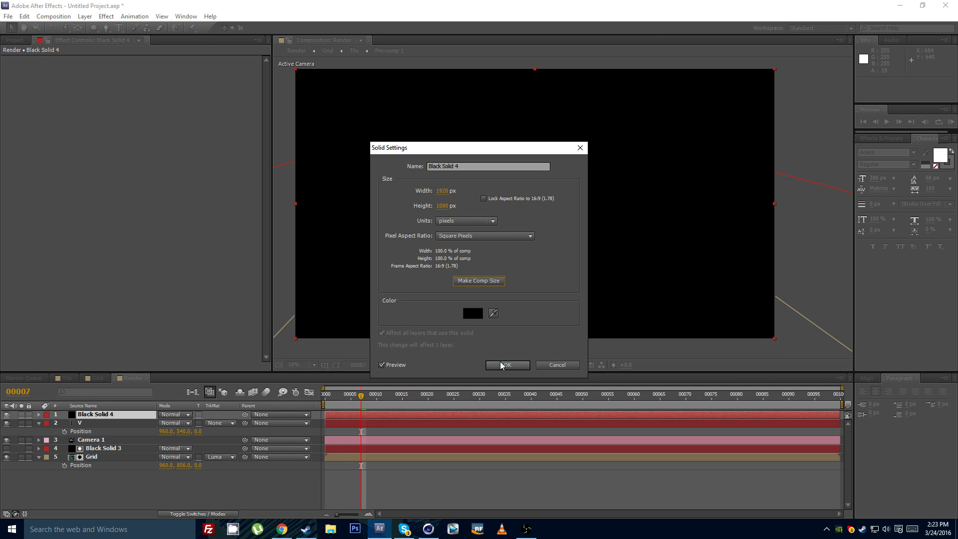
pyautogui.click(499, 365)
pyautogui.moveTo(97, 417); pyautogui.dragTo(98, 471)
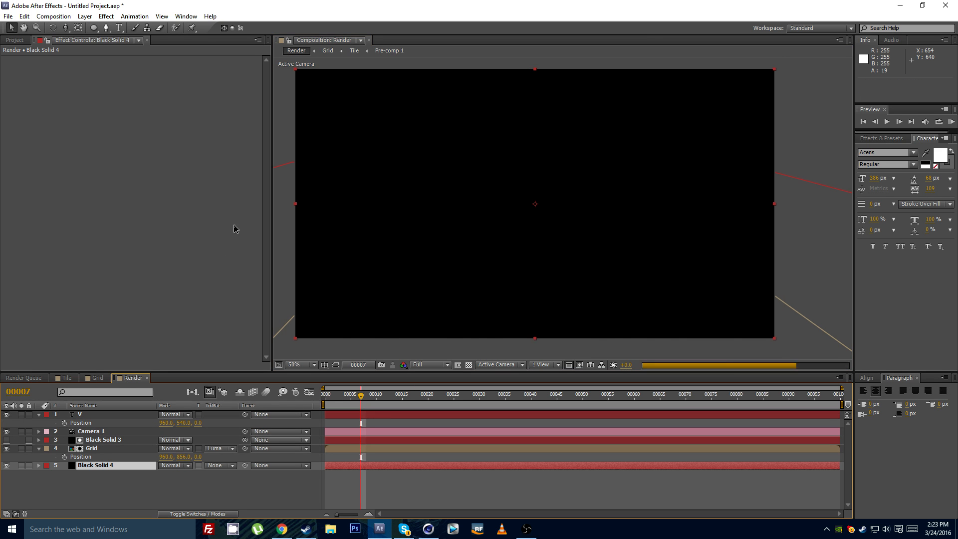
# Step: Apply the Ramp effect to the new background solid and set its end color to dark blue 0A2233
pyautogui.click(106, 17)
pyautogui.moveTo(182, 153)
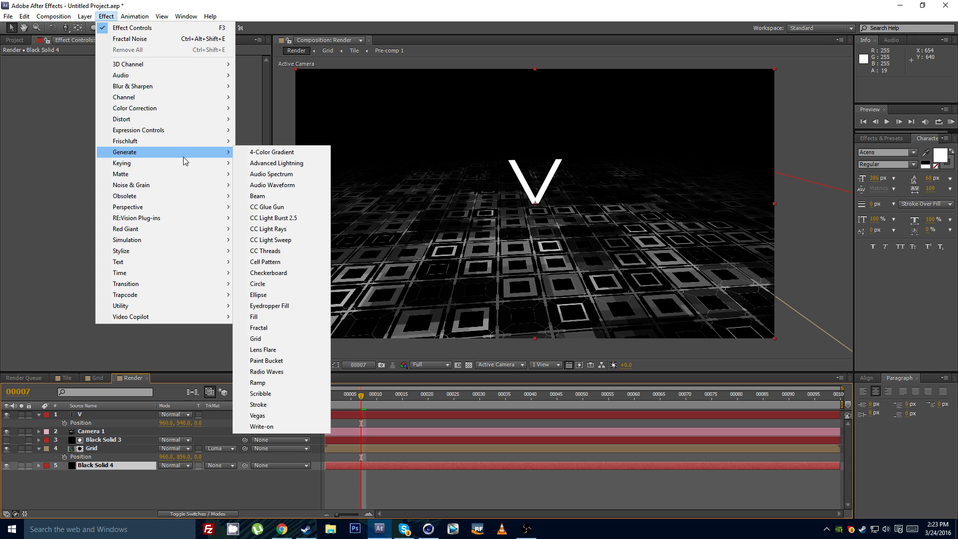
pyautogui.click(265, 382)
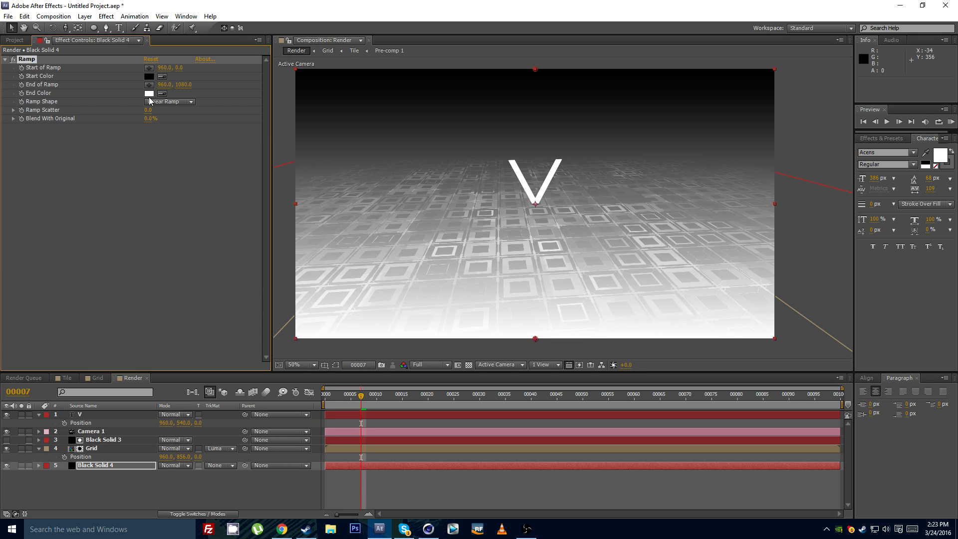
pyautogui.click(149, 93)
pyautogui.click(205, 283)
pyautogui.moveTo(145, 280)
pyautogui.mouseDown()
pyautogui.moveTo(147, 308)
pyautogui.moveTo(177, 321)
pyautogui.moveTo(169, 326)
pyautogui.mouseUp()
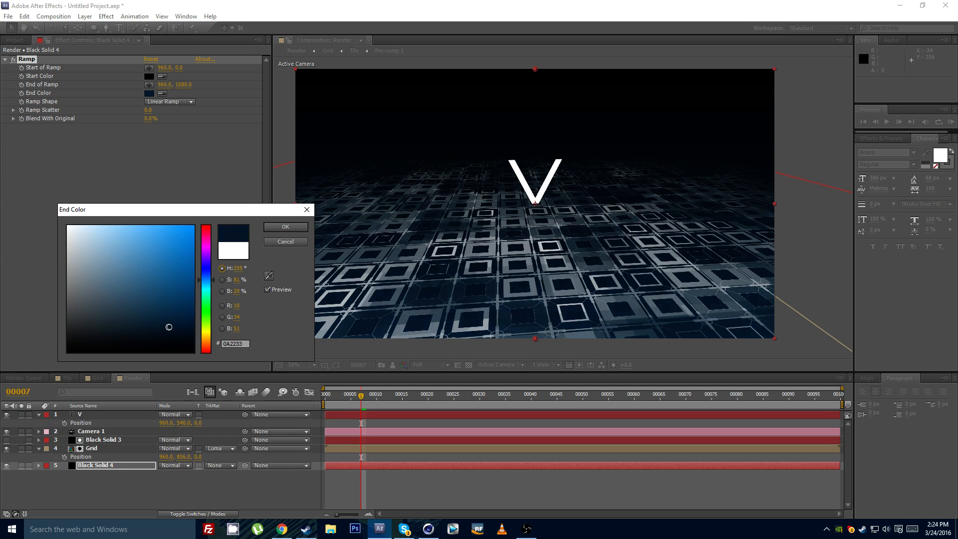
pyautogui.click(285, 227)
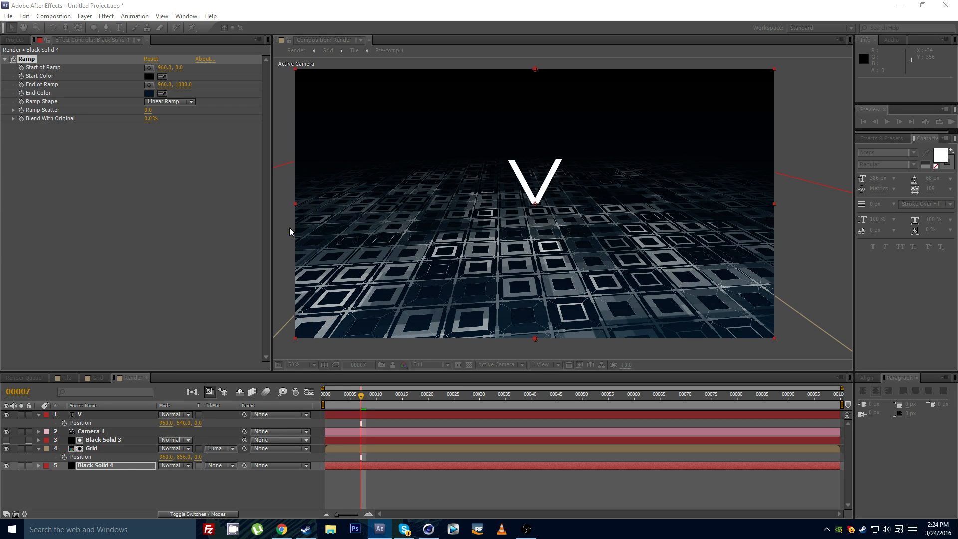
# Step: Lower the end point of the Ramp on Black Solid 4 to 960, 1272, below the frame
pyautogui.moveTo(554, 272); pyautogui.dragTo(552, 300)
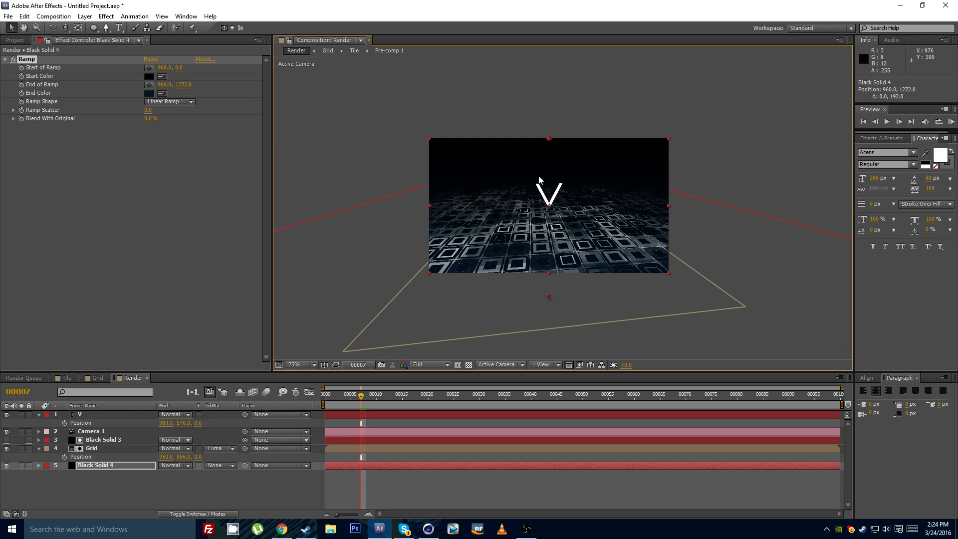
pyautogui.scroll(2, 539, 199)
pyautogui.moveTo(534, 213)
pyautogui.mouseDown()
pyautogui.moveTo(547, 186)
pyautogui.moveTo(527, 226)
pyautogui.mouseUp()
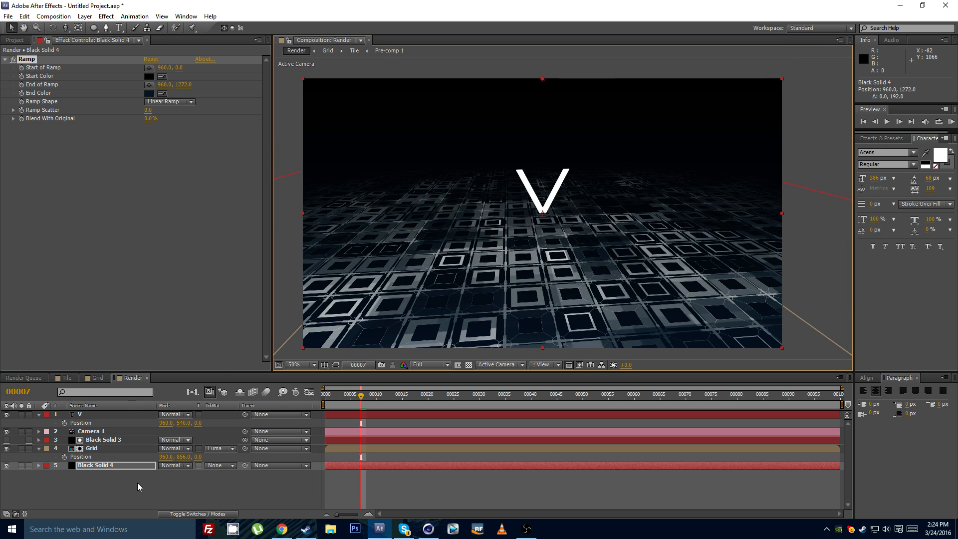
# Step: Set the blending mode of the Grid layer to Add
pyautogui.click(107, 449)
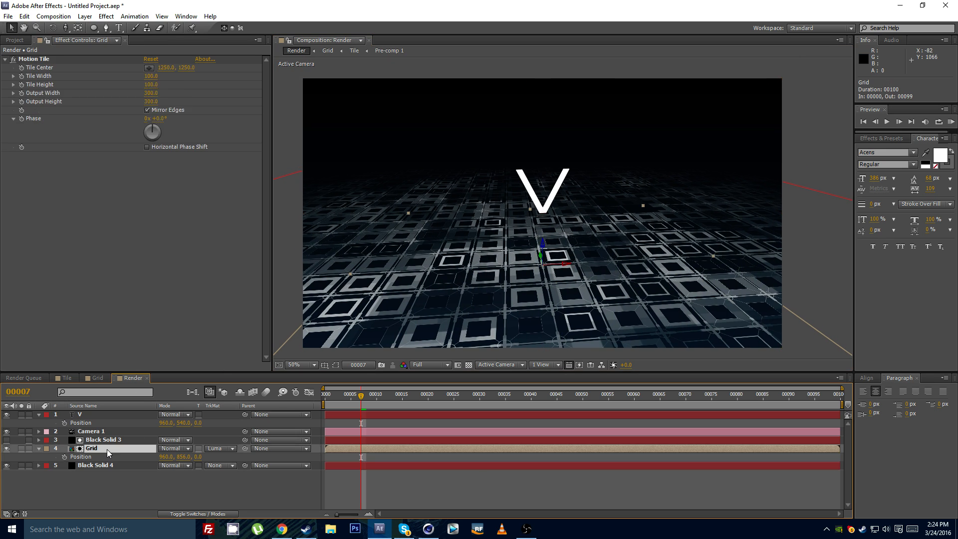
pyautogui.click(168, 449)
pyautogui.click(235, 113)
# Step: Examine the blended grid floor up close and at full frame in the composition view
pyautogui.moveTo(504, 204); pyautogui.dragTo(485, 179)
pyautogui.scroll(1, 486, 179)
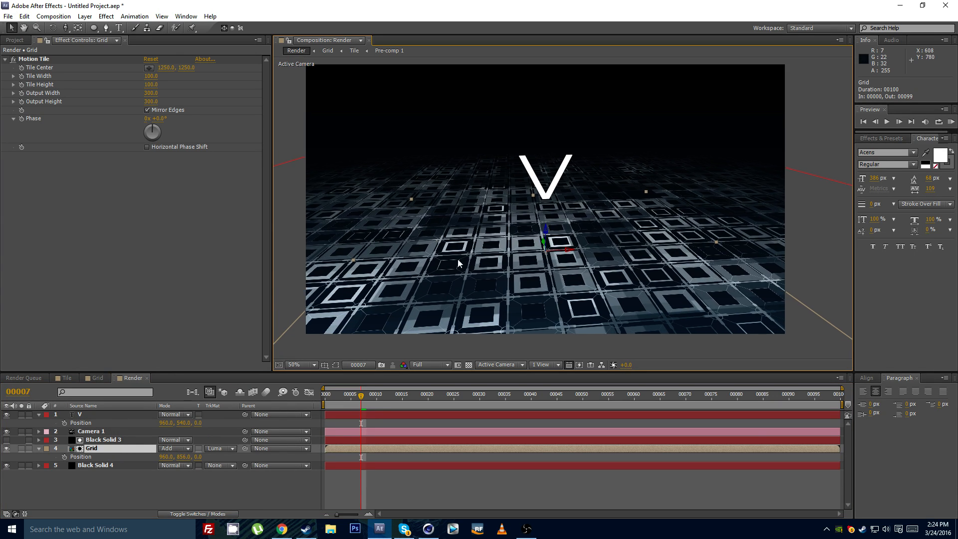
pyautogui.scroll(1, 611, 209)
pyautogui.scroll(1, 611, 209)
pyautogui.scroll(-1, 584, 195)
pyautogui.moveTo(626, 204); pyautogui.dragTo(473, 307)
pyautogui.scroll(-1, 453, 205)
pyautogui.scroll(1, 443, 256)
pyautogui.scroll(-1, 541, 224)
pyautogui.moveTo(557, 247); pyautogui.dragTo(537, 215)
# Step: Create a new adjustment layer and place it directly beneath Camera 1 in the layer stack
pyautogui.click(364, 478)
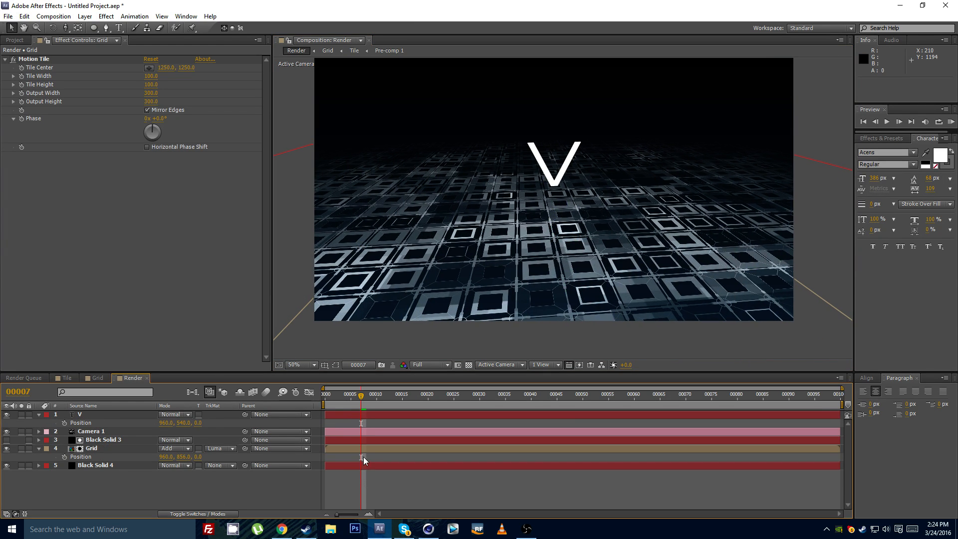
pyautogui.click(85, 16)
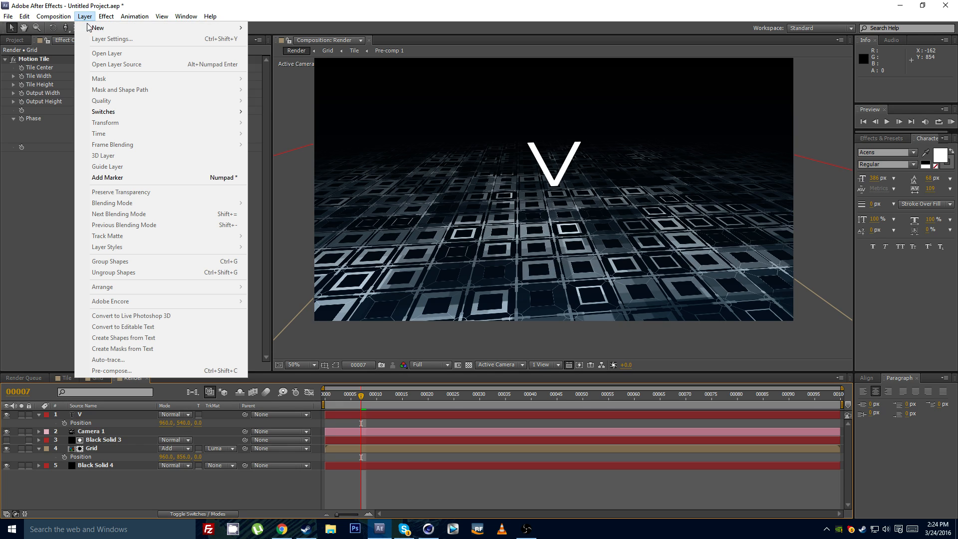
pyautogui.moveTo(235, 28)
pyautogui.click(285, 93)
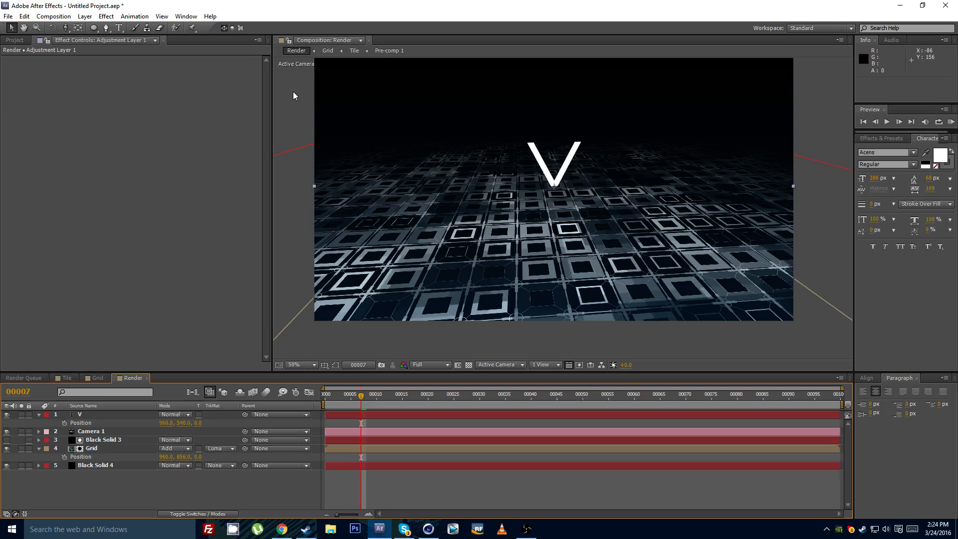
pyautogui.moveTo(85, 415); pyautogui.dragTo(113, 441)
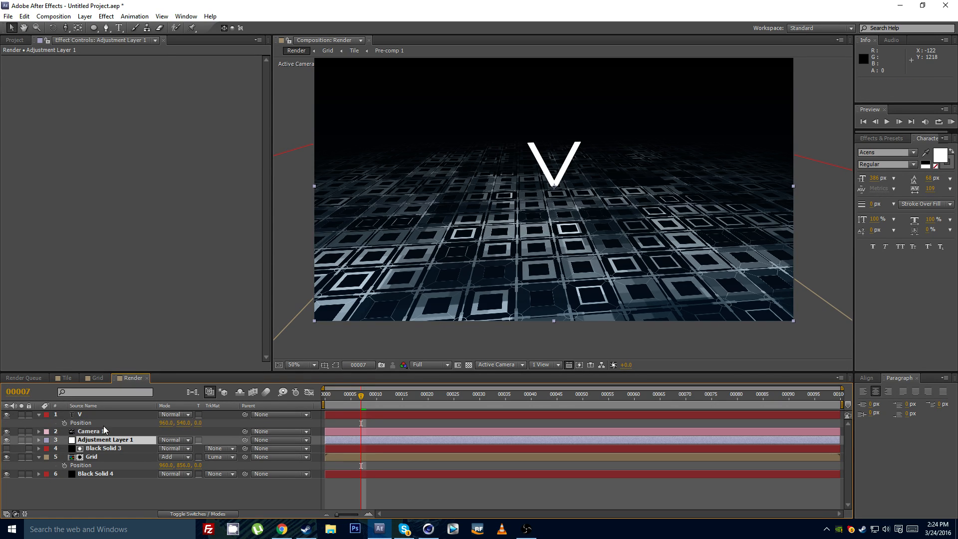
# Step: Apply the Fill effect to the Grid layer
pyautogui.moveTo(457, 262); pyautogui.dragTo(449, 283)
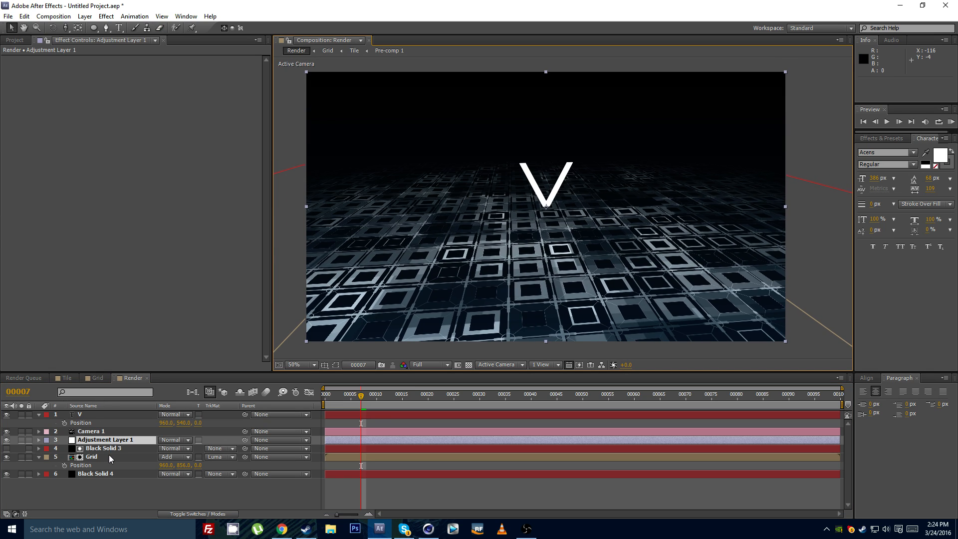
pyautogui.click(91, 457)
pyautogui.moveTo(477, 254); pyautogui.dragTo(459, 247)
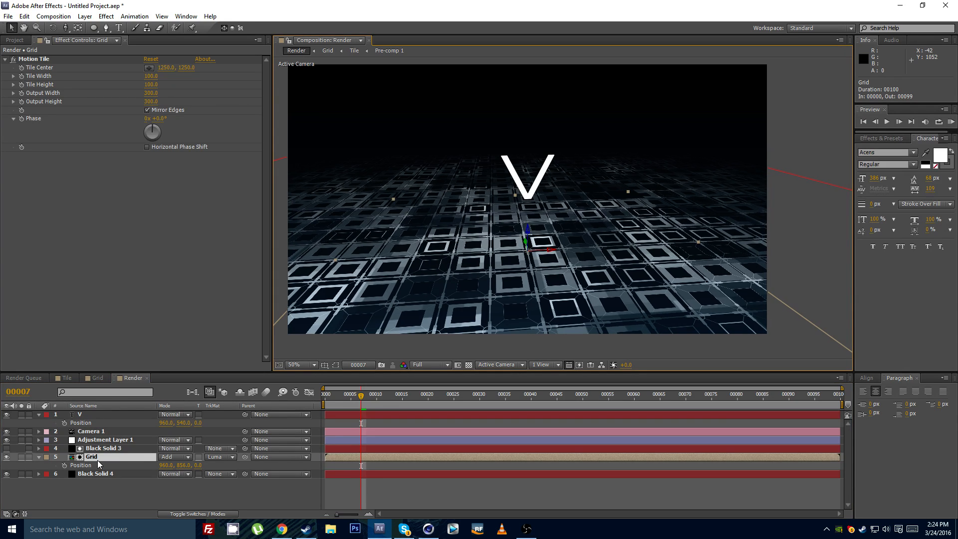
pyautogui.click(107, 15)
pyautogui.moveTo(131, 153)
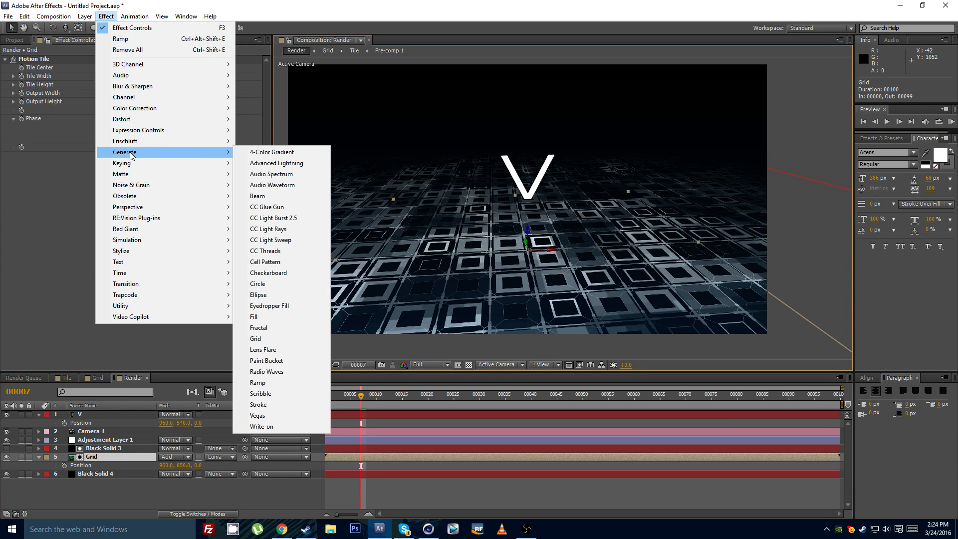
pyautogui.click(254, 317)
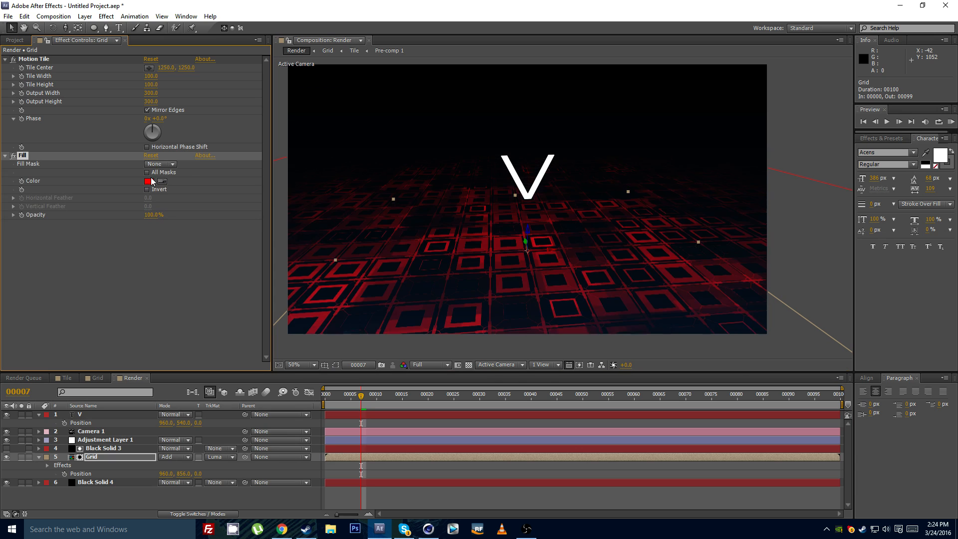
# Step: Change the Grid layer's Fill color to a bright turquoise green
pyautogui.click(149, 181)
pyautogui.click(206, 298)
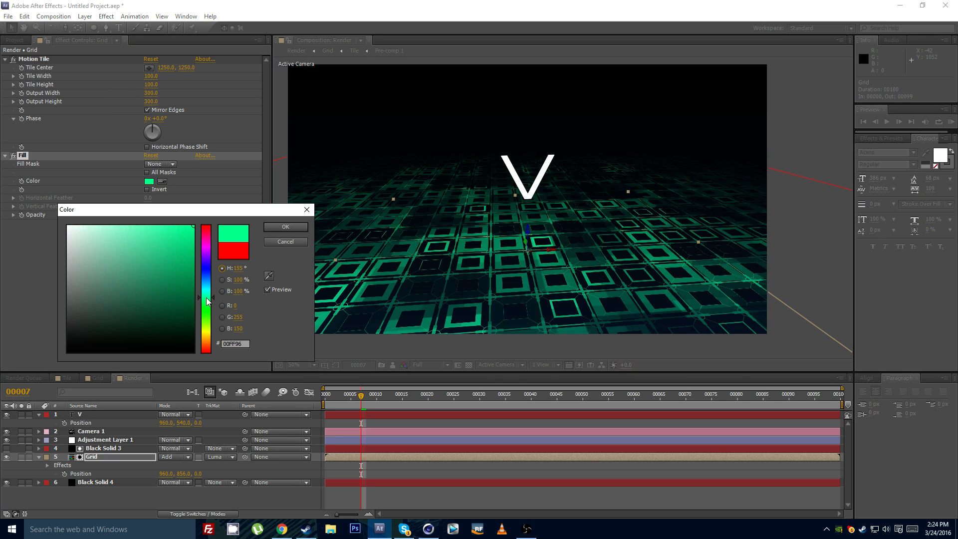
pyautogui.click(207, 292)
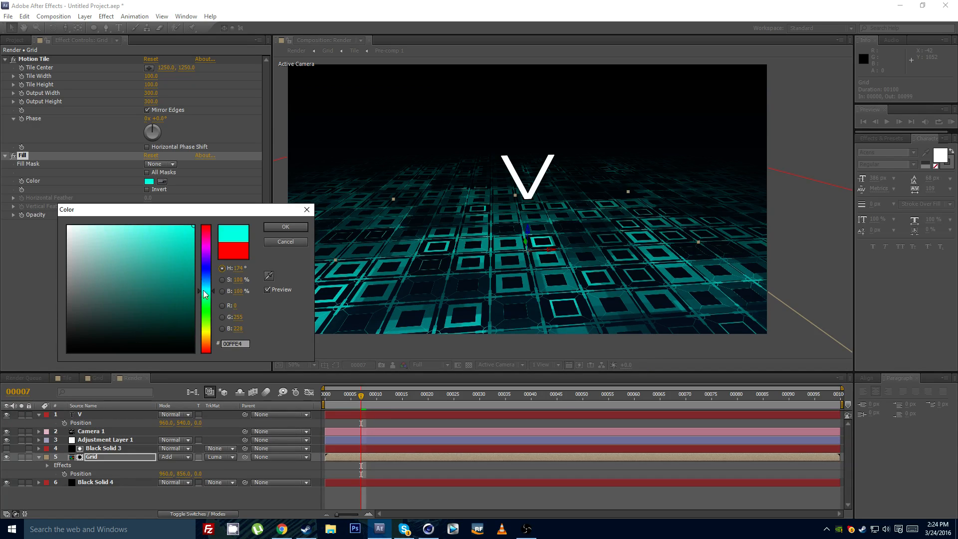
pyautogui.click(275, 228)
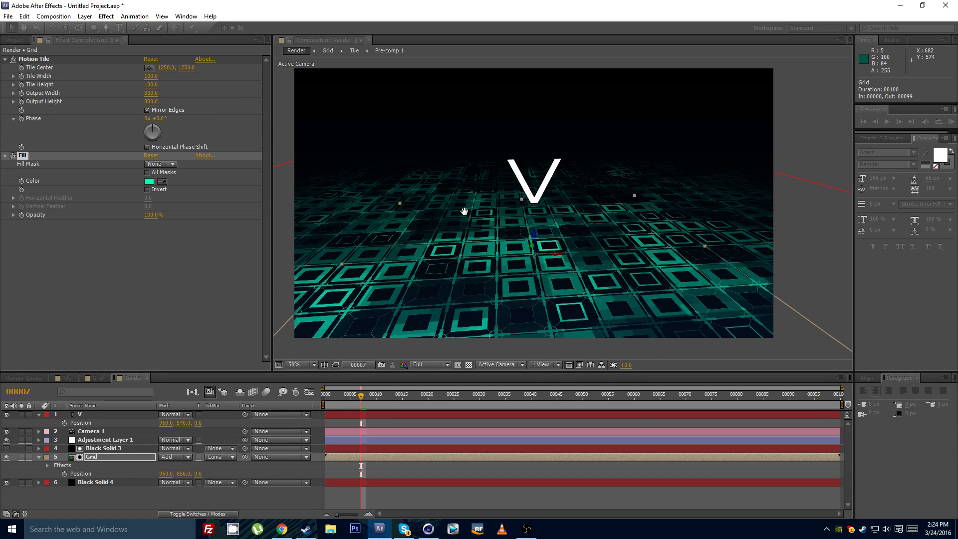
# Step: Apply Curves to Adjustment Layer 1 and shape the RGB curve into an S that darkens shadows and brightens highlights
pyautogui.click(105, 440)
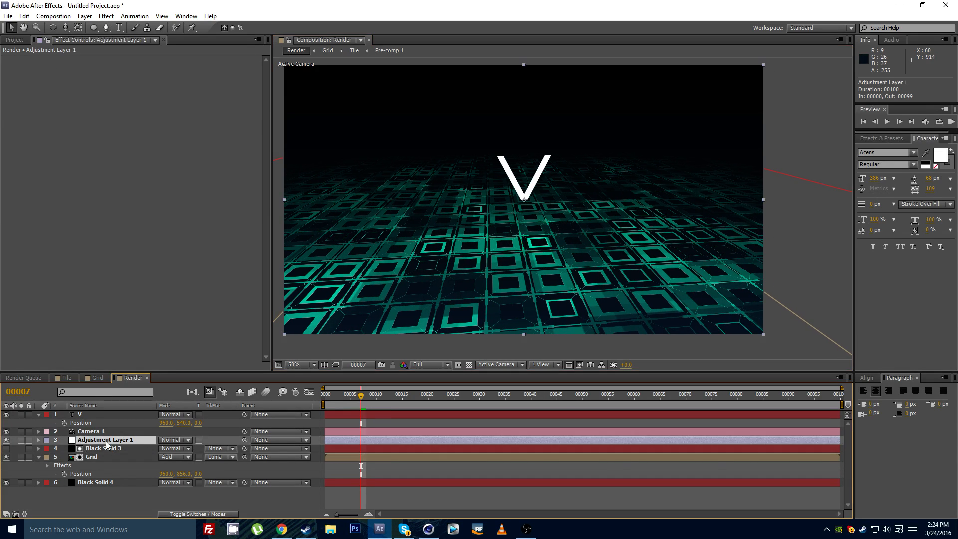
pyautogui.click(106, 16)
pyautogui.moveTo(143, 109)
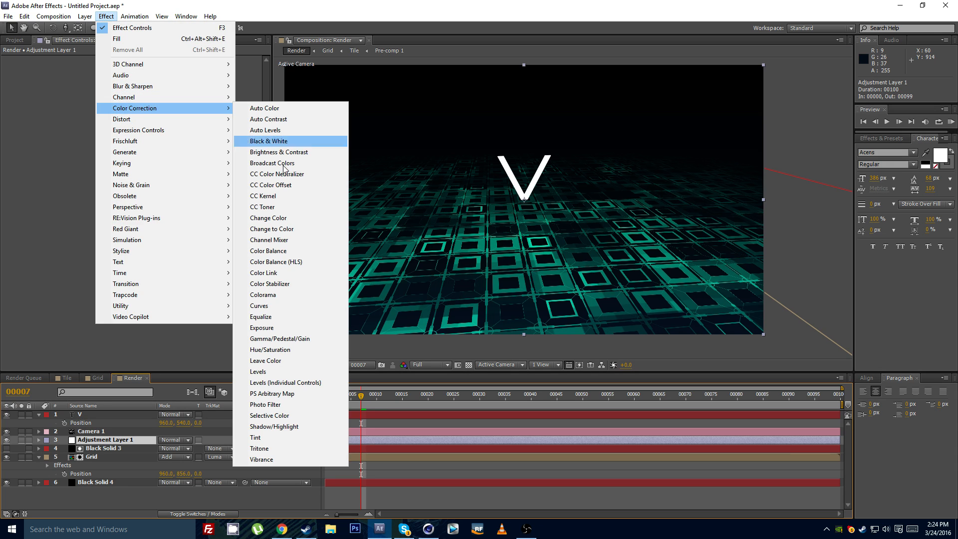
pyautogui.click(278, 311)
pyautogui.moveTo(42, 159); pyautogui.dragTo(42, 158)
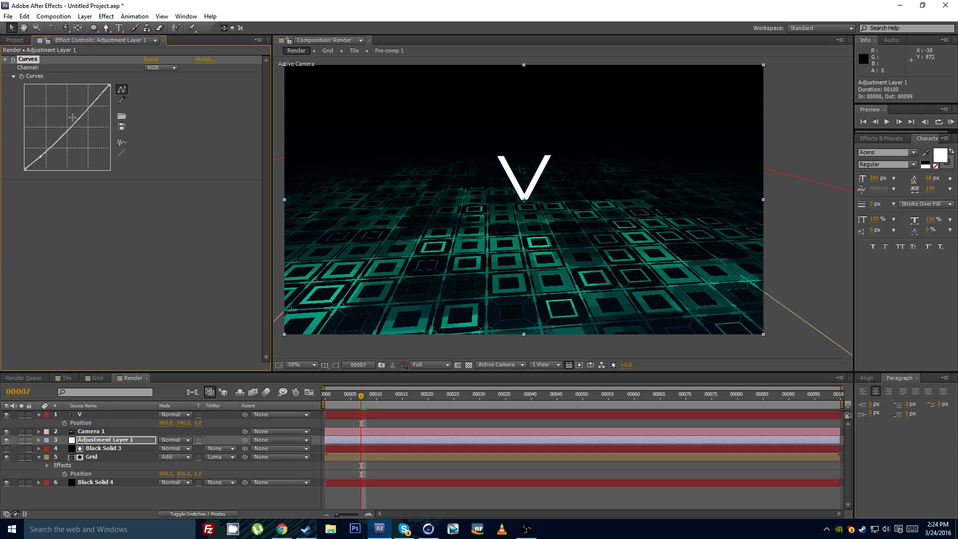
pyautogui.moveTo(73, 118); pyautogui.dragTo(83, 103)
# Step: Add a Glow effect to Adjustment Layer 1 with a 68.2% threshold and a radius of 90
pyautogui.click(106, 16)
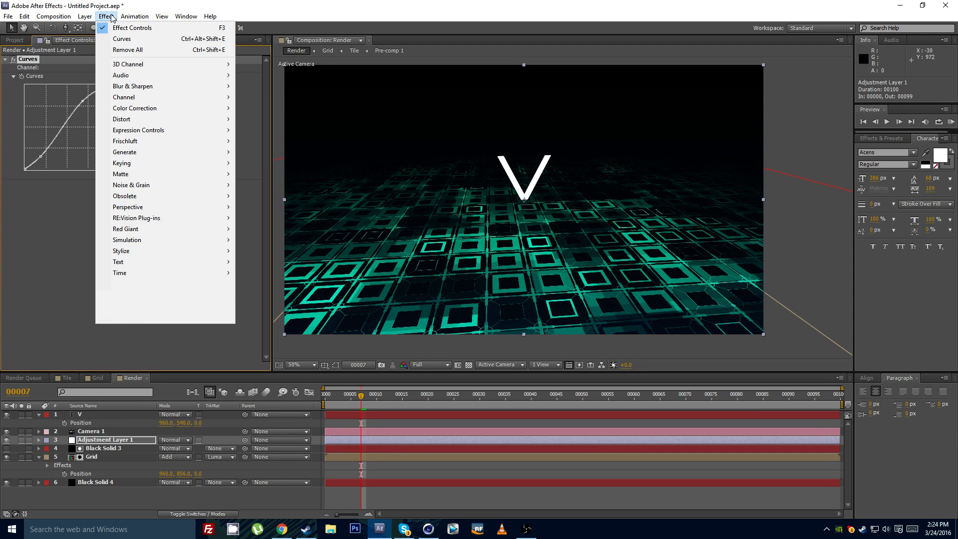
pyautogui.moveTo(150, 250)
pyautogui.click(276, 406)
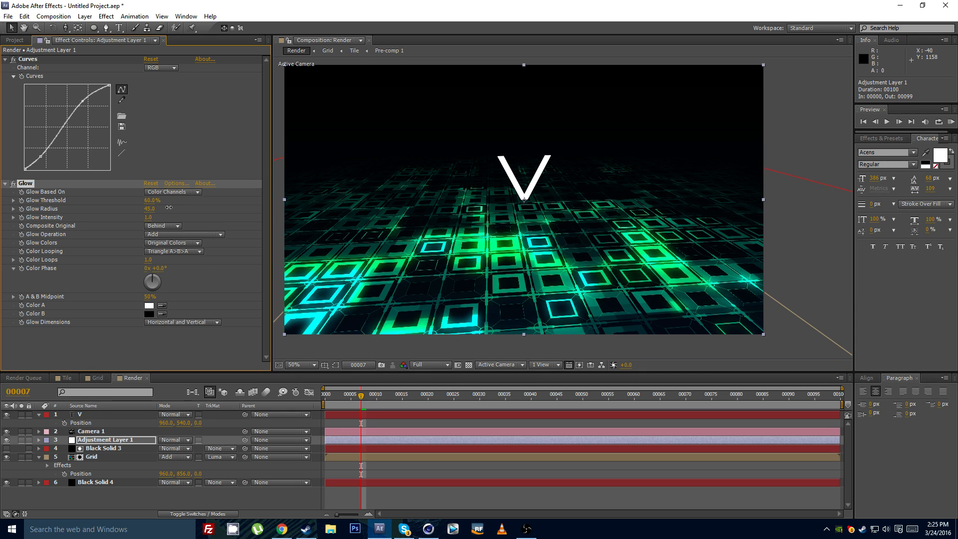
pyautogui.moveTo(162, 207)
pyautogui.mouseDown()
pyautogui.moveTo(184, 205)
pyautogui.moveTo(160, 203)
pyautogui.mouseUp()
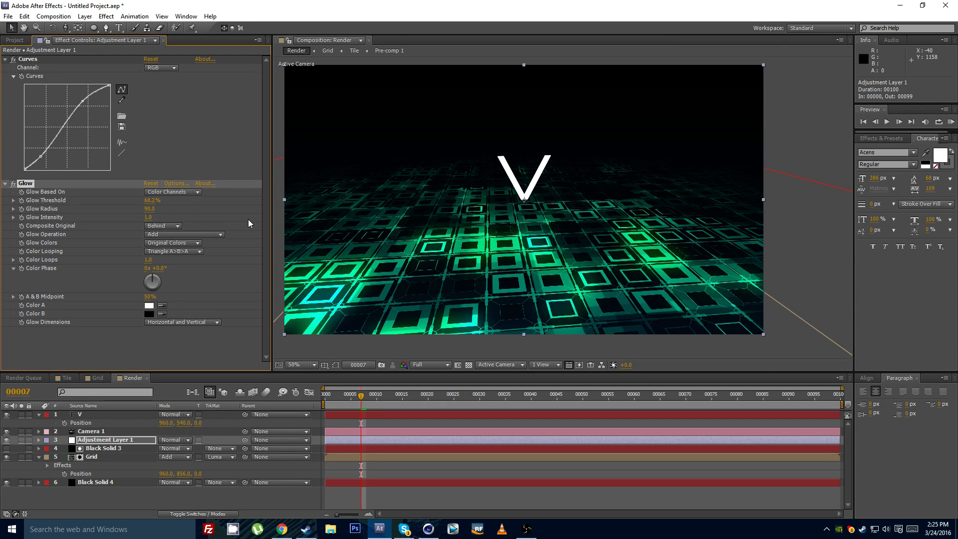
# Step: Set the blending mode of the V text layer to Add
pyautogui.moveTo(464, 246); pyautogui.dragTo(437, 243)
pyautogui.click(80, 415)
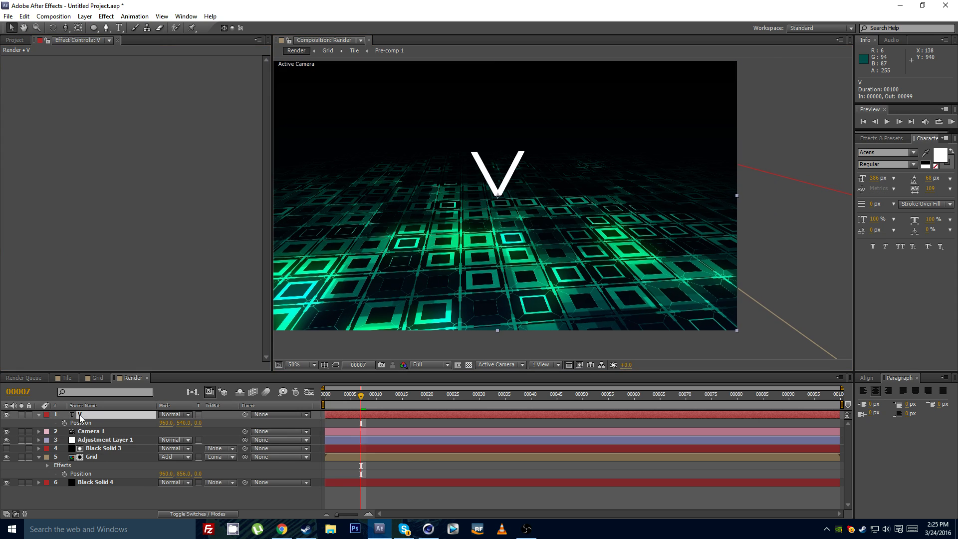
pyautogui.click(175, 415)
pyautogui.click(245, 188)
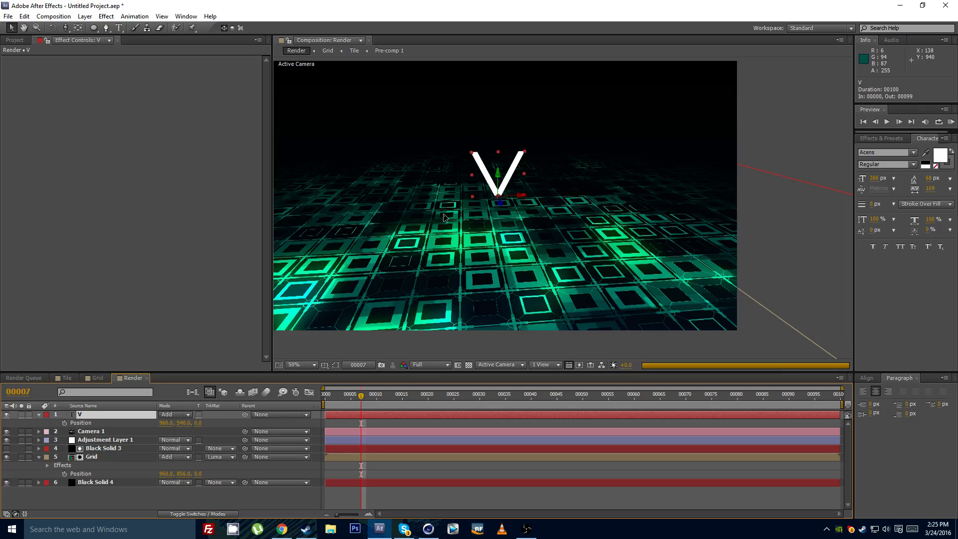
# Step: Apply the Glow effect to the V text layer and raise its glow radius to 38
pyautogui.moveTo(445, 215); pyautogui.dragTo(462, 217)
pyautogui.click(108, 18)
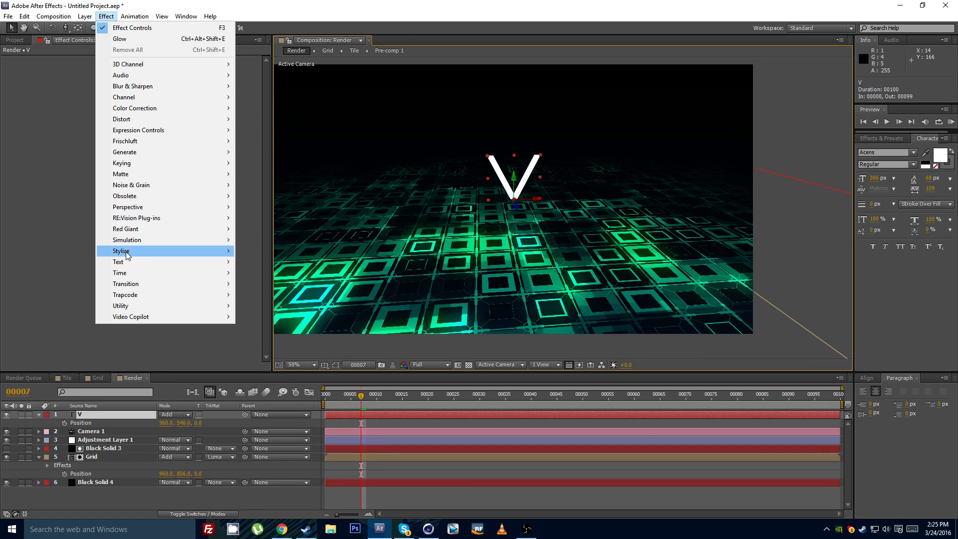
pyautogui.moveTo(120, 250)
pyautogui.click(270, 400)
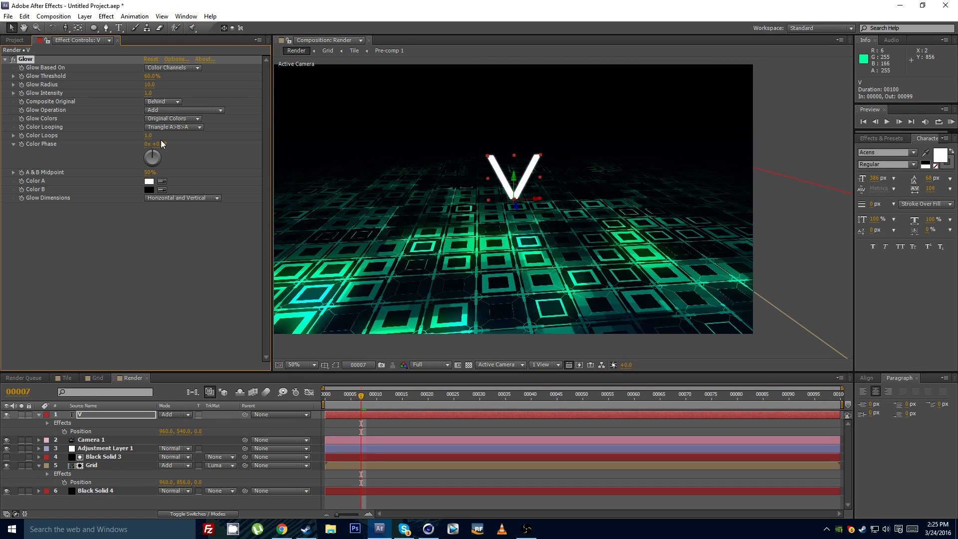
pyautogui.moveTo(155, 85); pyautogui.dragTo(158, 85)
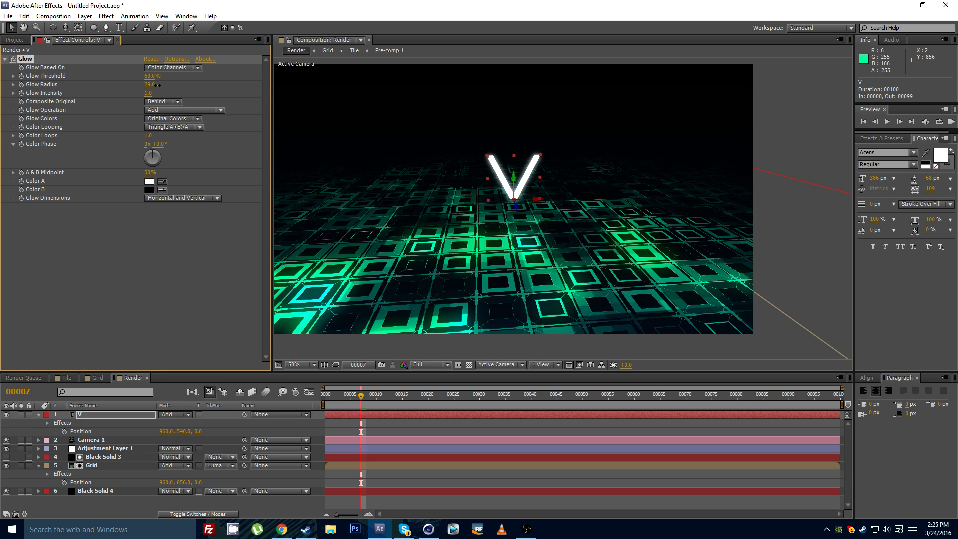
pyautogui.click(127, 418)
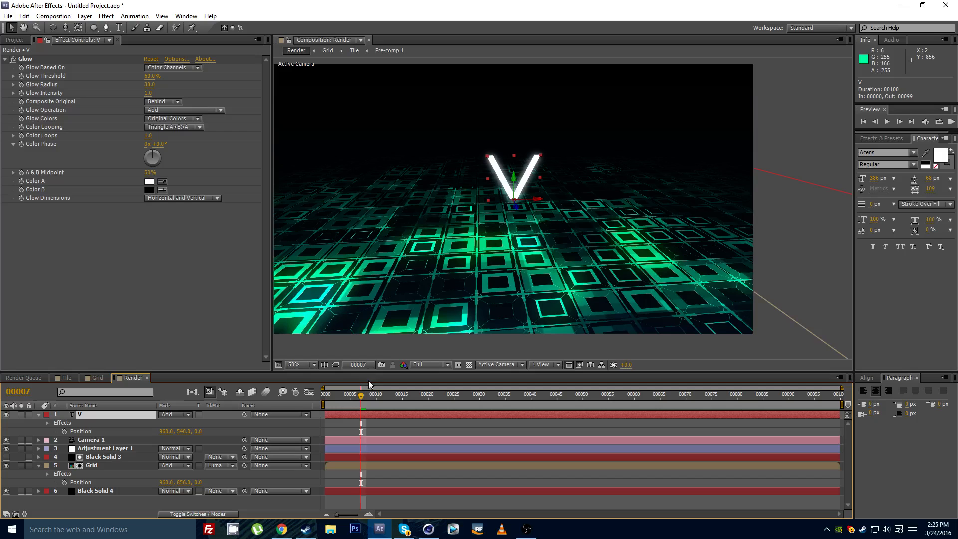
# Step: Duplicate the glowing V text layer
pyautogui.moveTo(478, 229); pyautogui.dragTo(493, 211)
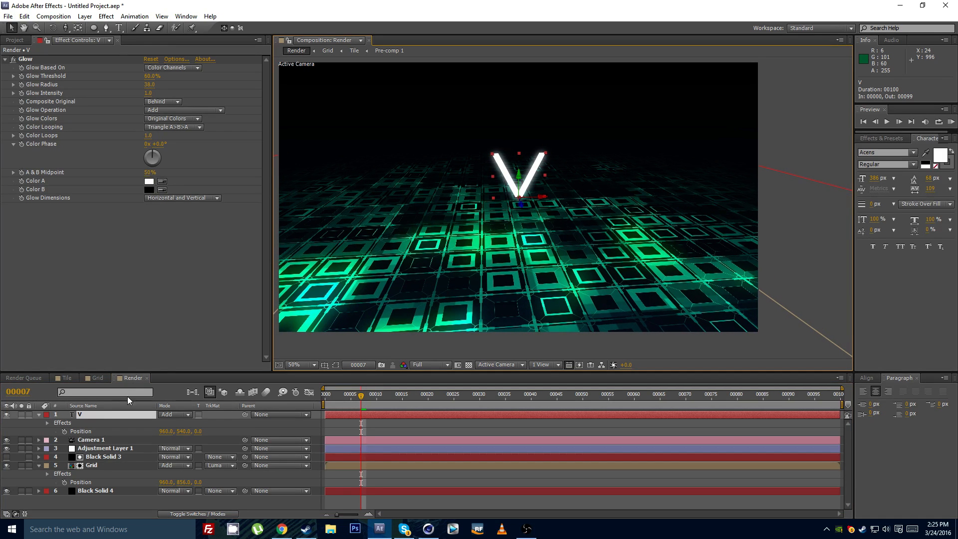
pyautogui.click(107, 413)
pyautogui.hotkey('ctrl', 'd')
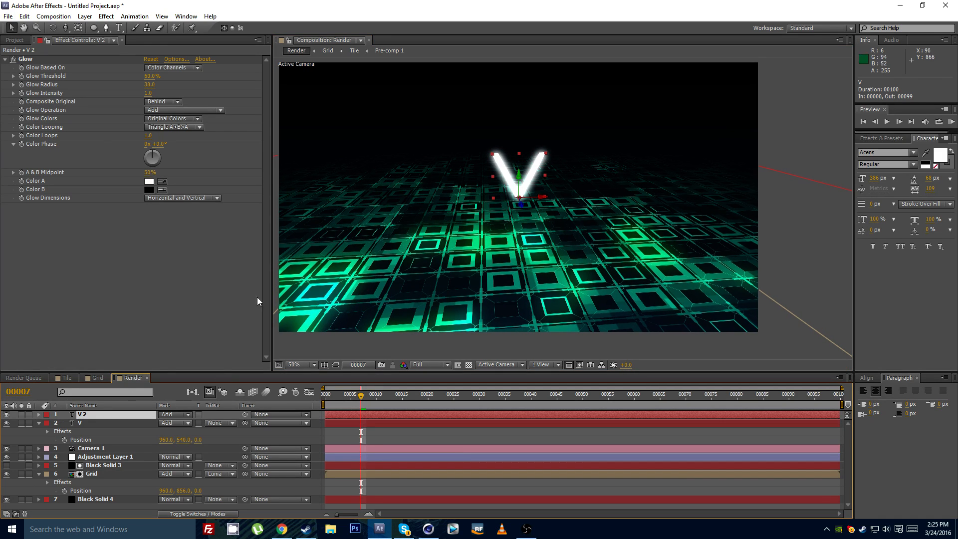
# Step: Set the original V layer's Y position to 856 and rotate it to a 90° X orientation so it lies on the floor
pyautogui.click(112, 423)
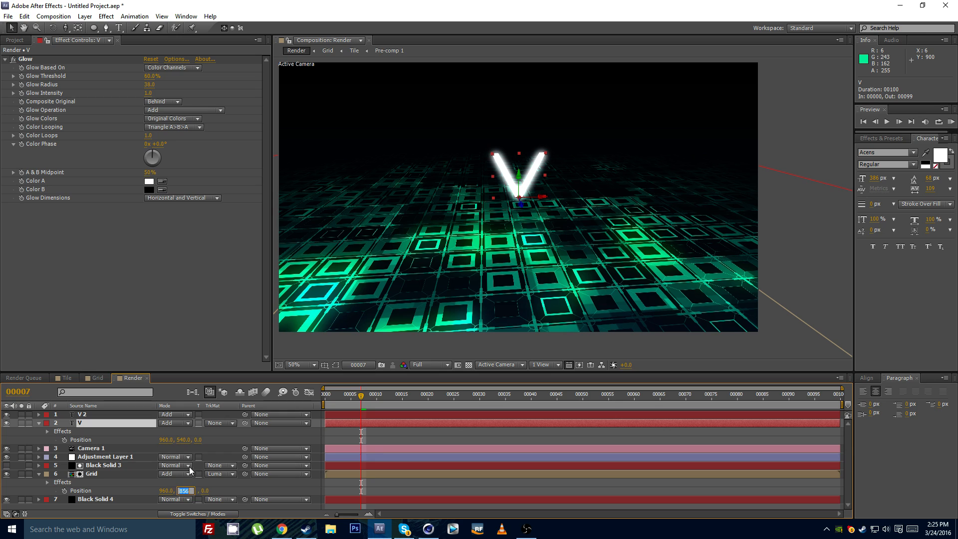
pyautogui.click(185, 439)
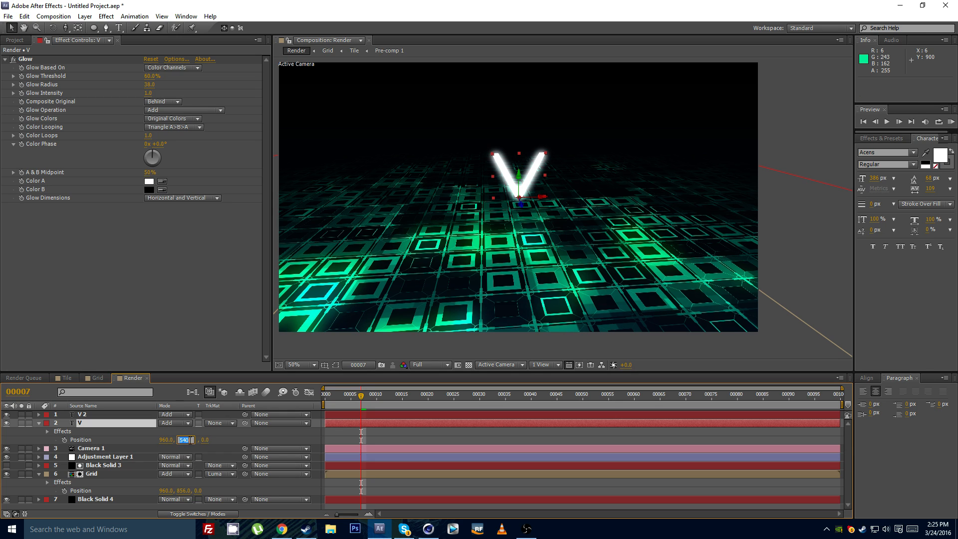
pyautogui.write('856')
pyautogui.press('Return')
pyautogui.press('w')
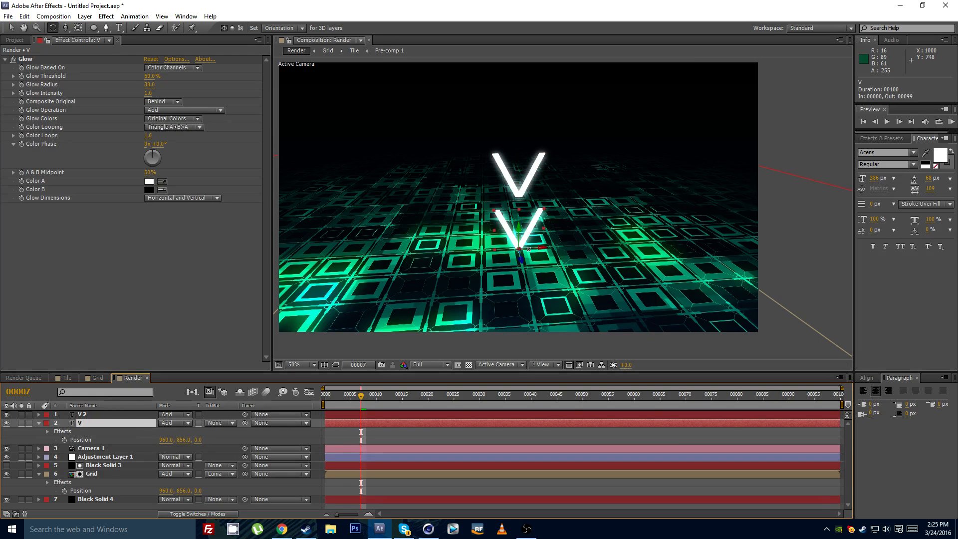
pyautogui.moveTo(531, 253); pyautogui.dragTo(532, 269)
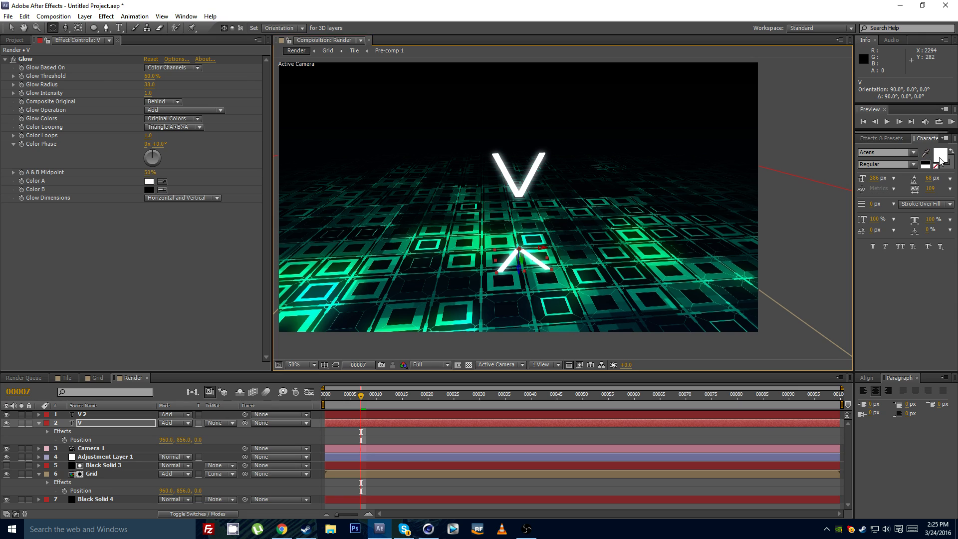
# Step: Change the text color of the V lying on the floor to light cyan
pyautogui.click(941, 158)
pyautogui.click(206, 300)
pyautogui.moveTo(153, 279); pyautogui.dragTo(222, 203)
pyautogui.moveTo(205, 298); pyautogui.dragTo(205, 288)
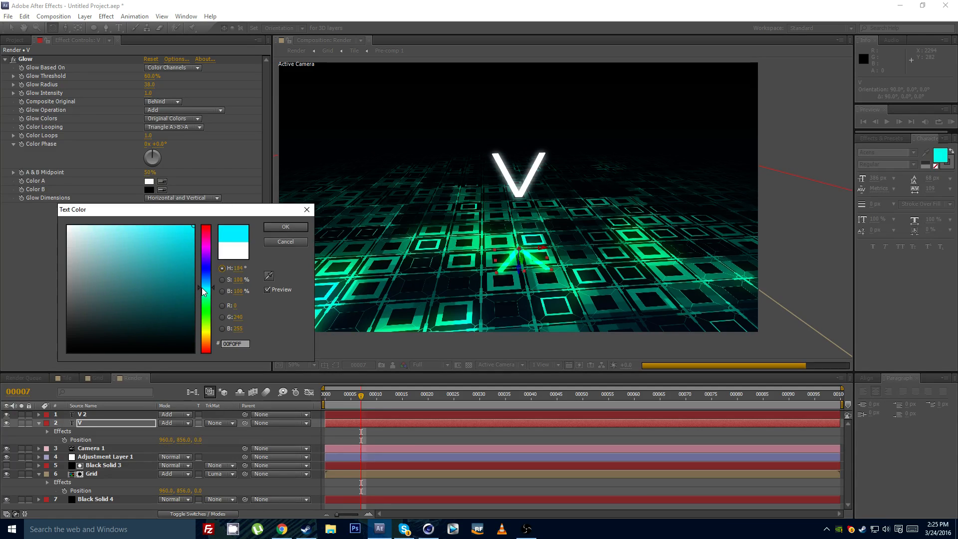
pyautogui.moveTo(143, 228); pyautogui.dragTo(139, 223)
pyautogui.click(301, 227)
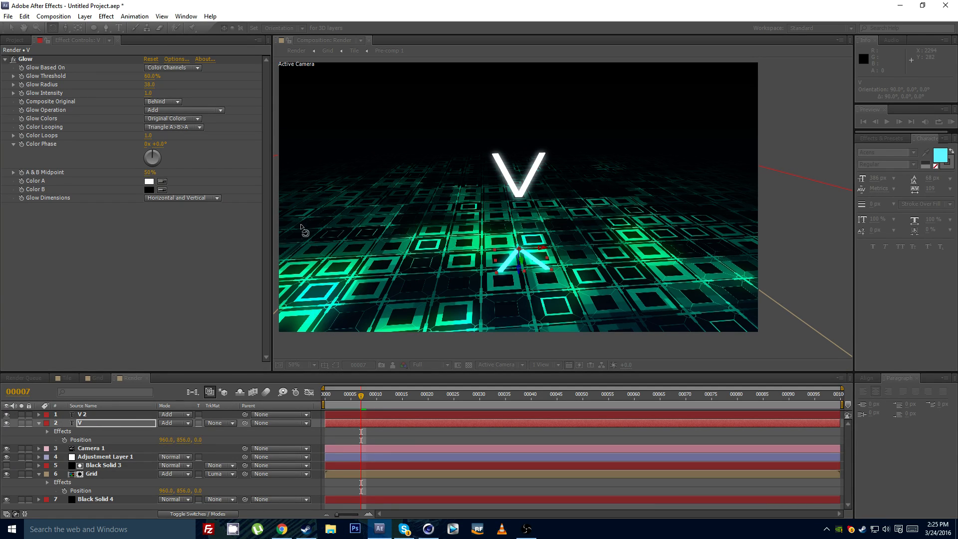
# Step: Apply a Fast Blur effect to the cyan V lying on the floor and set its blurriness to 40
pyautogui.click(106, 16)
pyautogui.moveTo(152, 84)
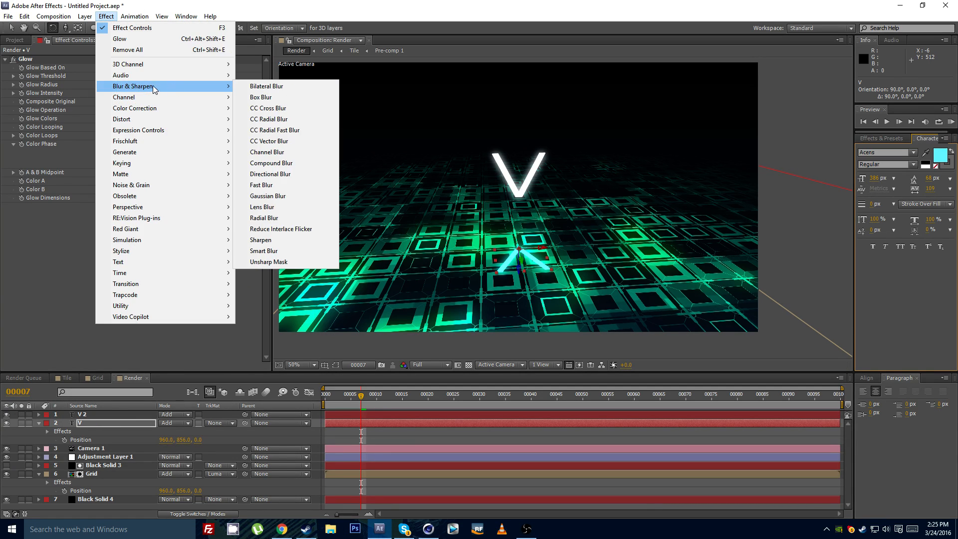
pyautogui.click(279, 186)
pyautogui.moveTo(159, 218); pyautogui.dragTo(180, 218)
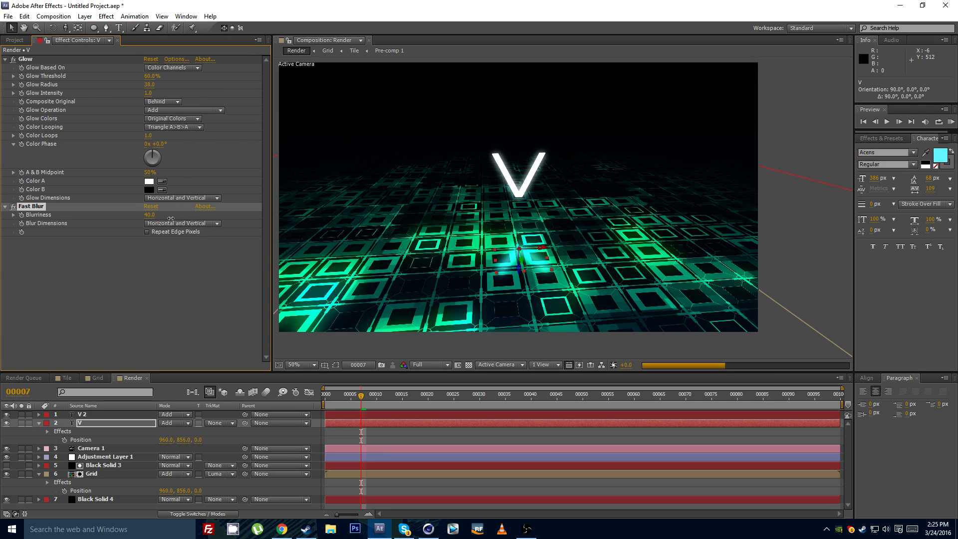
# Step: At frame 15, select Camera 1 and orbit it slightly around the V, then check the scene back at frame 10
pyautogui.click(402, 394)
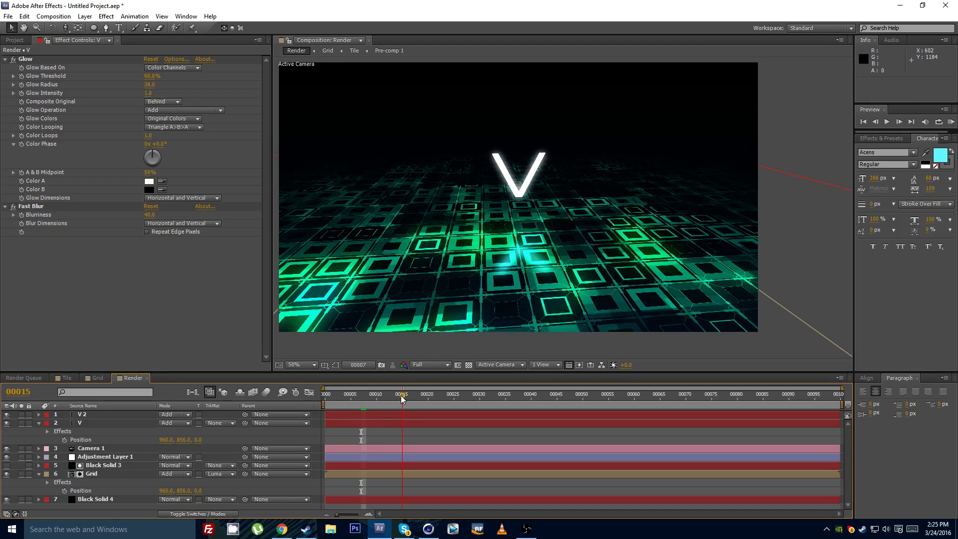
pyautogui.click(433, 449)
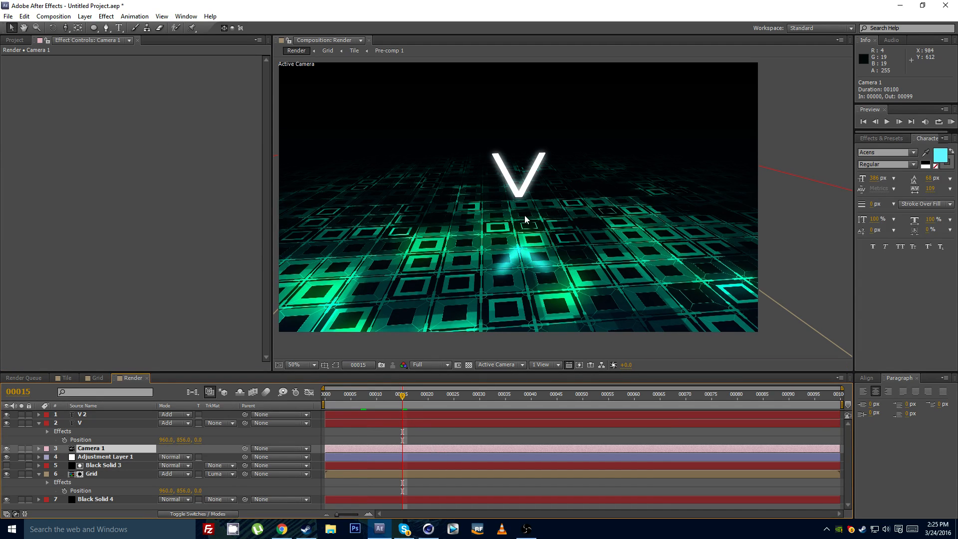
pyautogui.moveTo(530, 209)
pyautogui.mouseDown()
pyautogui.moveTo(538, 205)
pyautogui.moveTo(534, 213)
pyautogui.mouseUp()
pyautogui.click(445, 433)
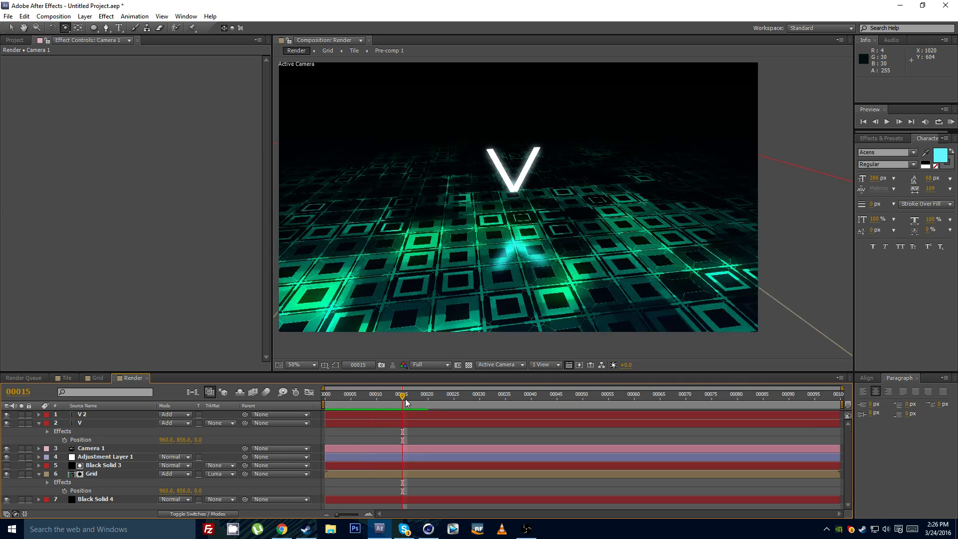
pyautogui.moveTo(405, 400); pyautogui.dragTo(375, 396)
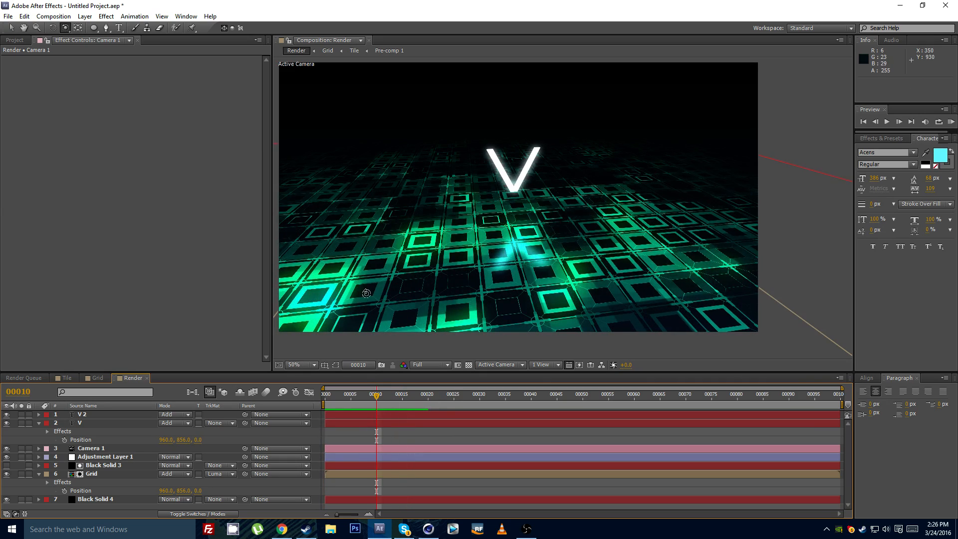
# Step: Review the Tile composition up to frame 16 and the Grid composition, then return to the Render composition
pyautogui.click(64, 377)
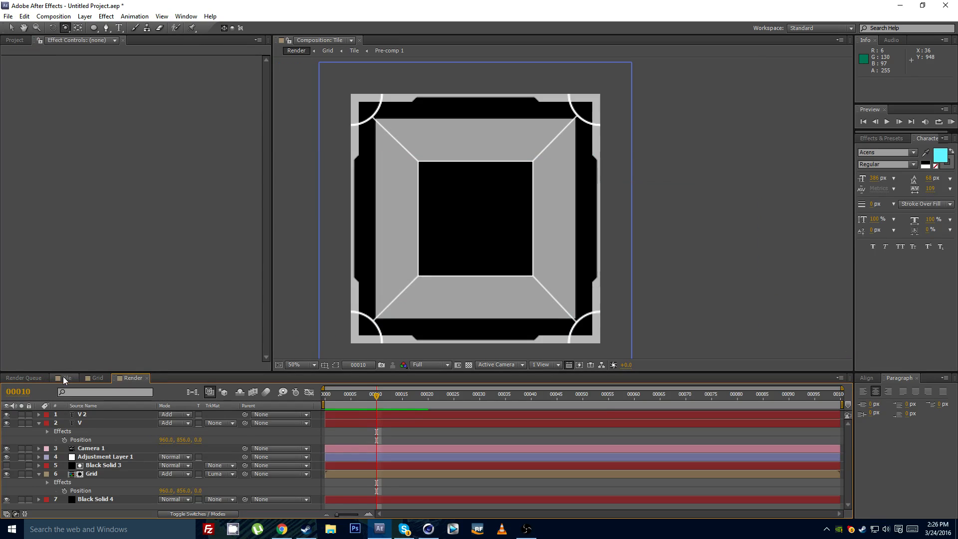
pyautogui.click(47, 17)
pyautogui.click(184, 3)
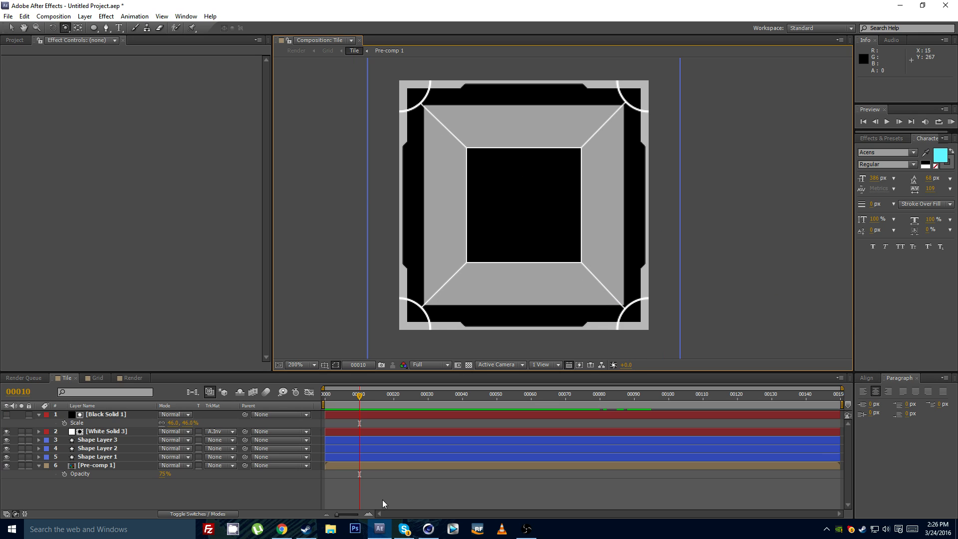
pyautogui.moveTo(358, 402); pyautogui.dragTo(379, 403)
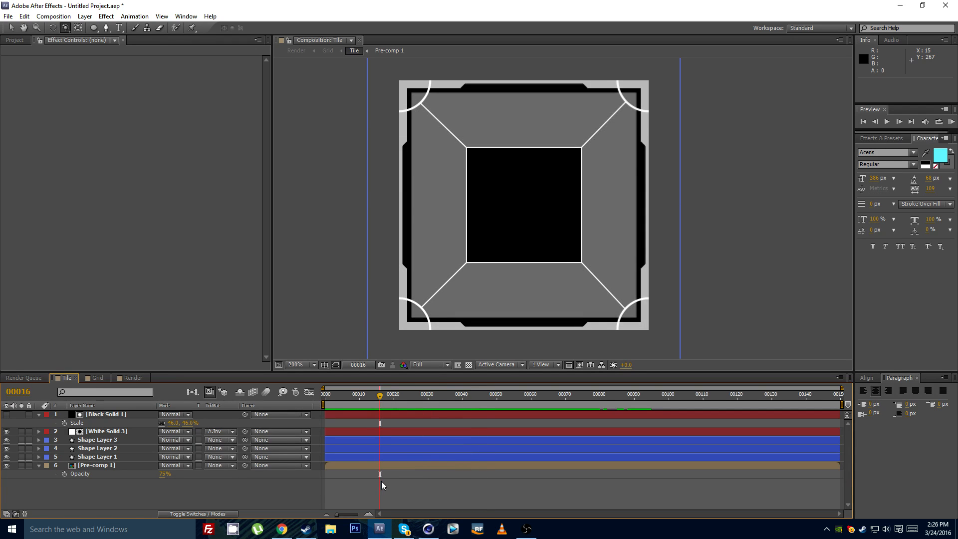
pyautogui.click(97, 377)
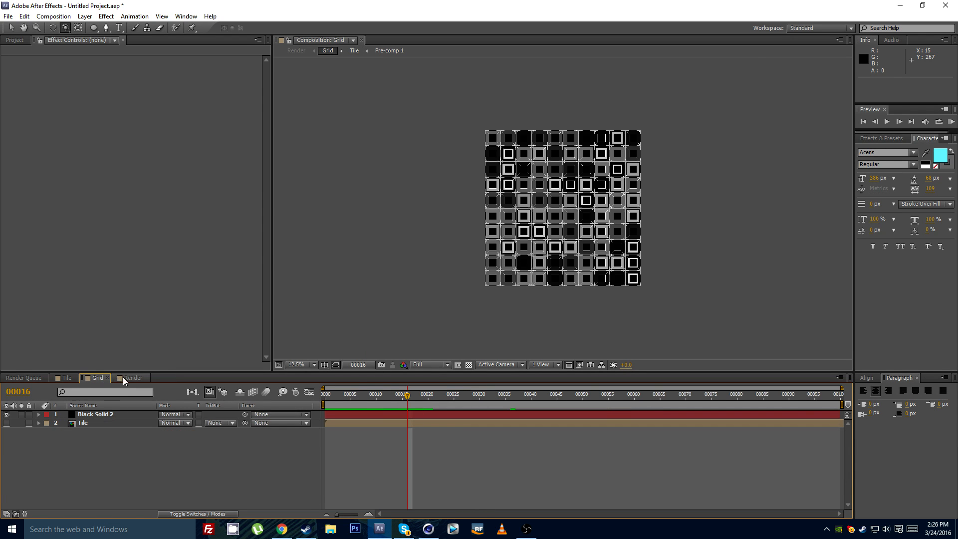
pyautogui.click(128, 378)
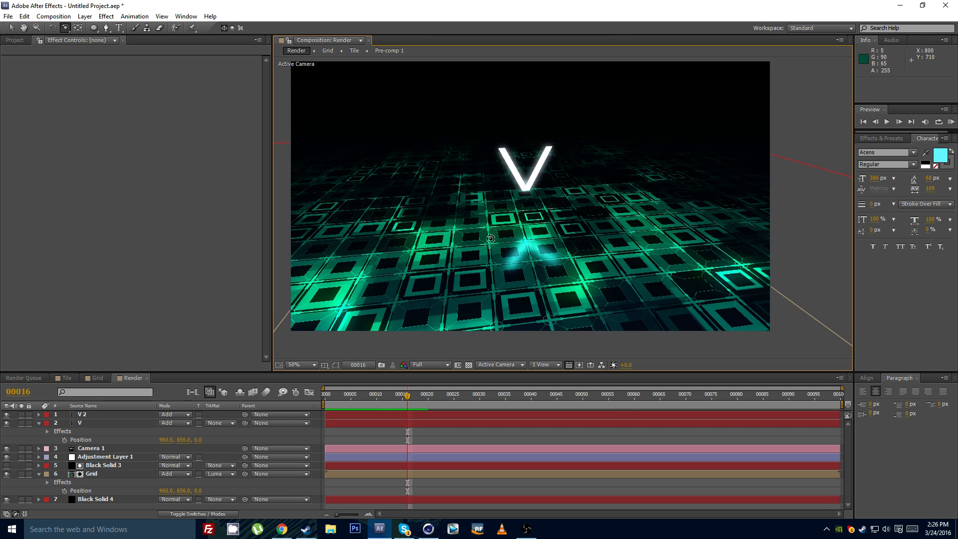
# Step: Scrub the Render composition back to frame 6 and run a RAM preview of the animated floor, then stop it
pyautogui.moveTo(491, 238)
pyautogui.mouseDown()
pyautogui.moveTo(507, 244)
pyautogui.moveTo(482, 237)
pyautogui.mouseUp()
pyautogui.click(414, 400)
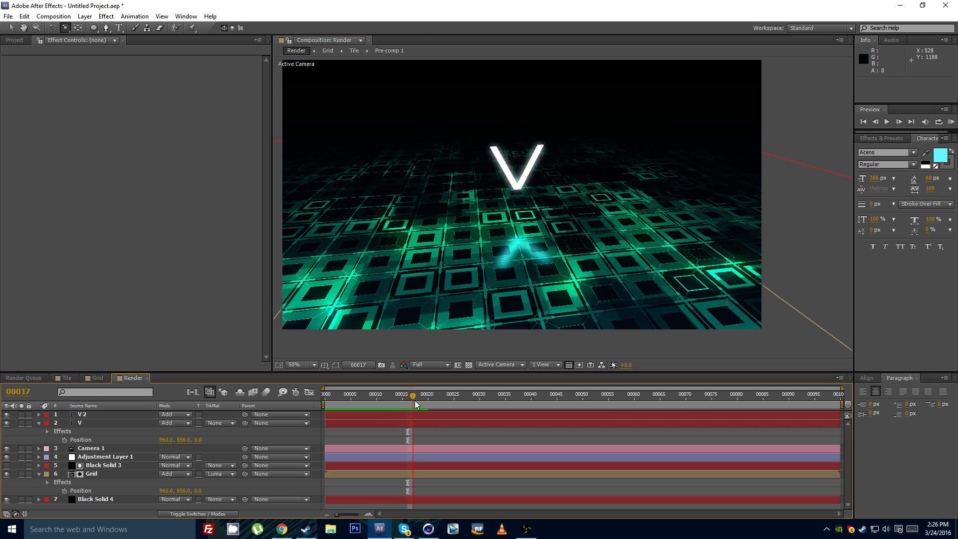
pyautogui.moveTo(415, 403); pyautogui.dragTo(356, 397)
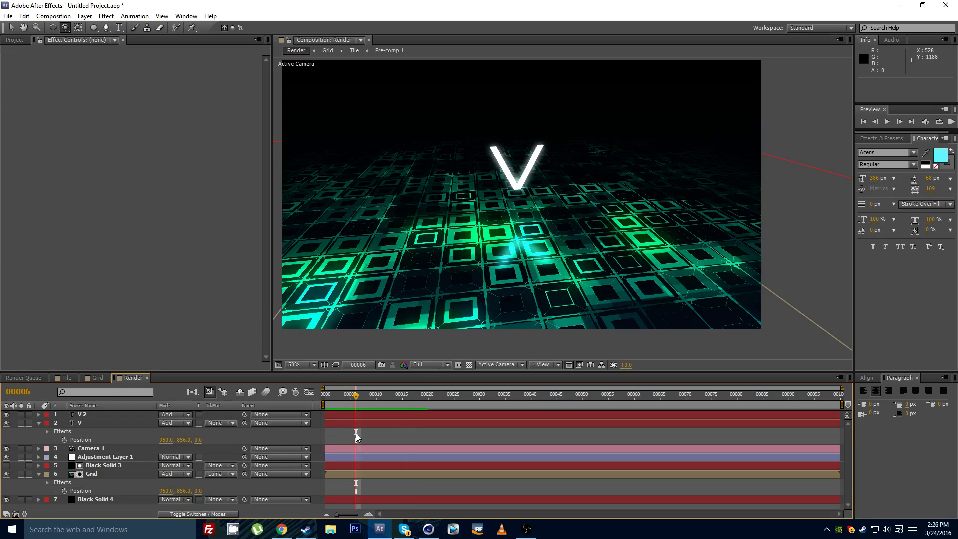
pyautogui.press('KP_0')
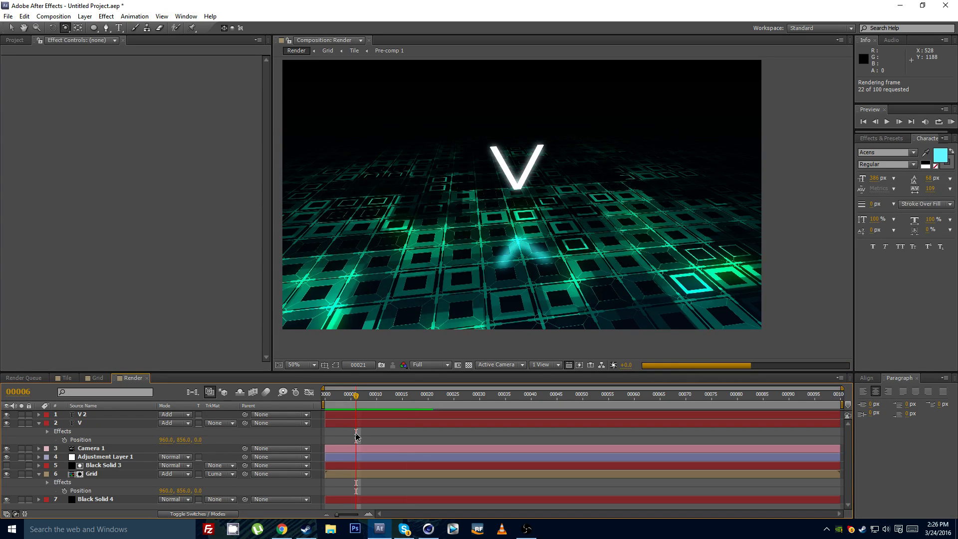
pyautogui.press('space')
pyautogui.moveTo(444, 225); pyautogui.dragTo(457, 234)
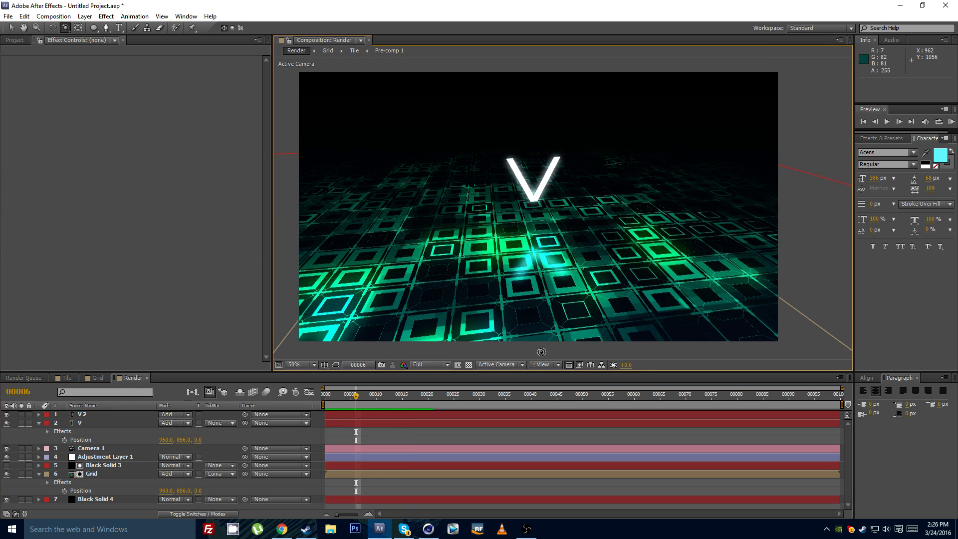
pyautogui.click(527, 529)
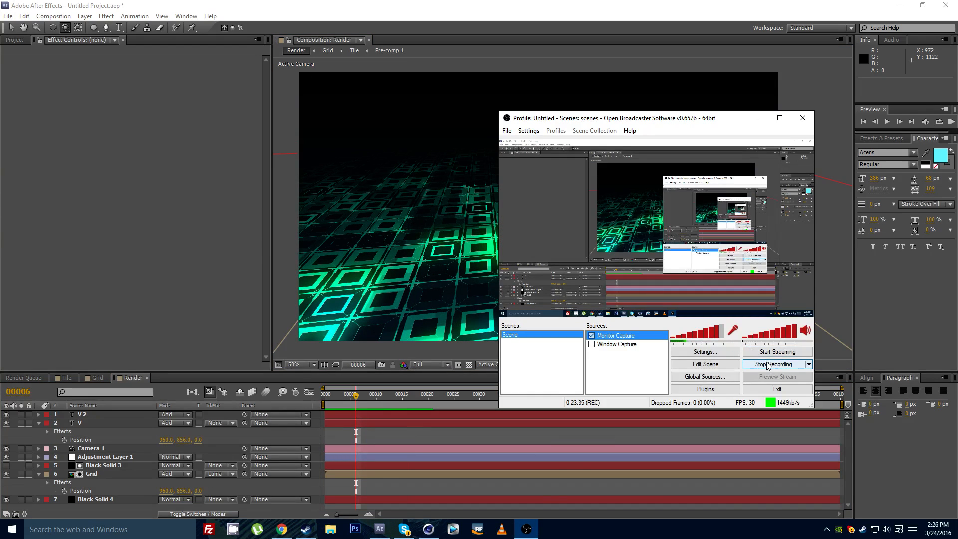